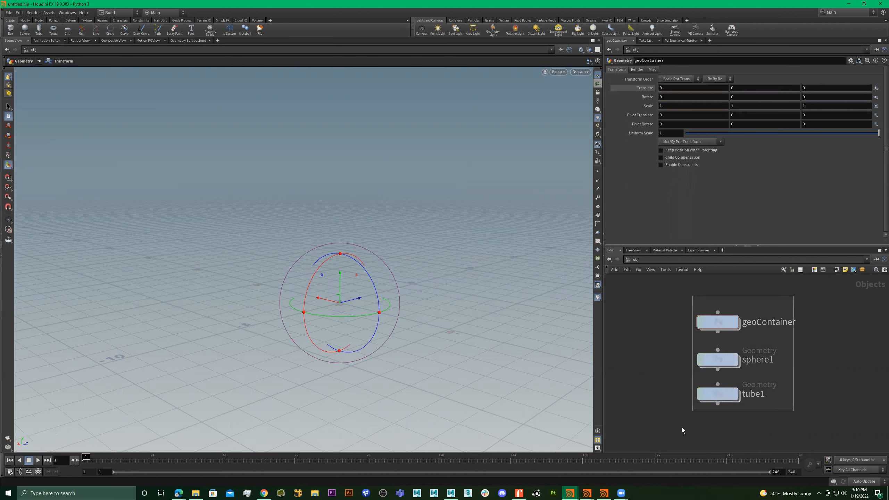
Colour the sphere1 and tube1 nodes red using the network editor's colour palette.
{"action": "left_click_drag", "start_coordinate": [743, 408], "coordinate": [746, 408]}
{"action": "key", "text": "c"}
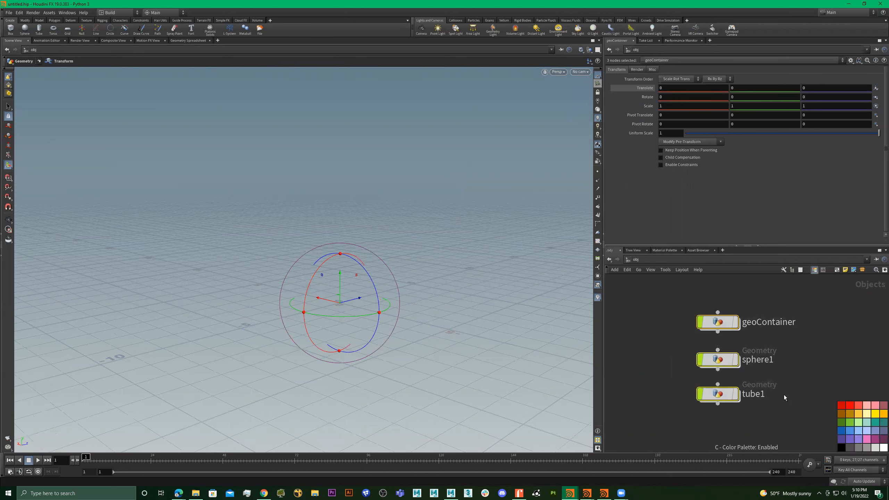
{"action": "left_click_drag", "start_coordinate": [670, 421], "coordinate": [772, 357]}
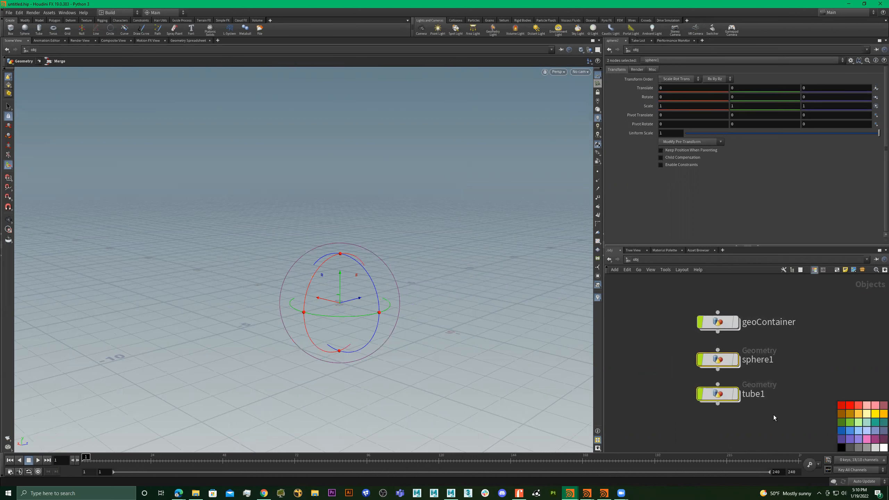
{"action": "left_click", "coordinate": [851, 414]}
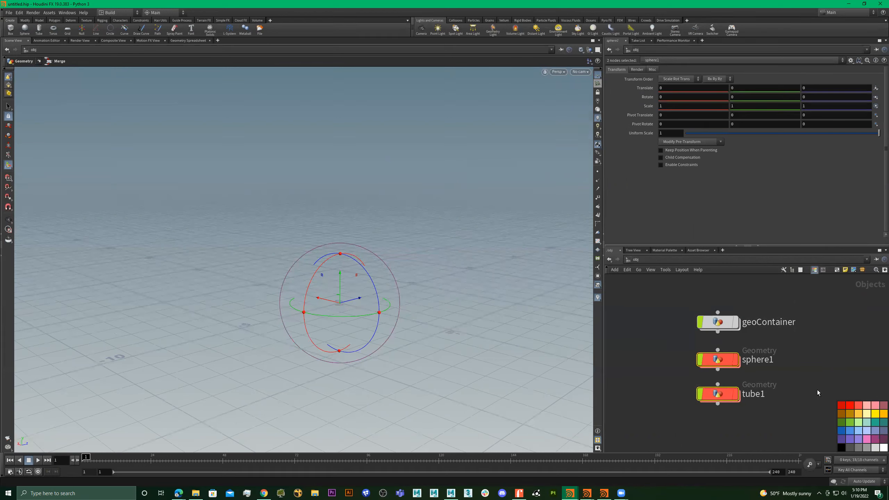
Colour the geoContainer node light purple and hide the colour palette.
{"action": "left_click", "coordinate": [761, 318]}
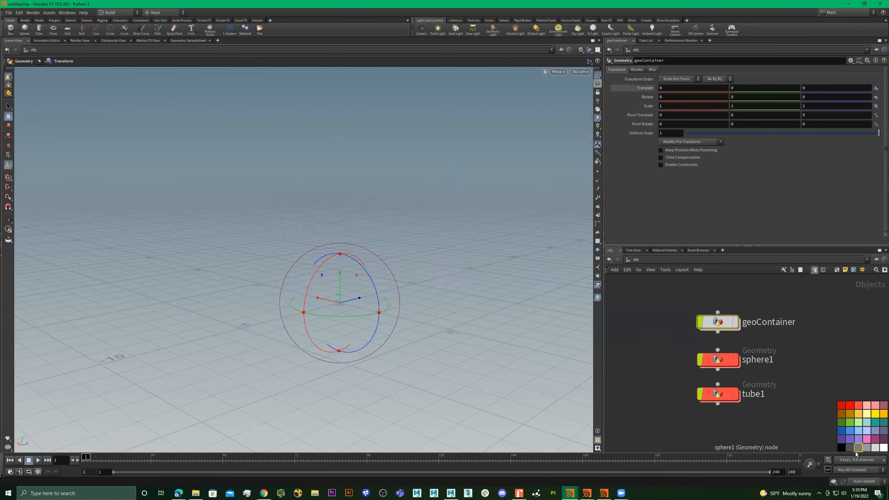
{"action": "left_click", "coordinate": [857, 438]}
{"action": "key", "text": "c"}
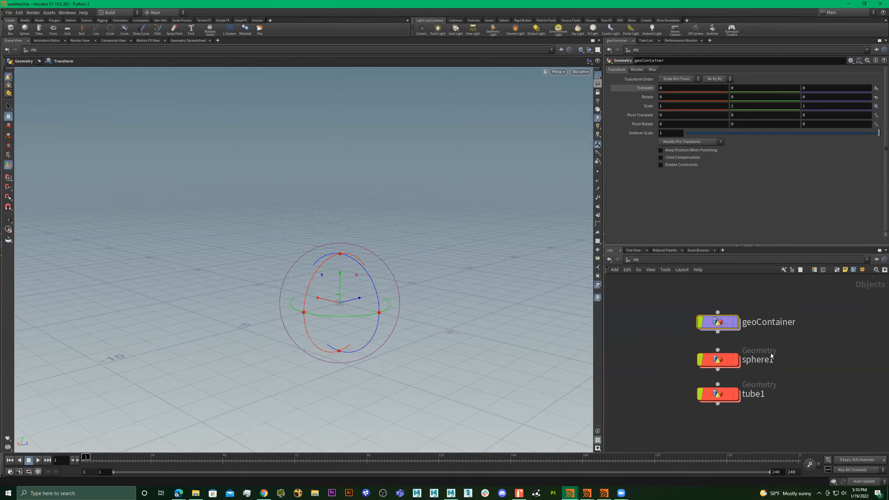
Enclose the geoContainer, sphere1 and tube1 nodes together in a network box.
{"action": "scroll", "coordinate": [820, 429], "scroll_direction": "down", "scroll_amount": 1}
{"action": "left_click_drag", "start_coordinate": [665, 445], "coordinate": [832, 289]}
{"action": "key", "text": "l"}
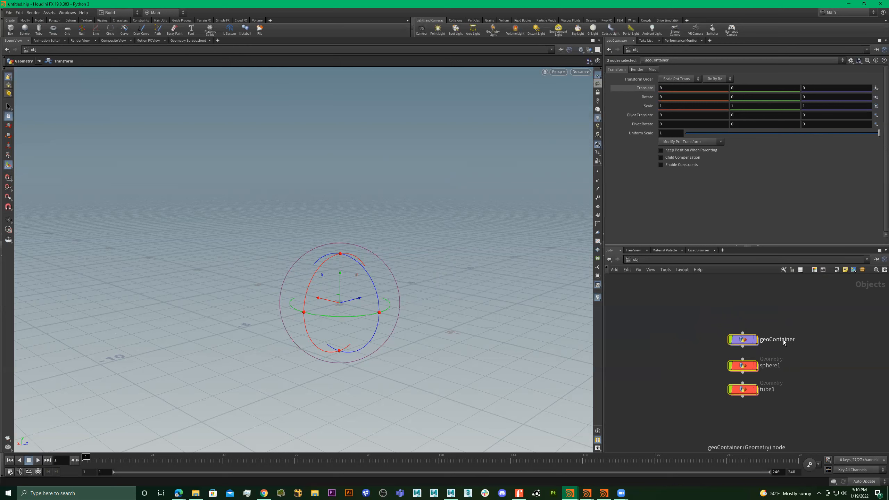
{"action": "left_click", "coordinate": [842, 272]}
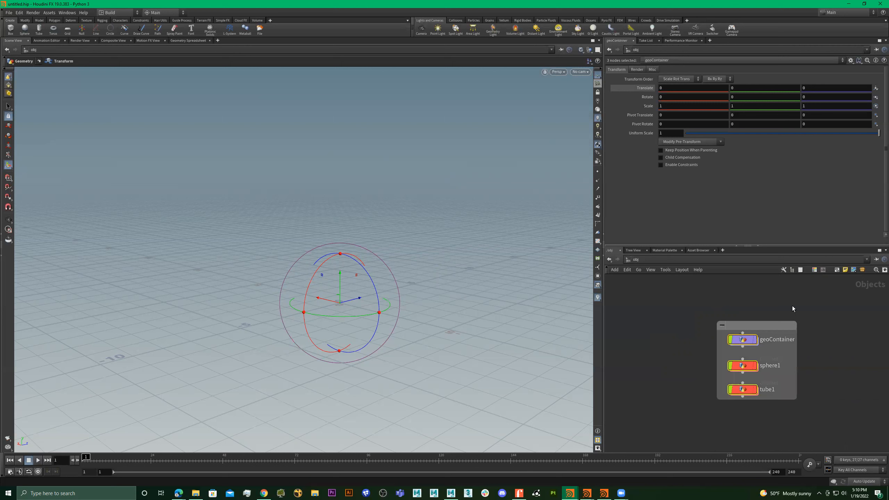
Title the network box "trash" and shift it slightly within the network.
{"action": "double_click", "coordinate": [758, 324]}
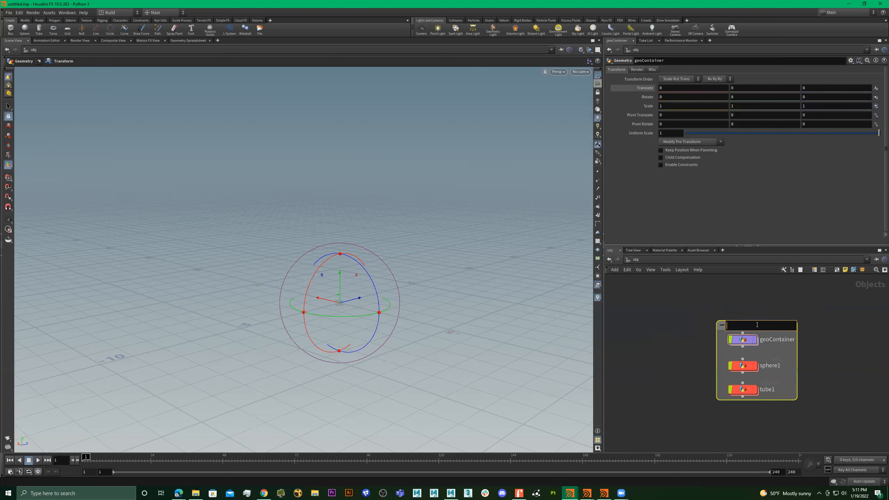
{"action": "type", "text": "trash"}
{"action": "key", "text": "Return"}
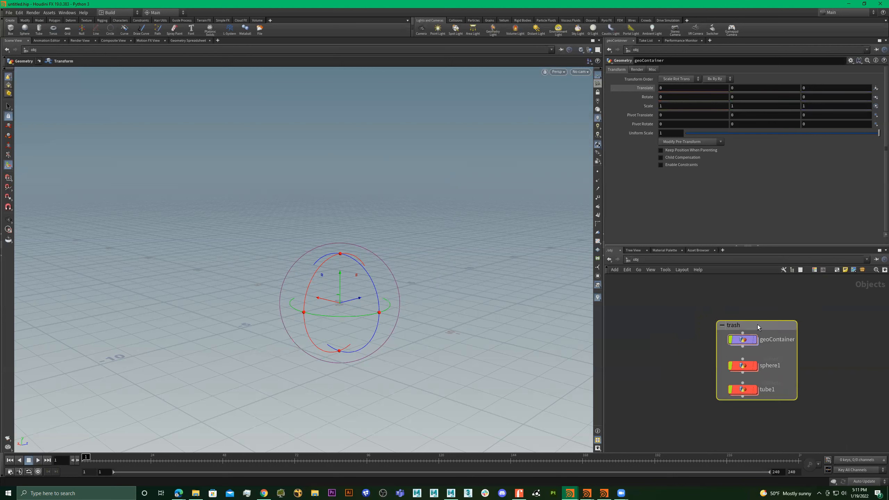
{"action": "left_click_drag", "start_coordinate": [793, 323], "coordinate": [795, 323]}
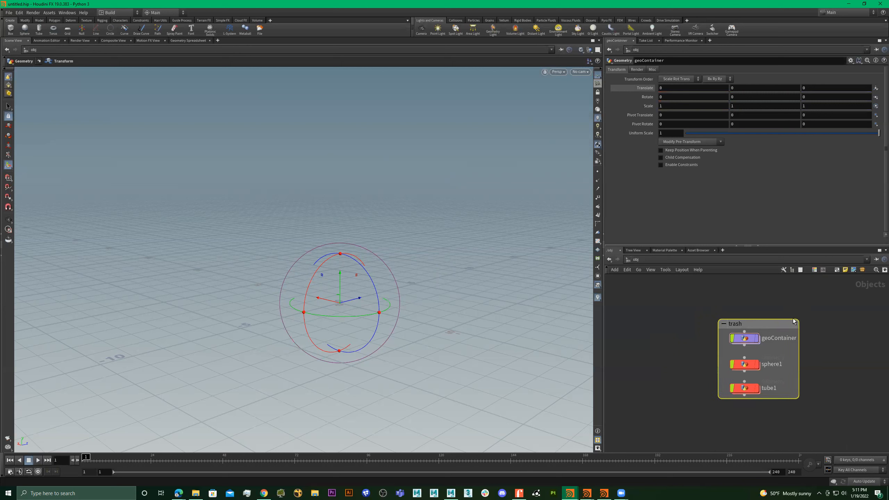
Delete the trash network box together with its three nodes to empty the object network.
{"action": "scroll", "coordinate": [784, 359], "scroll_direction": "down", "scroll_amount": 3}
{"action": "scroll", "coordinate": [778, 361], "scroll_direction": "up", "scroll_amount": 1}
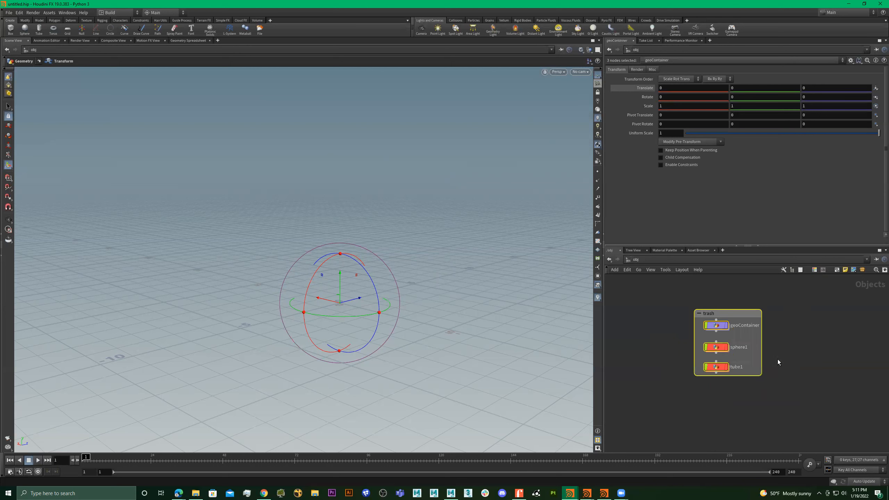
{"action": "scroll", "coordinate": [775, 348], "scroll_direction": "up", "scroll_amount": 1}
{"action": "middle_click_drag", "start_coordinate": [774, 349], "coordinate": [724, 320]}
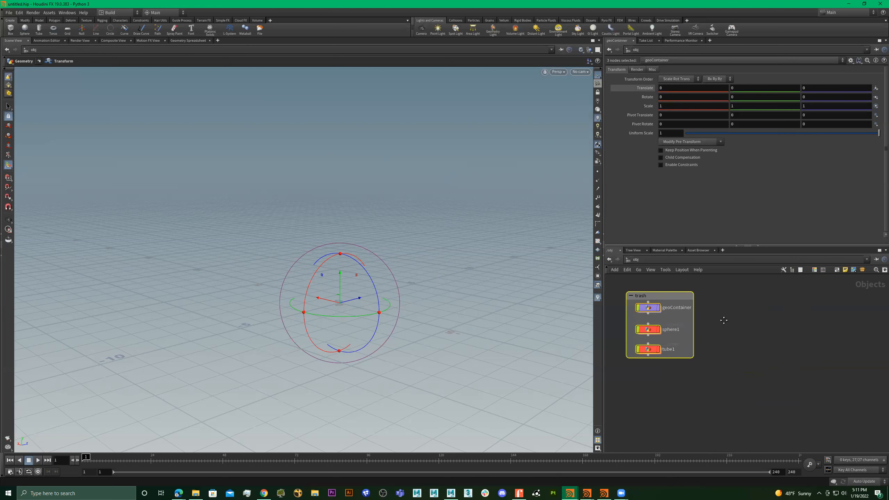
{"action": "key", "text": "Delete"}
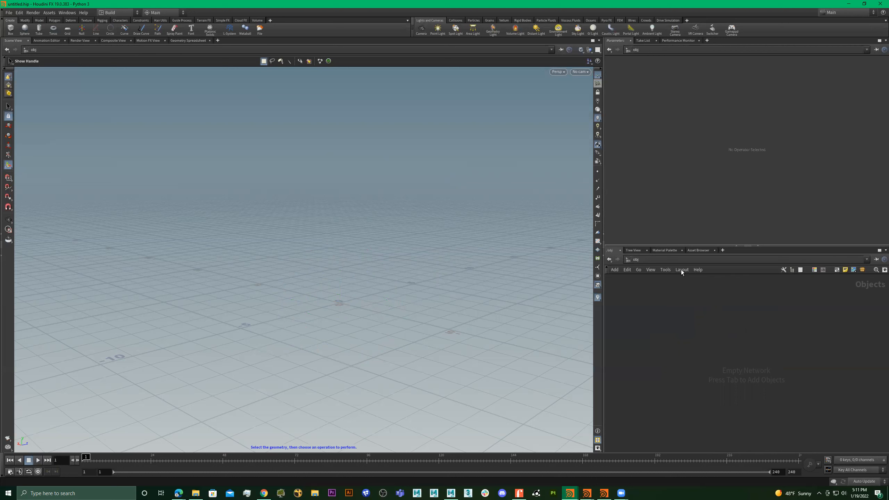
Examine the network editor's tool and layout options, its tool palette and the list of nodes to add.
{"action": "left_click", "coordinate": [668, 269]}
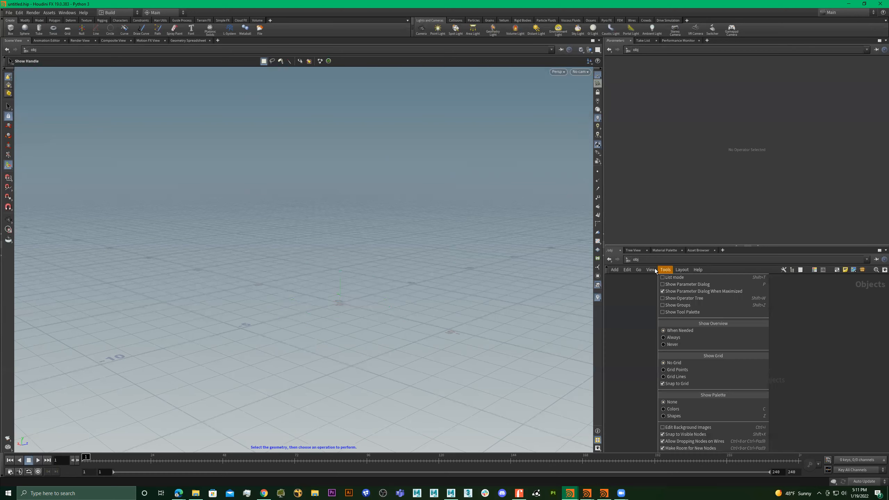
{"action": "mouse_move", "coordinate": [690, 271]}
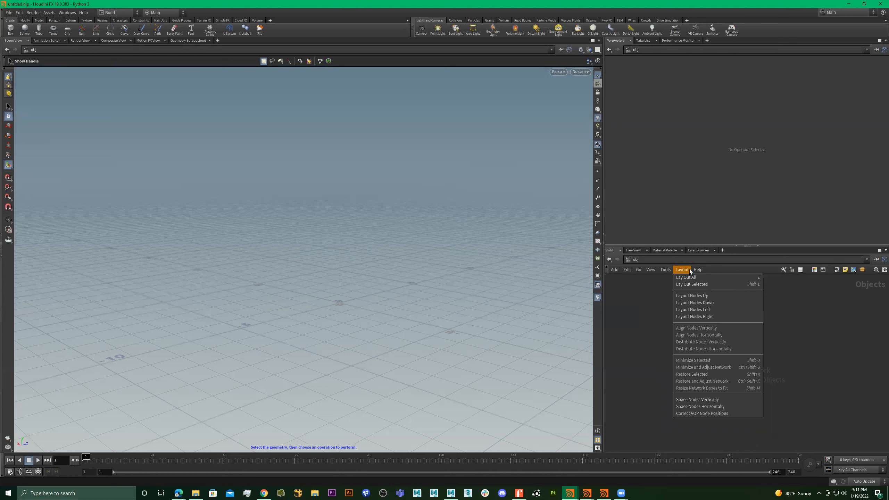
{"action": "left_click", "coordinate": [824, 270]}
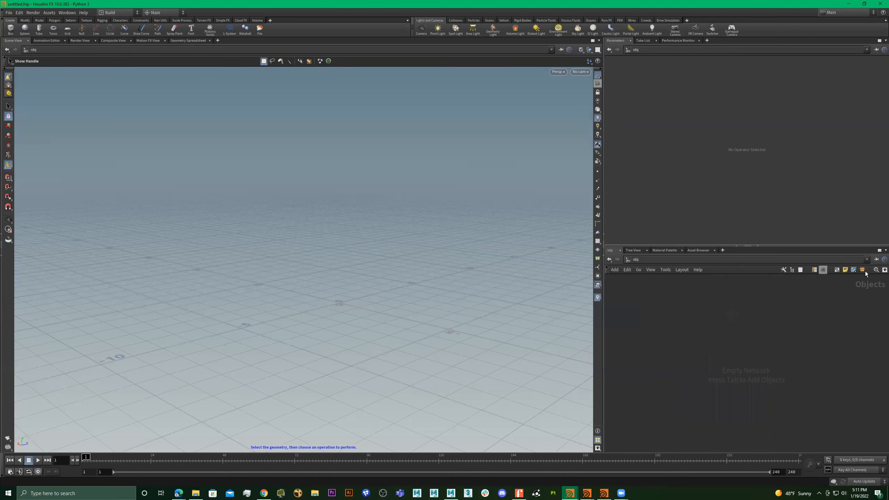
{"action": "left_click", "coordinate": [822, 270]}
{"action": "left_click", "coordinate": [784, 270]}
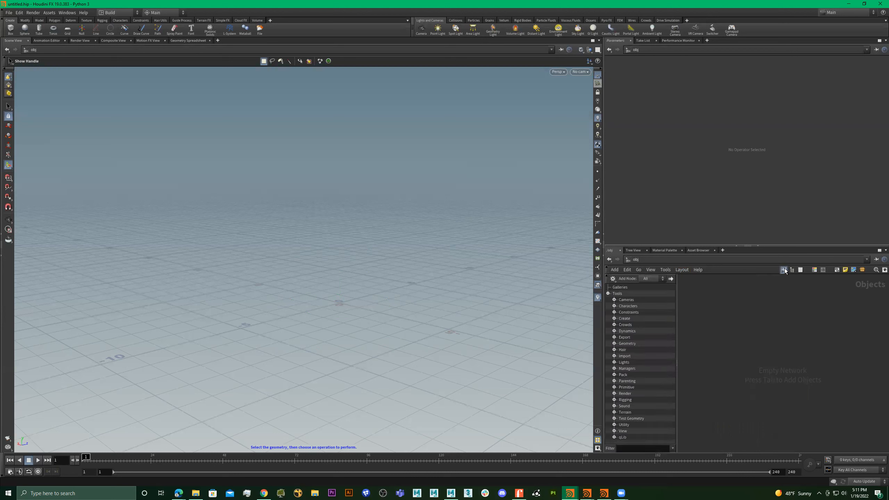
{"action": "left_click", "coordinate": [785, 270]}
{"action": "key", "text": "Tab"}
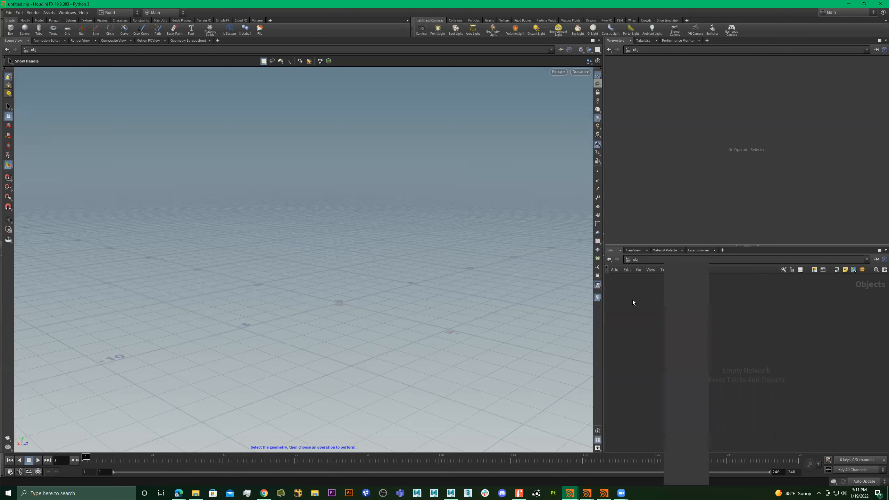
{"action": "left_click", "coordinate": [633, 300]}
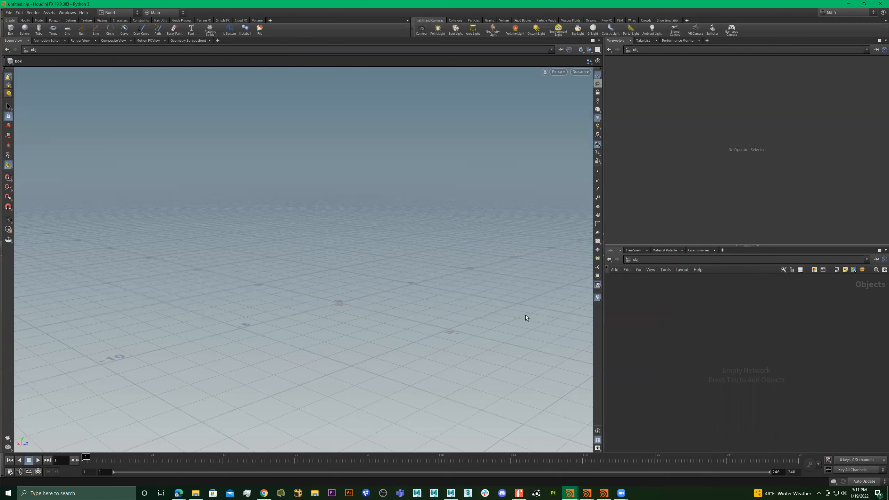
Create a box object in the scene, delete it and undo that deletion.
{"action": "left_click", "coordinate": [720, 374]}
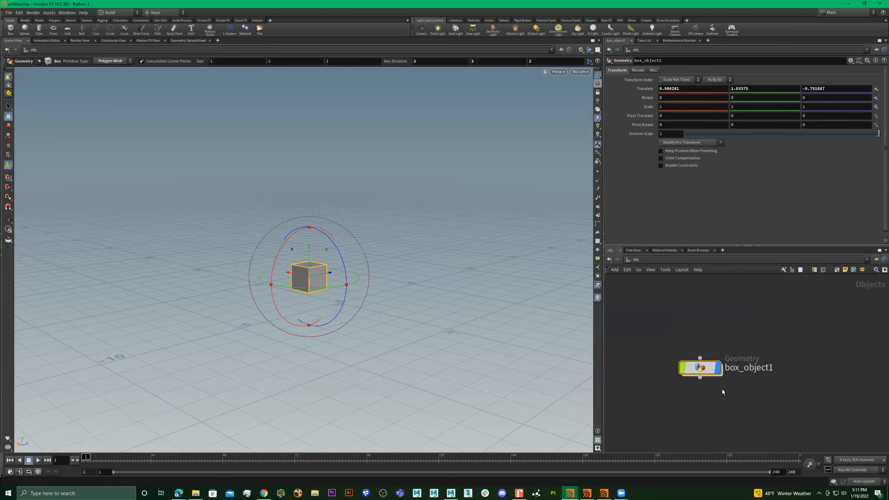
{"action": "key", "text": "Delete"}
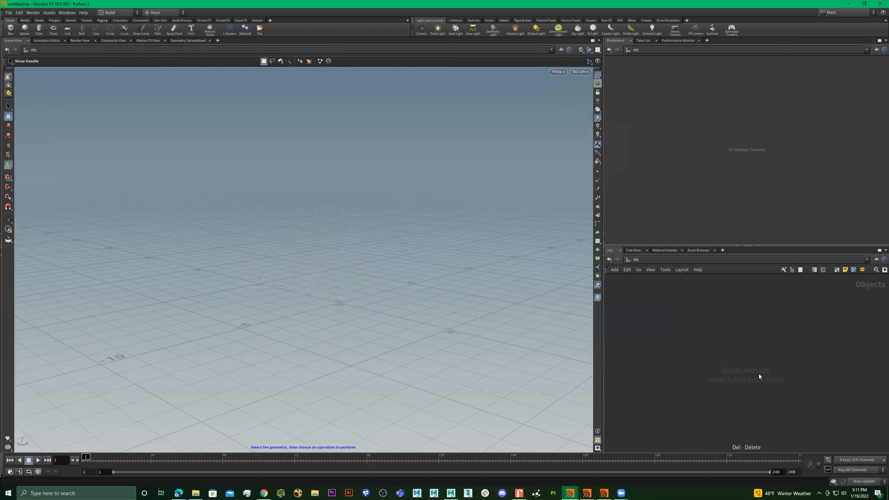
{"action": "key", "text": "ctrl+z"}
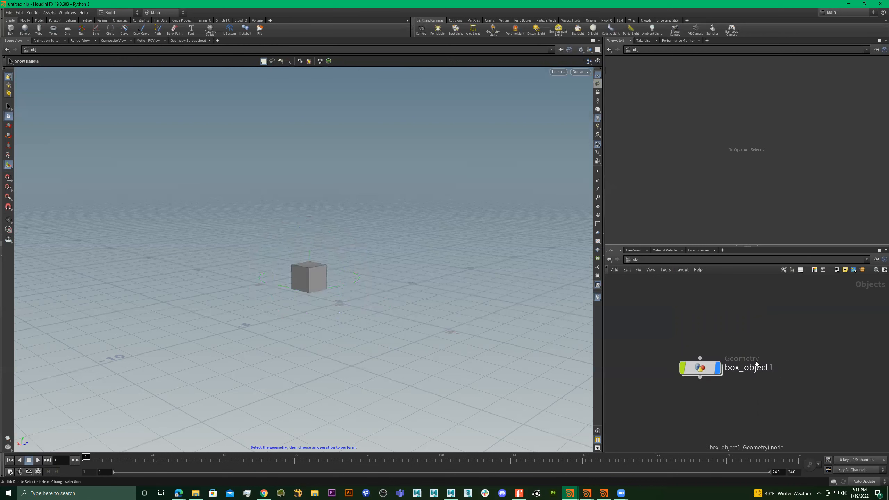
Toggle the display flag of the box_object1 node, leaving the box hidden in the viewport.
{"action": "left_click", "coordinate": [716, 374]}
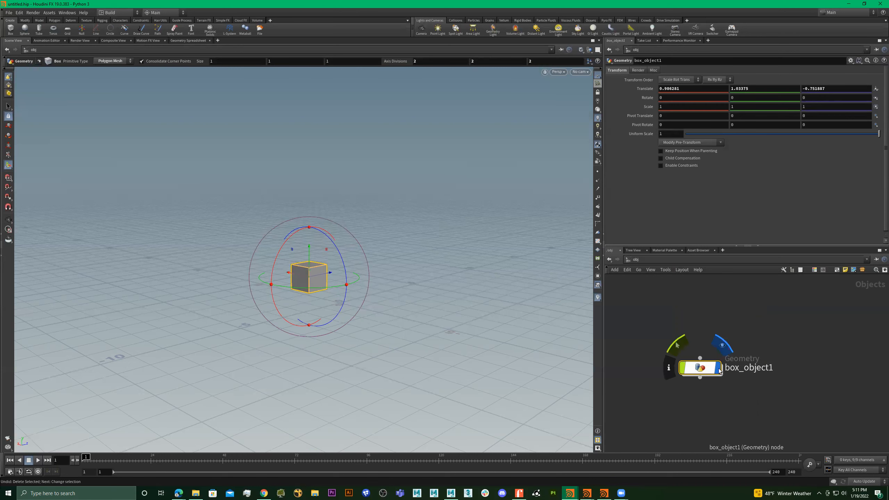
{"action": "left_click", "coordinate": [719, 369]}
{"action": "left_click", "coordinate": [719, 370]}
{"action": "left_click", "coordinate": [718, 369]}
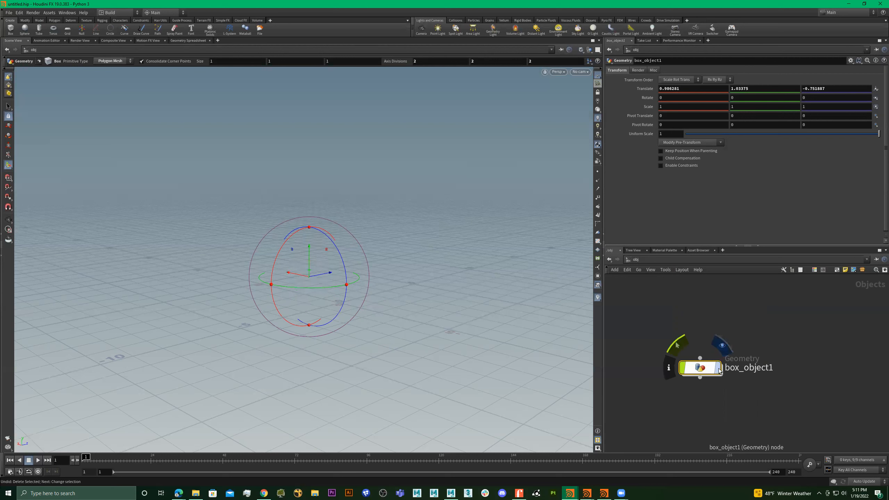
Examine the network editor's commands for adding, editing, viewing, tools, layout and help.
{"action": "left_click", "coordinate": [618, 271]}
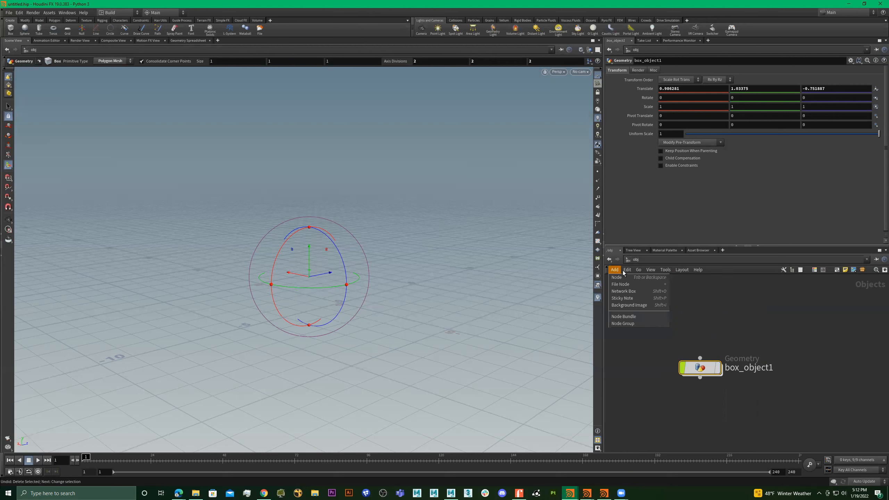
{"action": "left_click", "coordinate": [627, 270]}
{"action": "mouse_move", "coordinate": [641, 273]}
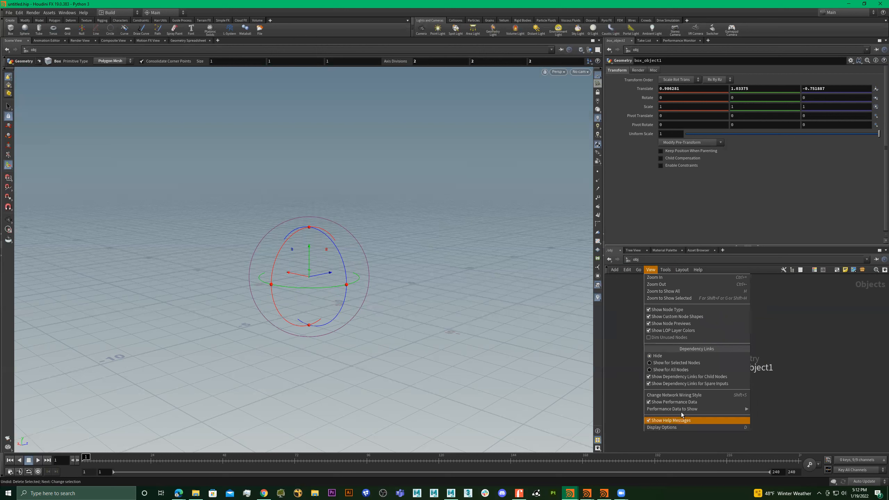
{"action": "mouse_move", "coordinate": [685, 409]}
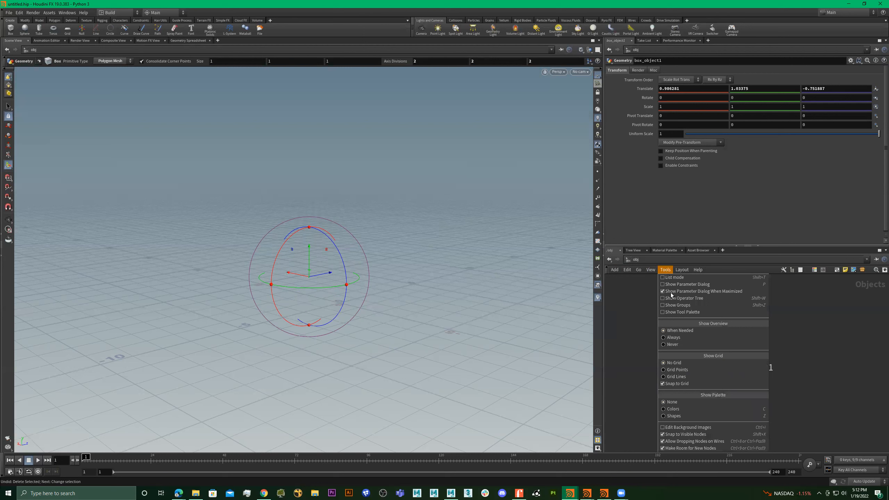
{"action": "left_click", "coordinate": [686, 273]}
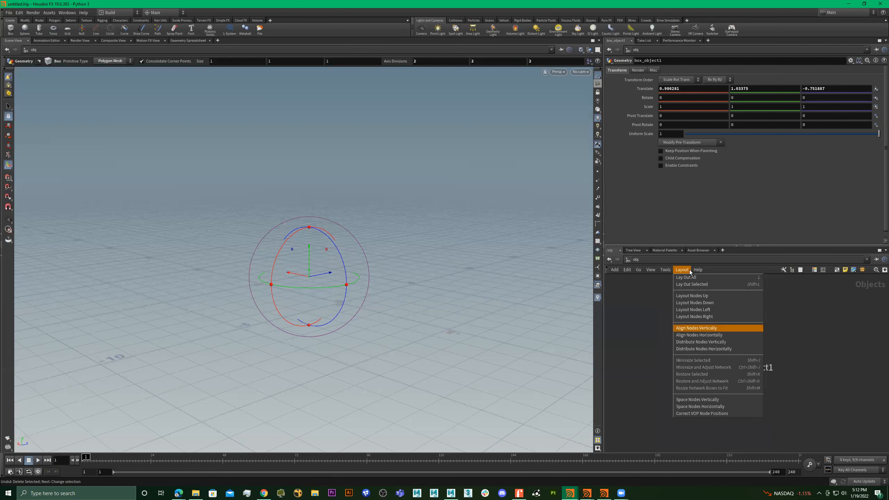
{"action": "mouse_move", "coordinate": [697, 271]}
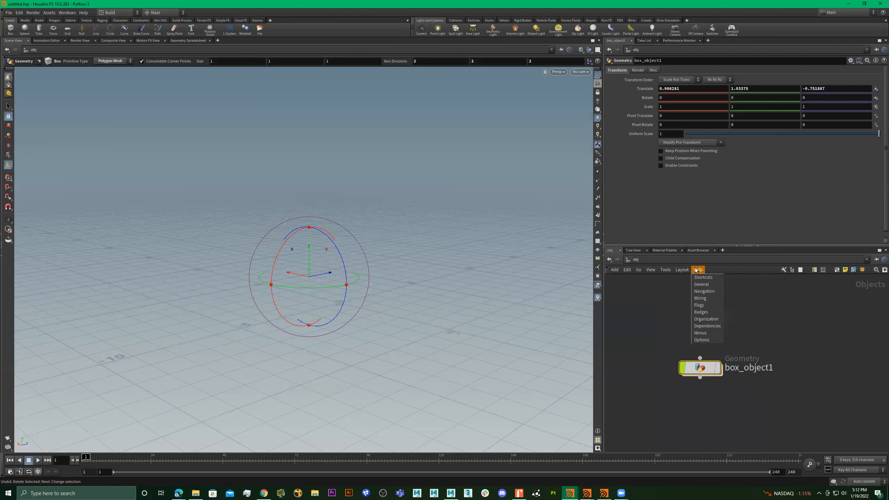
{"action": "left_click", "coordinate": [777, 306]}
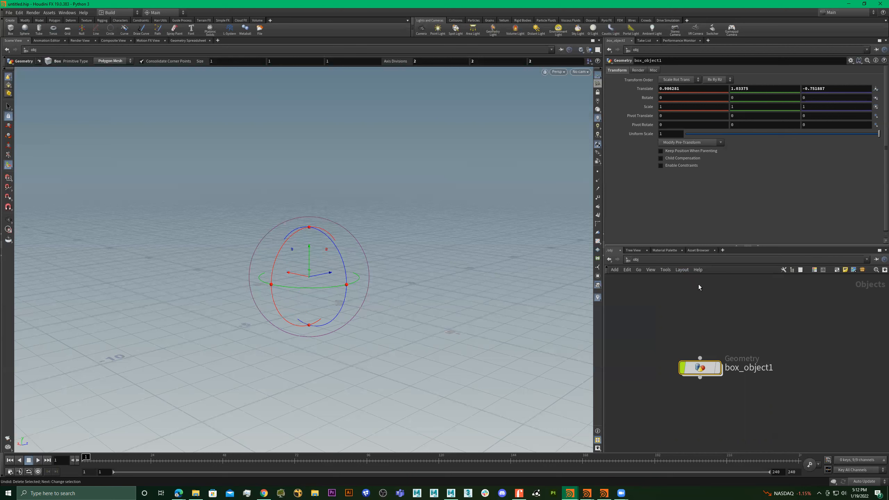
{"action": "left_click", "coordinate": [698, 270]}
{"action": "left_click", "coordinate": [374, 260]}
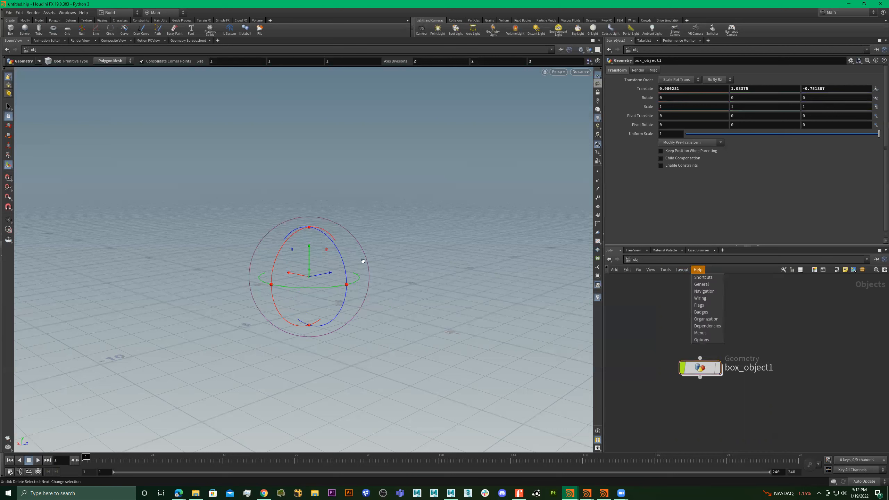
{"action": "scroll", "coordinate": [761, 385], "scroll_direction": "down", "scroll_amount": 2}
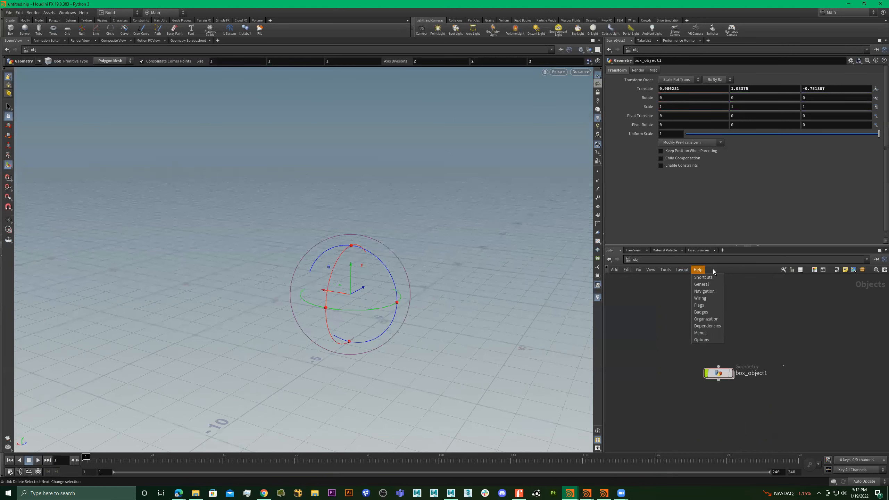
{"action": "left_click", "coordinate": [698, 269]}
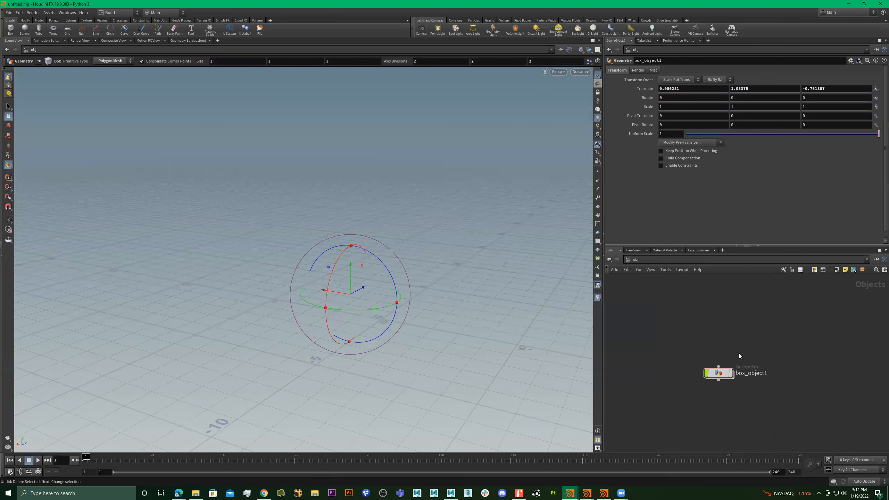
Delete the box_object1 node from the object network.
{"action": "left_click_drag", "start_coordinate": [738, 375], "coordinate": [707, 373]}
{"action": "left_click", "coordinate": [725, 375]}
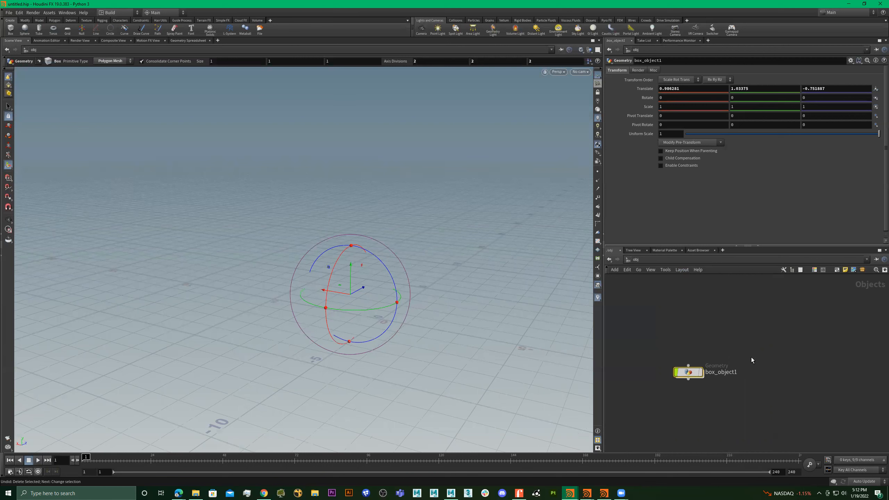
{"action": "key", "text": "Delete"}
Add a Geometry object node to the object network and go inside it.
{"action": "key", "text": "Tab"}
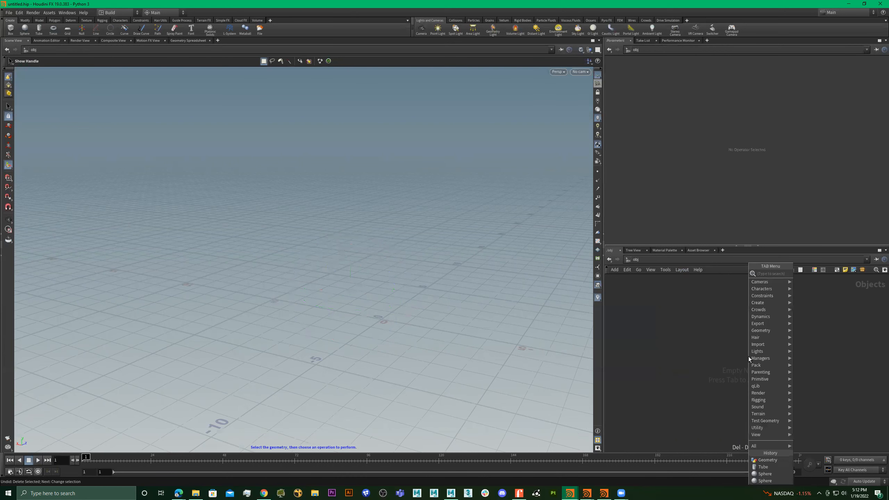
{"action": "type", "text": "geo"}
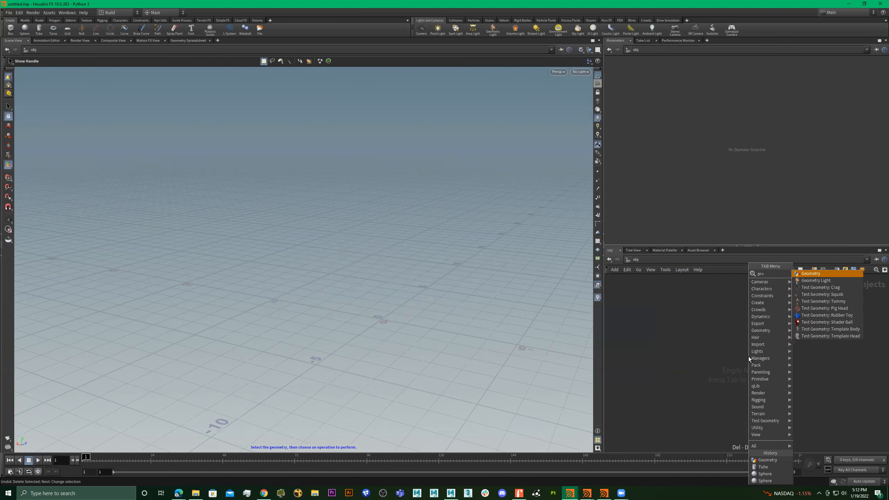
{"action": "key", "text": "Return"}
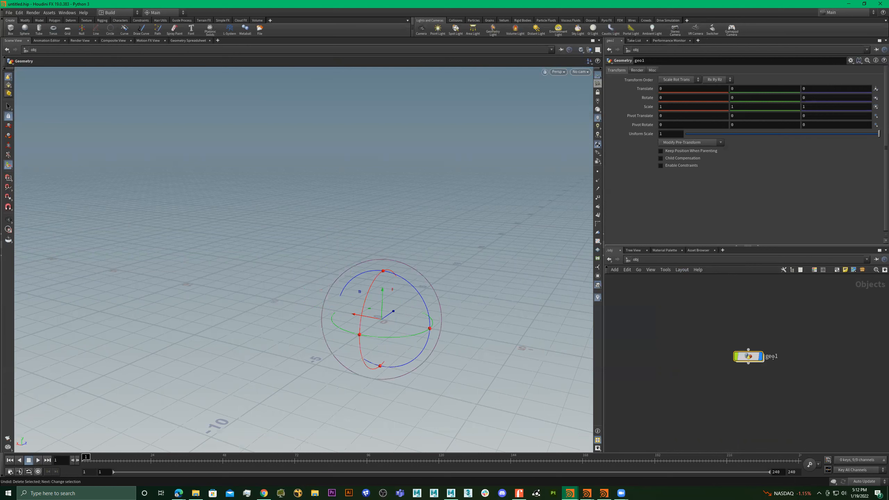
{"action": "left_click", "coordinate": [774, 357]}
{"action": "left_click", "coordinate": [737, 358]}
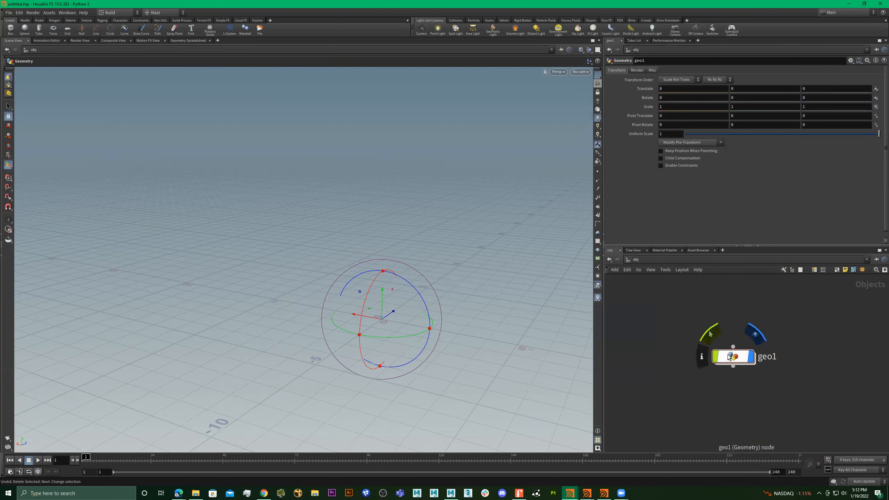
{"action": "double_click", "coordinate": [729, 357]}
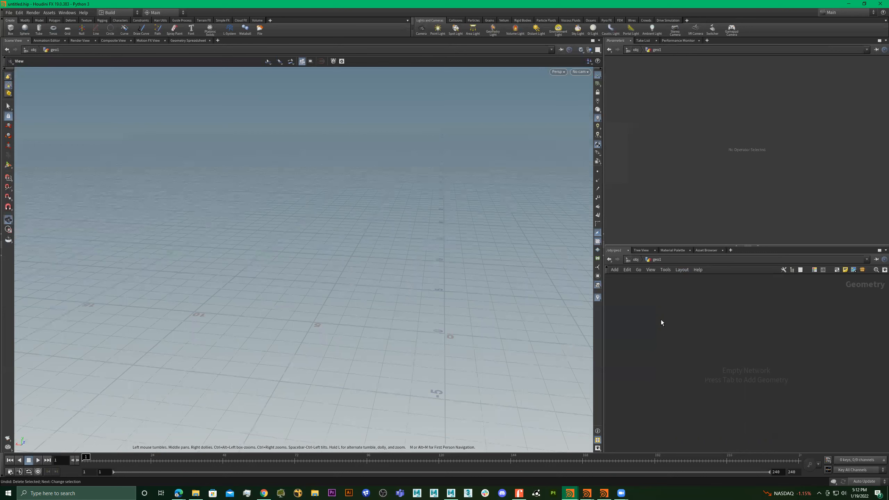
Add a polygon mesh Sphere node to the geometry network and show its handles in the viewport.
{"action": "key", "text": "Tab"}
{"action": "type", "text": "s"}
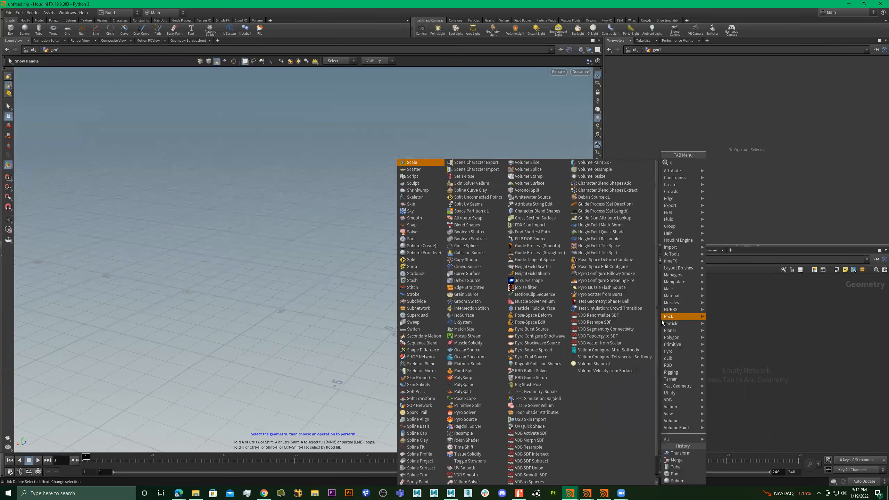
{"action": "key", "text": "Return"}
{"action": "left_click", "coordinate": [661, 319]}
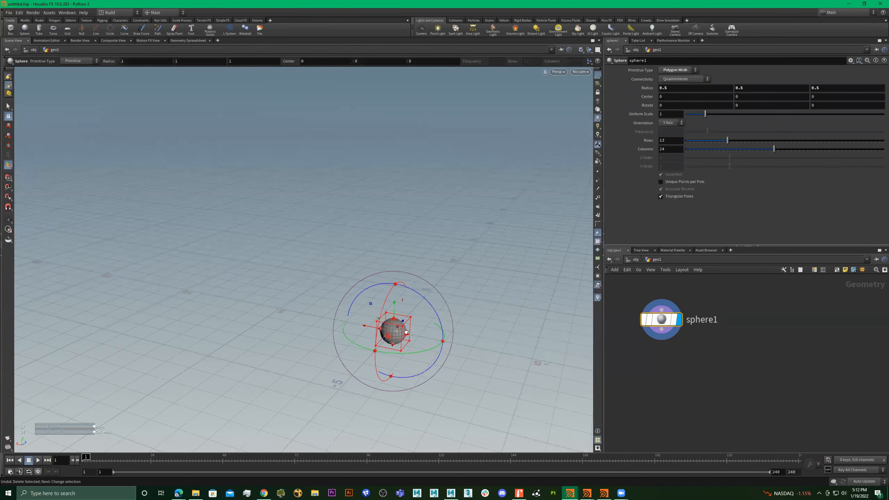
{"action": "key", "text": "Escape"}
{"action": "key", "text": "Return"}
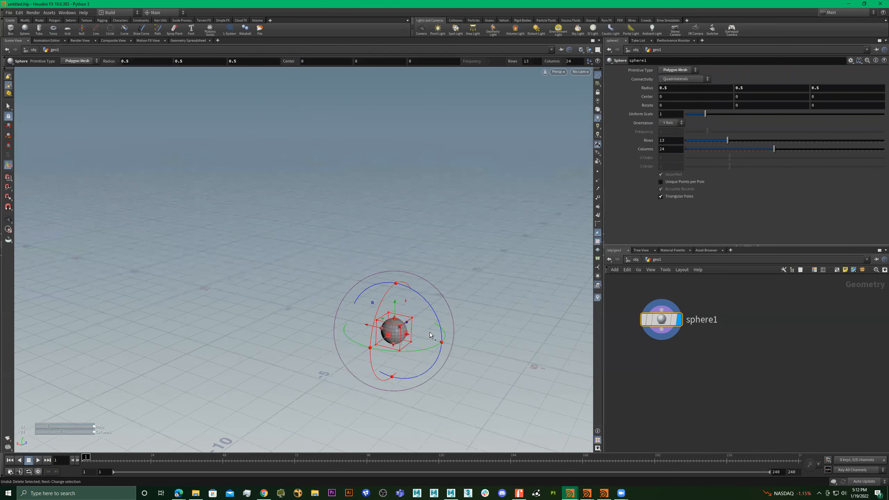
Move the sphere up along Y to a center height of about 0.47.
{"action": "key", "text": "f"}
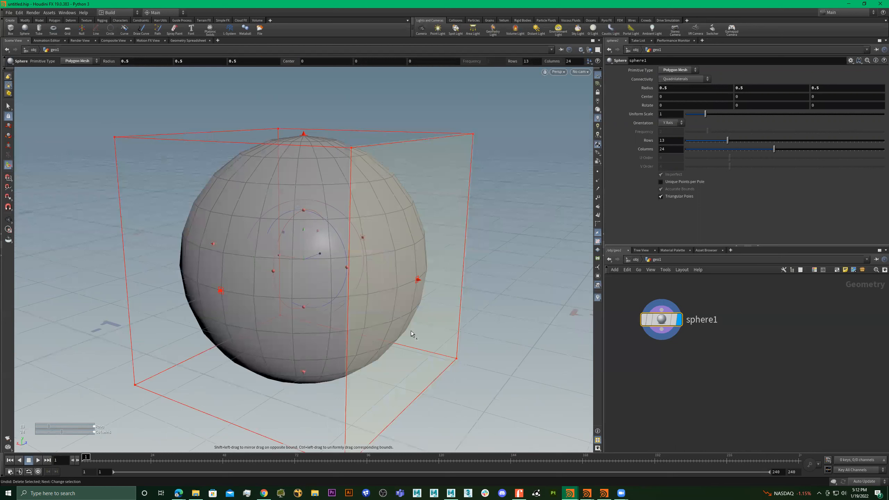
{"action": "scroll", "coordinate": [362, 331], "scroll_direction": "down", "scroll_amount": 4}
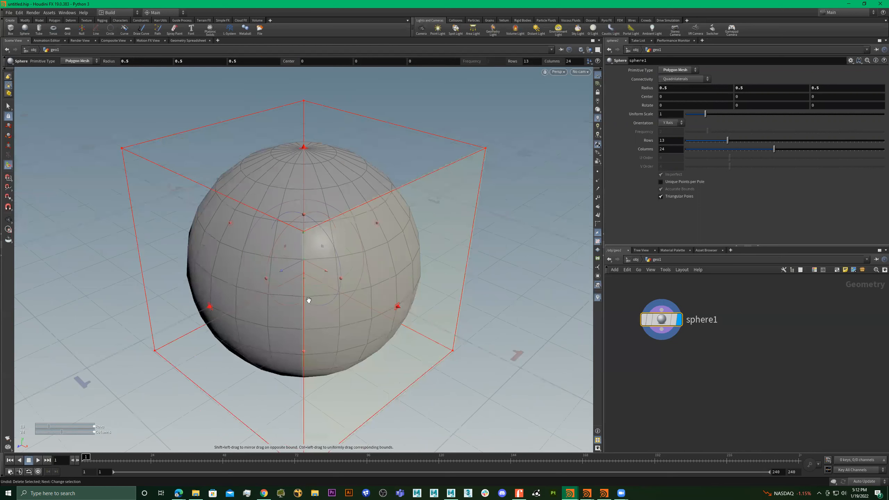
{"action": "key", "text": "Escape"}
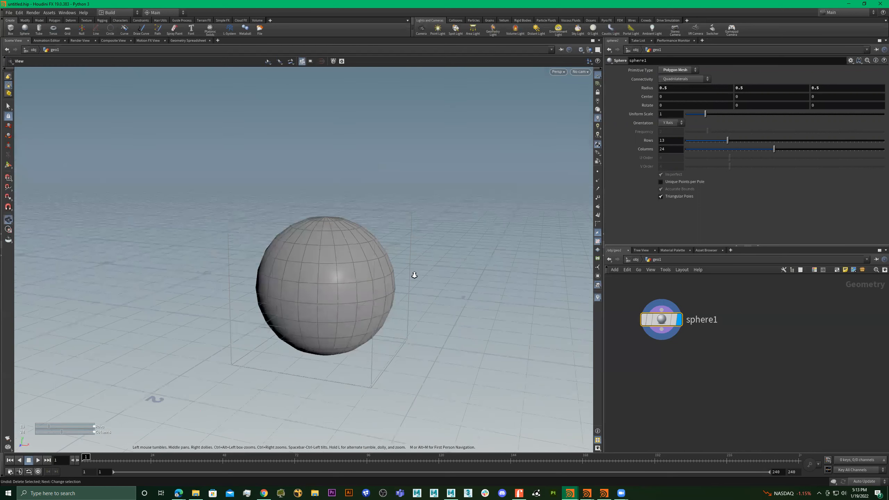
{"action": "scroll", "coordinate": [414, 276], "scroll_direction": "up", "scroll_amount": 3}
{"action": "right_click_drag", "start_coordinate": [415, 272], "coordinate": [349, 278]}
{"action": "left_click_drag", "start_coordinate": [348, 278], "coordinate": [371, 273]}
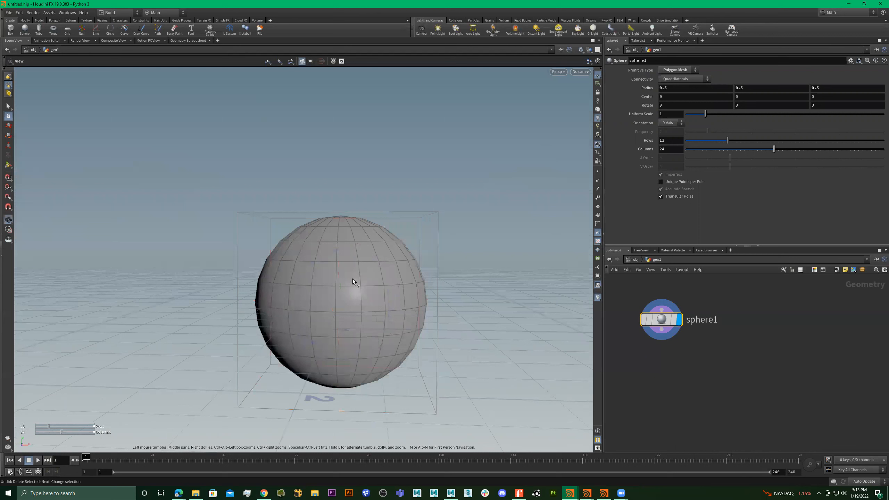
{"action": "key", "text": "Return"}
{"action": "left_click_drag", "start_coordinate": [352, 200], "coordinate": [350, 195]}
{"action": "key", "text": "Escape"}
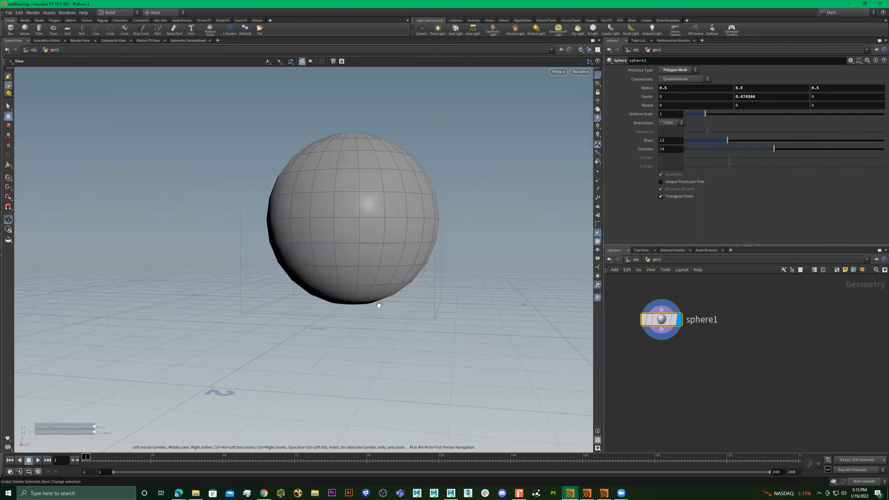
{"action": "left_click_drag", "start_coordinate": [379, 305], "coordinate": [284, 314]}
{"action": "left_click_drag", "start_coordinate": [355, 324], "coordinate": [366, 320]}
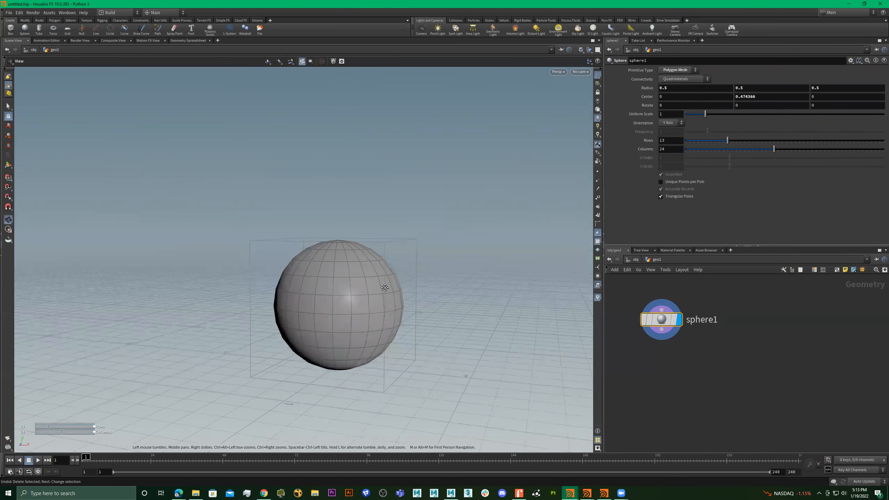
{"action": "left_click_drag", "start_coordinate": [385, 288], "coordinate": [444, 316], "text": "alt"}
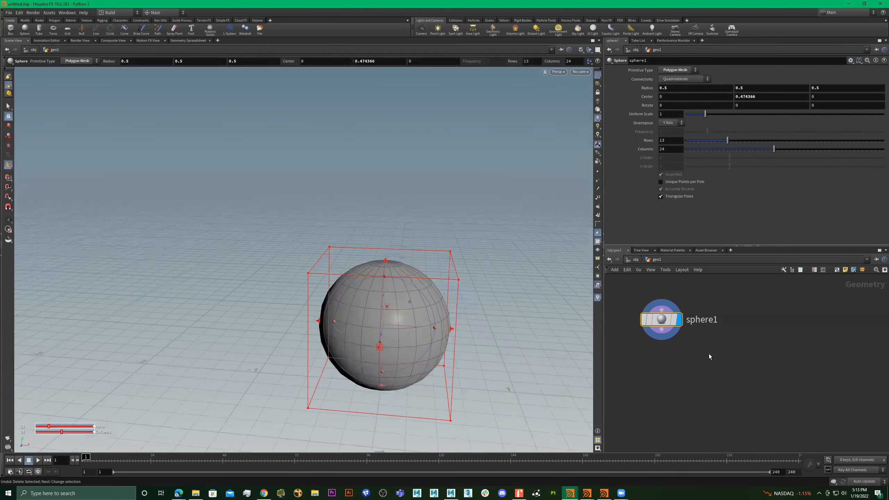
Duplicate the sphere1 node, place the copy beside it and raise the copied sphere above the original.
{"action": "scroll", "coordinate": [709, 353], "scroll_direction": "down", "scroll_amount": 1}
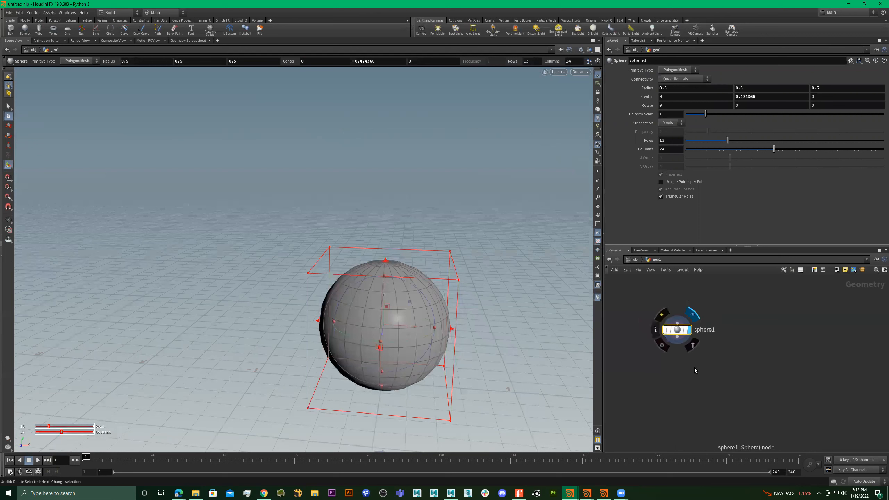
{"action": "scroll", "coordinate": [706, 361], "scroll_direction": "down", "scroll_amount": 1}
{"action": "left_click_drag", "start_coordinate": [678, 300], "coordinate": [672, 317]}
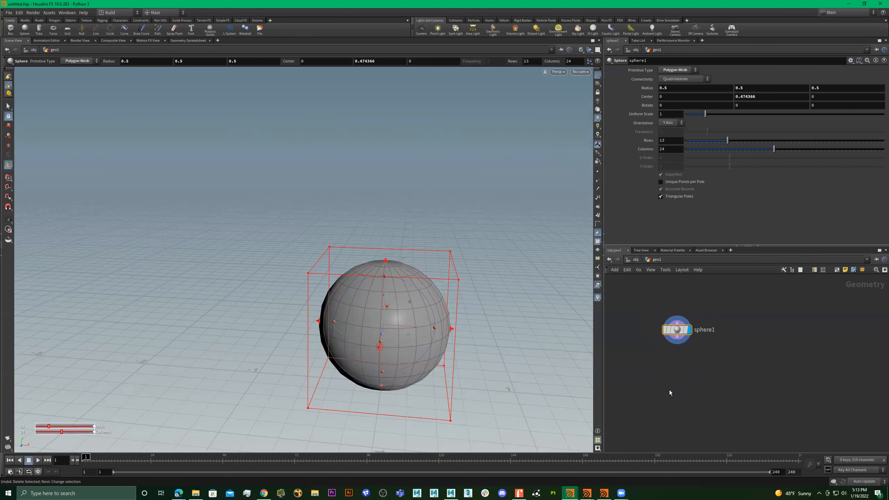
{"action": "key", "text": "ctrl+c"}
{"action": "key", "text": "ctrl+v"}
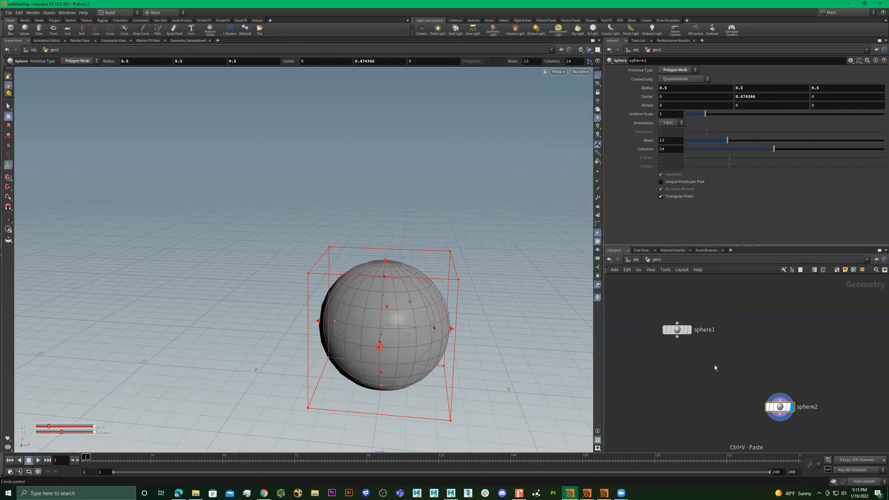
{"action": "left_click_drag", "start_coordinate": [778, 407], "coordinate": [748, 346]}
{"action": "left_click_drag", "start_coordinate": [408, 296], "coordinate": [379, 295], "text": "alt"}
{"action": "left_click_drag", "start_coordinate": [384, 223], "coordinate": [379, 142]}
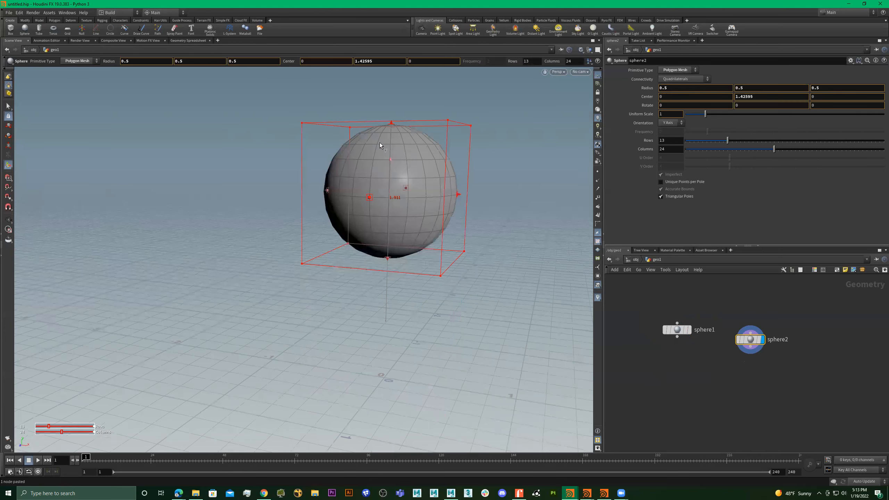
Display sphere1 as a wireframe template, and delete the sphere2 node.
{"action": "left_click", "coordinate": [686, 330]}
{"action": "left_click", "coordinate": [677, 330]}
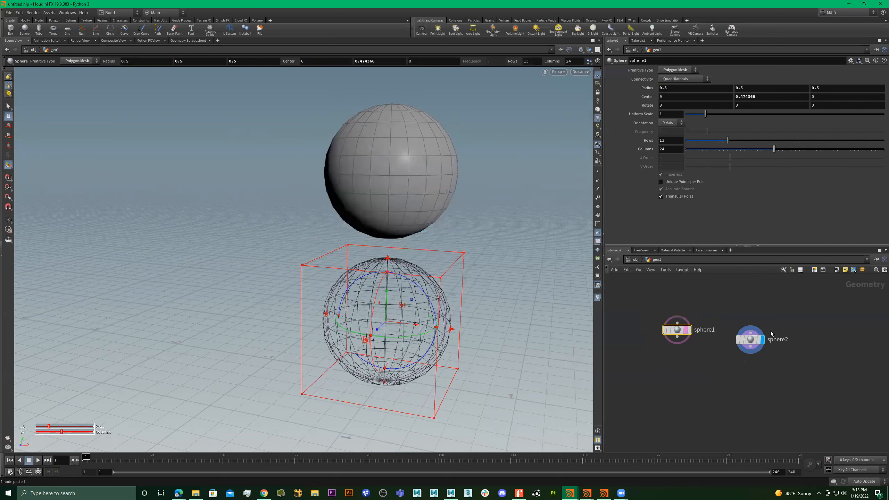
{"action": "mouse_move", "coordinate": [688, 333]}
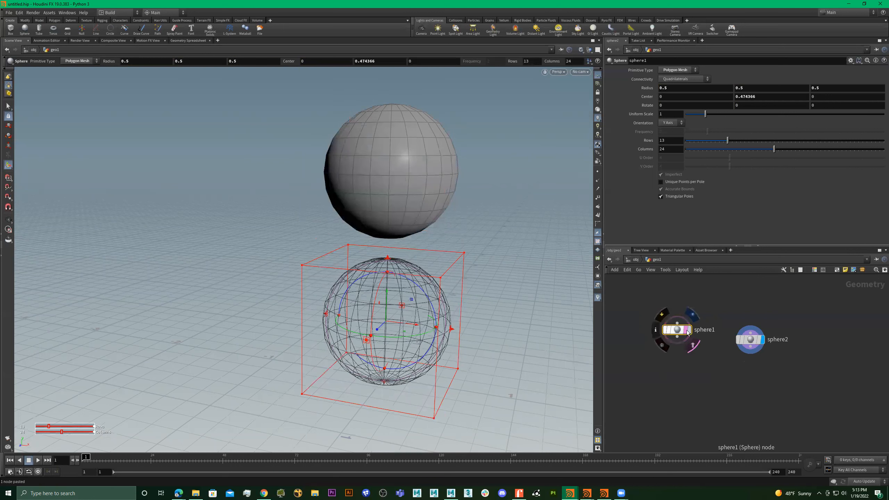
{"action": "left_click_drag", "start_coordinate": [802, 311], "coordinate": [759, 374]}
{"action": "key", "text": "Delete"}
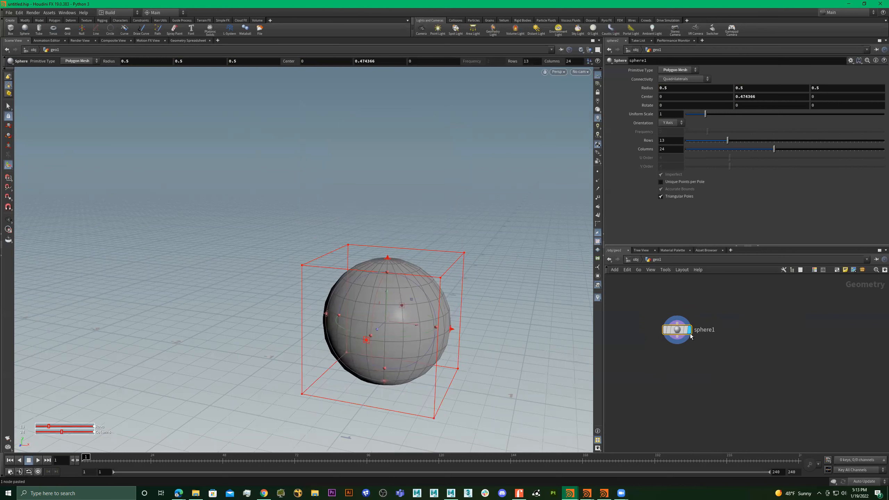
Paste another copy of the sphere node beside sphere1 and turn on the template flag of sphere1.
{"action": "mouse_move", "coordinate": [690, 335]}
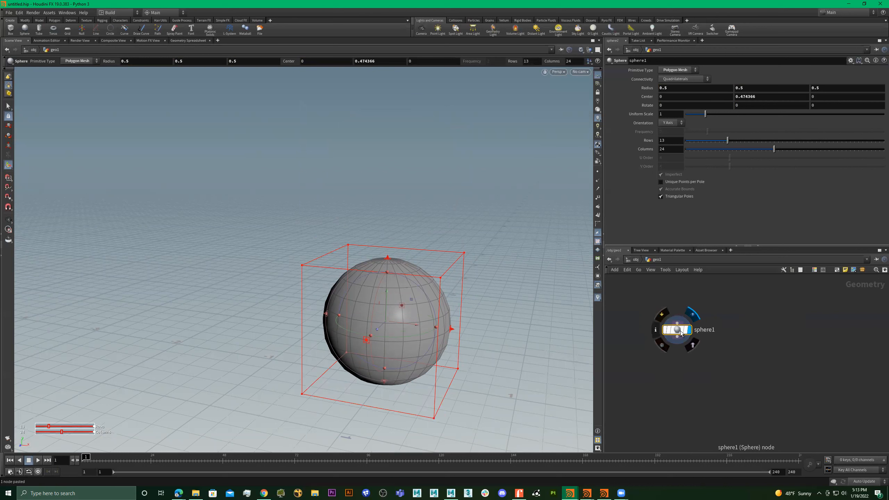
{"action": "key", "text": "ctrl+v"}
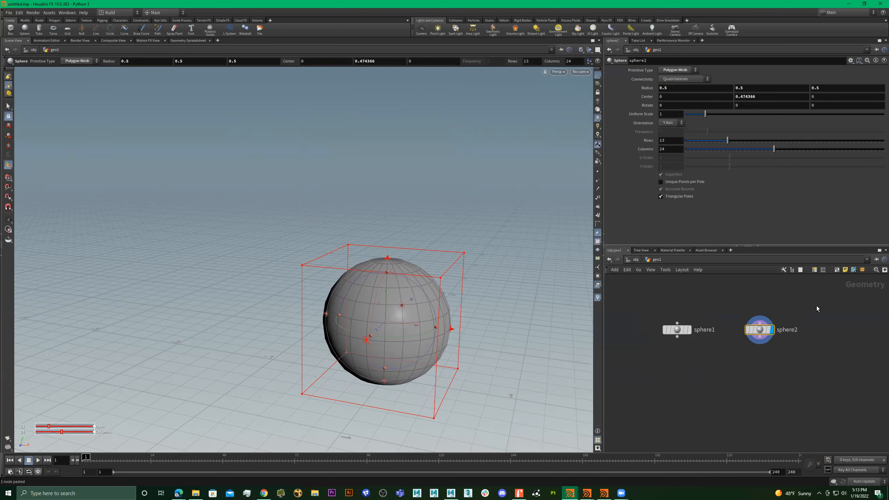
{"action": "left_click_drag", "start_coordinate": [409, 321], "coordinate": [396, 308], "text": "alt"}
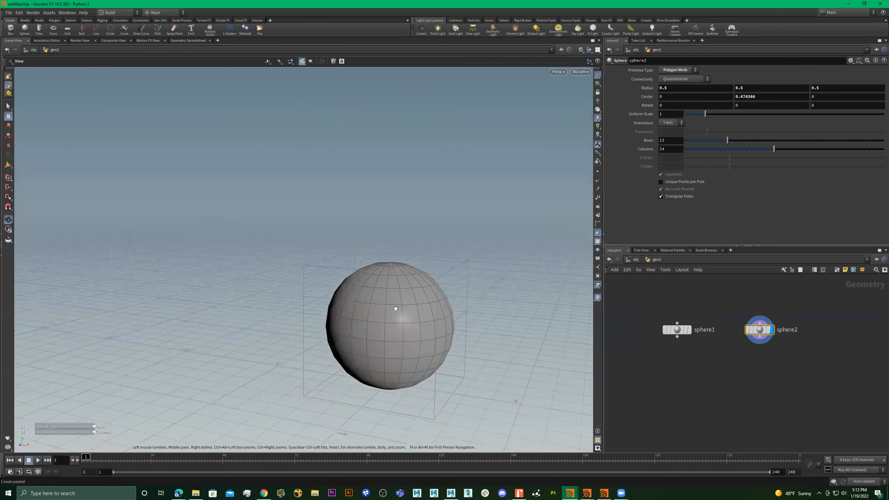
{"action": "key", "text": "Return"}
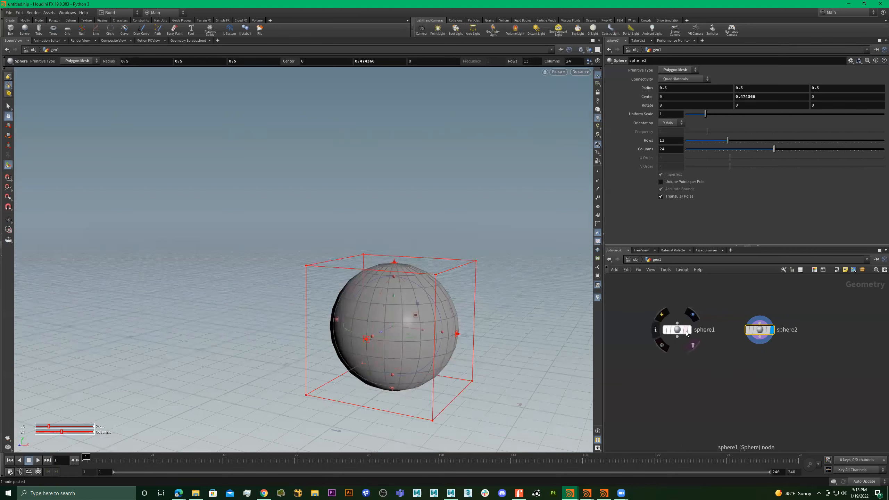
{"action": "left_click", "coordinate": [687, 331]}
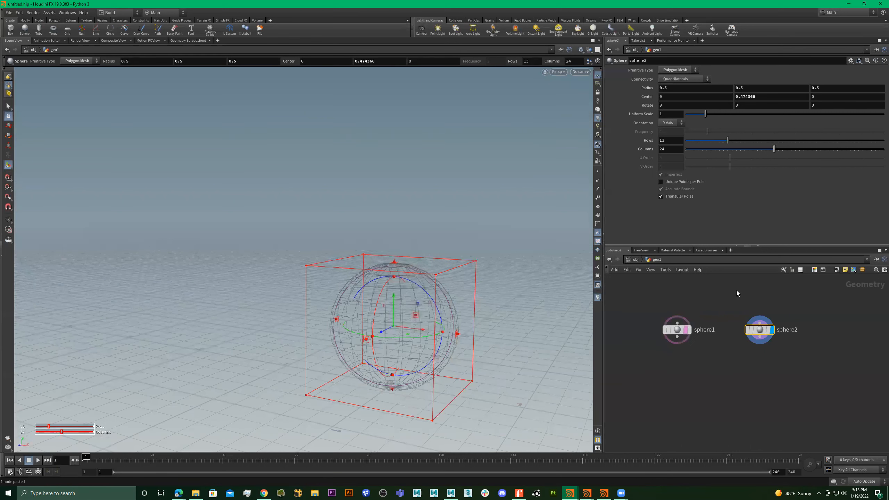
Move the sphere2 sphere up along Y to a center height of about 1.15.
{"action": "left_click_drag", "start_coordinate": [764, 373], "coordinate": [749, 292]}
{"action": "key", "text": "w"}
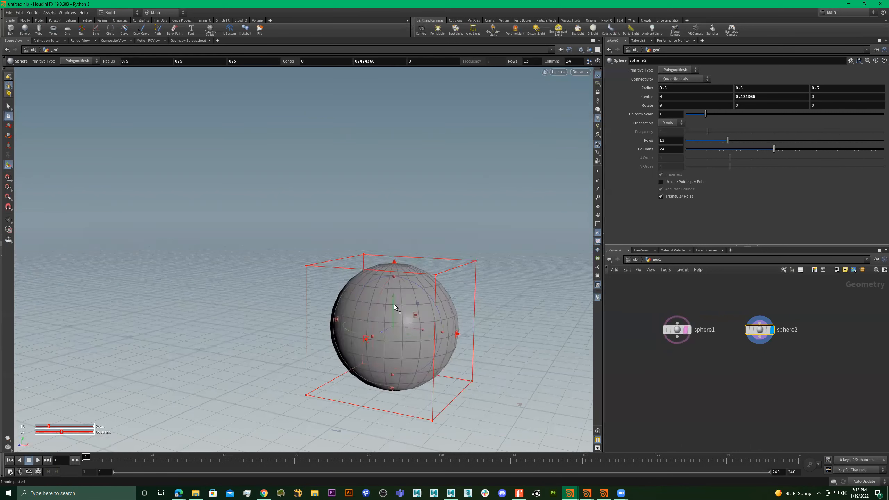
{"action": "left_click_drag", "start_coordinate": [383, 238], "coordinate": [384, 217]}
Select sphere1 and sphere2 in turn to compare the templated sphere with the displayed one.
{"action": "left_click", "coordinate": [683, 329]}
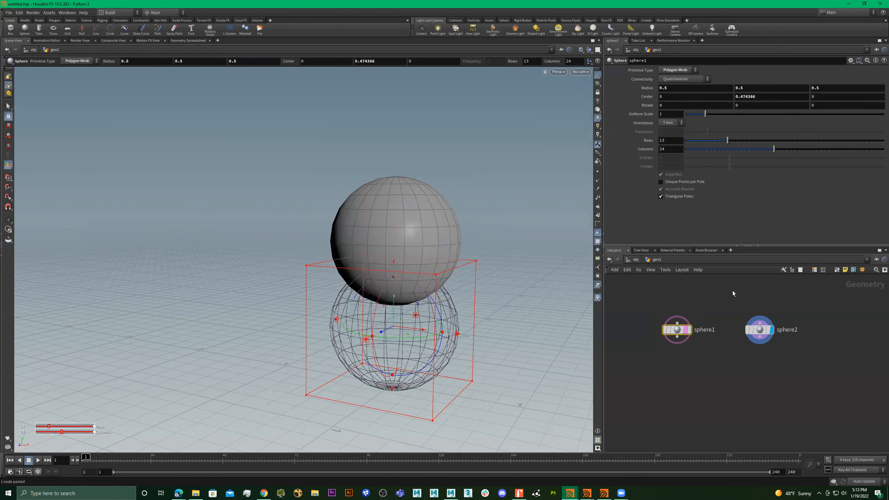
{"action": "left_click_drag", "start_coordinate": [759, 291], "coordinate": [749, 383]}
{"action": "left_click_drag", "start_coordinate": [734, 365], "coordinate": [732, 362]}
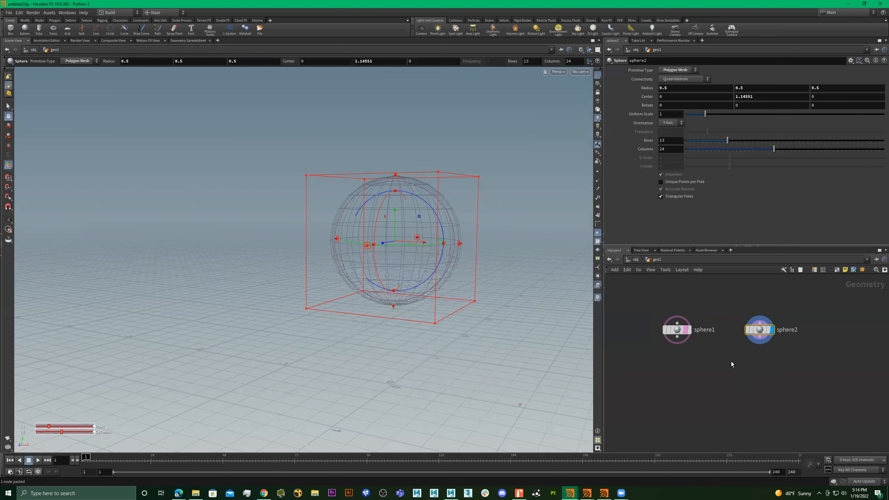
{"action": "left_click", "coordinate": [678, 332]}
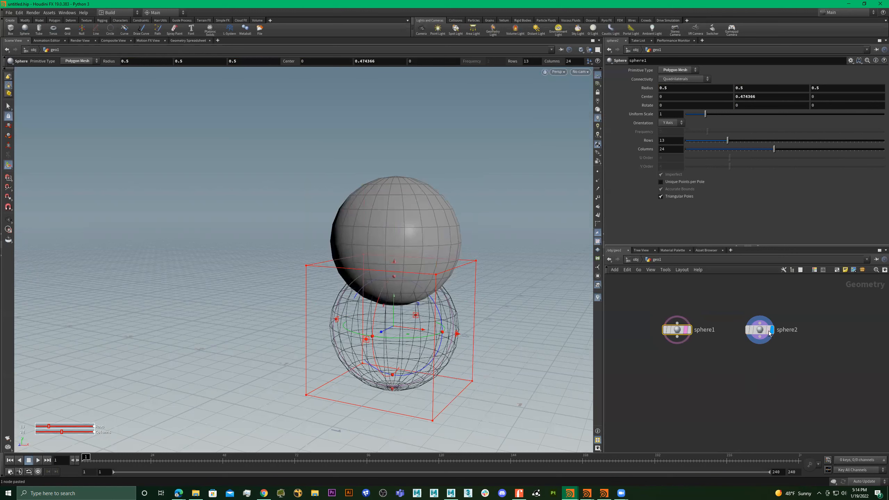
{"action": "left_click", "coordinate": [695, 321]}
Raise the sphere2 sphere further along Y to a center height of about 1.3.
{"action": "left_click", "coordinate": [753, 334]}
{"action": "left_click_drag", "start_coordinate": [461, 309], "coordinate": [504, 309], "text": "alt"}
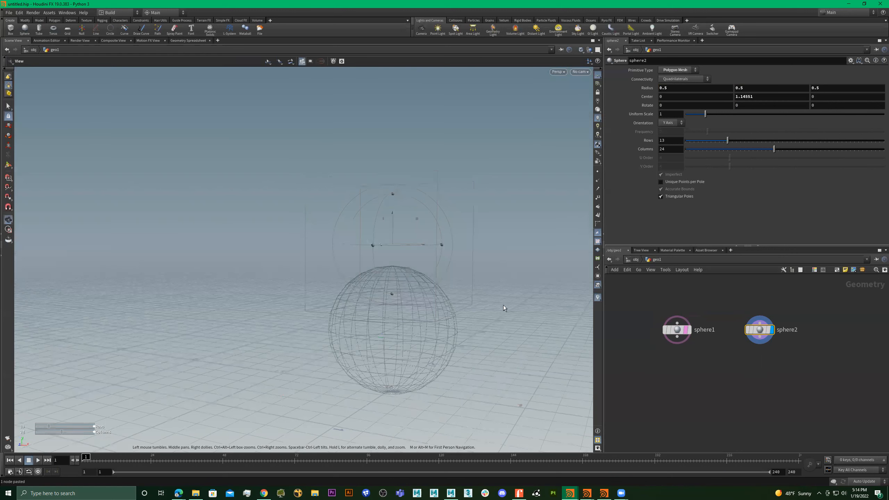
{"action": "left_click_drag", "start_coordinate": [389, 222], "coordinate": [391, 180]}
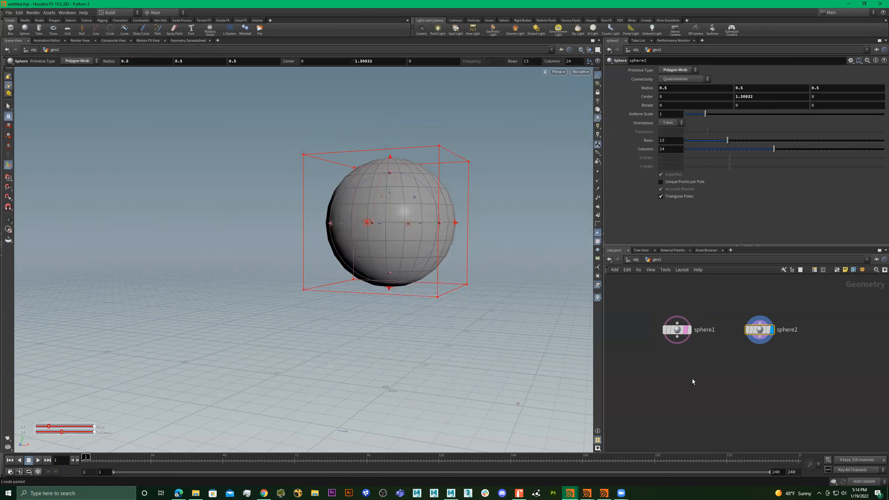
Add a Merge node below the two sphere nodes.
{"action": "key", "text": "Tab"}
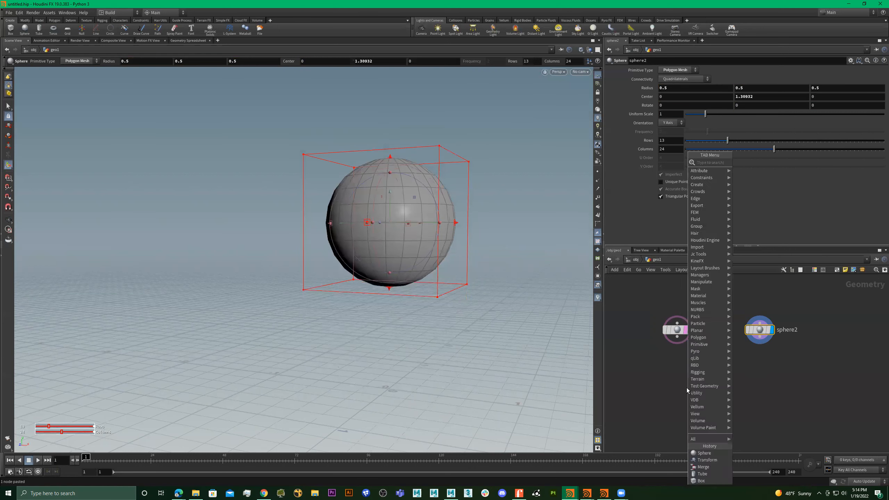
{"action": "type", "text": "merge"}
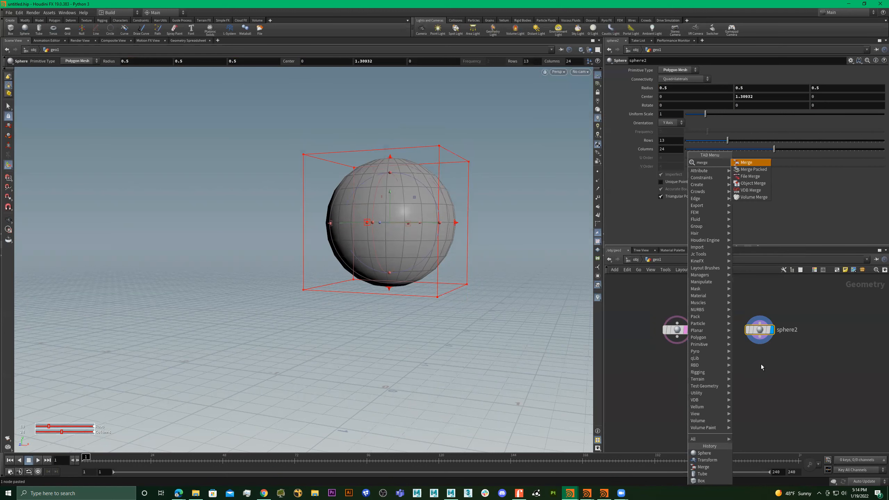
{"action": "key", "text": "Return"}
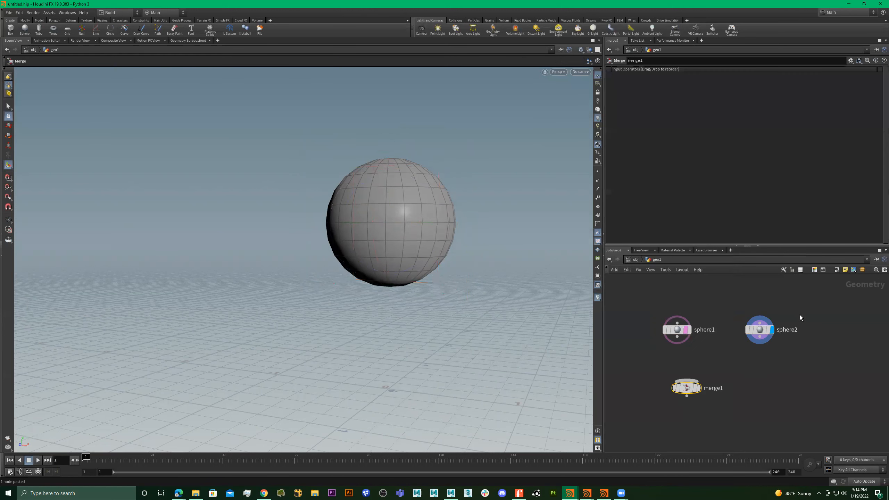
Wire sphere1 and sphere2 into merge1 and turn on the display flag of merge1.
{"action": "left_click_drag", "start_coordinate": [800, 305], "coordinate": [664, 355]}
{"action": "left_click", "coordinate": [678, 336]}
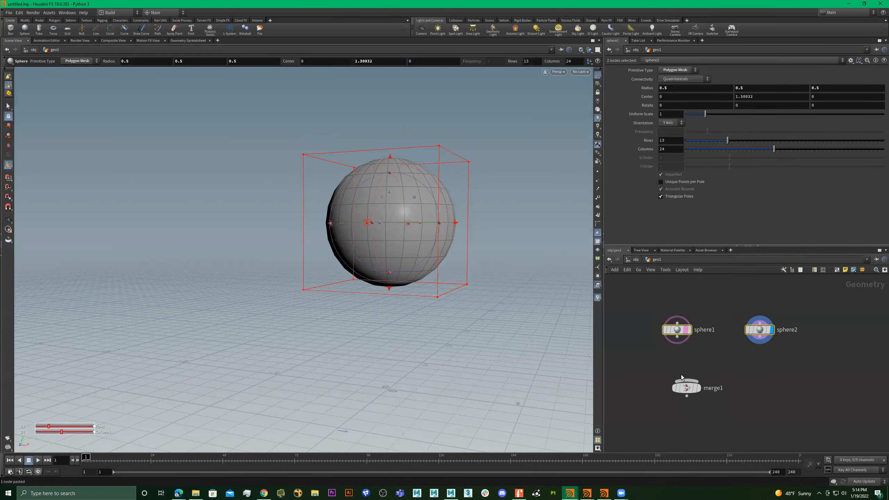
{"action": "left_click", "coordinate": [697, 388]}
{"action": "left_click", "coordinate": [697, 388]}
{"action": "left_click", "coordinate": [734, 306]}
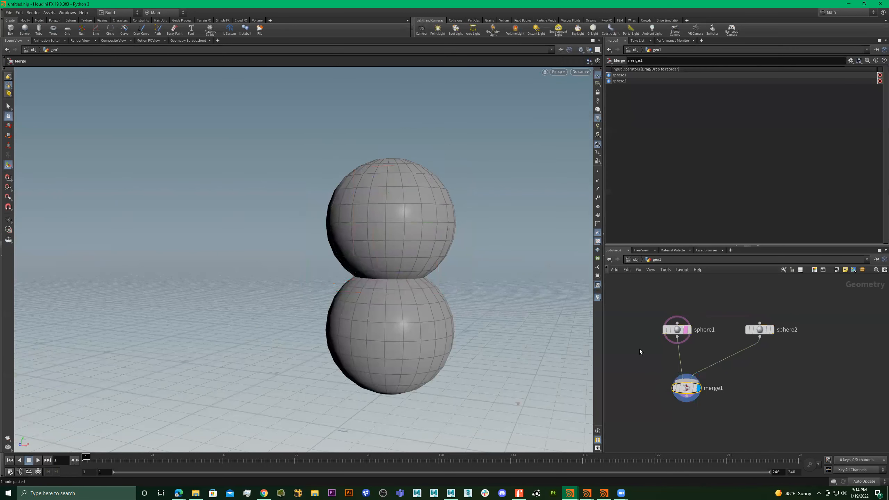
Shrink the sphere2 sphere uniformly to a radius of 0.34.
{"action": "left_click", "coordinate": [678, 330]}
{"action": "left_click", "coordinate": [760, 329]}
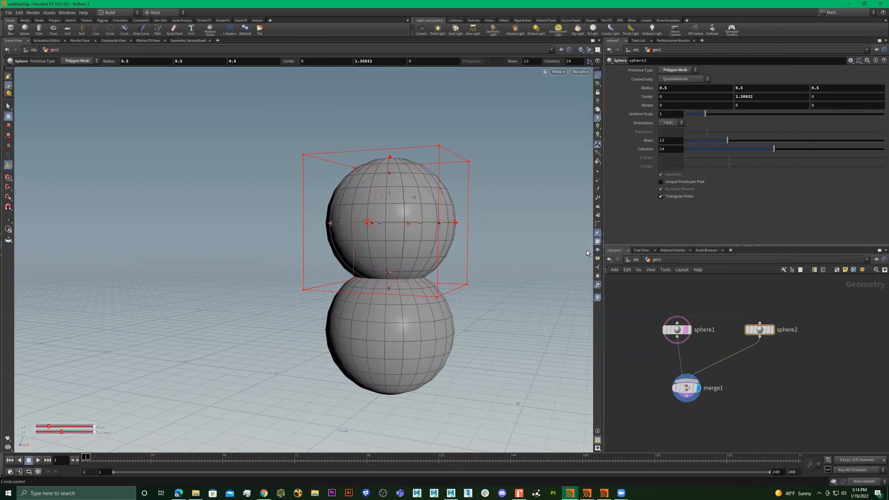
{"action": "mouse_move", "coordinate": [463, 277]}
{"action": "middle_mouse_down", "text": "alt"}
{"action": "mouse_move", "coordinate": [453, 284]}
{"action": "mouse_move", "coordinate": [467, 292]}
{"action": "middle_mouse_up", "text": "alt"}
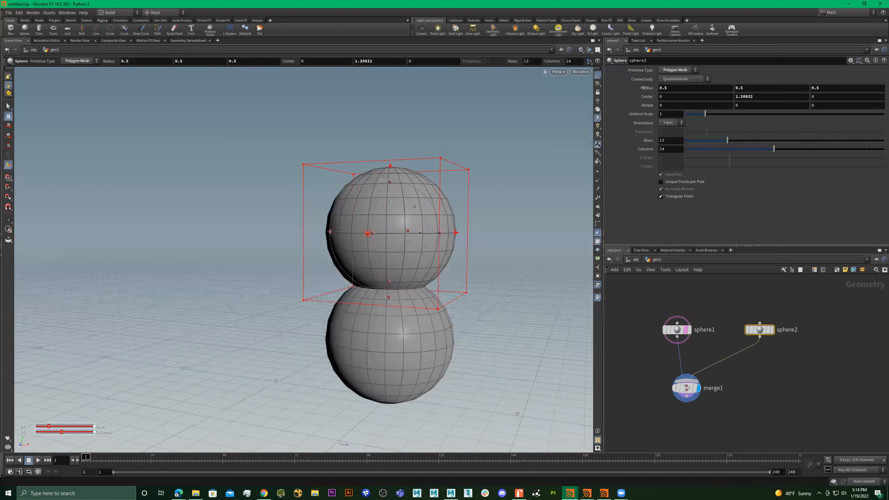
{"action": "middle_click_drag", "start_coordinate": [641, 98], "coordinate": [453, 144]}
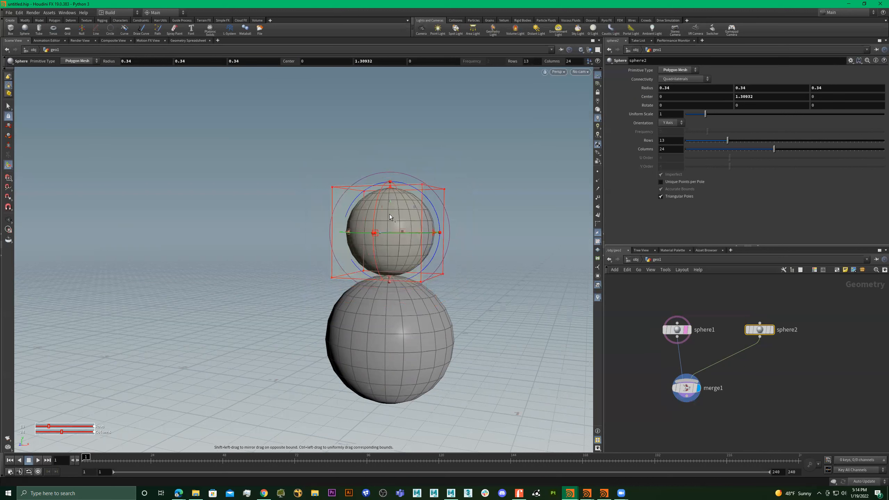
Lower the shrunken sphere2 sphere along Y onto sphere1, to a center height of about 1.14.
{"action": "left_click_drag", "start_coordinate": [389, 218], "coordinate": [389, 225]}
{"action": "right_click_drag", "start_coordinate": [477, 257], "coordinate": [483, 252], "text": "alt"}
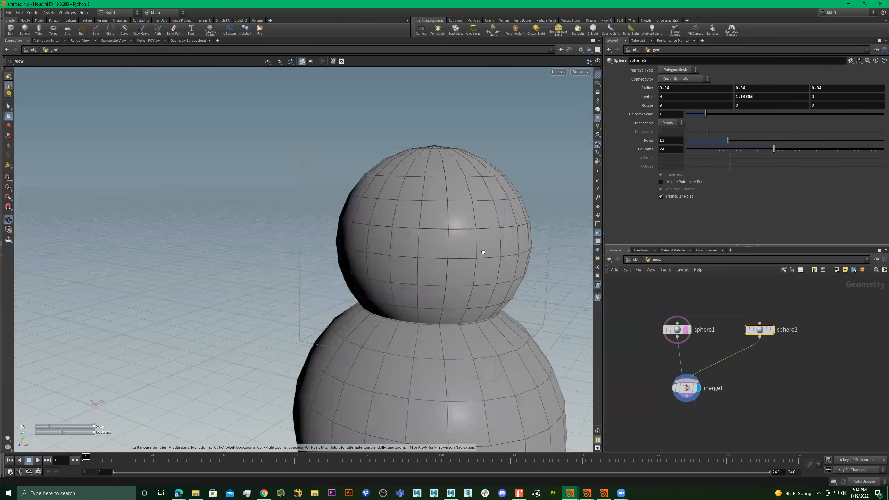
{"action": "middle_click_drag", "start_coordinate": [421, 225], "coordinate": [405, 211], "text": "alt"}
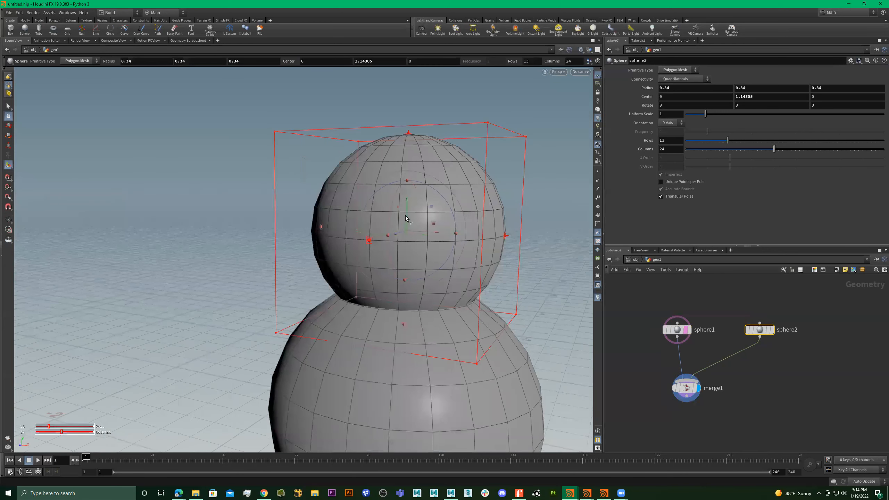
{"action": "left_click_drag", "start_coordinate": [406, 216], "coordinate": [406, 215]}
{"action": "key", "text": "alt"}
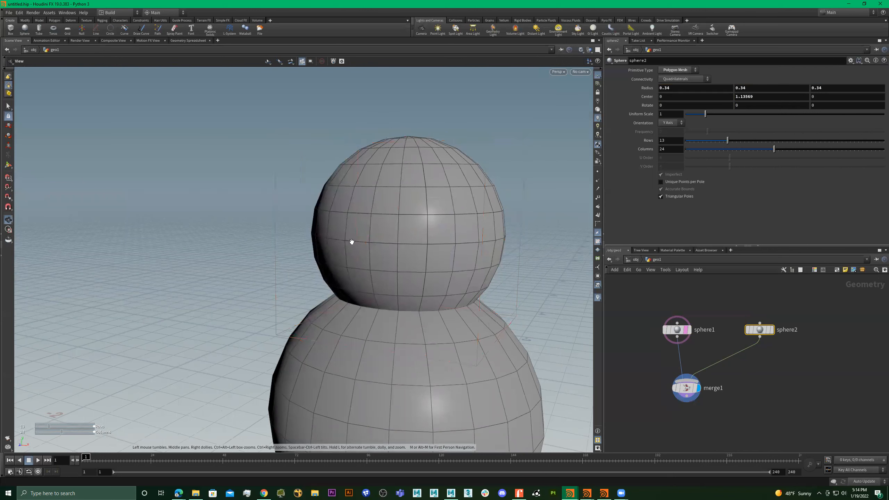
{"action": "scroll", "coordinate": [491, 234], "scroll_direction": "down", "scroll_amount": 5}
{"action": "scroll", "coordinate": [410, 256], "scroll_direction": "down", "scroll_amount": 2}
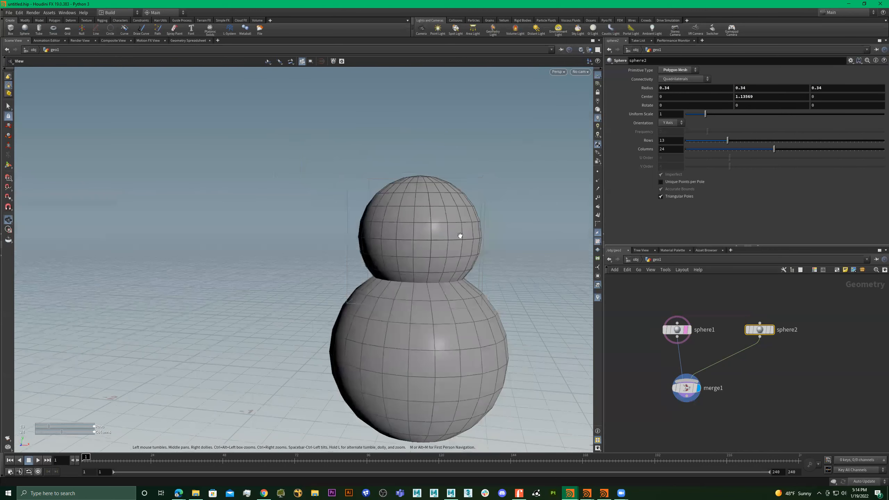
{"action": "left_click_drag", "start_coordinate": [405, 285], "coordinate": [388, 300], "text": "alt"}
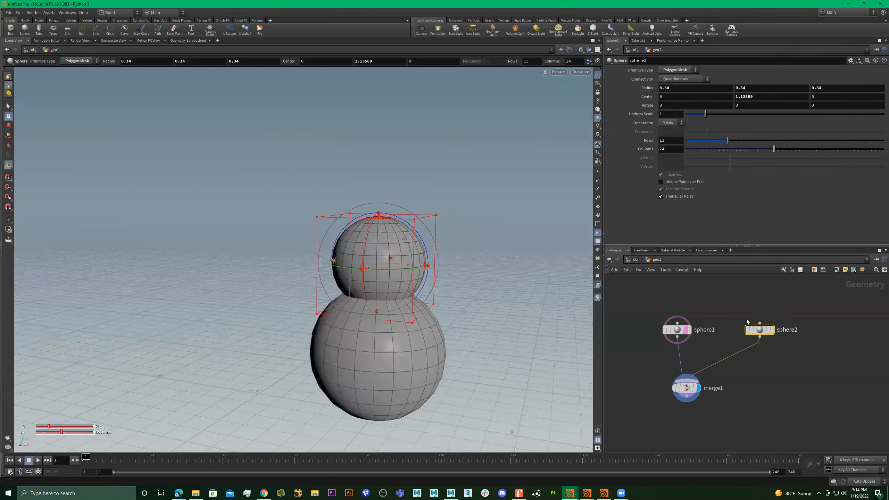
Duplicate the sphere2 node and wire the copy into merge1.
{"action": "left_click_drag", "start_coordinate": [760, 329], "coordinate": [739, 317]}
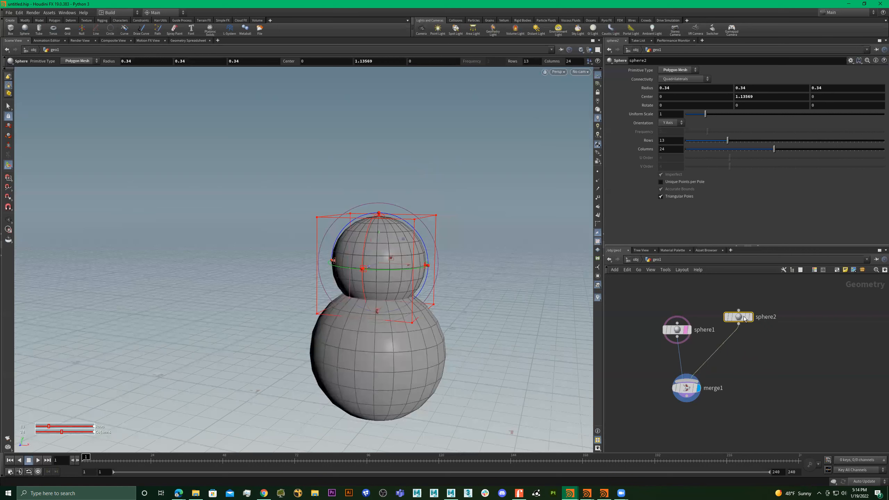
{"action": "key", "text": "ctrl+c"}
{"action": "key", "text": "ctrl+v"}
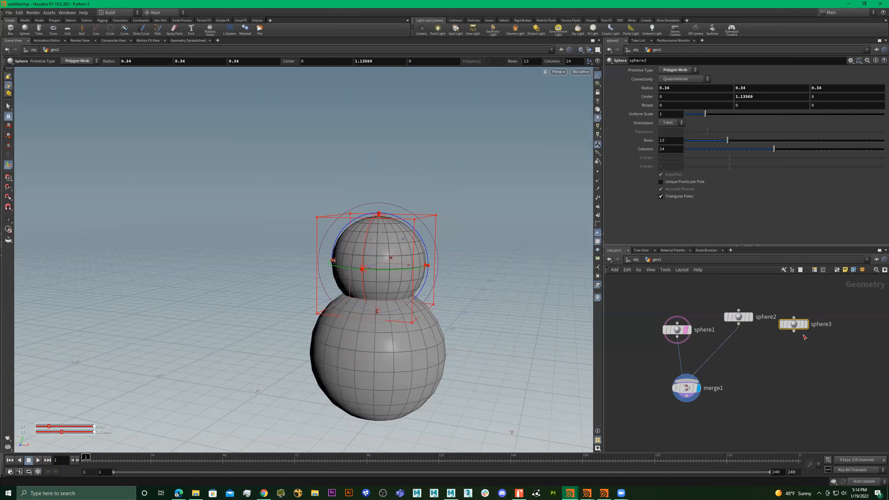
{"action": "left_click", "coordinate": [794, 331]}
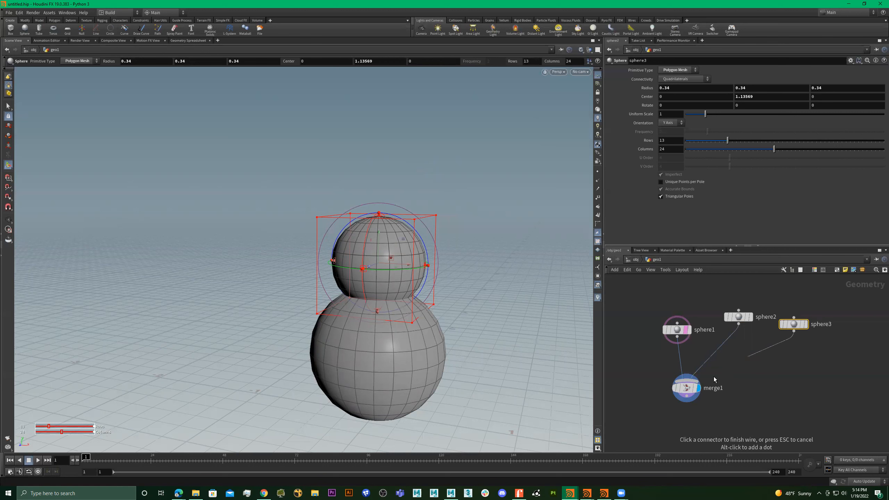
{"action": "left_click", "coordinate": [696, 382]}
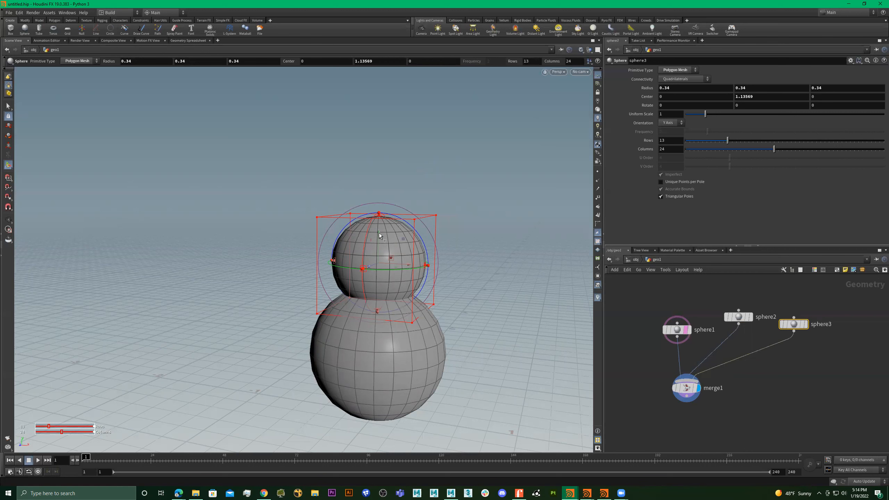
Raise the sphere3 sphere to a center height of about 1.65 and shrink its radius uniformly to about 0.233.
{"action": "left_click_drag", "start_coordinate": [380, 234], "coordinate": [387, 162]}
{"action": "middle_click_drag", "start_coordinate": [650, 87], "coordinate": [578, 137]}
{"action": "middle_click_drag", "start_coordinate": [443, 138], "coordinate": [490, 149]}
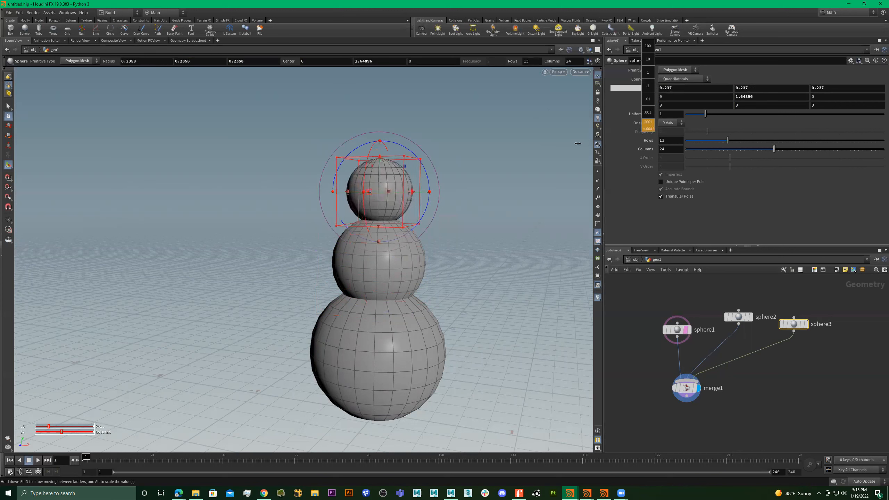
{"action": "middle_click_drag", "start_coordinate": [693, 70], "coordinate": [674, 129]}
{"action": "middle_click_drag", "start_coordinate": [753, 141], "coordinate": [731, 142]}
{"action": "middle_click_drag", "start_coordinate": [489, 147], "coordinate": [418, 148]}
{"action": "middle_click_drag", "start_coordinate": [311, 165], "coordinate": [582, 168]}
{"action": "middle_click_drag", "start_coordinate": [418, 170], "coordinate": [552, 101]}
{"action": "middle_click_drag", "start_coordinate": [459, 180], "coordinate": [474, 167]}
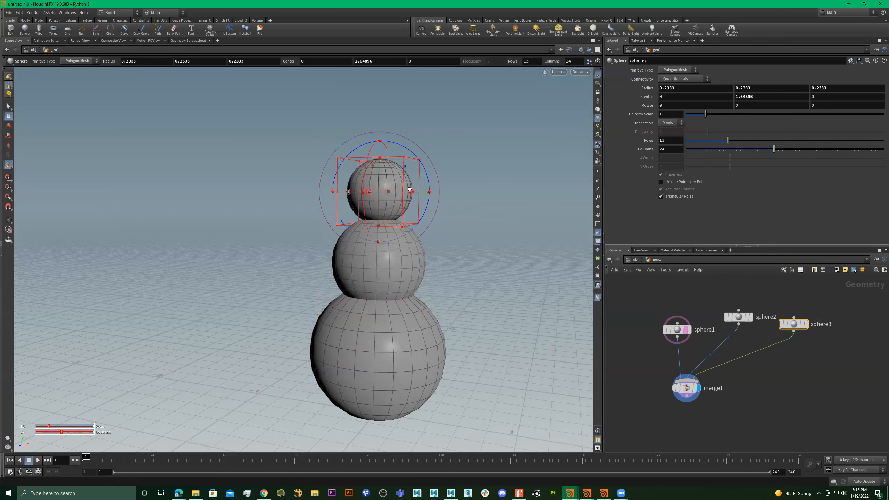
{"action": "left_click_drag", "start_coordinate": [442, 182], "coordinate": [396, 201], "text": "alt"}
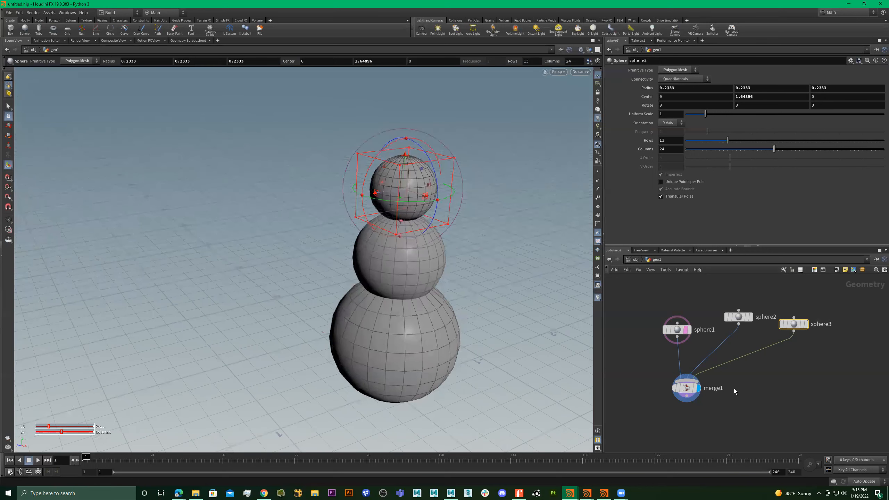
Arrange the three sphere nodes in a row with merge1 centered beneath them.
{"action": "left_click_drag", "start_coordinate": [687, 393], "coordinate": [743, 388]}
{"action": "left_click_drag", "start_coordinate": [679, 317], "coordinate": [791, 317]}
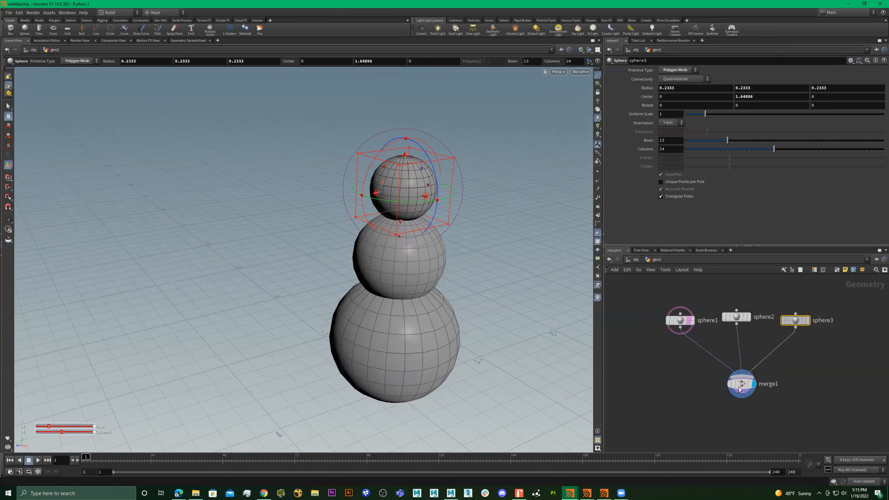
{"action": "left_click_drag", "start_coordinate": [735, 385], "coordinate": [730, 384]}
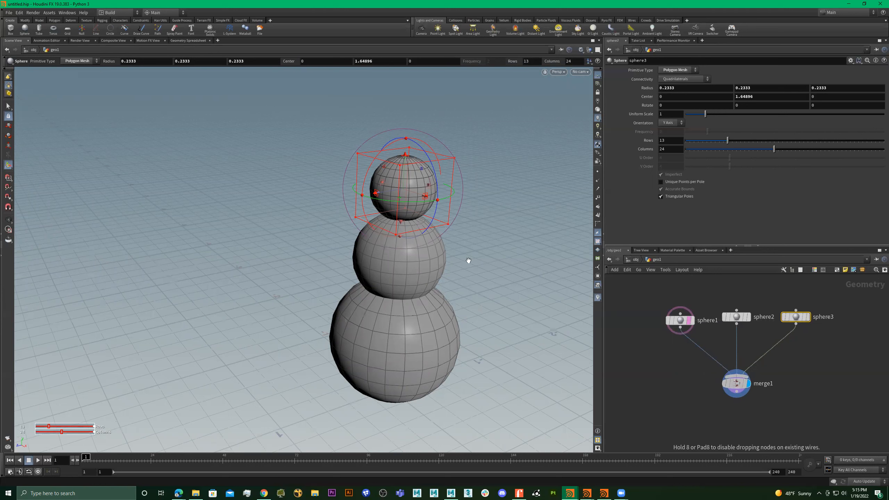
{"action": "key", "text": "Escape"}
{"action": "left_click_drag", "start_coordinate": [491, 264], "coordinate": [391, 248]}
{"action": "key", "text": "Return"}
{"action": "scroll", "coordinate": [807, 375], "scroll_direction": "down", "scroll_amount": 1}
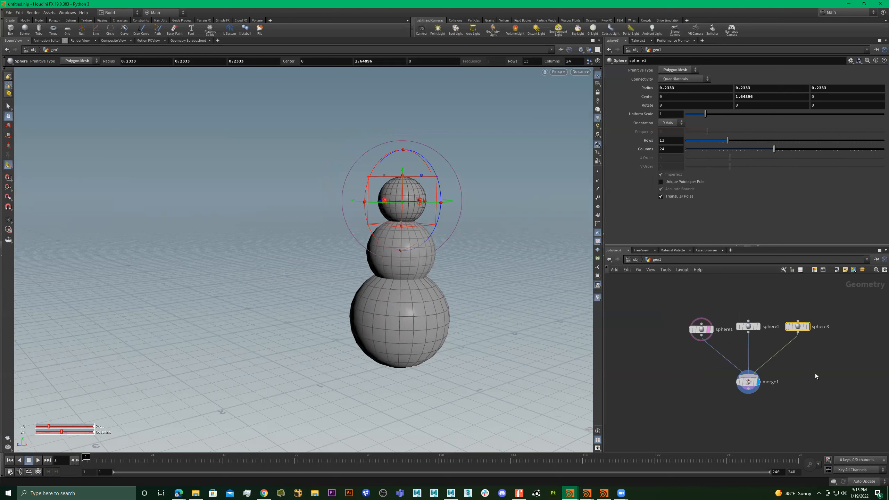
Add a Tube node beside merge1 in the geometry network.
{"action": "key", "text": "Tab"}
{"action": "type", "text": "co"}
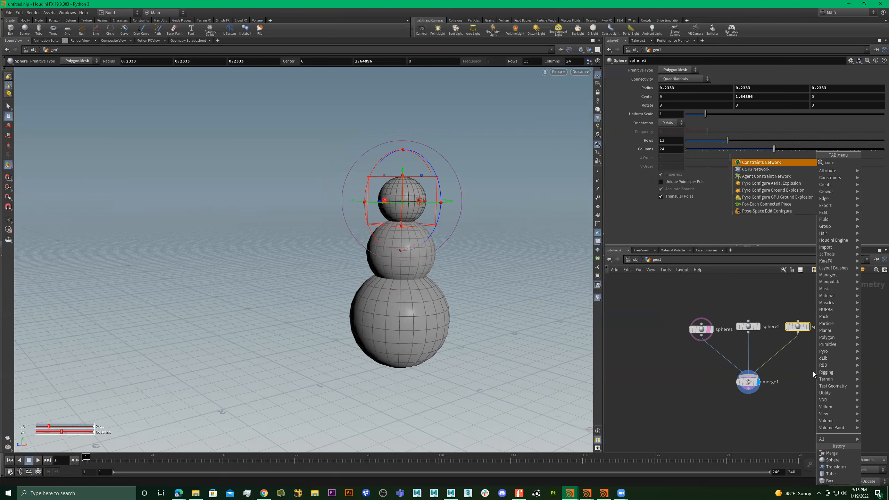
{"action": "key", "text": "BackSpace"}
{"action": "key", "text": "BackSpace"}
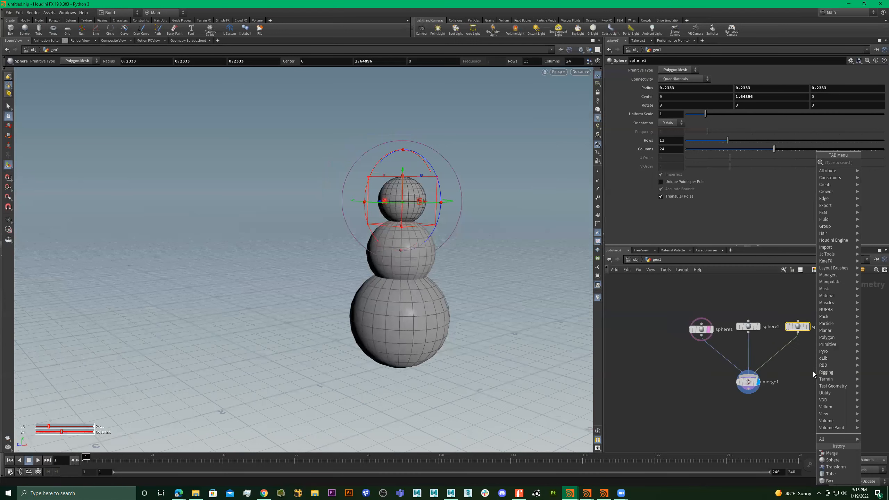
{"action": "type", "text": "tube"}
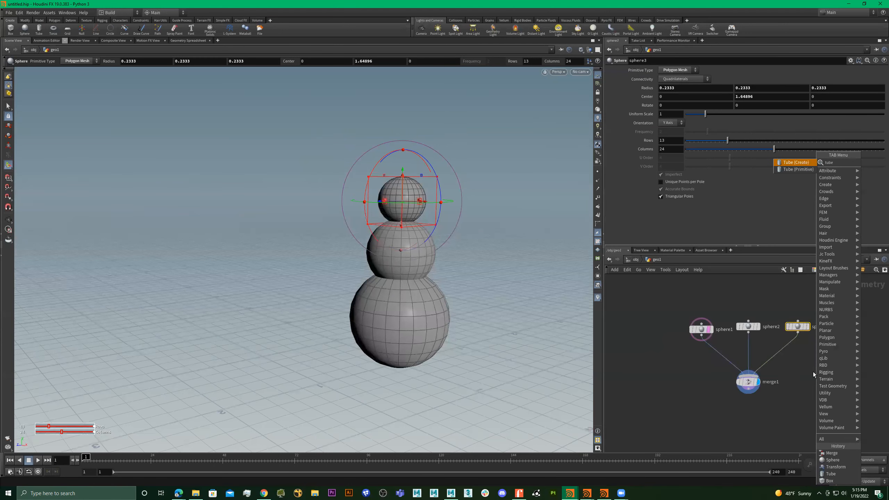
{"action": "key", "text": "Return"}
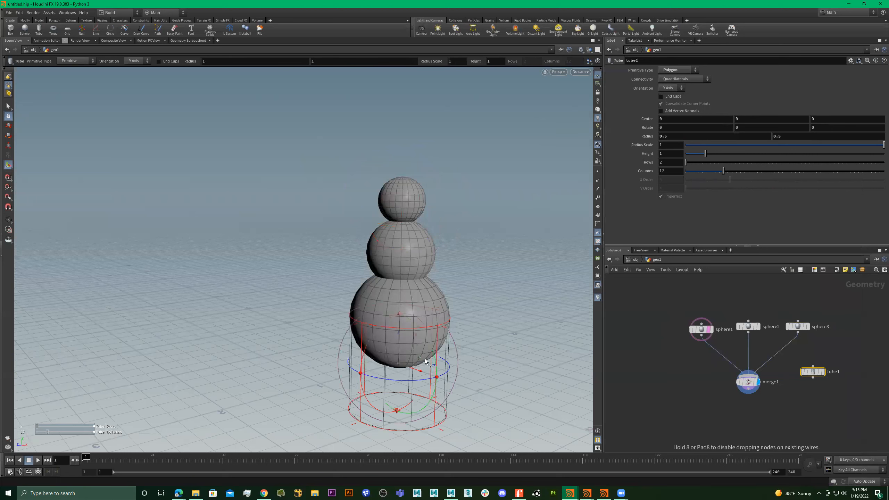
Move the tube clear of the stacked spheres, to a center of about 1.48 in Y and 1.53 in Z.
{"action": "left_click_drag", "start_coordinate": [406, 350], "coordinate": [293, 276], "text": "alt"}
{"action": "key", "text": "ctrl+z"}
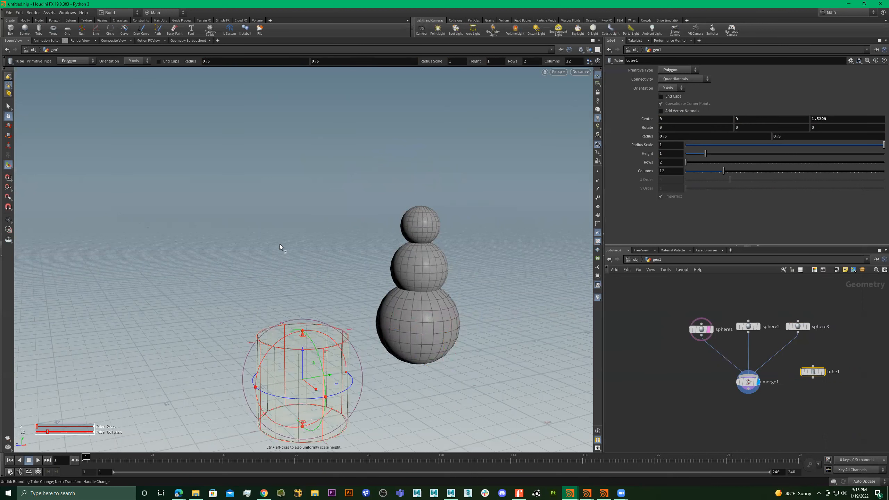
{"action": "key", "text": "ctrl+z"}
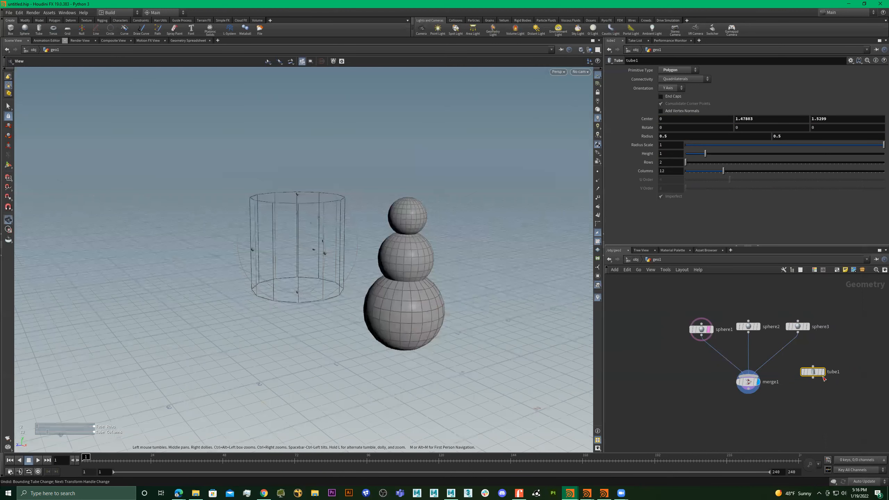
{"action": "key", "text": "Return"}
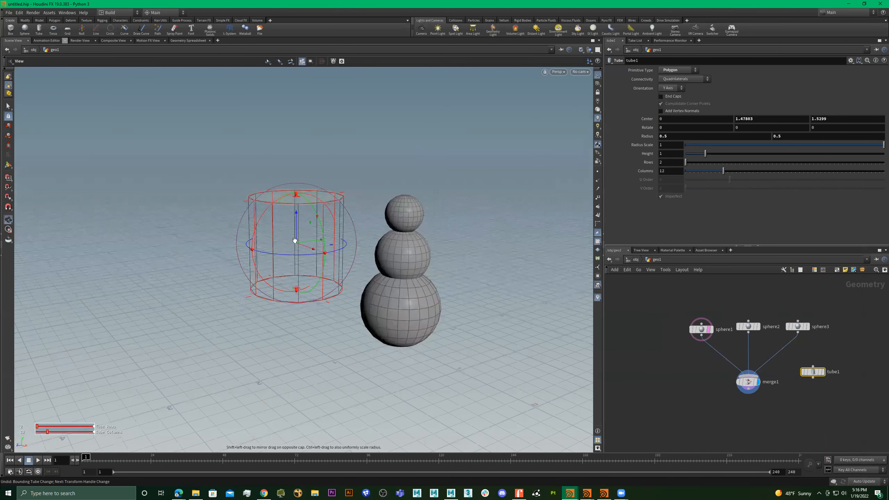
Reduce the tube's first radius to 0, turning it into a cone.
{"action": "left_click_drag", "start_coordinate": [296, 241], "coordinate": [357, 235], "text": "alt"}
{"action": "right_click_drag", "start_coordinate": [361, 233], "coordinate": [327, 219], "text": "alt"}
{"action": "left_click_drag", "start_coordinate": [322, 218], "coordinate": [301, 229], "text": "alt"}
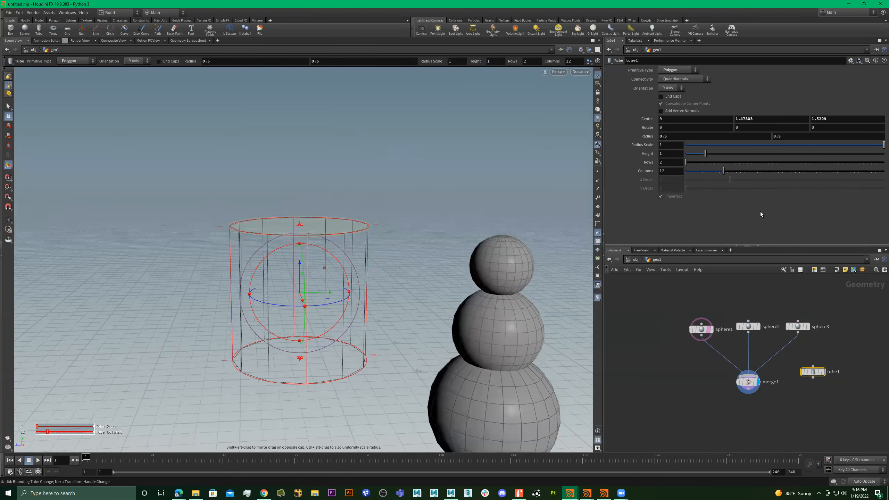
{"action": "middle_click_drag", "start_coordinate": [723, 136], "coordinate": [744, 137]}
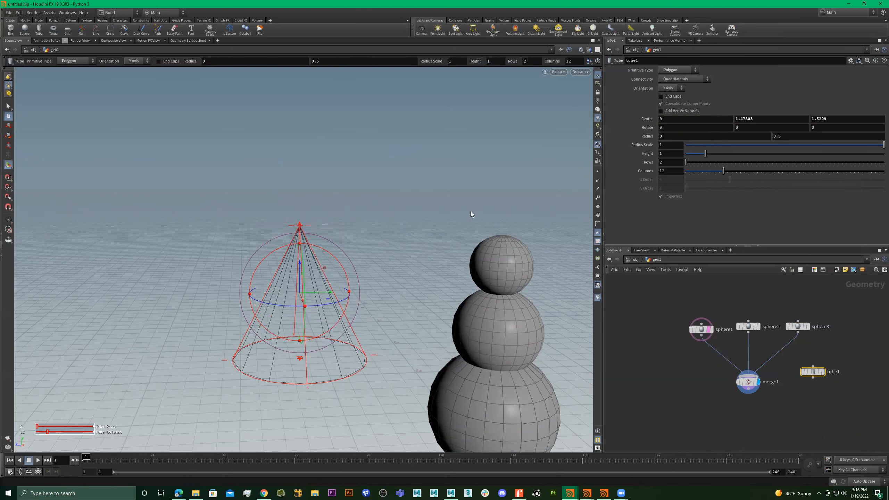
Rotate the cone about the X axis by about 42 degrees.
{"action": "key", "text": "Escape"}
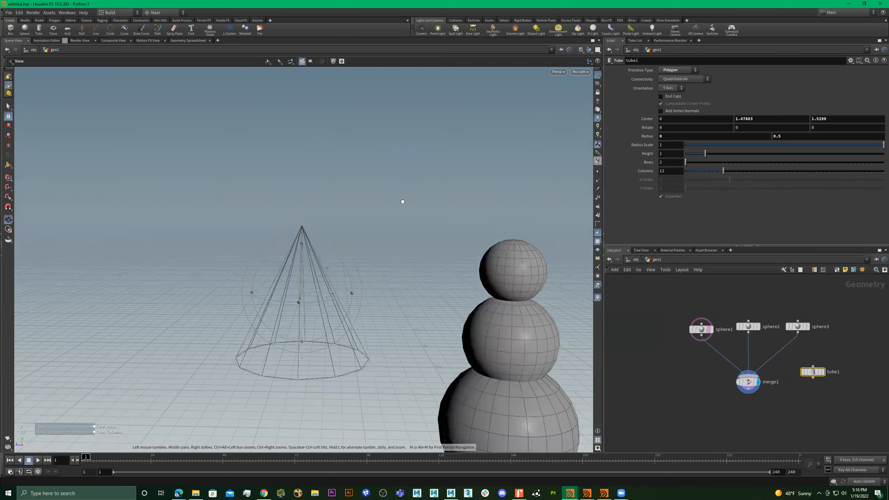
{"action": "left_click_drag", "start_coordinate": [403, 201], "coordinate": [408, 242]}
{"action": "key", "text": "Return"}
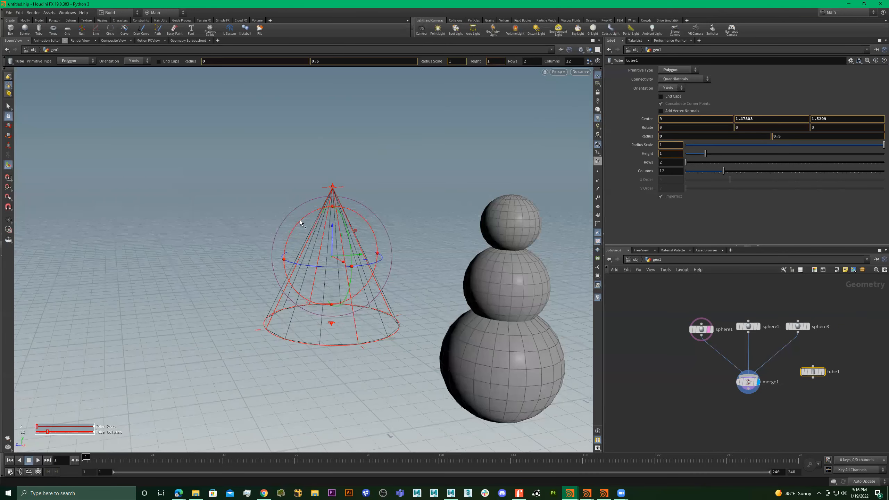
{"action": "left_click_drag", "start_coordinate": [280, 234], "coordinate": [280, 240]}
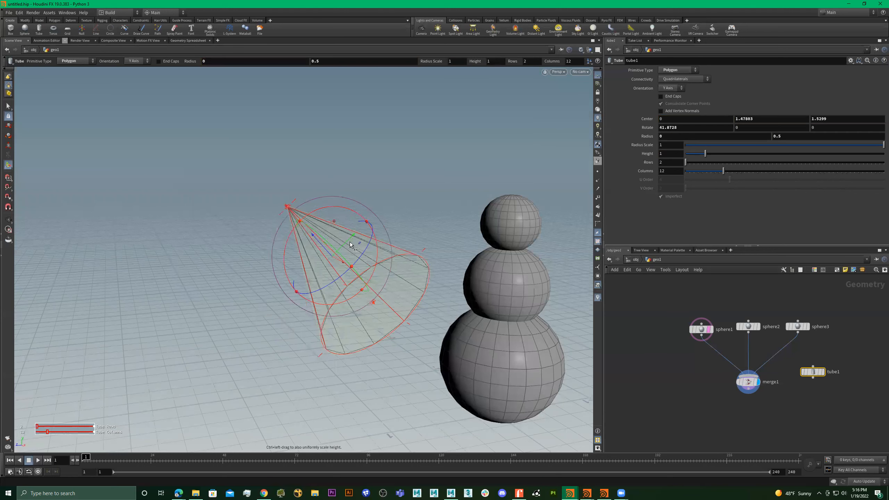
Undo the cone's last rotation and rotate it freehand about the X axis by about 57 degrees.
{"action": "key", "text": "ctrl+z"}
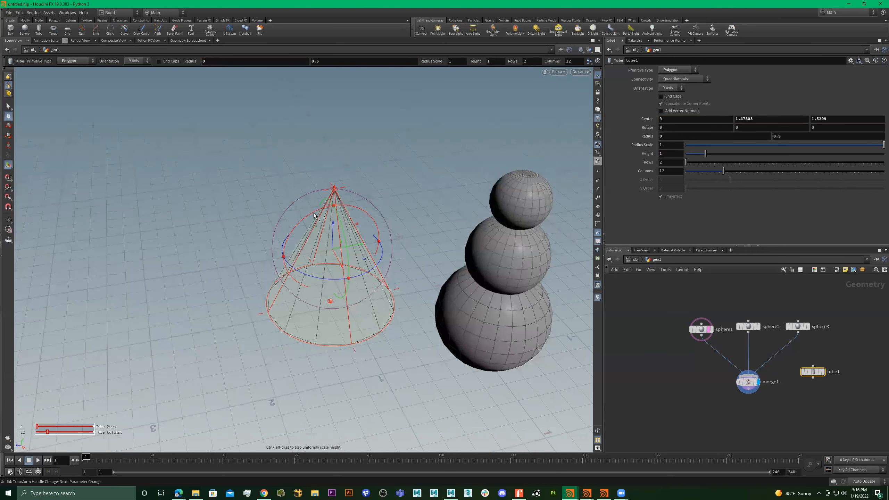
{"action": "left_click_drag", "start_coordinate": [294, 226], "coordinate": [237, 251]}
{"action": "left_click_drag", "start_coordinate": [333, 290], "coordinate": [318, 315], "text": "alt"}
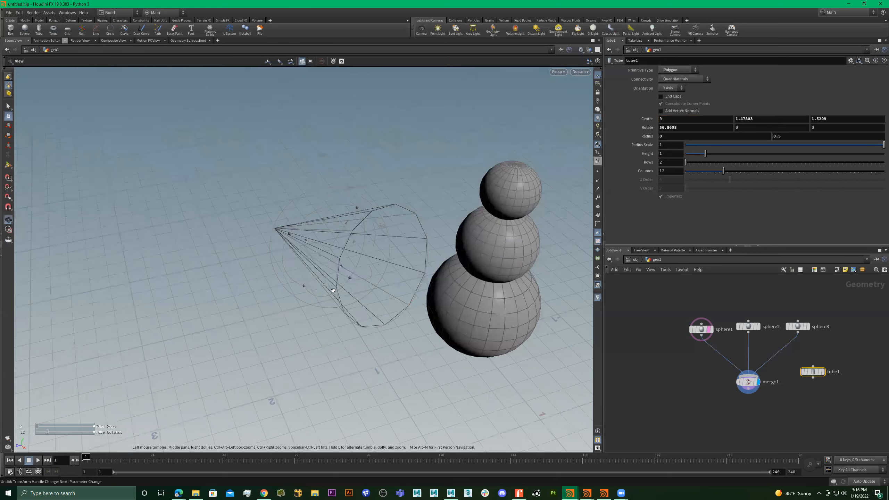
{"action": "left_click_drag", "start_coordinate": [290, 230], "coordinate": [337, 235]}
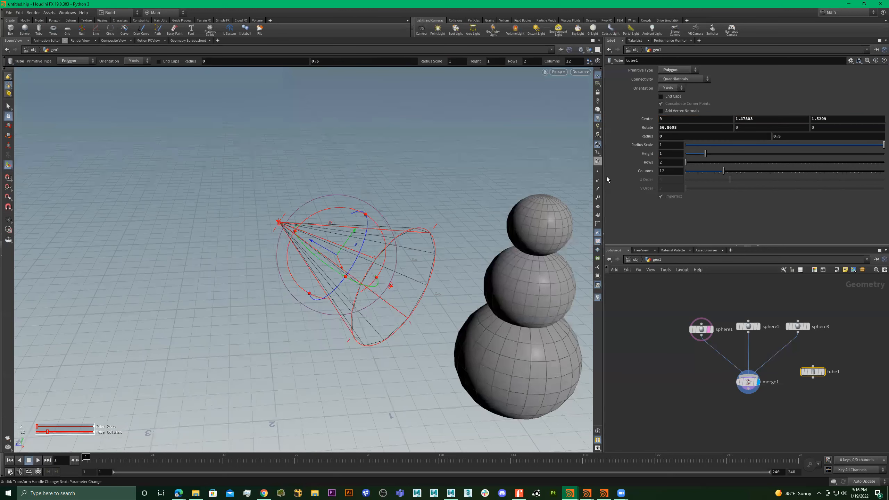
Set the cone's X rotation to exactly 90 degrees so that it lies horizontally.
{"action": "left_click_drag", "start_coordinate": [692, 128], "coordinate": [620, 128]}
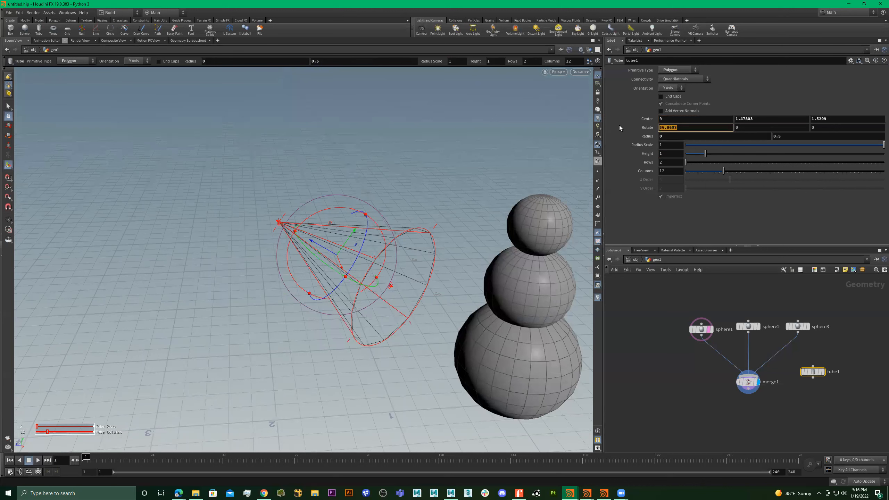
{"action": "type", "text": "90"}
{"action": "key", "text": "Return"}
{"action": "key", "text": "Escape"}
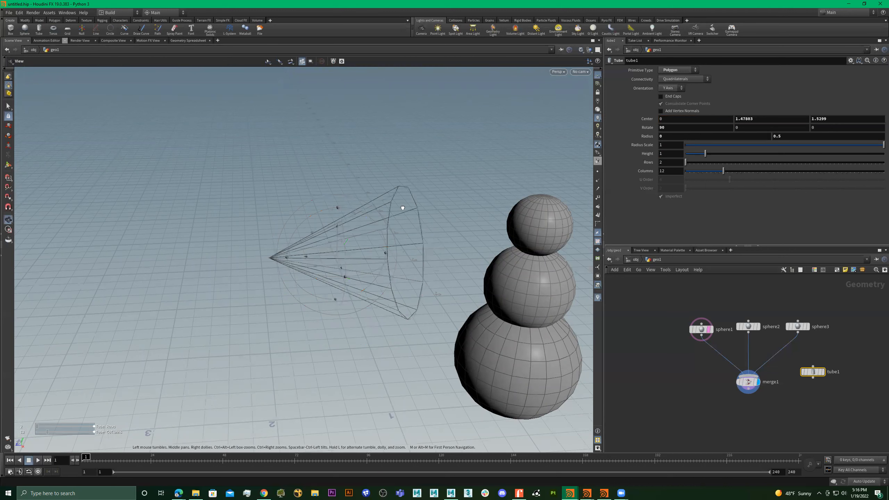
{"action": "left_click_drag", "start_coordinate": [410, 199], "coordinate": [427, 121]}
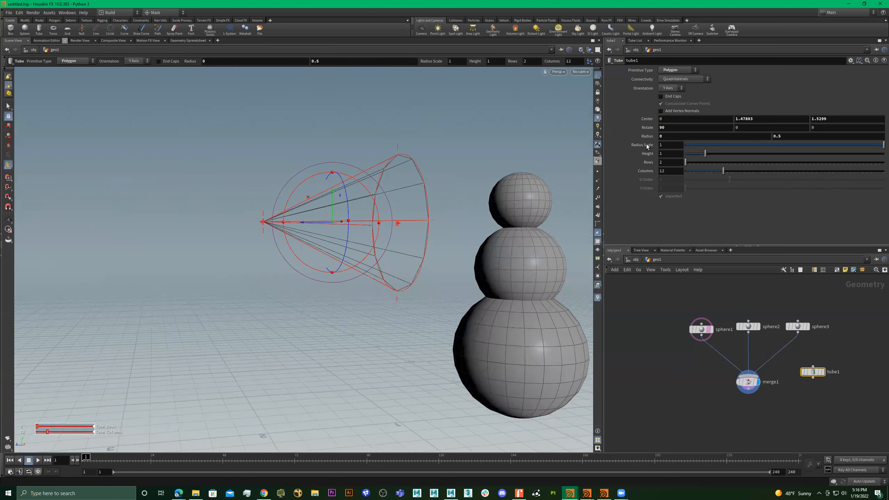
Try reducing the cone's second radius to 0.1, and undo the radius changes.
{"action": "middle_click_drag", "start_coordinate": [648, 138], "coordinate": [627, 141]}
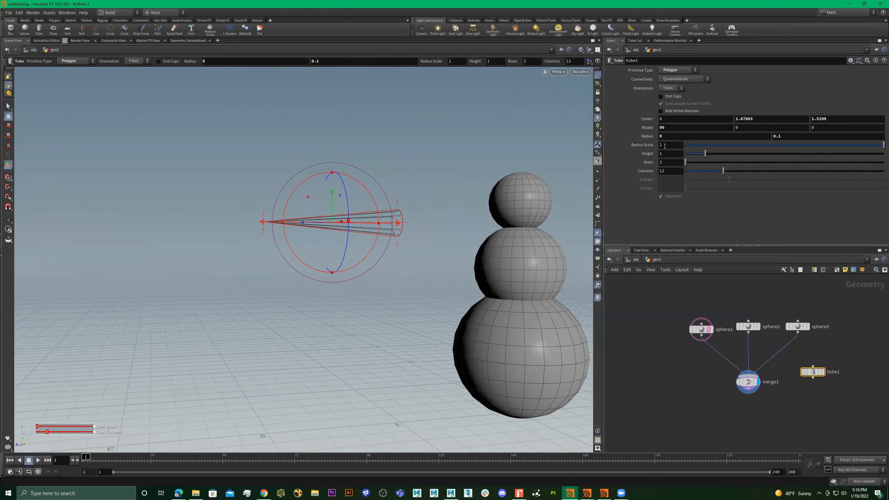
{"action": "key", "text": "Escape"}
{"action": "left_click_drag", "start_coordinate": [438, 196], "coordinate": [423, 206]}
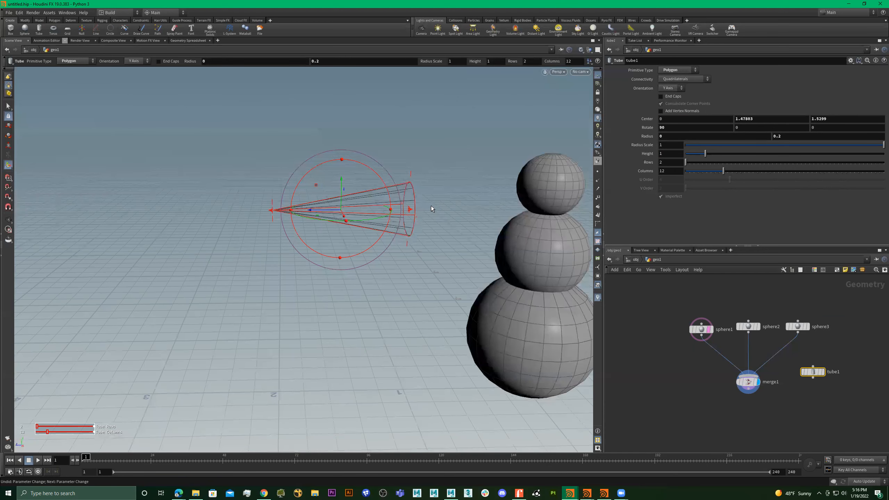
{"action": "key", "text": "ctrl+z"}
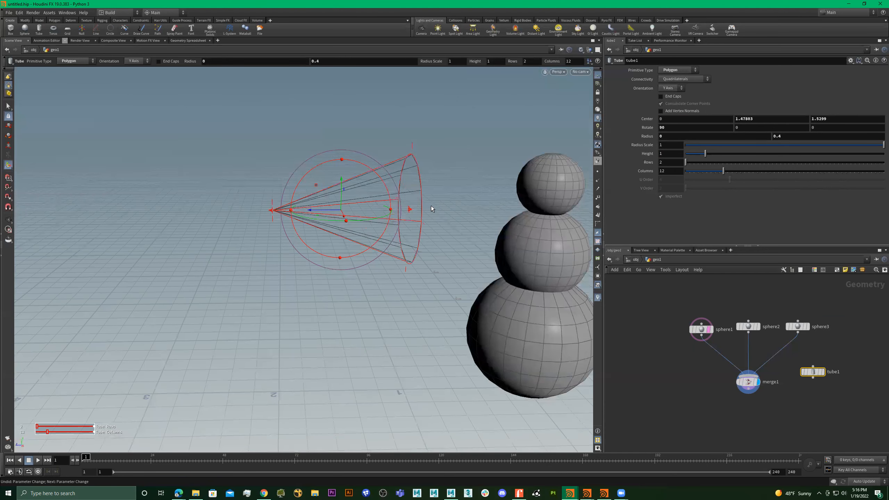
{"action": "key", "text": "ctrl+z"}
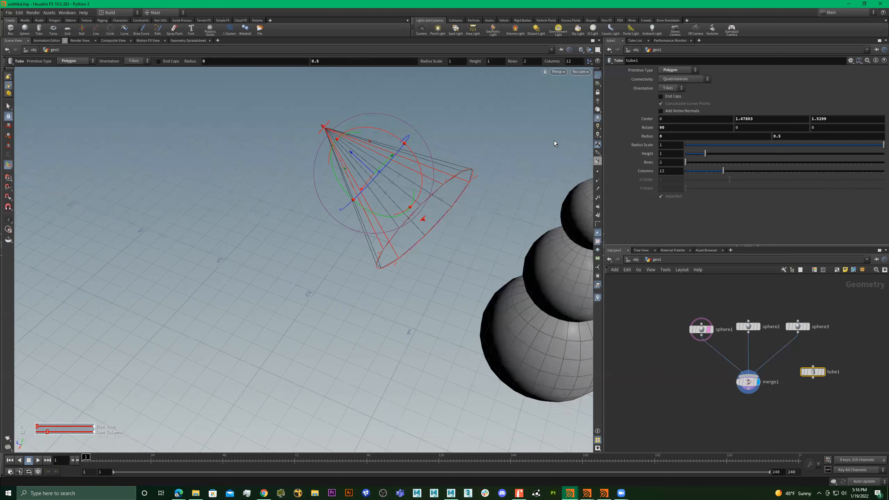
{"action": "key", "text": "ctrl+z"}
Try adjusting the cone's height and radius scale on tube1, and undo each change.
{"action": "left_click_drag", "start_coordinate": [461, 156], "coordinate": [485, 137]}
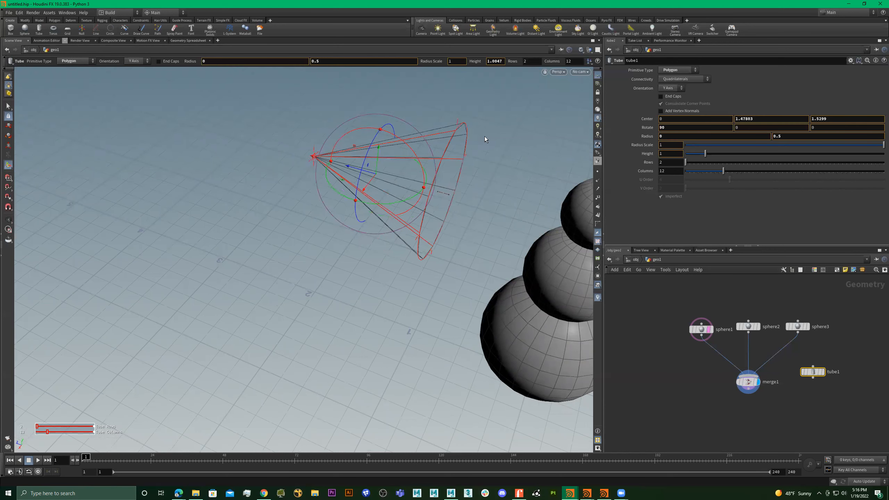
{"action": "key", "text": "ctrl+z"}
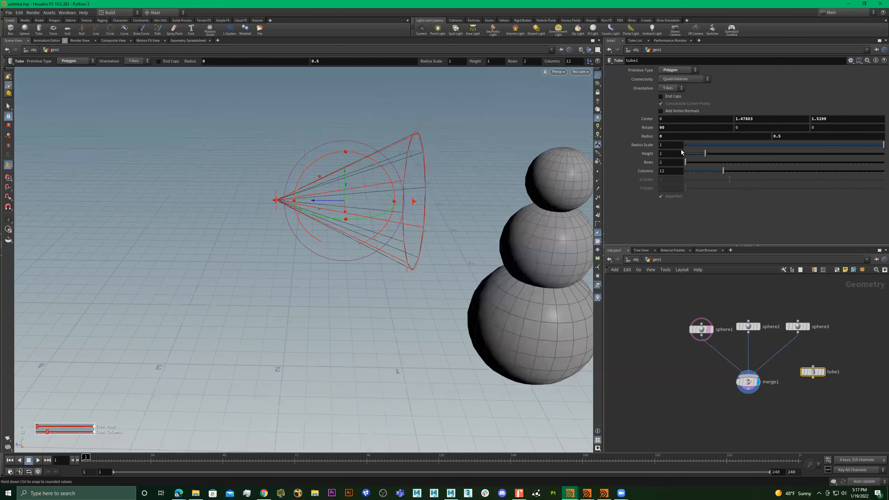
{"action": "middle_click_drag", "start_coordinate": [681, 159], "coordinate": [629, 164]}
{"action": "key", "text": "ctrl+z"}
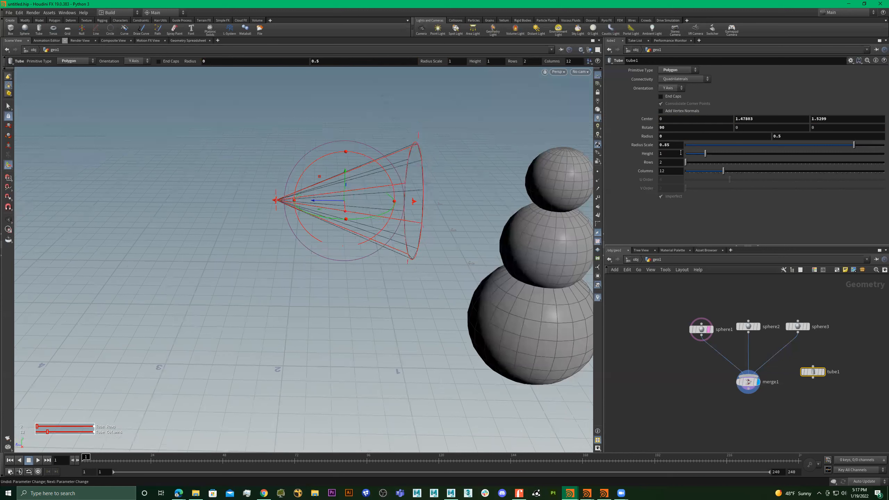
{"action": "key", "text": "ctrl+z"}
{"action": "key", "text": "Escape"}
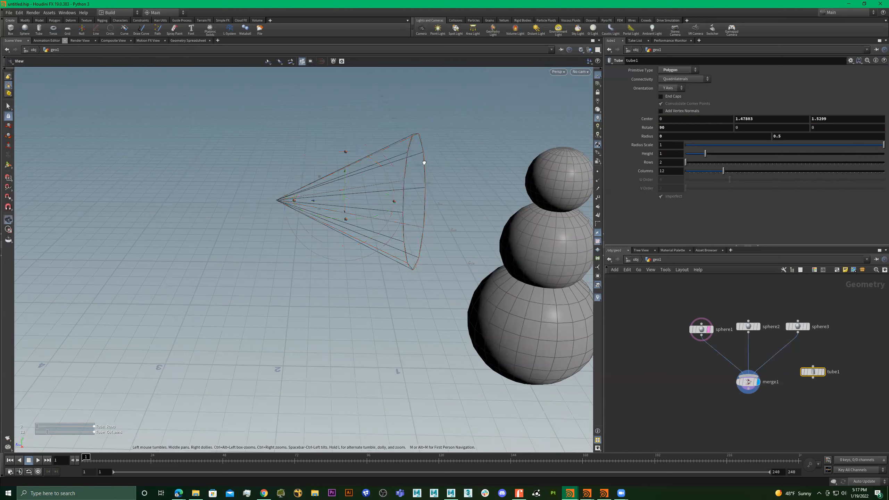
{"action": "left_click_drag", "start_coordinate": [430, 149], "coordinate": [419, 142], "text": "alt"}
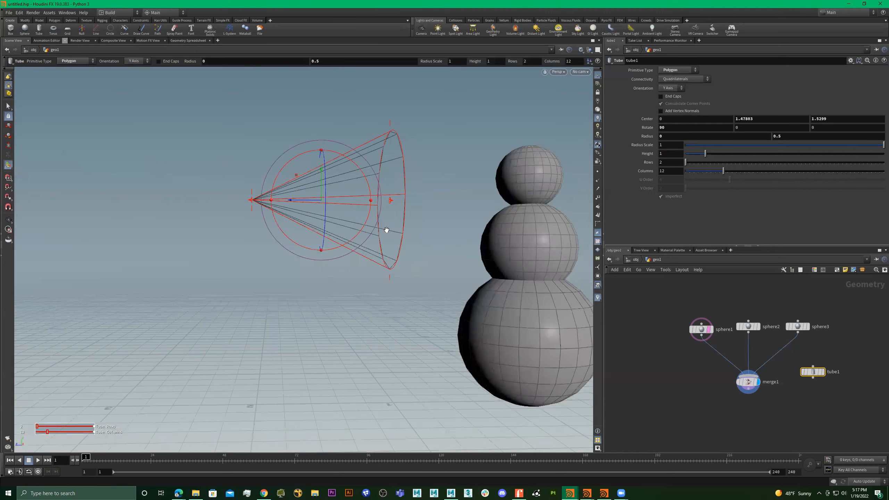
{"action": "key", "text": "Escape"}
{"action": "left_click_drag", "start_coordinate": [419, 200], "coordinate": [494, 254]}
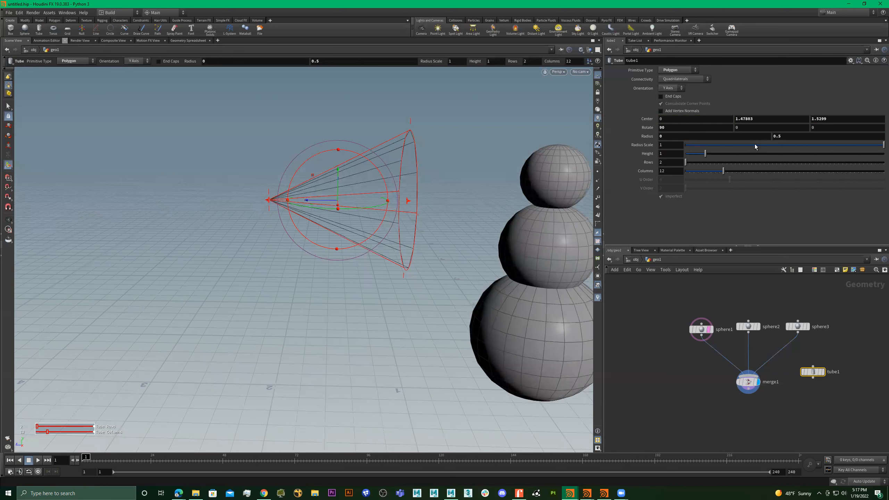
{"action": "middle_click_drag", "start_coordinate": [668, 147], "coordinate": [686, 155]}
{"action": "key", "text": "Escape"}
{"action": "left_click_drag", "start_coordinate": [413, 245], "coordinate": [432, 245]}
Add a Transform node below tube1 in the geometry network.
{"action": "middle_click_drag", "start_coordinate": [804, 392], "coordinate": [736, 348]}
{"action": "key", "text": "Tab"}
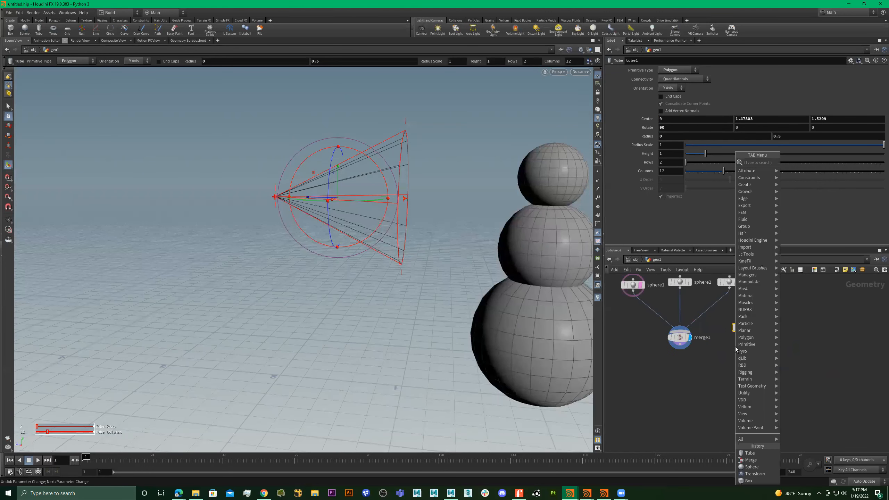
{"action": "type", "text": "transf"}
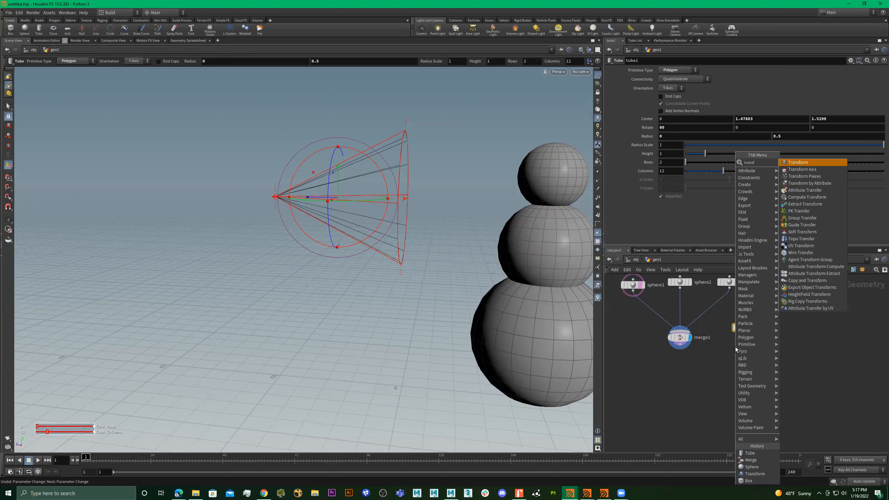
{"action": "key", "text": "Return"}
{"action": "left_click", "coordinate": [735, 346]}
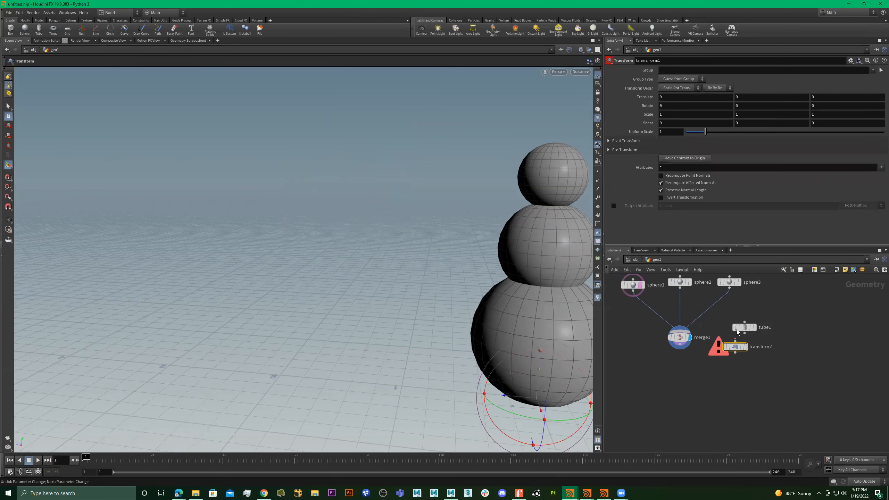
Connect tube1 to the Transform node, align the two vertically beside the sphere nodes, and display the transform's output.
{"action": "left_click_drag", "start_coordinate": [745, 328], "coordinate": [777, 303]}
{"action": "left_click_drag", "start_coordinate": [738, 347], "coordinate": [777, 331]}
{"action": "key", "text": "r"}
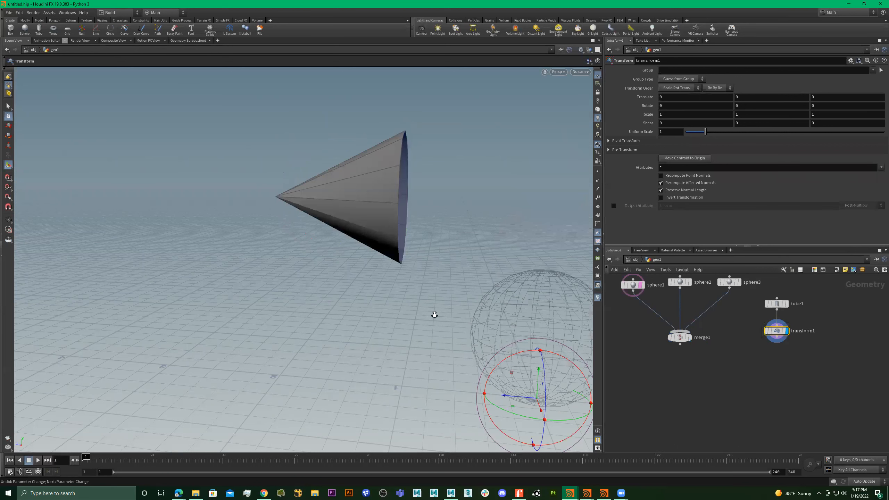
{"action": "key", "text": "Escape"}
{"action": "left_click_drag", "start_coordinate": [455, 324], "coordinate": [462, 260]}
{"action": "left_click_drag", "start_coordinate": [445, 308], "coordinate": [517, 330]}
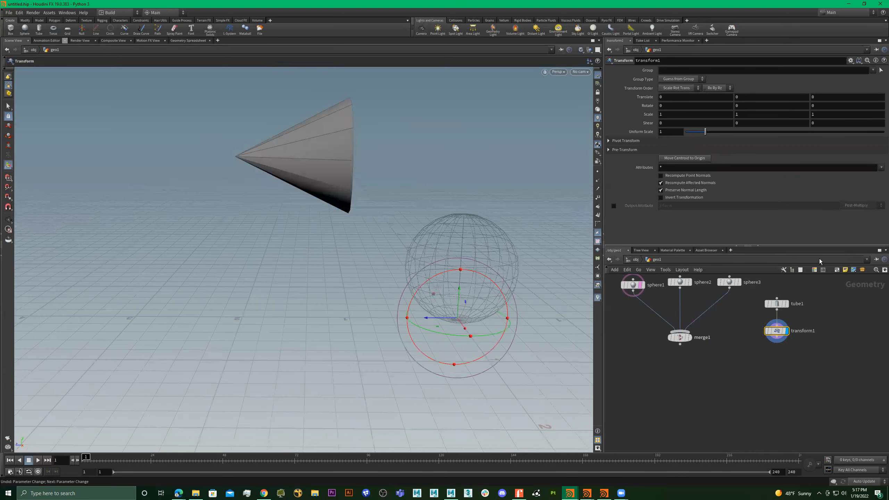
Show the pivot transform settings of transform1, try shifting the pivot in X, and undo the shift.
{"action": "left_click_drag", "start_coordinate": [845, 326], "coordinate": [730, 357]}
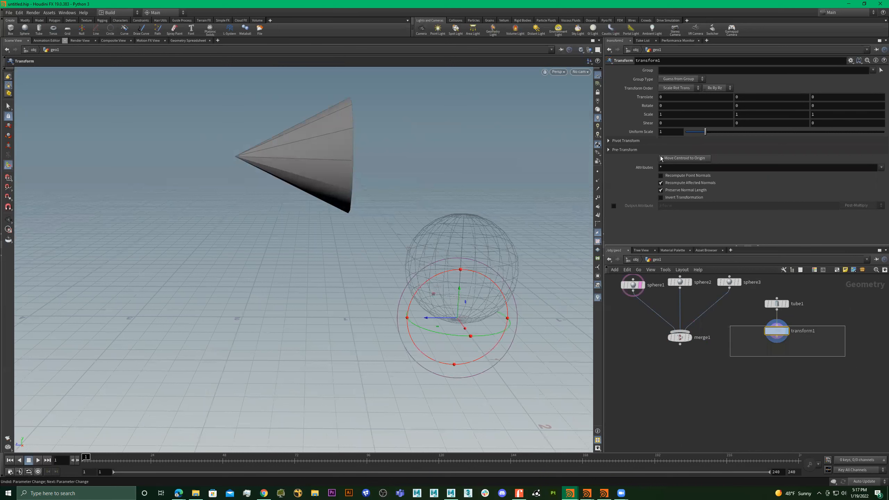
{"action": "left_click", "coordinate": [609, 141]}
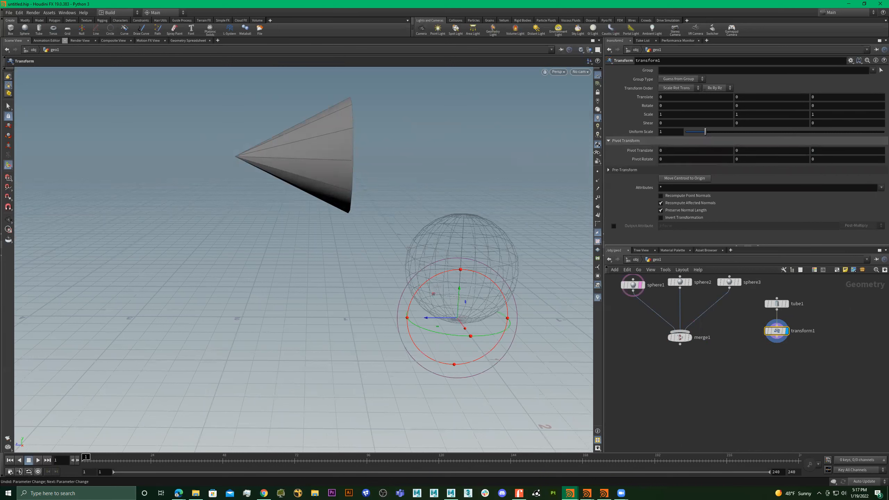
{"action": "middle_click_drag", "start_coordinate": [696, 151], "coordinate": [500, 236]}
{"action": "key", "text": "ctrl+z"}
{"action": "key", "text": "Escape"}
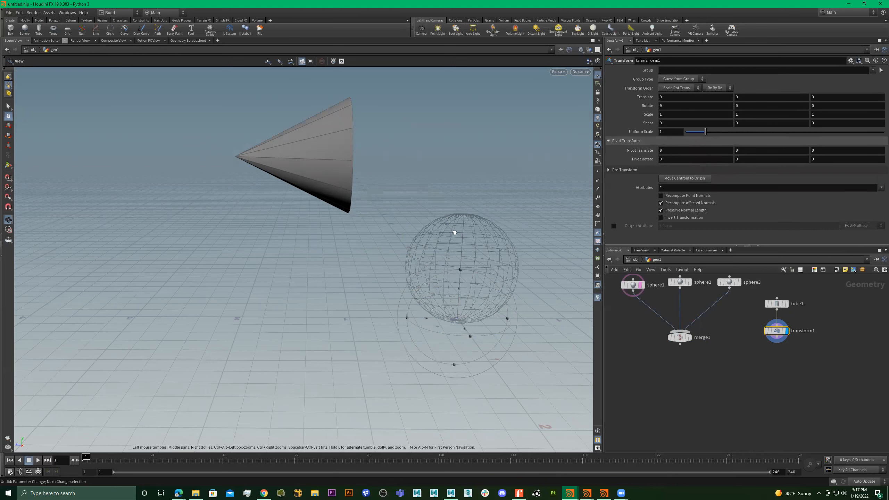
{"action": "key", "text": "Return"}
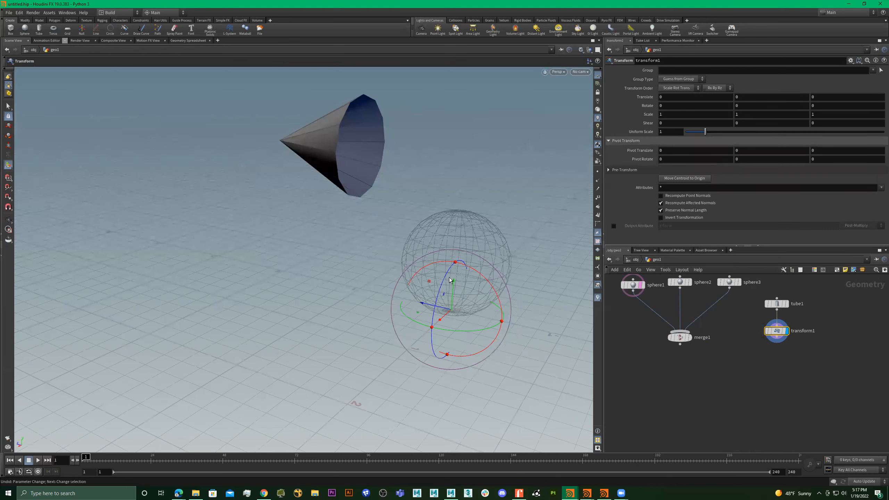
{"action": "mouse_move", "coordinate": [455, 283]}
{"action": "left_mouse_down"}
{"action": "mouse_move", "coordinate": [456, 259]}
{"action": "mouse_move", "coordinate": [438, 276]}
{"action": "left_mouse_up"}
{"action": "key", "text": "ctrl+z"}
Try placing transform1's pivot on the cone at 1.49 in Y and 1.1 in Z, and test moving the cone along Z.
{"action": "mouse_move", "coordinate": [672, 152]}
{"action": "middle_mouse_down"}
{"action": "mouse_move", "coordinate": [674, 141]}
{"action": "mouse_move", "coordinate": [696, 141]}
{"action": "mouse_move", "coordinate": [704, 152]}
{"action": "mouse_move", "coordinate": [678, 153]}
{"action": "middle_mouse_up"}
{"action": "middle_click_drag", "start_coordinate": [817, 150], "coordinate": [870, 152]}
{"action": "left_click_drag", "start_coordinate": [475, 167], "coordinate": [548, 162], "text": "alt"}
{"action": "middle_click_drag", "start_coordinate": [757, 151], "coordinate": [326, 227]}
{"action": "key", "text": "Escape"}
{"action": "left_click_drag", "start_coordinate": [397, 277], "coordinate": [417, 210]}
{"action": "key", "text": "Return"}
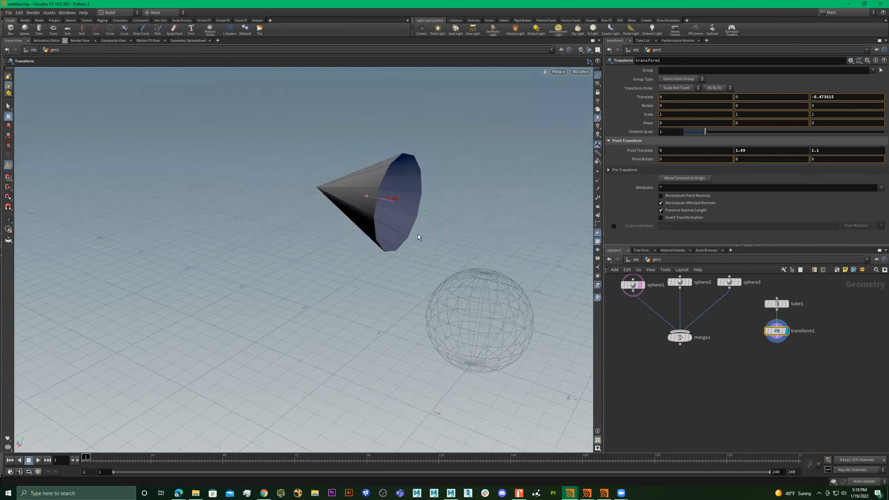
Undo the test move and the manual pivot changes on transform1.
{"action": "key", "text": "ctrl+z"}
{"action": "key", "text": "ctrl+z"}
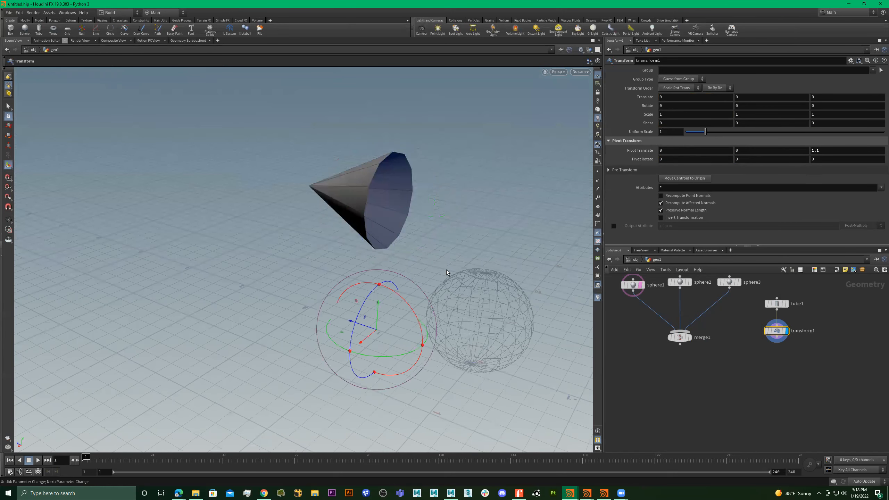
{"action": "key", "text": "ctrl+z"}
Move the cone's centroid to the origin with transform1.
{"action": "left_click_drag", "start_coordinate": [446, 270], "coordinate": [452, 275], "text": "alt"}
{"action": "middle_click_drag", "start_coordinate": [452, 276], "coordinate": [437, 240], "text": "alt"}
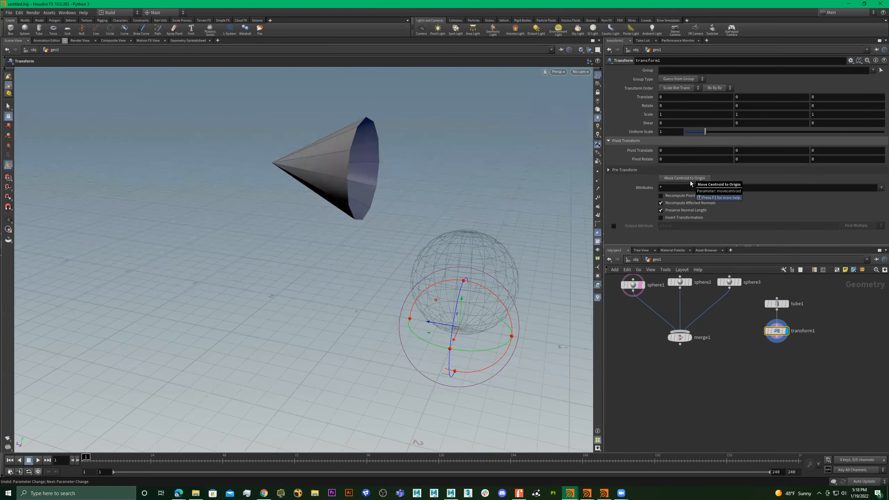
{"action": "left_click", "coordinate": [691, 180]}
{"action": "key", "text": "Escape"}
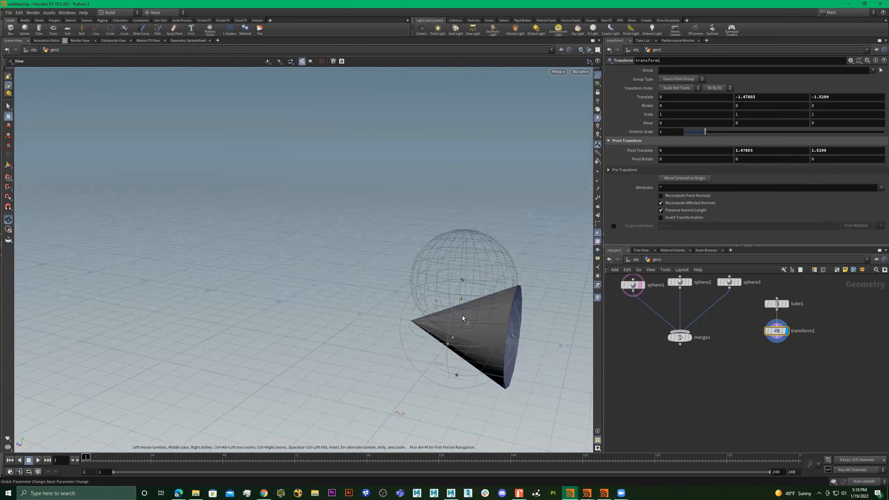
Move the cone up and away from the origin, to a translation of about -0.06 in Y and 0.96 in Z.
{"action": "key", "text": "t"}
{"action": "left_click_drag", "start_coordinate": [468, 289], "coordinate": [476, 158]}
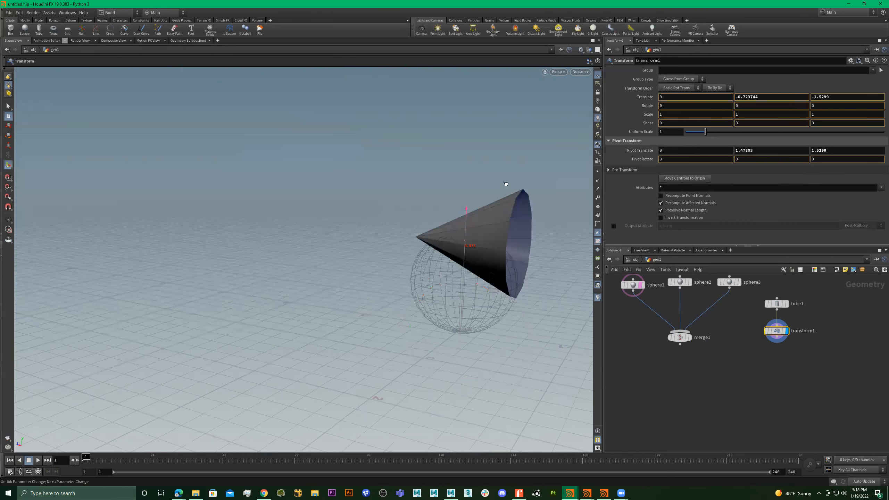
{"action": "left_click_drag", "start_coordinate": [506, 184], "coordinate": [526, 203], "text": "alt"}
{"action": "left_click_drag", "start_coordinate": [435, 168], "coordinate": [184, 142]}
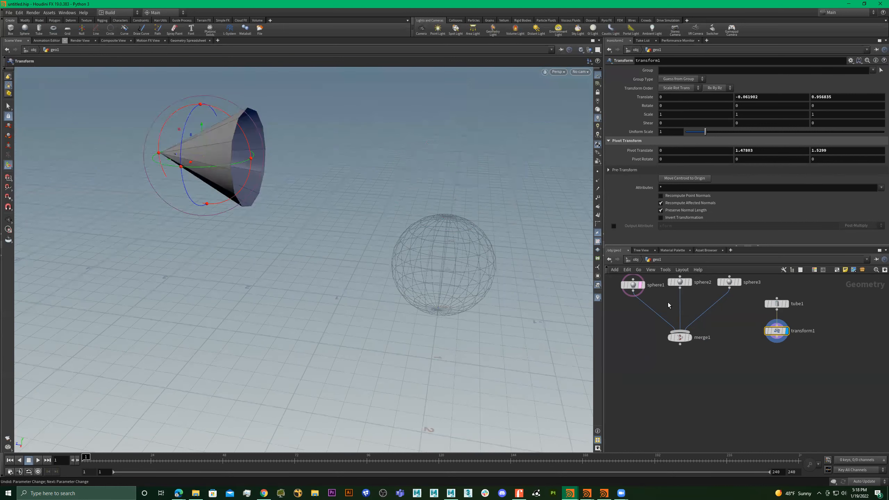
Display merge1's snowman while showing transform1's cone as a wireframe template.
{"action": "left_click", "coordinate": [689, 337]}
{"action": "left_click", "coordinate": [784, 331]}
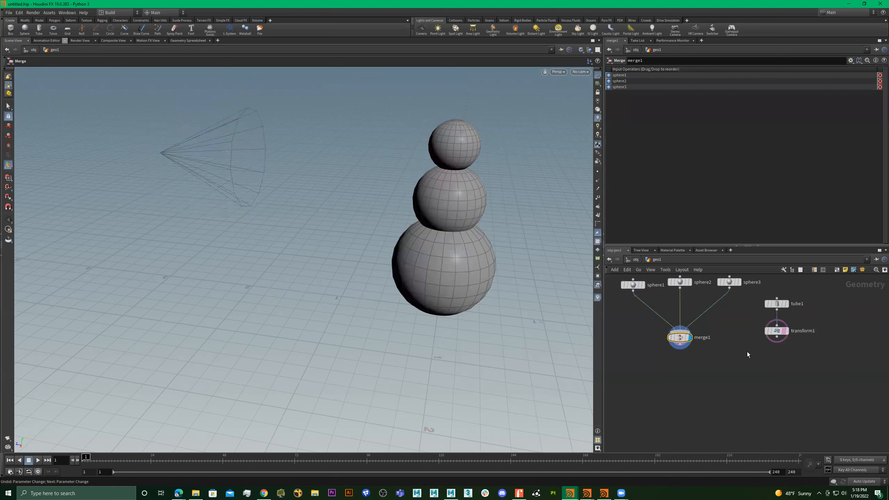
{"action": "middle_click_drag", "start_coordinate": [280, 163], "coordinate": [369, 194], "text": "alt"}
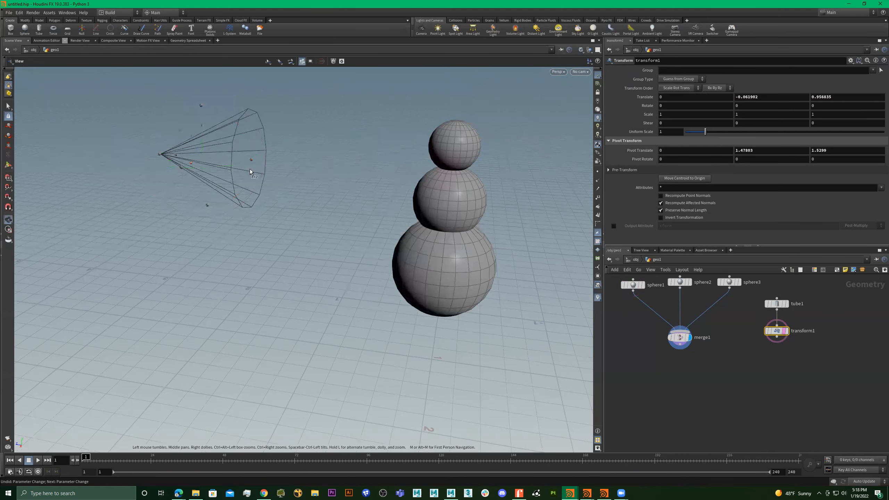
Move the cone along Z toward the snowman, to a translation of about -0.80.
{"action": "left_click_drag", "start_coordinate": [264, 173], "coordinate": [502, 195]}
{"action": "key", "text": "Escape"}
{"action": "left_click_drag", "start_coordinate": [831, 320], "coordinate": [762, 347]}
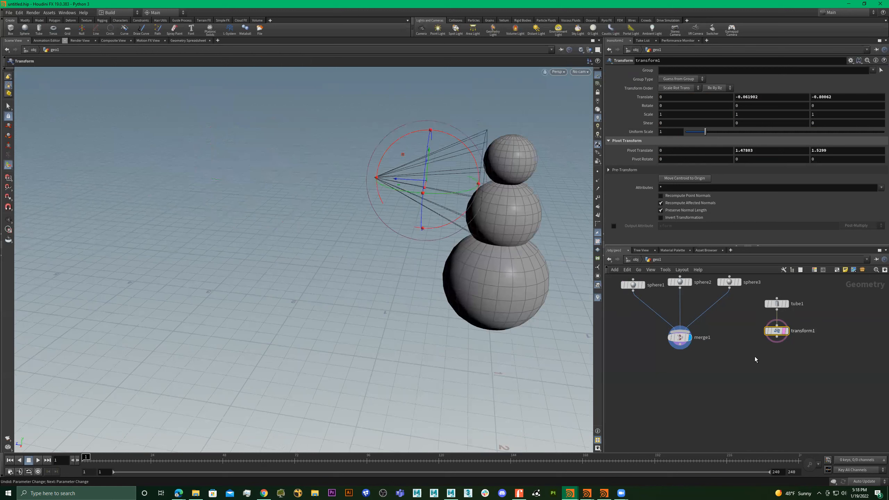
Scale the cone to a uniform scale of 0.21 and move it onto the snowman's head, at about 0.18 in Y and -1.25 in Z.
{"action": "left_click", "coordinate": [696, 132]}
{"action": "left_click_drag", "start_coordinate": [690, 136], "coordinate": [690, 138]}
{"action": "left_click_drag", "start_coordinate": [449, 195], "coordinate": [492, 132], "text": "alt"}
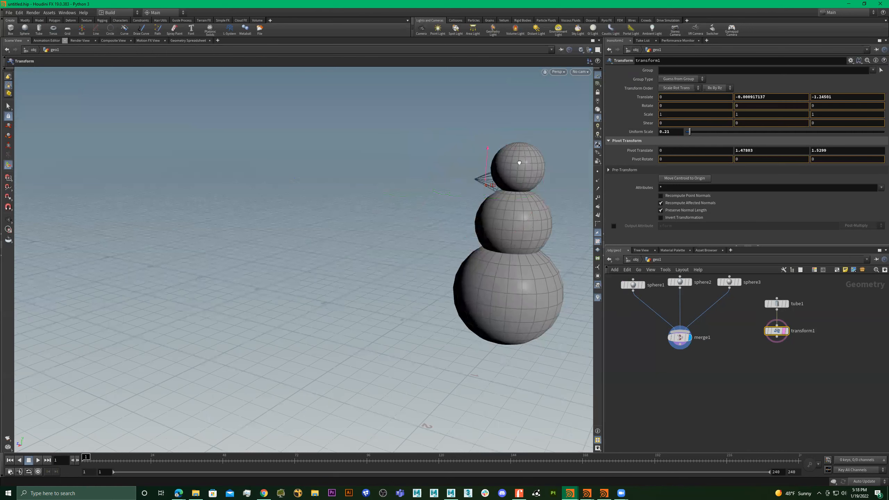
{"action": "key", "text": "Escape"}
{"action": "left_click_drag", "start_coordinate": [663, 158], "coordinate": [682, 162], "text": "alt"}
{"action": "left_click_drag", "start_coordinate": [618, 178], "coordinate": [659, 231], "text": "alt"}
{"action": "key", "text": "Return"}
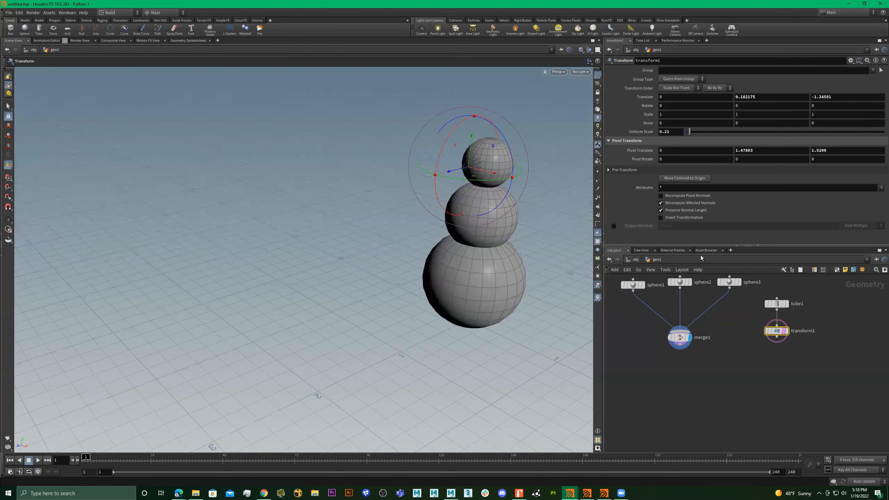
Move tube1 and transform1 together farther from the sphere network, leaving transform1 selected.
{"action": "middle_click_drag", "start_coordinate": [748, 364], "coordinate": [762, 393]}
{"action": "left_click_drag", "start_coordinate": [841, 305], "coordinate": [781, 395]}
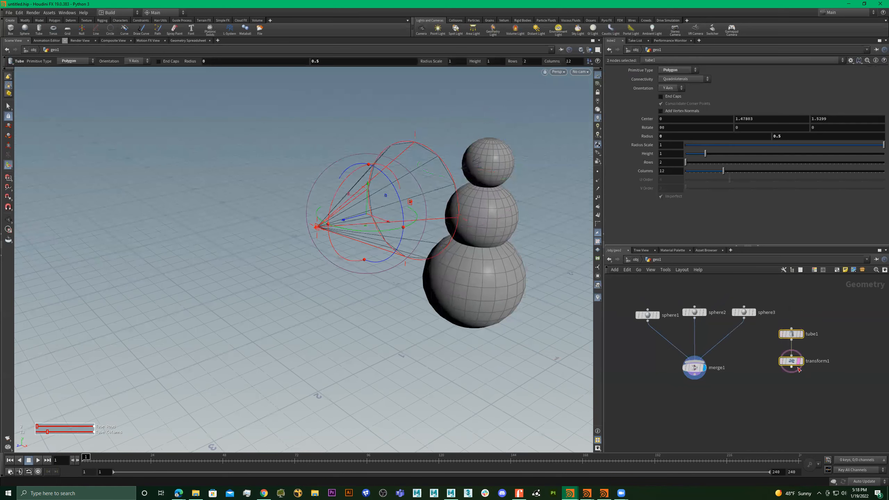
{"action": "left_click_drag", "start_coordinate": [795, 363], "coordinate": [801, 355]}
{"action": "left_click_drag", "start_coordinate": [741, 356], "coordinate": [724, 369]}
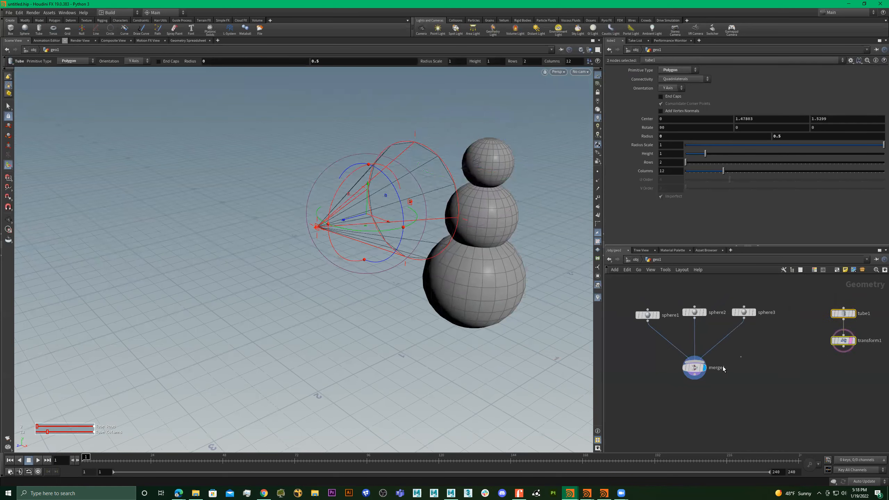
{"action": "middle_click_drag", "start_coordinate": [760, 364], "coordinate": [774, 360]}
{"action": "left_click", "coordinate": [857, 337]}
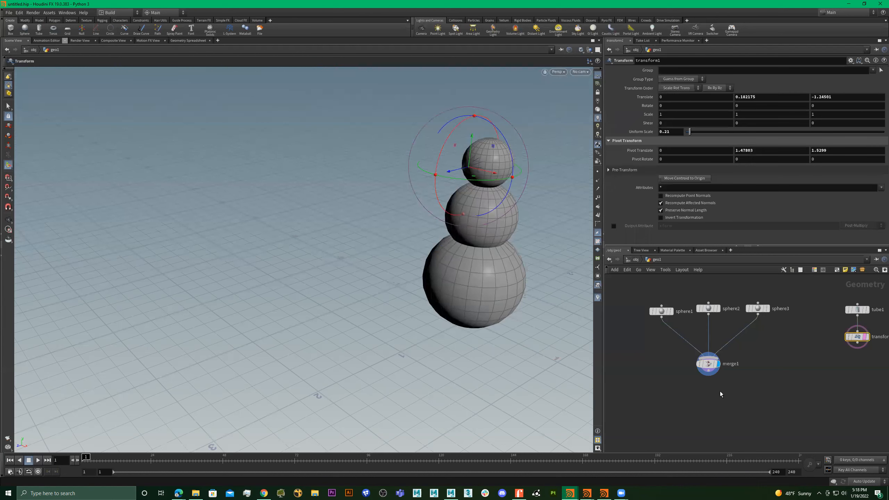
Add a Null node just below merge1 in the network.
{"action": "middle_click_drag", "start_coordinate": [726, 386], "coordinate": [701, 387]}
{"action": "scroll", "coordinate": [699, 388], "scroll_direction": "up", "scroll_amount": 1}
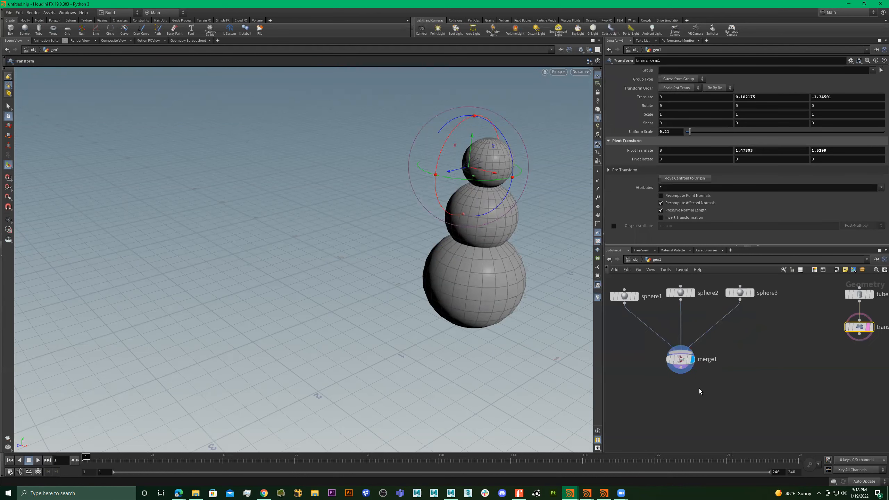
{"action": "key", "text": "Tab"}
{"action": "type", "text": "n"}
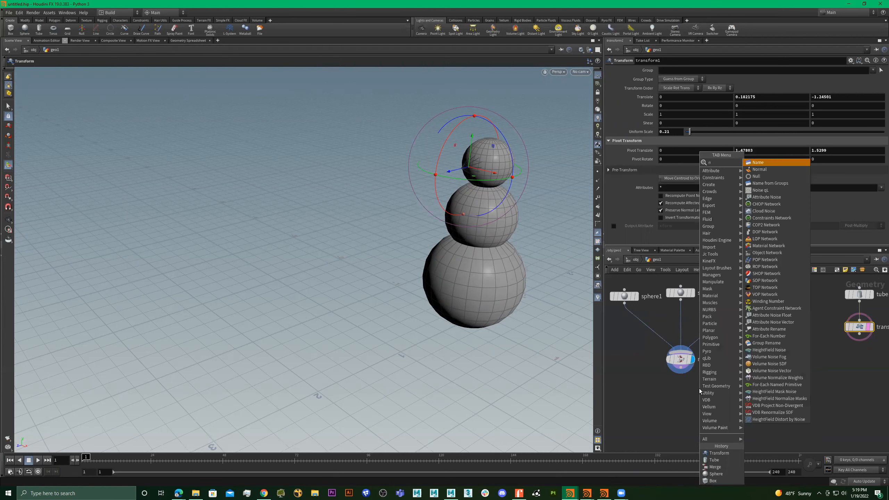
{"action": "type", "text": "ull"}
{"action": "key", "text": "Return"}
{"action": "left_click", "coordinate": [699, 389]}
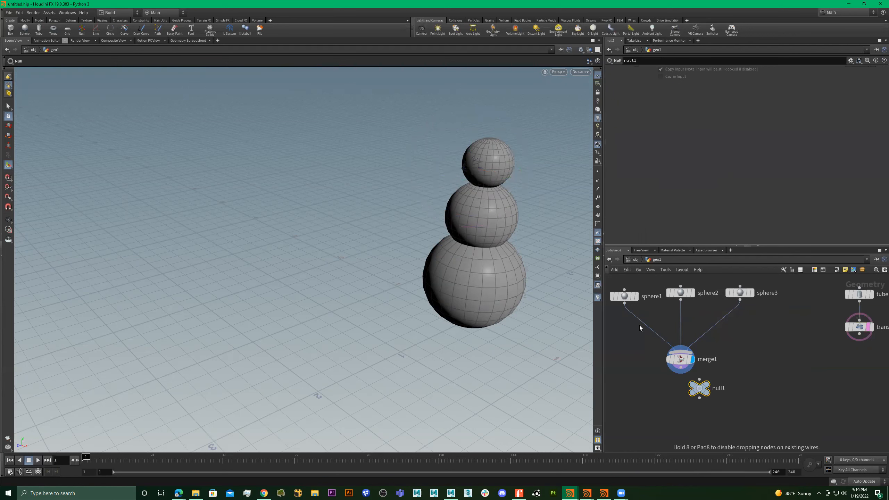
Align the null directly under merge1 and wire merge1's output into it.
{"action": "scroll", "coordinate": [717, 399], "scroll_direction": "up", "scroll_amount": 2}
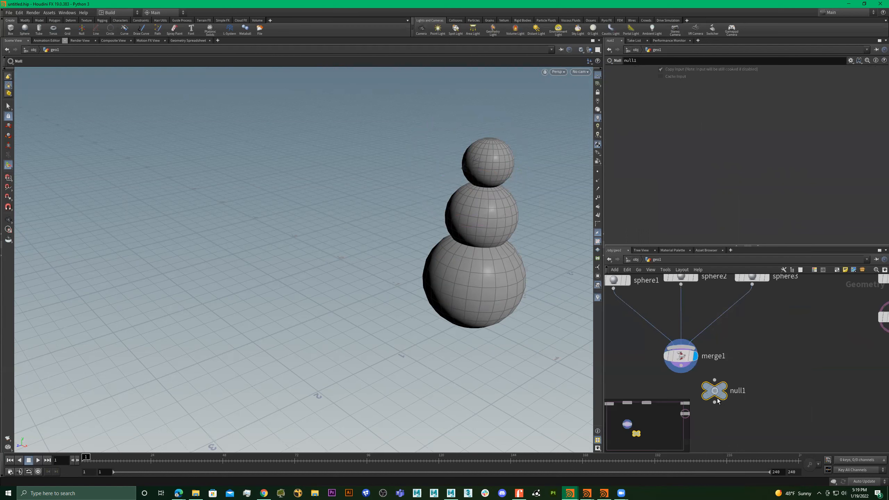
{"action": "mouse_move", "coordinate": [721, 403]}
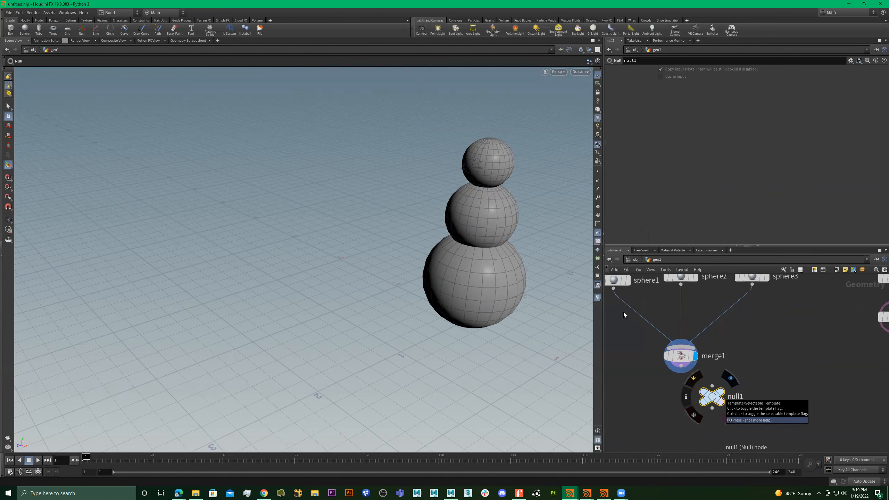
{"action": "left_click_drag", "start_coordinate": [709, 399], "coordinate": [678, 405]}
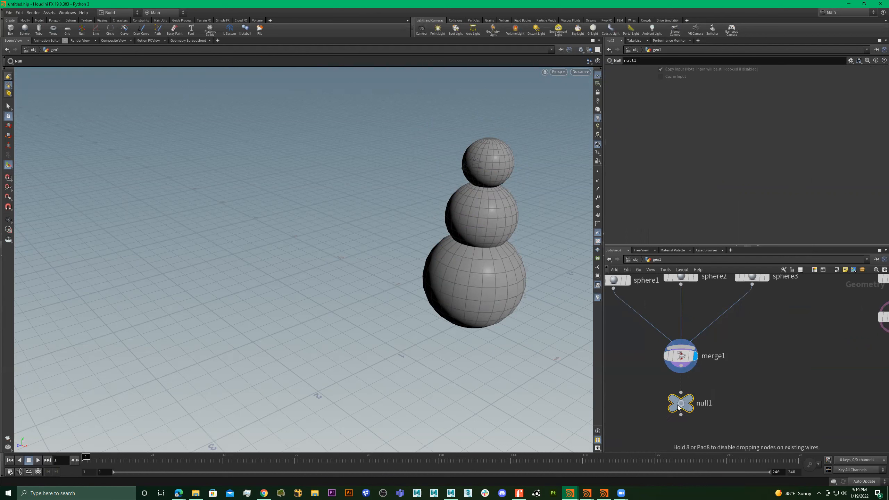
{"action": "left_click_drag", "start_coordinate": [685, 371], "coordinate": [684, 387]}
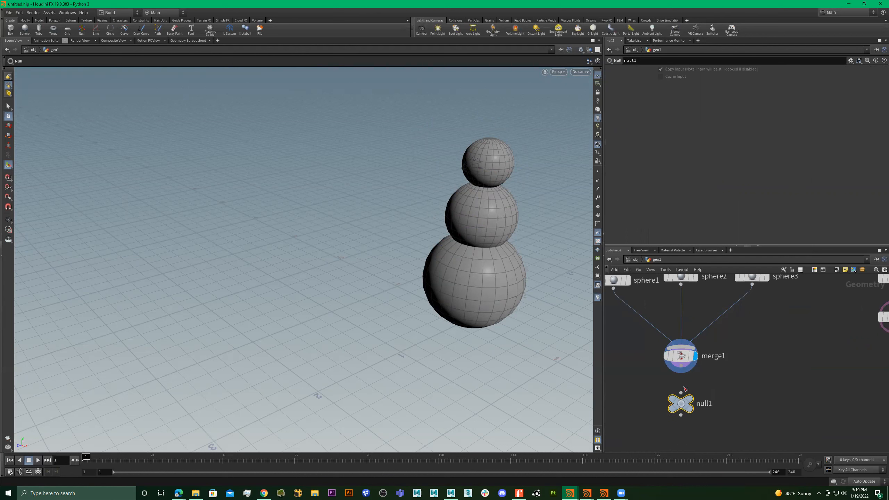
Rename the null under merge1 as body and make it the displayed node.
{"action": "double_click", "coordinate": [708, 403]}
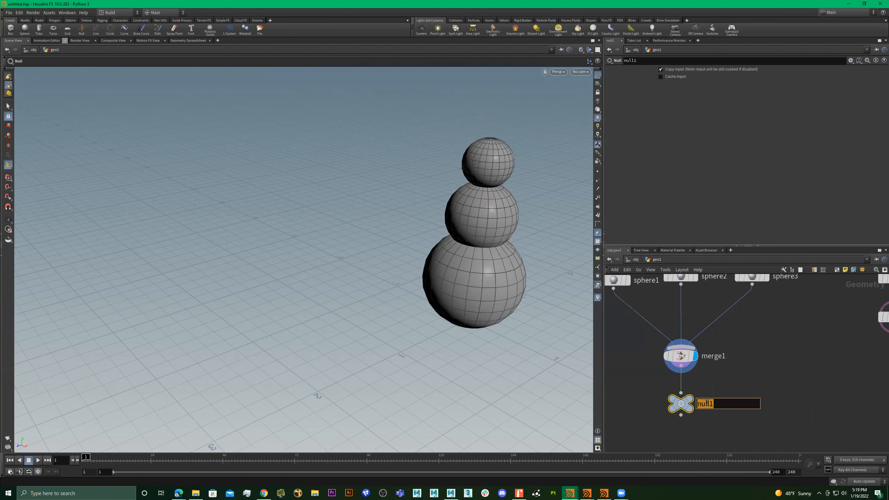
{"action": "type", "text": "body"}
{"action": "key", "text": "Return"}
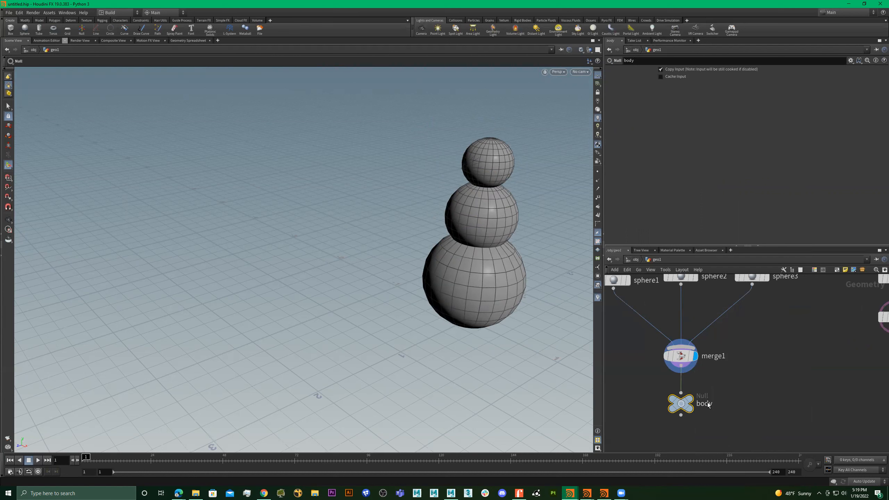
{"action": "left_click", "coordinate": [688, 402]}
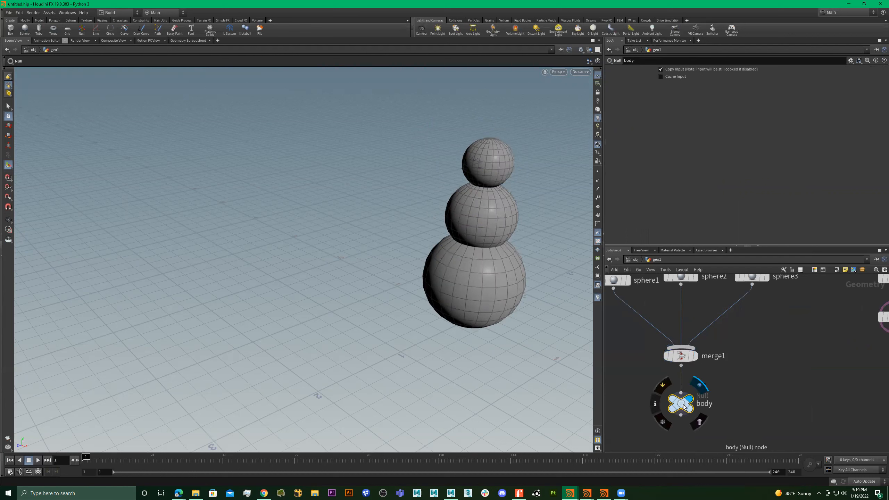
Make transform1 the displayed node instead of body and select it.
{"action": "scroll", "coordinate": [736, 404], "scroll_direction": "down", "scroll_amount": 4}
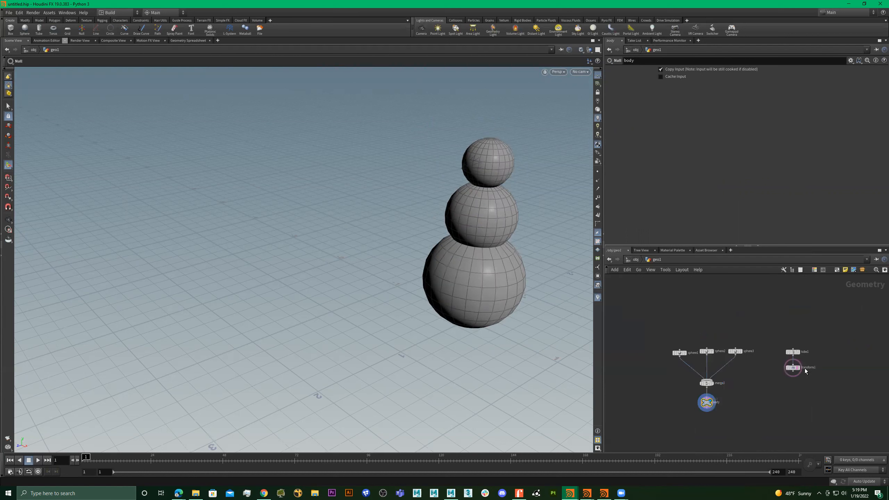
{"action": "scroll", "coordinate": [790, 368], "scroll_direction": "up", "scroll_amount": 2}
{"action": "scroll", "coordinate": [746, 382], "scroll_direction": "up", "scroll_amount": 3}
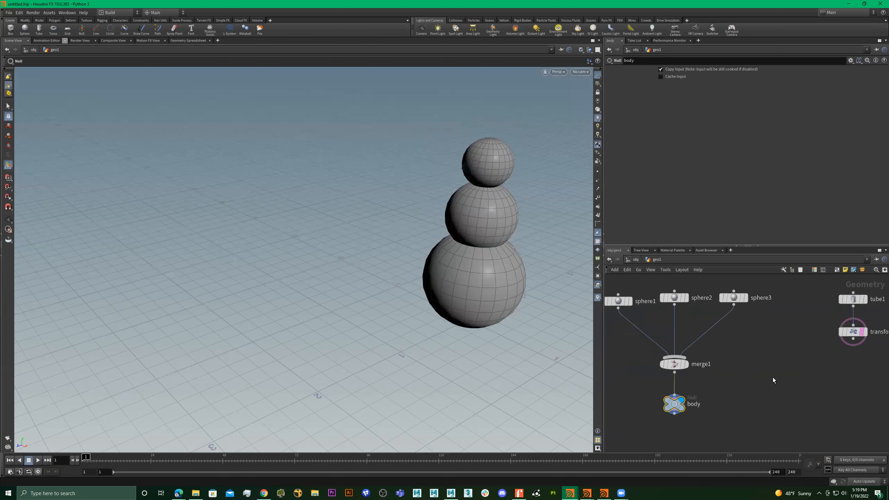
{"action": "scroll", "coordinate": [834, 350], "scroll_direction": "down", "scroll_amount": 1}
{"action": "left_click", "coordinate": [836, 345]}
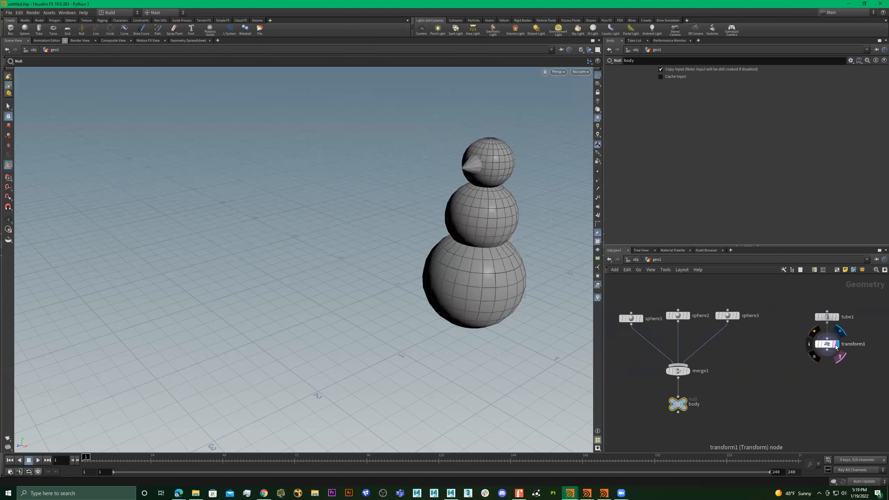
{"action": "left_click", "coordinate": [829, 345]}
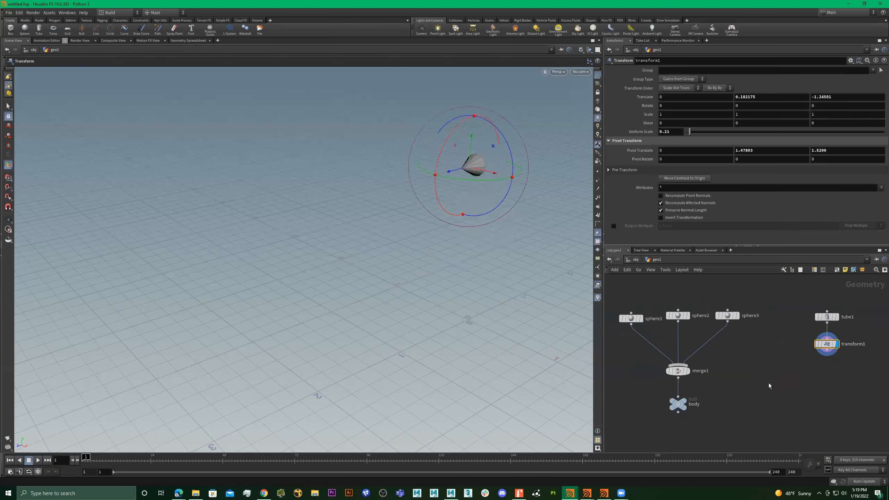
{"action": "middle_click_drag", "start_coordinate": [764, 381], "coordinate": [748, 386]}
{"action": "key", "text": "Tab"}
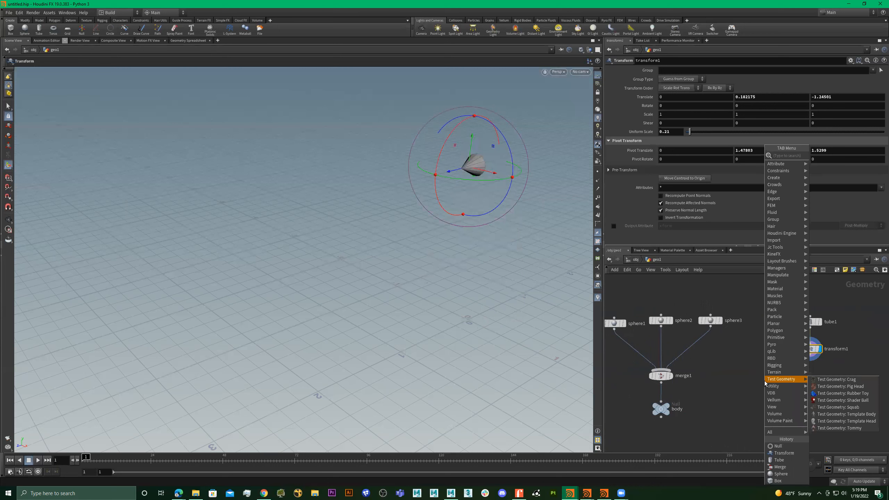
{"action": "type", "text": "nu"}
{"action": "key", "text": "Return"}
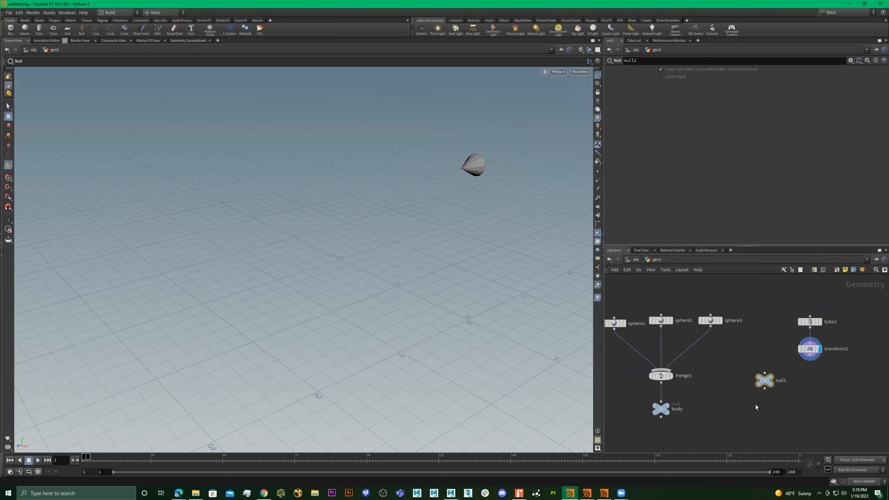
{"action": "key", "text": "Delete"}
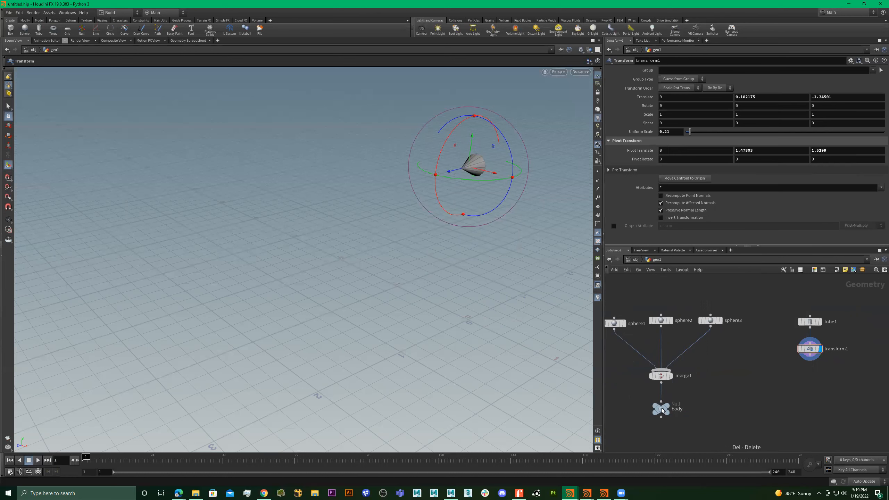
Duplicate the body null below transform1 and wire transform1's output into the copy.
{"action": "mouse_move", "coordinate": [662, 410]}
{"action": "left_click_drag", "start_coordinate": [663, 410], "coordinate": [812, 377], "text": "alt"}
{"action": "scroll", "coordinate": [854, 366], "scroll_direction": "up", "scroll_amount": 4}
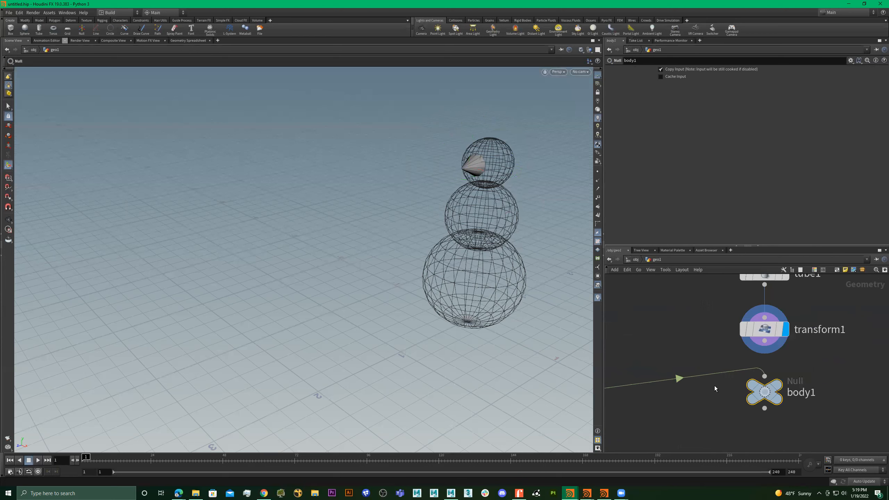
{"action": "middle_click_drag", "start_coordinate": [718, 374], "coordinate": [699, 377]}
{"action": "left_click_drag", "start_coordinate": [745, 344], "coordinate": [777, 387]}
Rename the copied null under transform1 as nose.
{"action": "double_click", "coordinate": [795, 395]}
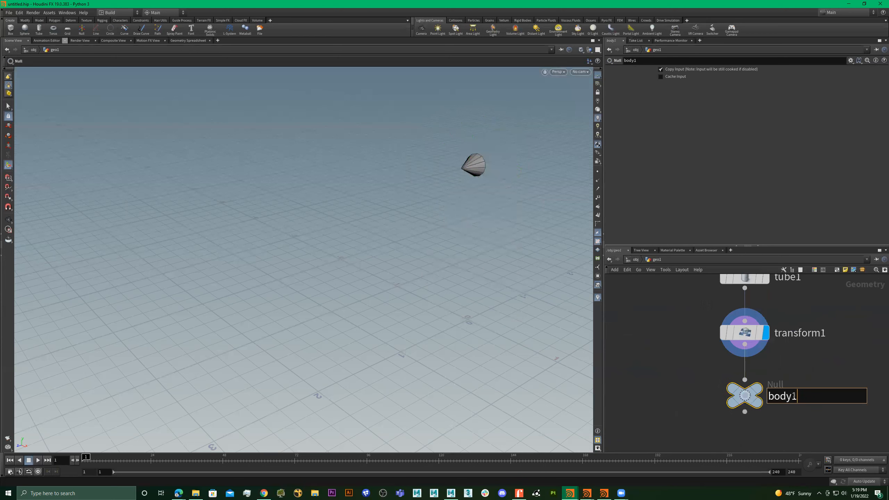
{"action": "double_click", "coordinate": [790, 396]}
{"action": "type", "text": "nose"}
{"action": "key", "text": "Return"}
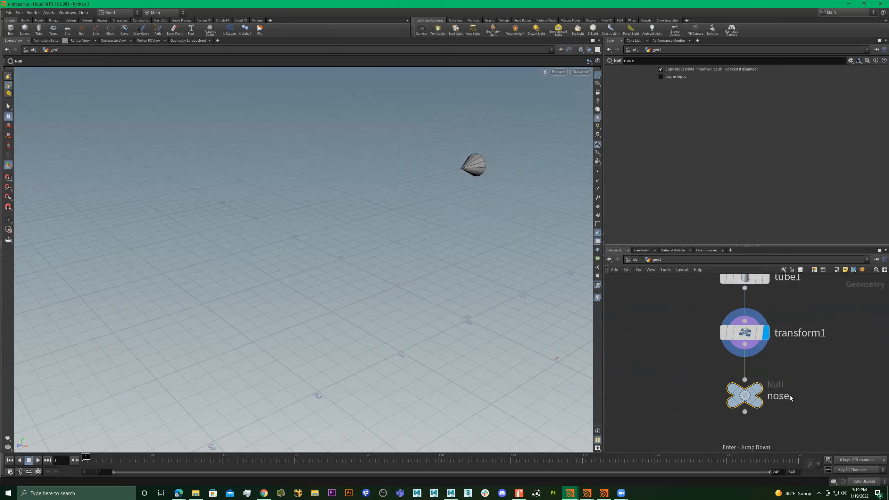
{"action": "scroll", "coordinate": [686, 396], "scroll_direction": "down", "scroll_amount": 3}
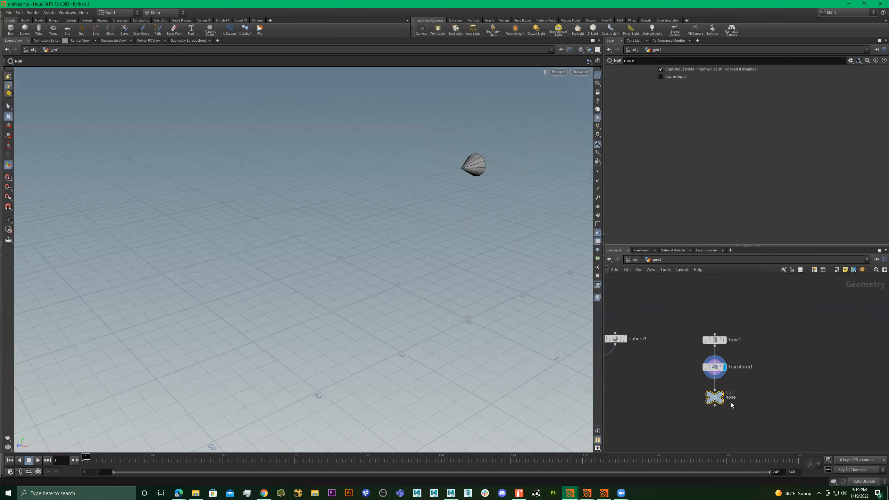
Display the output of the body null and that of the nose null in turn to check each part.
{"action": "middle_click_drag", "start_coordinate": [738, 379], "coordinate": [847, 334]}
{"action": "scroll", "coordinate": [687, 380], "scroll_direction": "up", "scroll_amount": 1}
{"action": "left_click", "coordinate": [679, 379]}
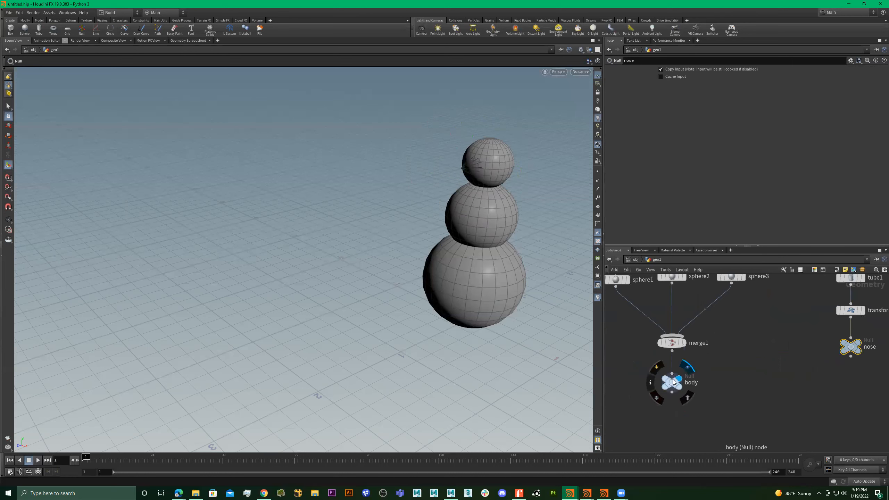
{"action": "left_click", "coordinate": [675, 382]}
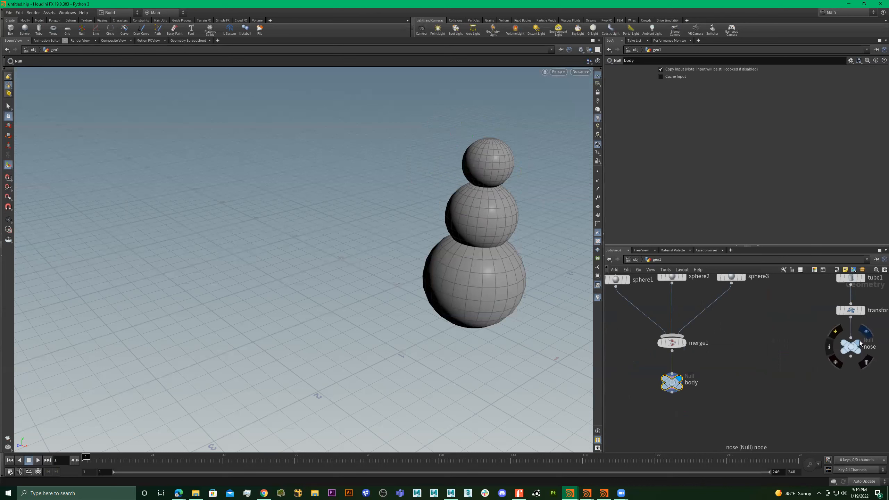
{"action": "left_click", "coordinate": [866, 331]}
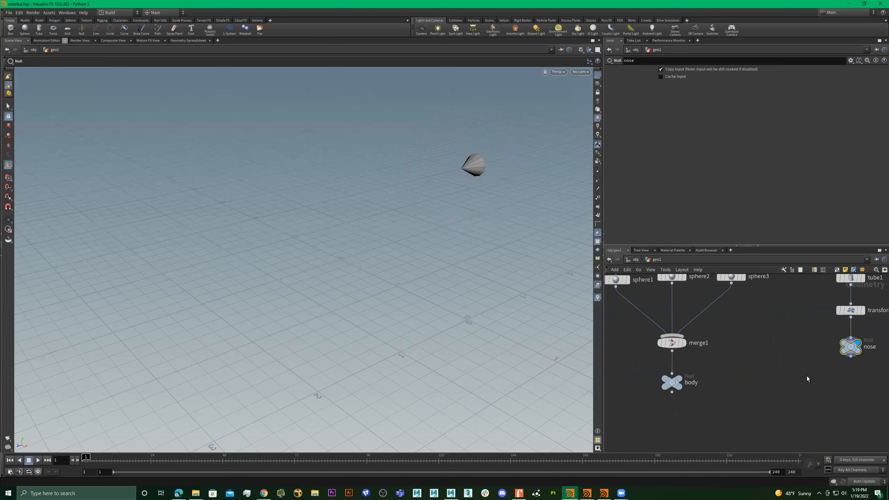
Add a Merge node below and between the body and nose nulls.
{"action": "key", "text": "h"}
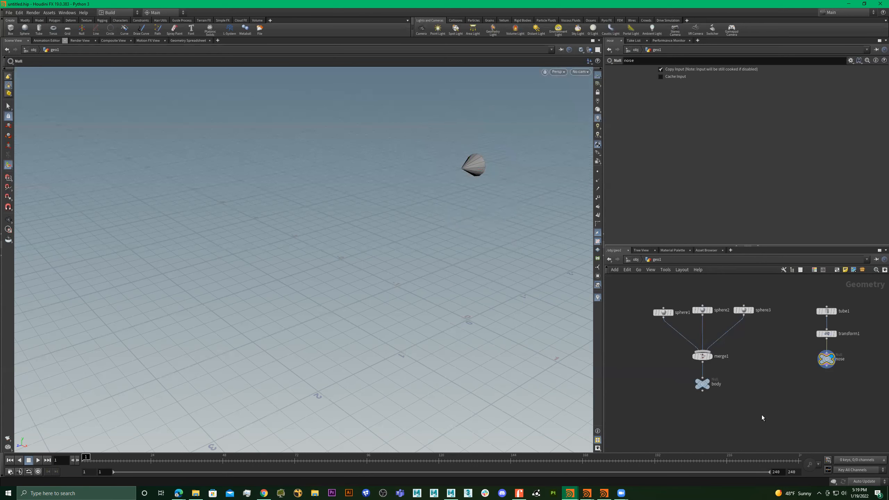
{"action": "key", "text": "Tab"}
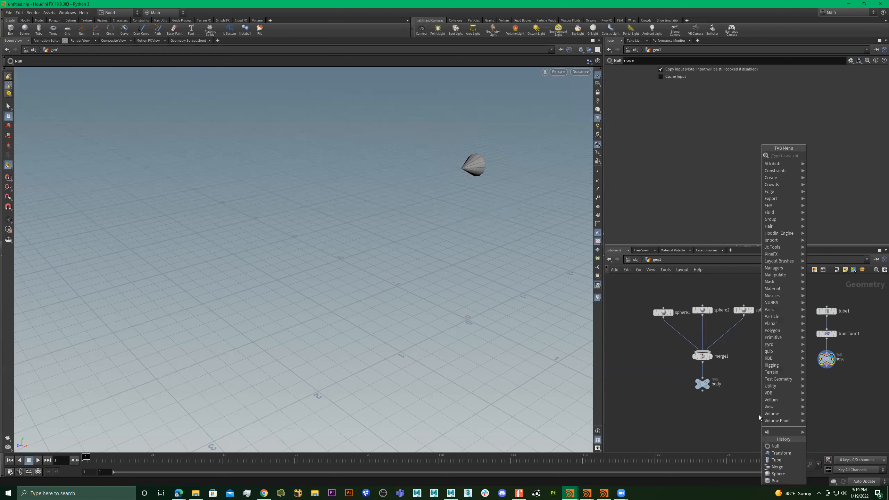
{"action": "type", "text": "merge"}
{"action": "key", "text": "Return"}
{"action": "left_click", "coordinate": [760, 415]}
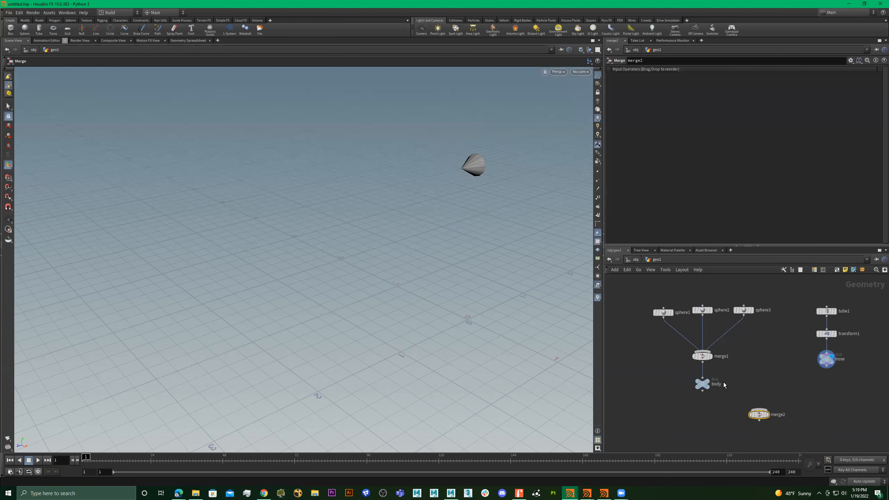
Wire the body and nose nulls into the new Merge node and display the combined snowman.
{"action": "left_click_drag", "start_coordinate": [702, 392], "coordinate": [746, 411]}
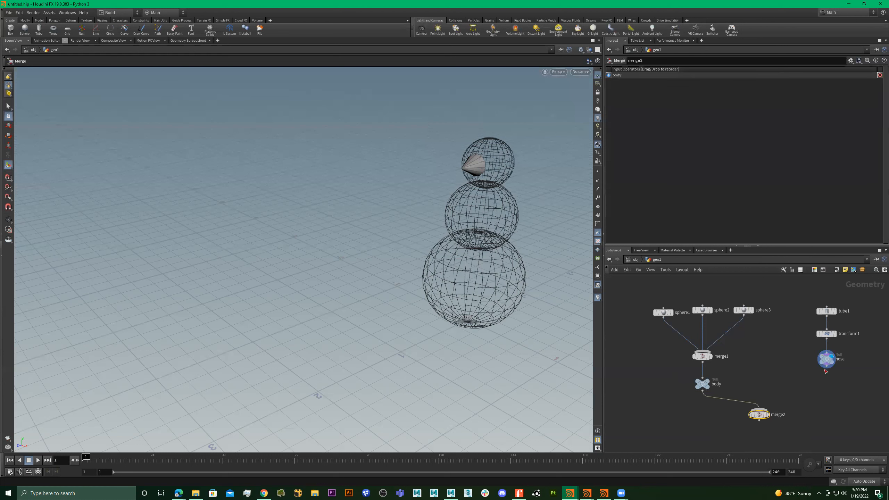
{"action": "left_click", "coordinate": [764, 416]}
{"action": "left_click", "coordinate": [765, 417]}
{"action": "left_click_drag", "start_coordinate": [763, 419], "coordinate": [772, 431]}
{"action": "key", "text": "Escape"}
{"action": "left_click_drag", "start_coordinate": [464, 195], "coordinate": [479, 213]}
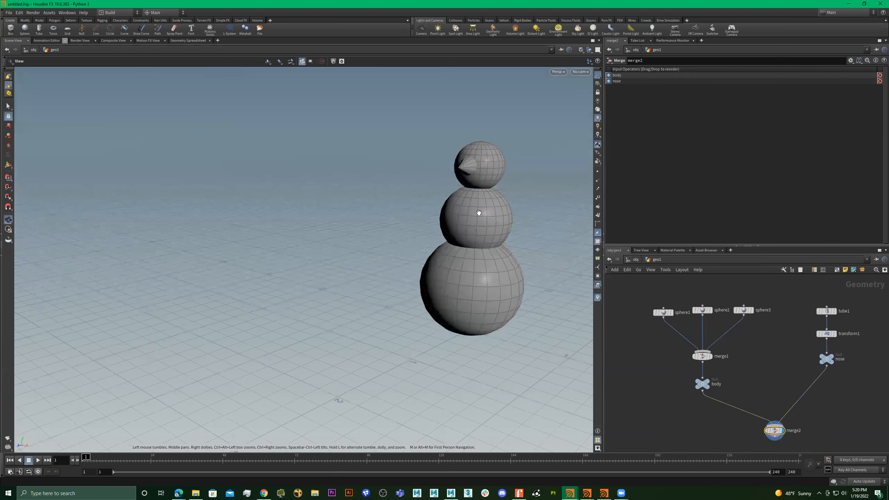
{"action": "key", "text": "Return"}
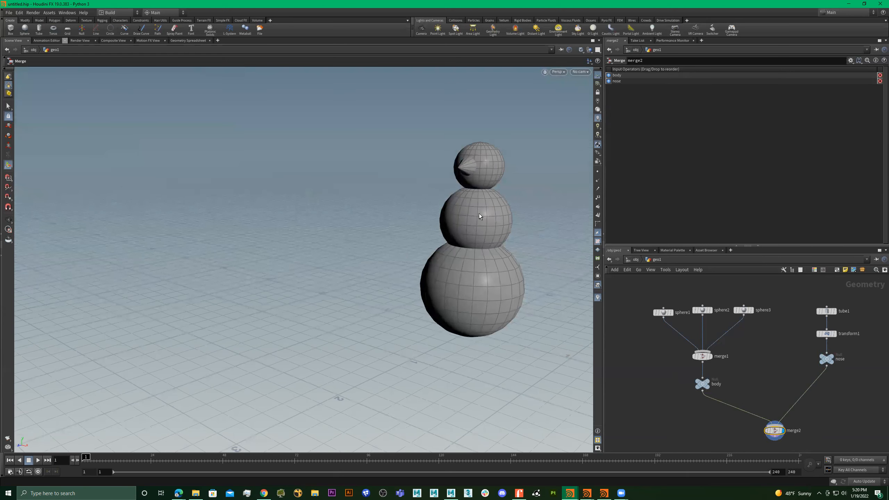
Try adjusting the snowman's bottom sphere with the sphere1 viewport handles and undo the changes.
{"action": "left_click_drag", "start_coordinate": [462, 231], "coordinate": [429, 233]}
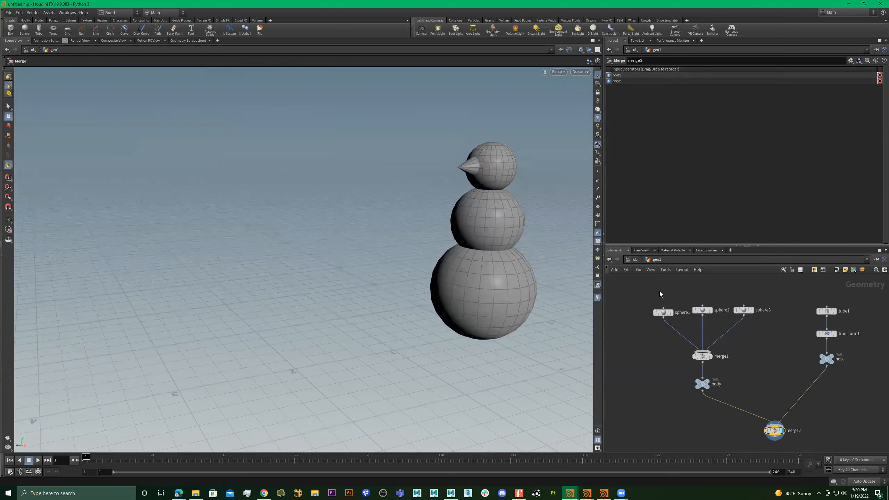
{"action": "left_click", "coordinate": [663, 312]}
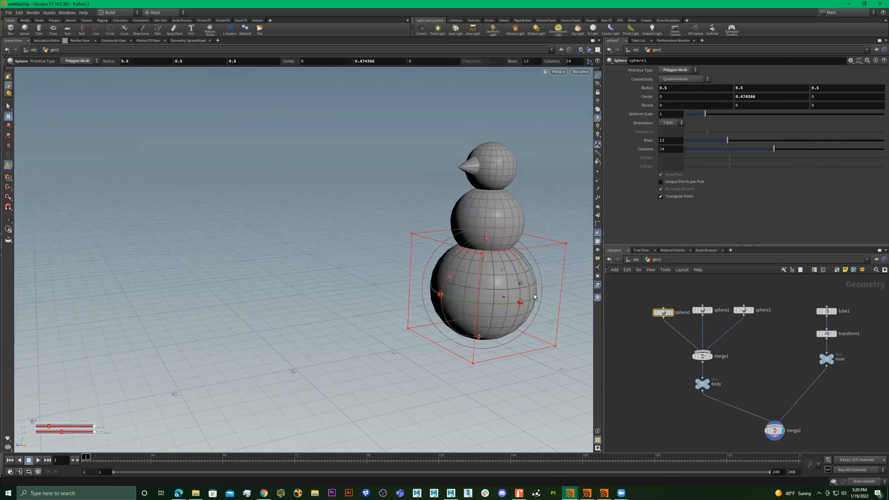
{"action": "left_click_drag", "start_coordinate": [503, 282], "coordinate": [505, 336], "text": "alt"}
{"action": "key", "text": "Return"}
{"action": "key", "text": "ctrl+z"}
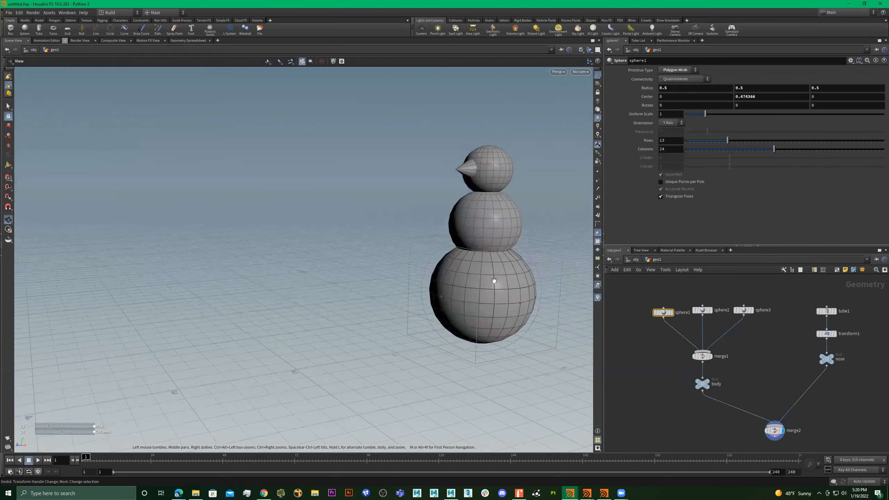
{"action": "middle_click_drag", "start_coordinate": [482, 311], "coordinate": [469, 253], "text": "alt"}
{"action": "mouse_move", "coordinate": [468, 290]}
{"action": "left_mouse_down"}
{"action": "mouse_move", "coordinate": [482, 247]}
{"action": "mouse_move", "coordinate": [484, 297]}
{"action": "left_mouse_up"}
{"action": "left_click_drag", "start_coordinate": [495, 445], "coordinate": [496, 298]}
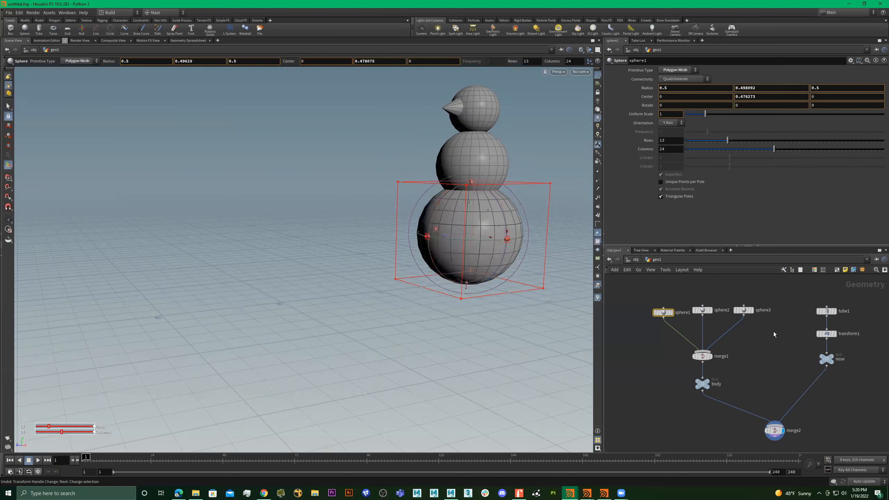
Examine the untransformed cone of tube1 against the finished snowman from several angles, ending with merge2 selected.
{"action": "left_click", "coordinate": [826, 311]}
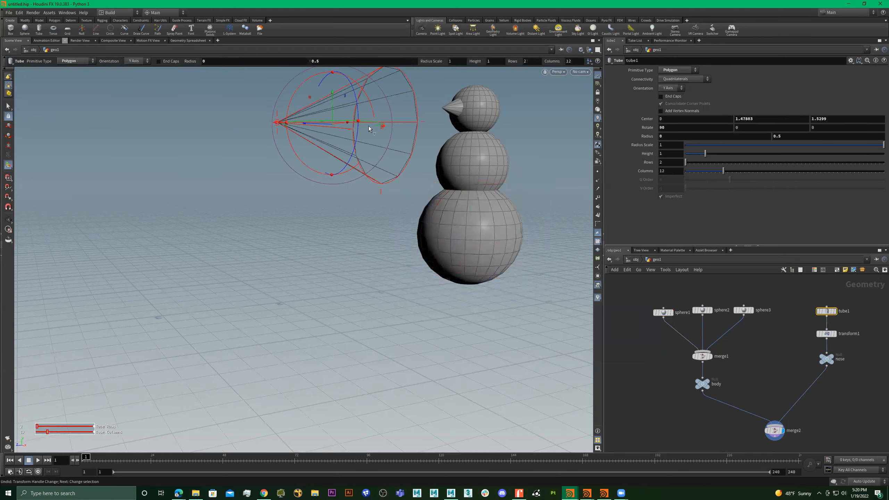
{"action": "middle_click_drag", "start_coordinate": [437, 190], "coordinate": [454, 227], "text": "alt"}
{"action": "key", "text": "Return"}
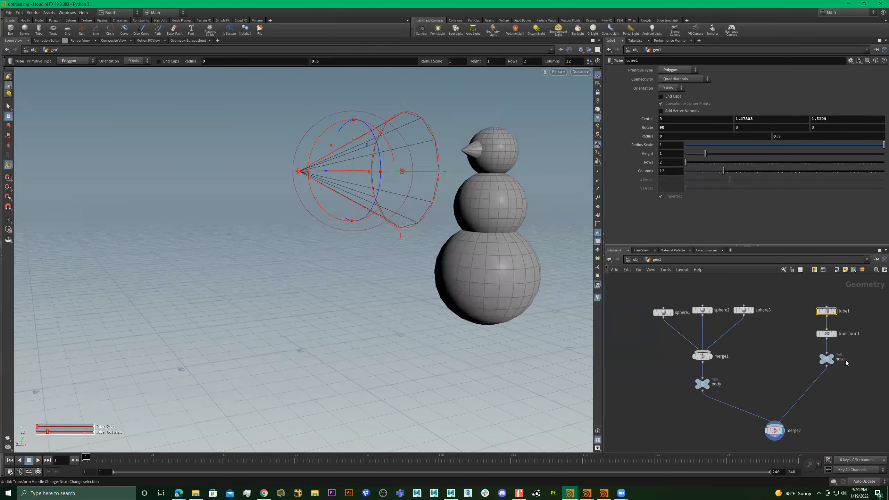
{"action": "left_click", "coordinate": [774, 430]}
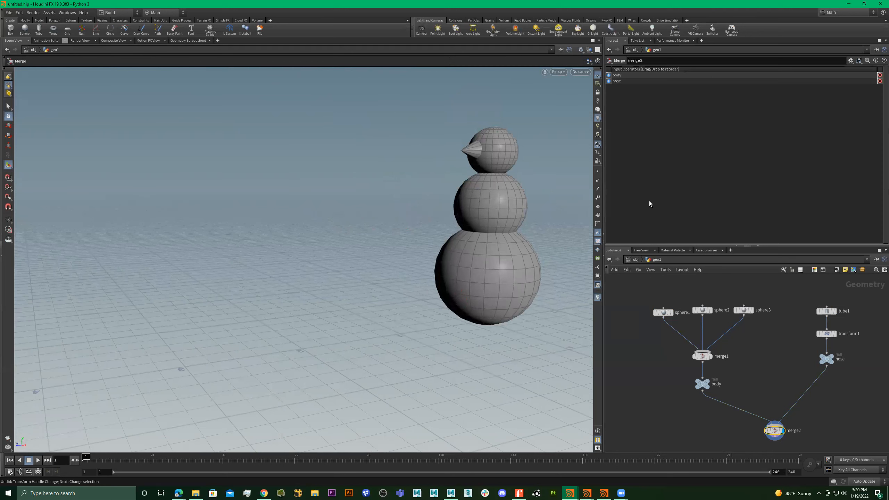
{"action": "key", "text": "ctrl+z"}
{"action": "left_click_drag", "start_coordinate": [391, 182], "coordinate": [471, 200], "text": "alt"}
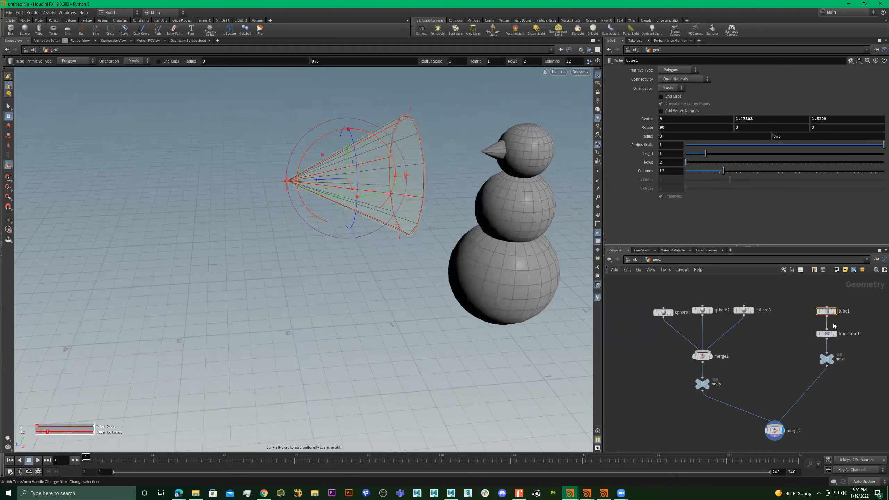
{"action": "mouse_move", "coordinate": [835, 311]}
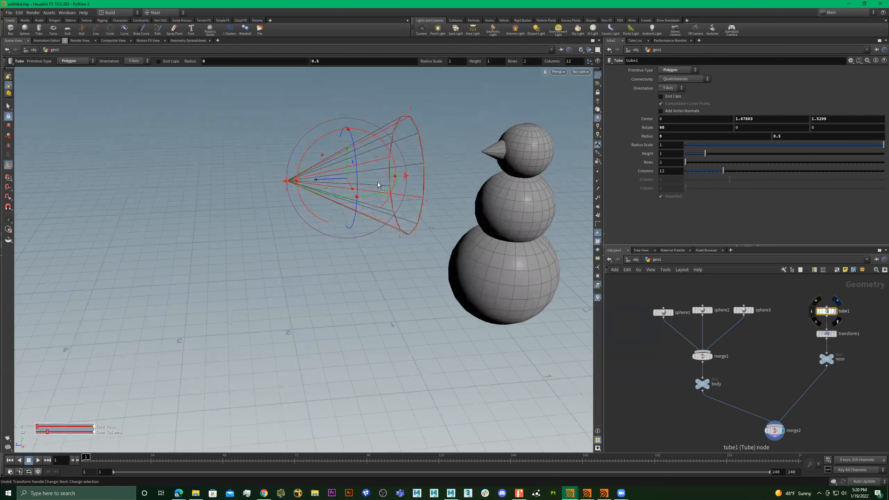
{"action": "left_click_drag", "start_coordinate": [438, 176], "coordinate": [464, 185]}
{"action": "left_click_drag", "start_coordinate": [417, 185], "coordinate": [467, 181]}
{"action": "left_click_drag", "start_coordinate": [427, 207], "coordinate": [488, 157], "text": "alt"}
{"action": "left_click", "coordinate": [775, 431]}
{"action": "left_click_drag", "start_coordinate": [453, 251], "coordinate": [504, 250], "text": "alt"}
{"action": "middle_click_drag", "start_coordinate": [504, 250], "coordinate": [430, 247], "text": "alt"}
{"action": "left_click_drag", "start_coordinate": [430, 247], "coordinate": [445, 256], "text": "alt"}
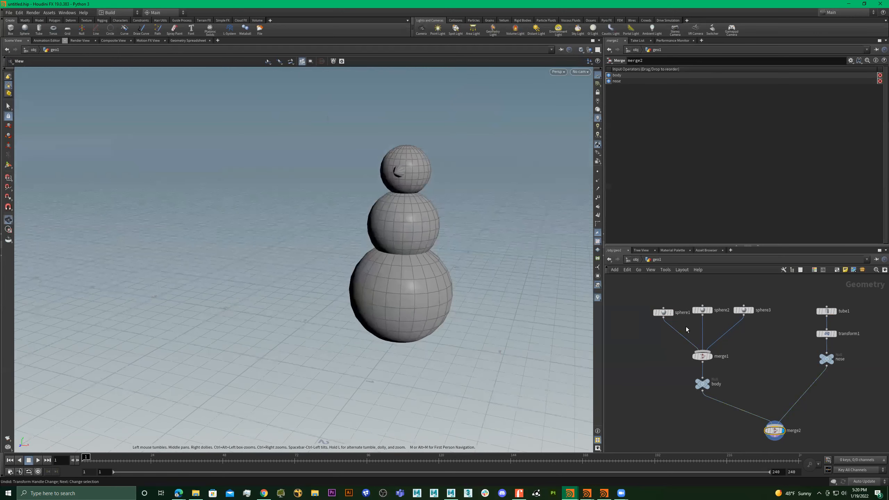
Add a Box node in the empty network area beside the nose branch.
{"action": "middle_click_drag", "start_coordinate": [829, 391], "coordinate": [791, 394]}
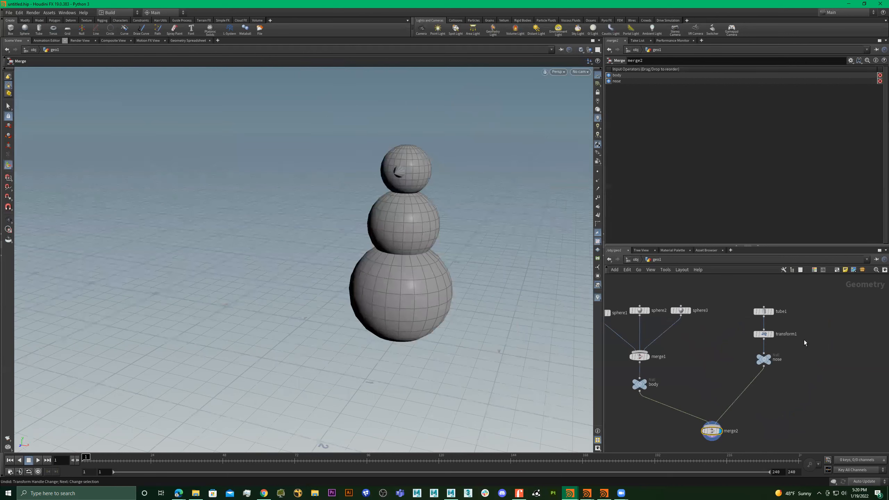
{"action": "middle_click_drag", "start_coordinate": [828, 347], "coordinate": [811, 345]}
{"action": "key", "text": "Tab"}
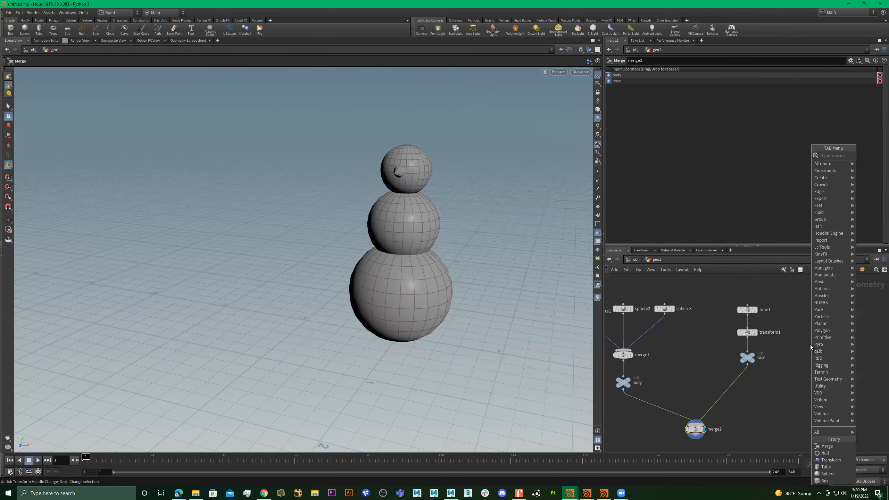
{"action": "type", "text": "box"}
{"action": "key", "text": "Return"}
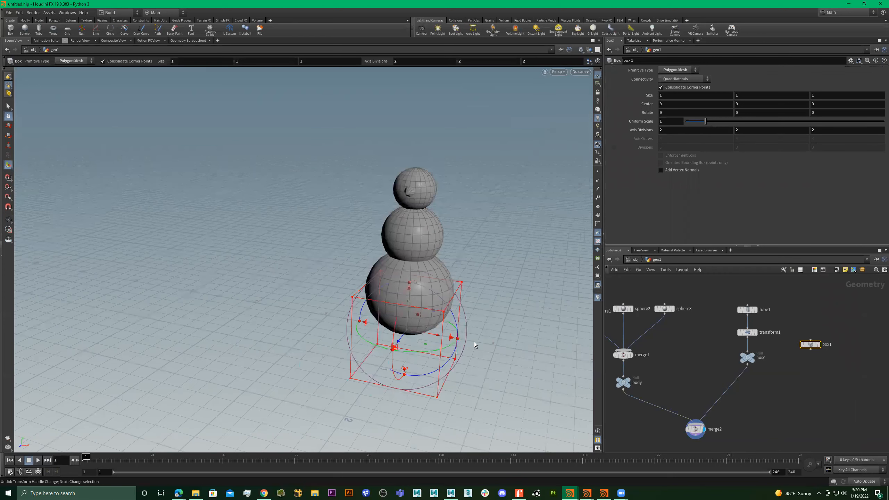
Raise the box above the snowman's head and stretch it sideways into a bar about 4.98 × 0.51 × 0.85, centred near (1.99, 2.43, -0.08).
{"action": "right_click_drag", "start_coordinate": [474, 341], "coordinate": [378, 341], "text": "alt"}
{"action": "middle_click_drag", "start_coordinate": [364, 306], "coordinate": [360, 296], "text": "alt"}
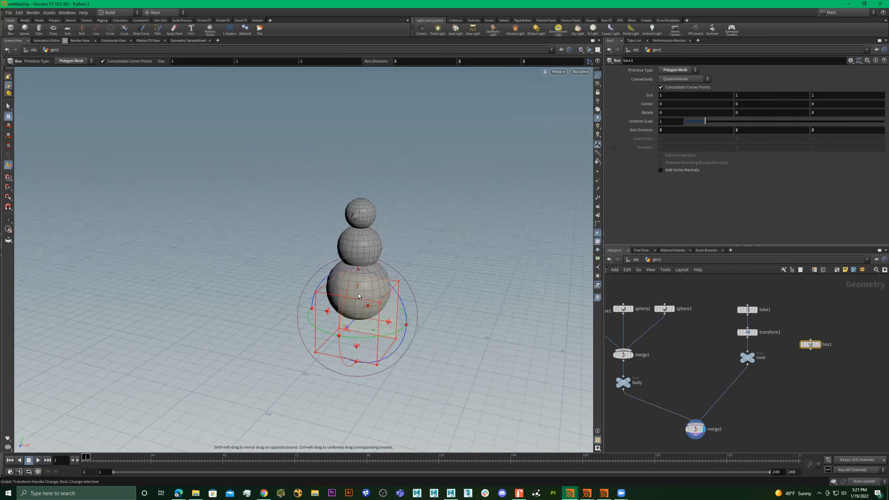
{"action": "left_click_drag", "start_coordinate": [345, 227], "coordinate": [323, 117]}
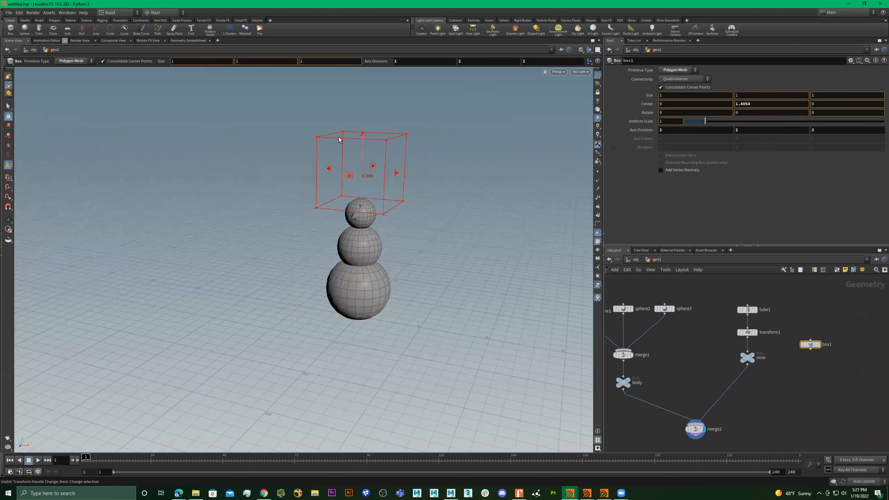
{"action": "middle_click_drag", "start_coordinate": [340, 138], "coordinate": [310, 175], "text": "alt"}
{"action": "right_click_drag", "start_coordinate": [417, 271], "coordinate": [320, 291], "text": "alt"}
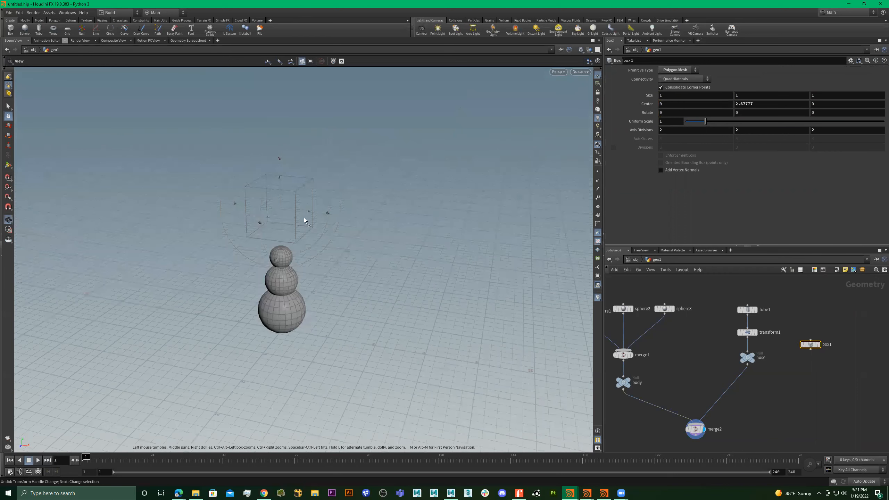
{"action": "left_click_drag", "start_coordinate": [302, 214], "coordinate": [307, 214]}
{"action": "left_click_drag", "start_coordinate": [441, 252], "coordinate": [414, 225]}
{"action": "left_click_drag", "start_coordinate": [525, 235], "coordinate": [439, 253]}
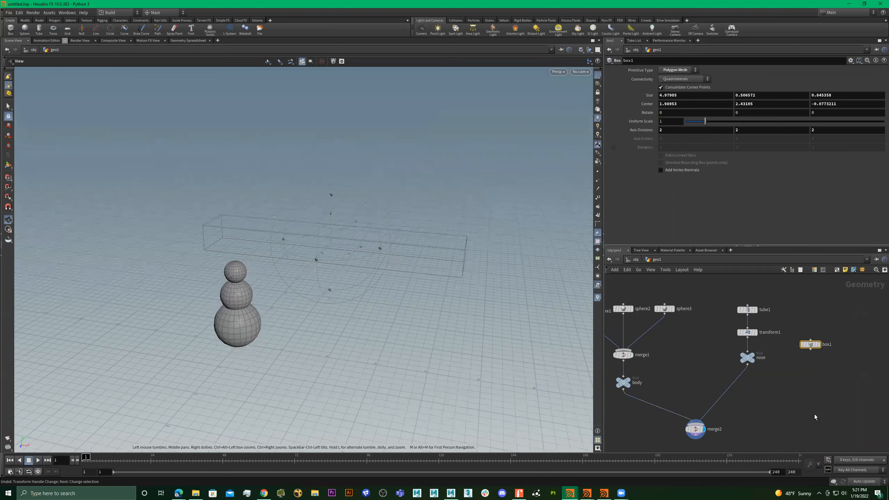
Add a Sphere node below and beside box1, and turn on the template display of box1.
{"action": "middle_click_drag", "start_coordinate": [798, 361], "coordinate": [798, 359]}
{"action": "key", "text": "Tab"}
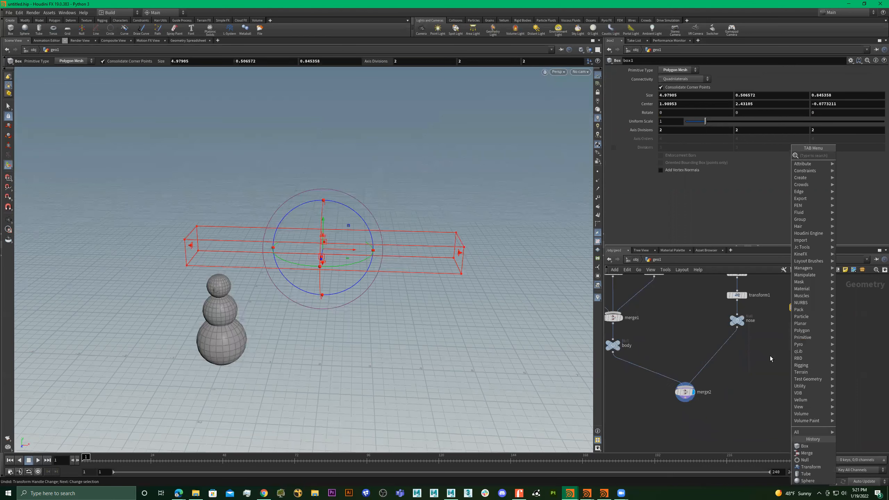
{"action": "key", "text": "Escape"}
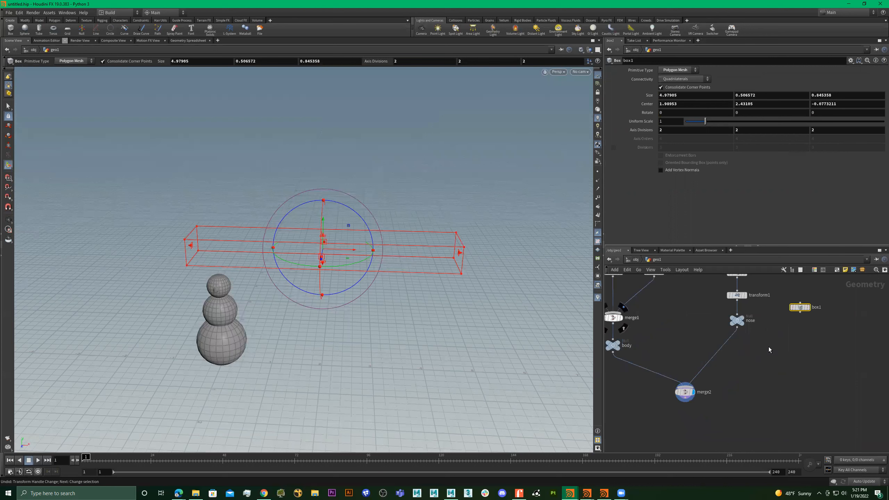
{"action": "key", "text": "Tab"}
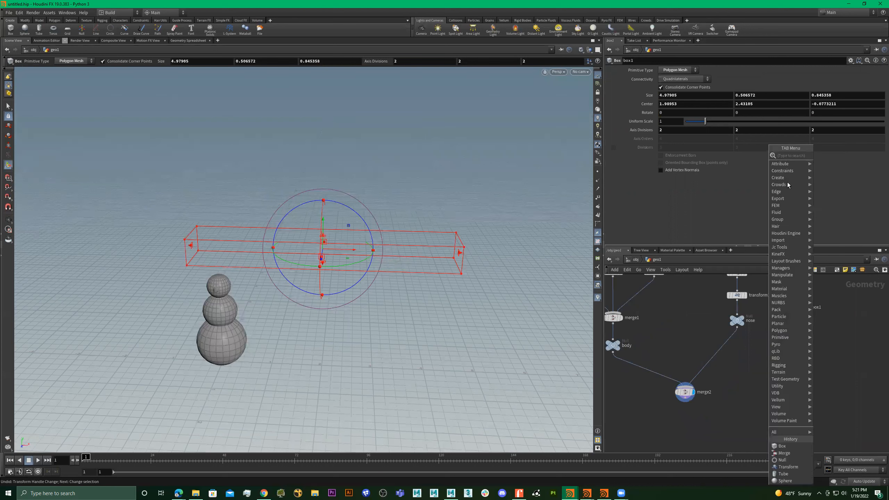
{"action": "mouse_move", "coordinate": [792, 178]}
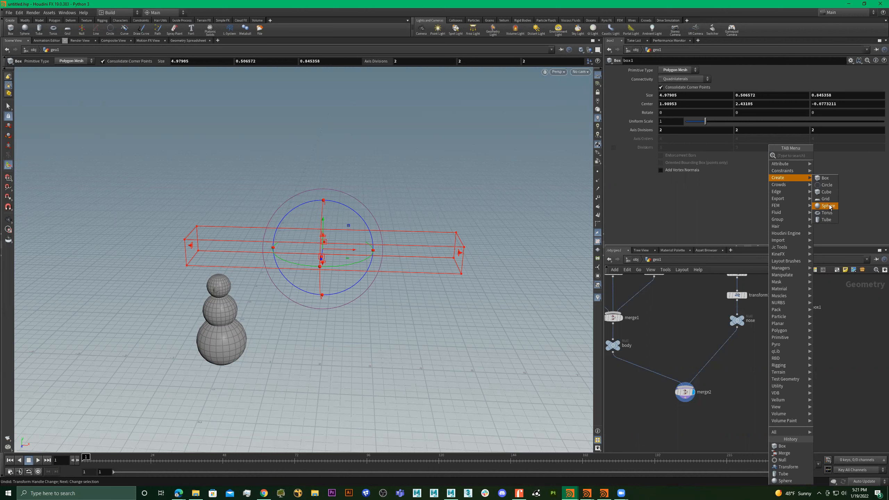
{"action": "key", "text": "Return"}
{"action": "left_click", "coordinate": [838, 336]}
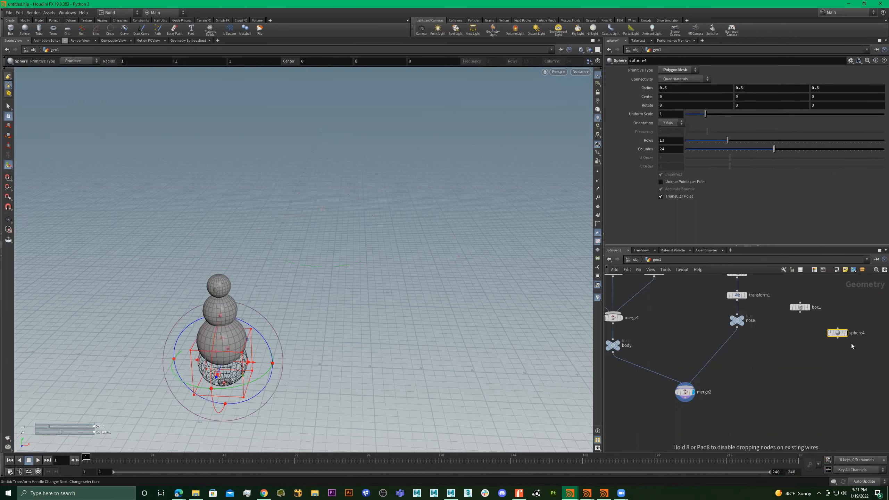
{"action": "left_click", "coordinate": [812, 318]}
Move the new sphere to the bar's far end, near (5.13, 2.46, 0.05), and shape it to radii of about 0.98, 0.5 and 1.12.
{"action": "left_click_drag", "start_coordinate": [310, 335], "coordinate": [279, 208], "text": "alt"}
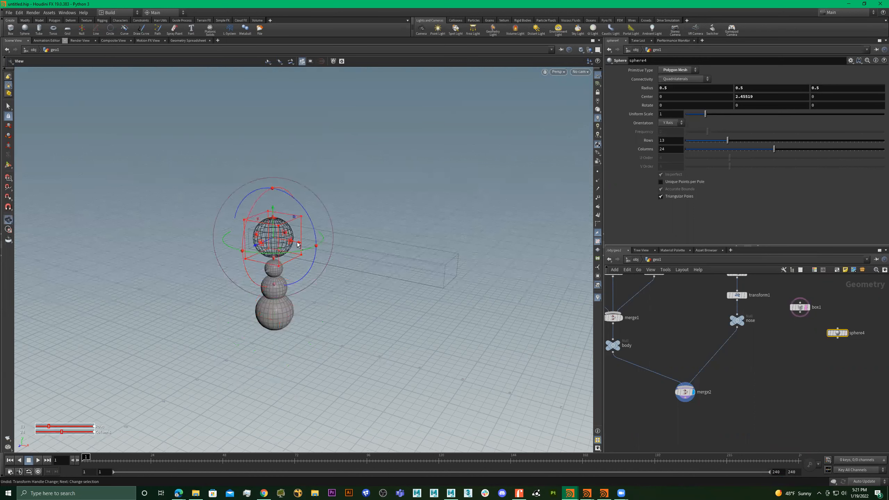
{"action": "left_click_drag", "start_coordinate": [546, 311], "coordinate": [483, 287]}
{"action": "left_click_drag", "start_coordinate": [544, 328], "coordinate": [365, 367], "text": "alt"}
{"action": "left_click_drag", "start_coordinate": [372, 311], "coordinate": [354, 258]}
{"action": "left_click_drag", "start_coordinate": [402, 330], "coordinate": [331, 322], "text": "alt"}
{"action": "left_click_drag", "start_coordinate": [359, 322], "coordinate": [441, 319], "text": "alt"}
{"action": "left_click_drag", "start_coordinate": [441, 318], "coordinate": [555, 368], "text": "alt"}
{"action": "left_click_drag", "start_coordinate": [395, 403], "coordinate": [407, 434], "text": "alt"}
{"action": "left_click_drag", "start_coordinate": [401, 306], "coordinate": [415, 242]}
Duplicate the box1 node and arrange the copy below sphere4 in the network.
{"action": "middle_click_drag", "start_coordinate": [803, 344], "coordinate": [763, 350]}
{"action": "left_click", "coordinate": [765, 315]}
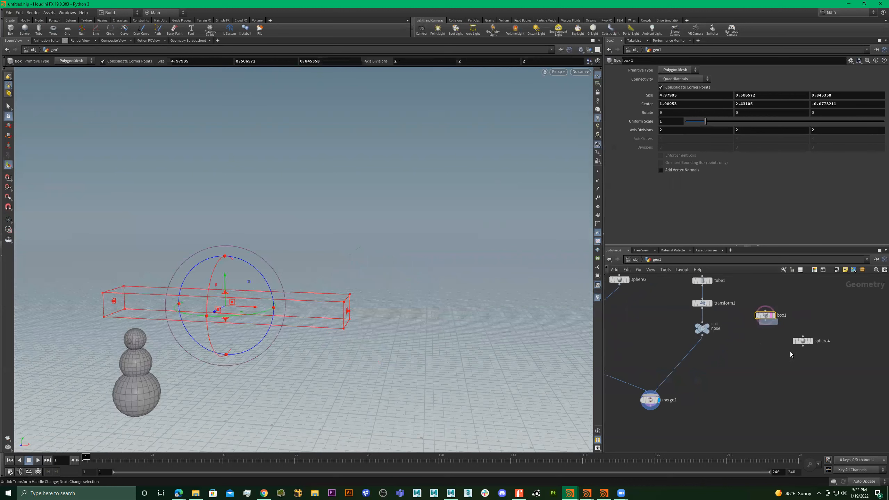
{"action": "key", "text": "ctrl+c"}
{"action": "key", "text": "ctrl+v"}
{"action": "scroll", "coordinate": [791, 352], "scroll_direction": "up", "scroll_amount": 2}
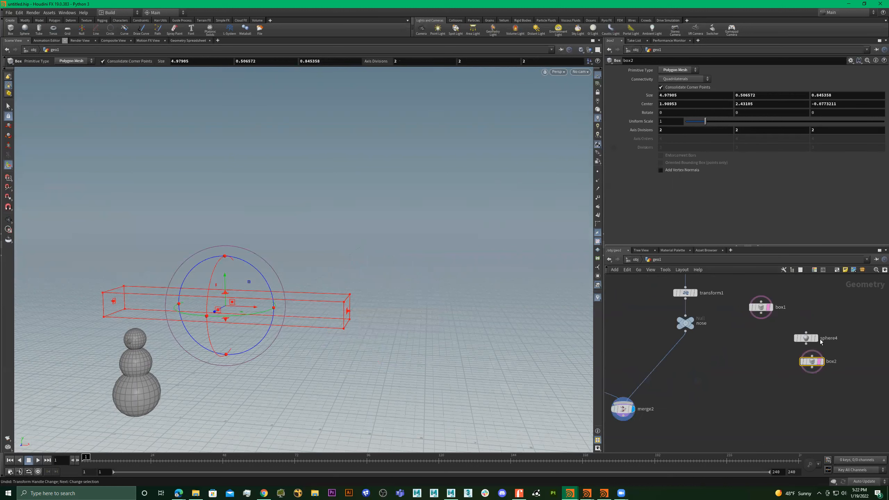
{"action": "scroll", "coordinate": [819, 336], "scroll_direction": "up", "scroll_amount": 1}
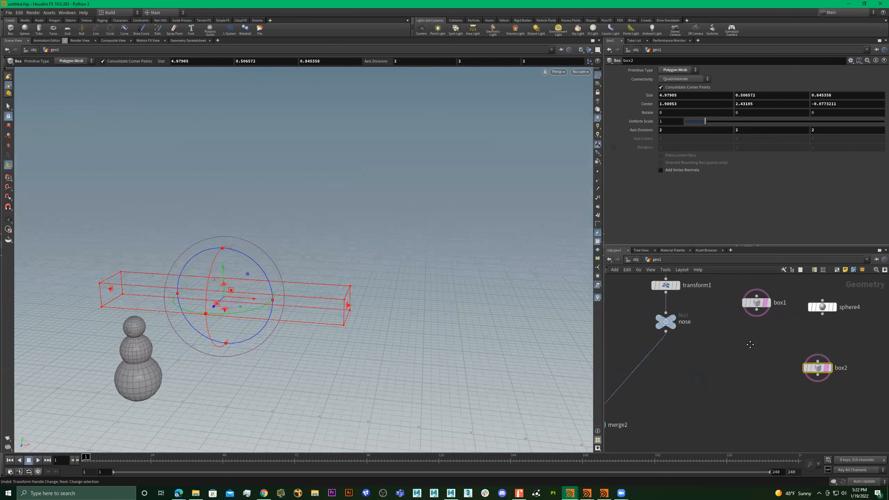
{"action": "scroll", "coordinate": [750, 344], "scroll_direction": "down", "scroll_amount": 2}
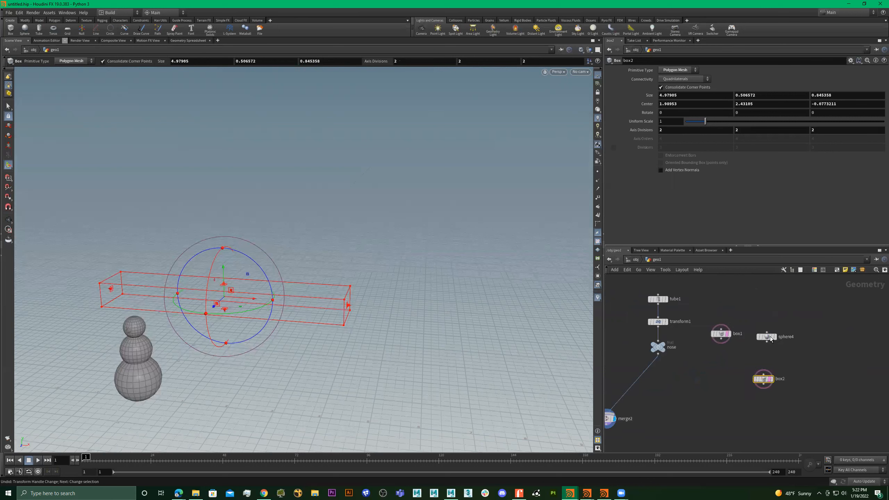
Turn on the template display of sphere4 and both box nodes so that all three show in the viewport.
{"action": "left_click", "coordinate": [778, 347]}
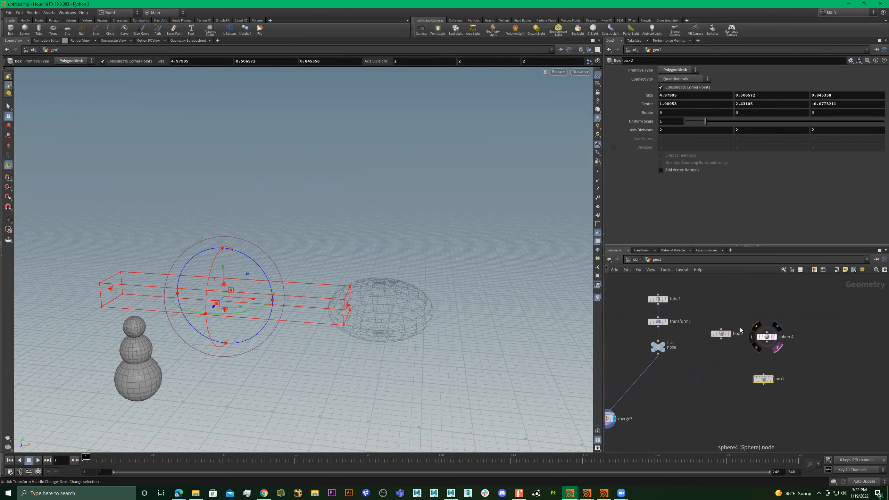
{"action": "scroll", "coordinate": [742, 336], "scroll_direction": "up", "scroll_amount": 1}
{"action": "left_click_drag", "start_coordinate": [824, 315], "coordinate": [717, 389]}
{"action": "left_click", "coordinate": [726, 336]}
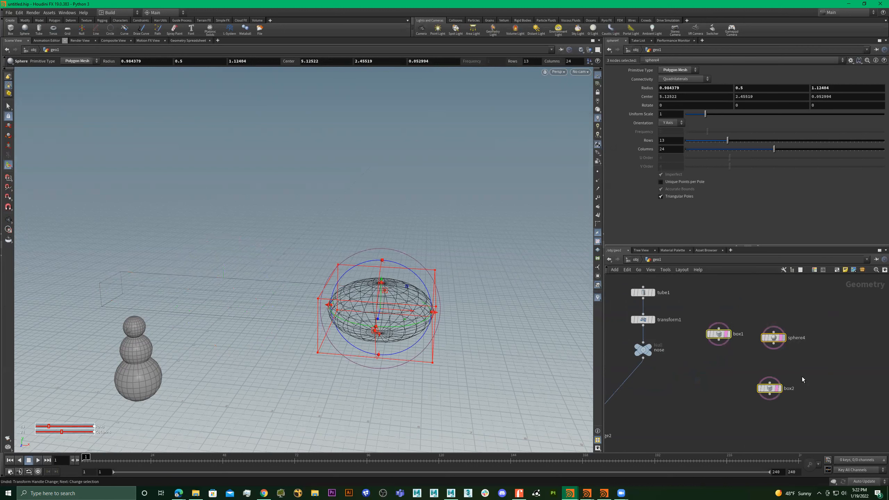
Move box2 past the far side of the flattened sphere and shrink it to about 2.16 × 0.2 × 0.57, centred near (7.19, 2.28, -0.21).
{"action": "left_click", "coordinate": [287, 311]}
{"action": "left_click_drag", "start_coordinate": [262, 288], "coordinate": [363, 314], "text": "alt"}
{"action": "left_click_drag", "start_coordinate": [494, 301], "coordinate": [361, 285]}
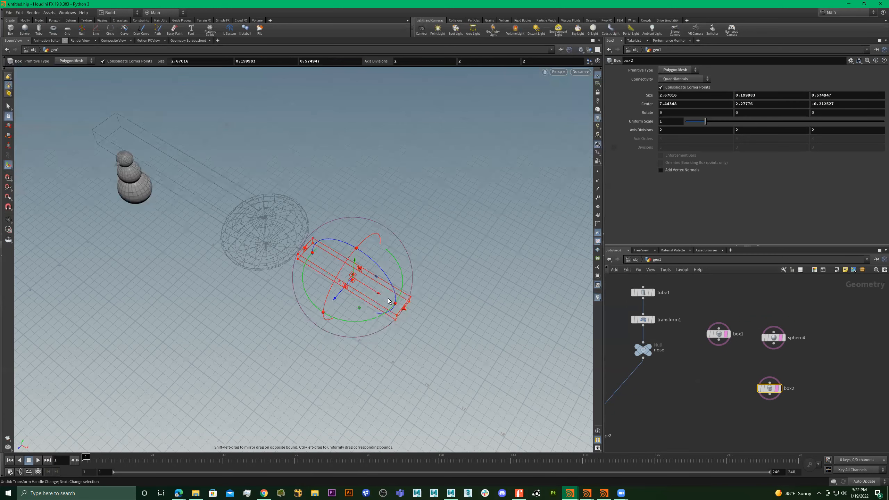
{"action": "key", "text": "Escape"}
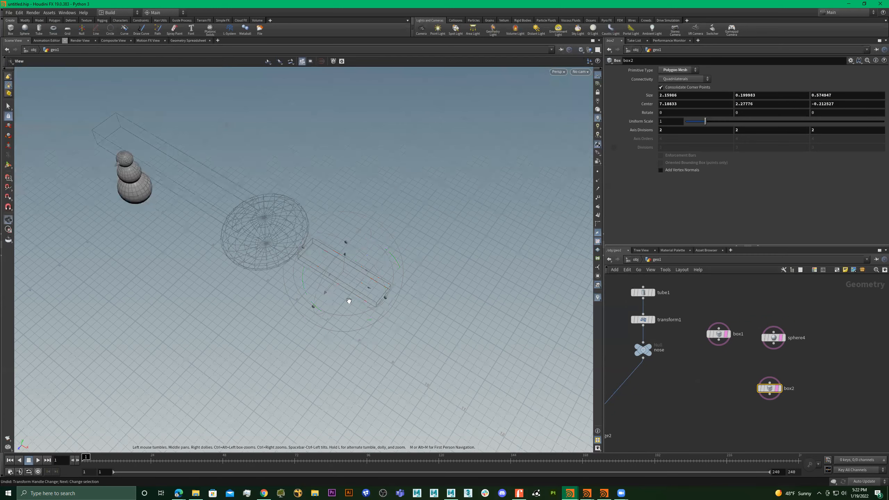
Rotate box2 about -51° around the Y axis and place it as a finger against the flattened sphere, centred near (6.08, 2.28, 1.75).
{"action": "key", "text": "Return"}
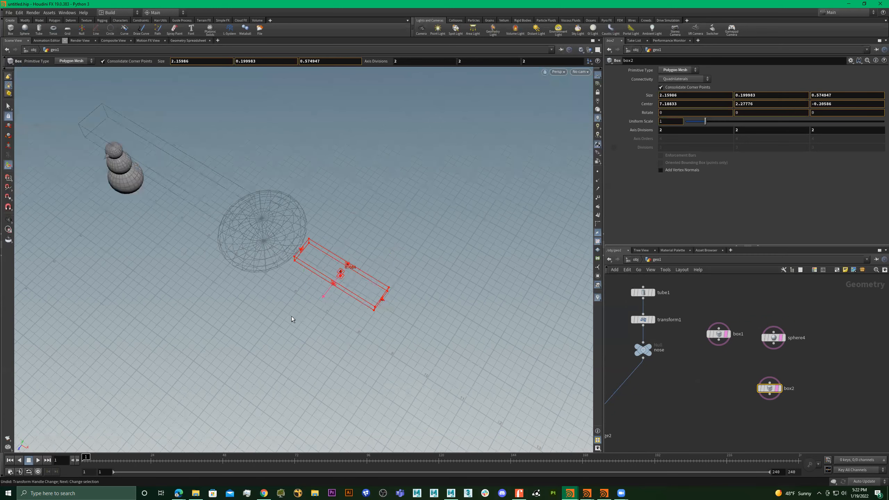
{"action": "left_click_drag", "start_coordinate": [292, 317], "coordinate": [294, 326]}
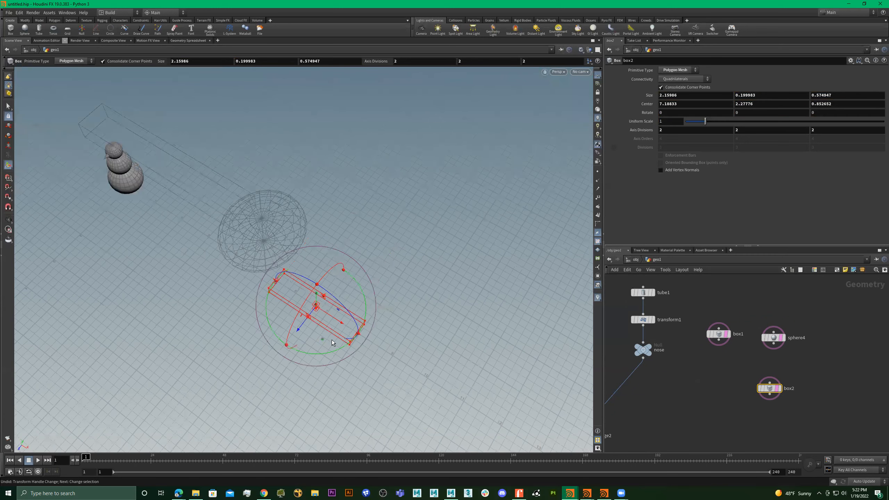
{"action": "left_click_drag", "start_coordinate": [307, 357], "coordinate": [280, 357]}
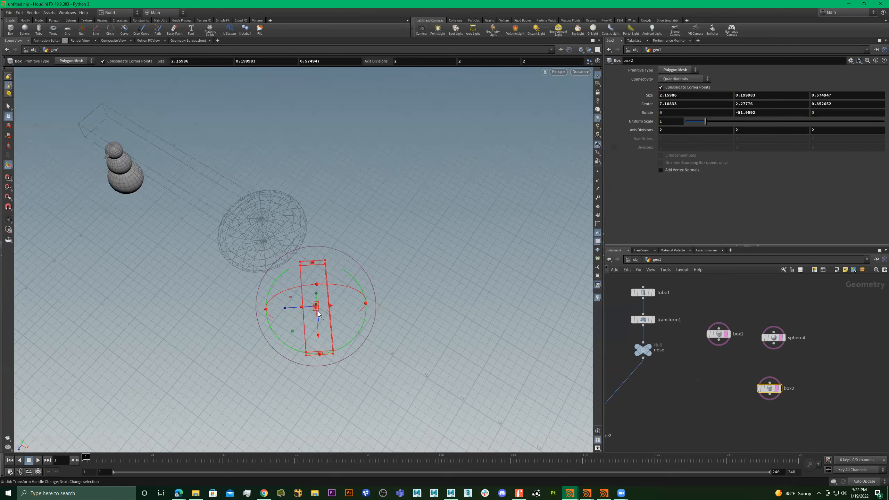
{"action": "left_click_drag", "start_coordinate": [292, 310], "coordinate": [227, 314]}
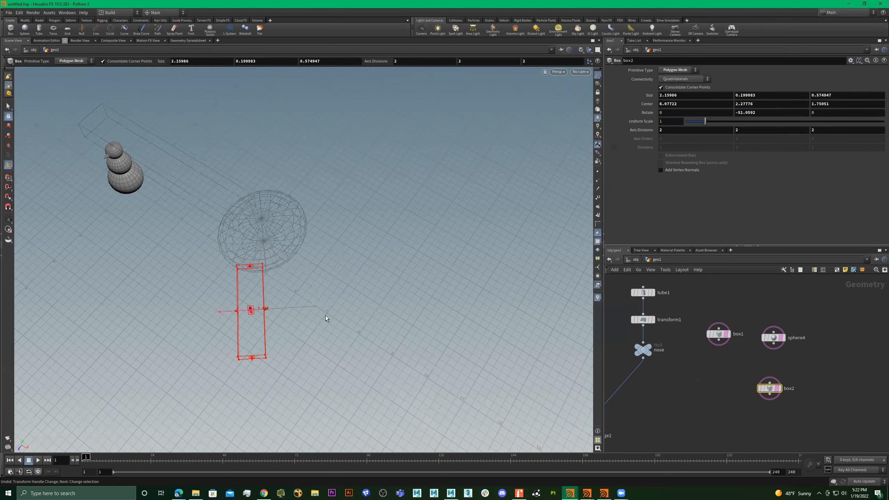
Duplicate box2 as a middle finger beside it, rotated about -5.2° around Y and centred near (6.85, 2.28, 0.10).
{"action": "left_click_drag", "start_coordinate": [347, 298], "coordinate": [298, 282], "text": "alt"}
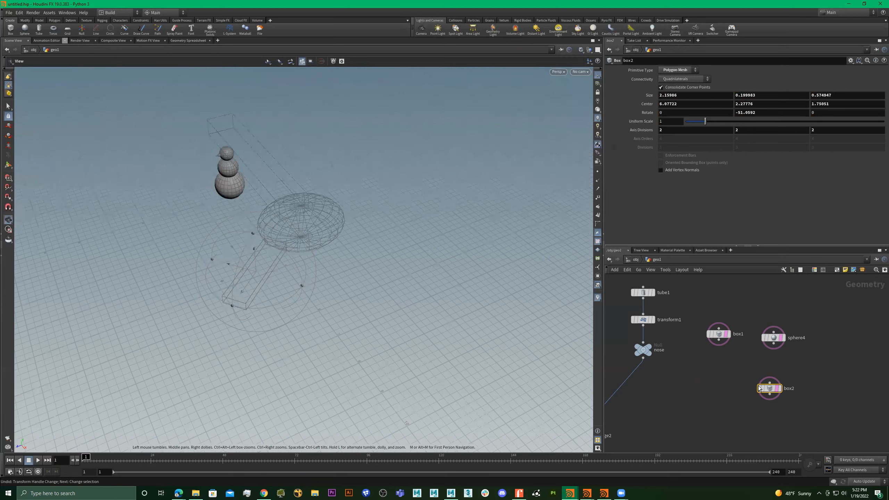
{"action": "middle_click_drag", "start_coordinate": [769, 387], "coordinate": [670, 382]}
{"action": "left_click_drag", "start_coordinate": [685, 380], "coordinate": [711, 380], "text": "alt"}
{"action": "left_click_drag", "start_coordinate": [338, 262], "coordinate": [283, 261], "text": "alt"}
{"action": "left_click_drag", "start_coordinate": [352, 315], "coordinate": [352, 285]}
{"action": "key", "text": "ctrl+z"}
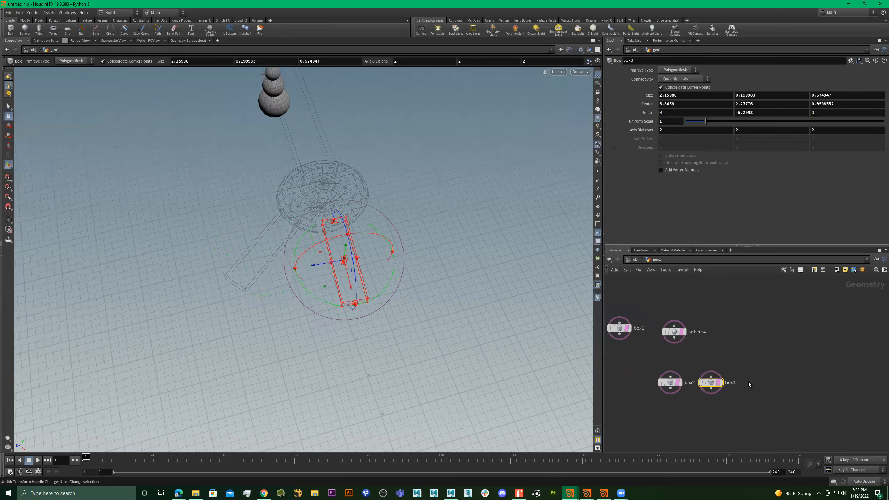
Duplicate box3 as a third finger, rotated about 40.9° around Y and centred near (6.06, 2.28, -1.44).
{"action": "left_click_drag", "start_coordinate": [341, 268], "coordinate": [383, 274], "text": "alt"}
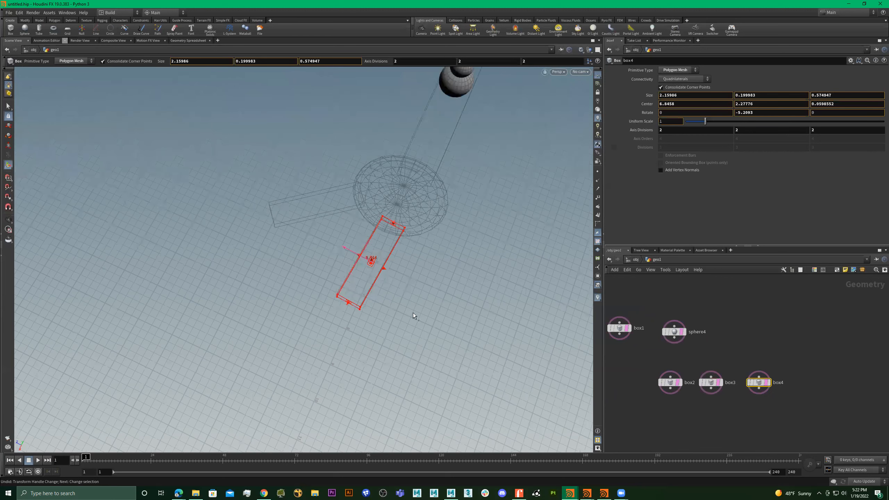
{"action": "left_click_drag", "start_coordinate": [470, 324], "coordinate": [445, 259]}
{"action": "left_click_drag", "start_coordinate": [478, 247], "coordinate": [484, 250], "text": "alt"}
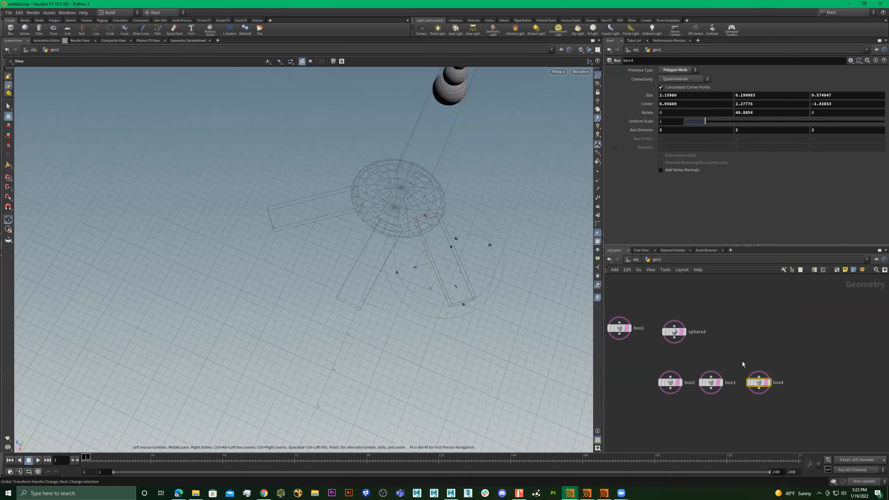
Rearrange box1 and sphere4 in the network so that sphere4 sits between box1 and the three finger boxes.
{"action": "scroll", "coordinate": [725, 346], "scroll_direction": "down", "scroll_amount": 2}
{"action": "scroll", "coordinate": [772, 320], "scroll_direction": "down", "scroll_amount": 1}
{"action": "middle_click_drag", "start_coordinate": [781, 332], "coordinate": [799, 331]}
{"action": "scroll", "coordinate": [772, 322], "scroll_direction": "up", "scroll_amount": 2}
{"action": "left_click_drag", "start_coordinate": [771, 322], "coordinate": [819, 336]}
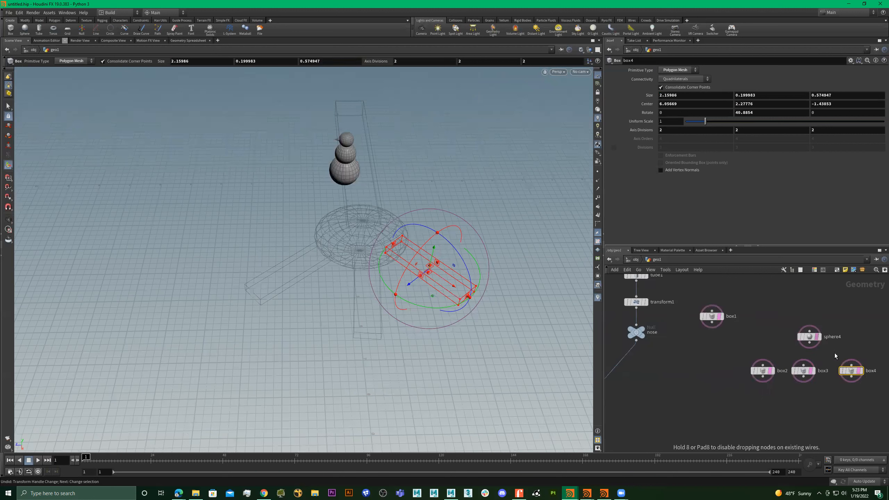
{"action": "middle_click_drag", "start_coordinate": [777, 338], "coordinate": [750, 322]}
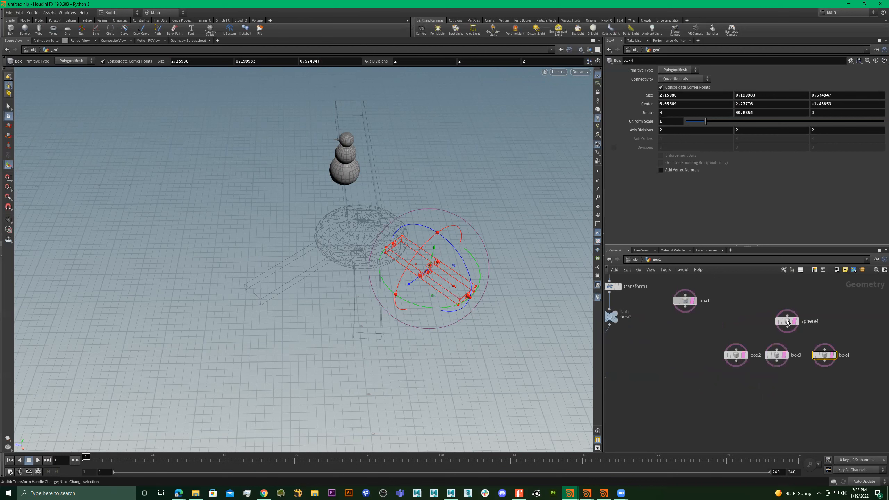
{"action": "left_click_drag", "start_coordinate": [787, 320], "coordinate": [777, 321]}
{"action": "left_click_drag", "start_coordinate": [685, 301], "coordinate": [668, 314]}
{"action": "mouse_move", "coordinate": [765, 320]}
{"action": "left_mouse_down"}
{"action": "mouse_move", "coordinate": [770, 327]}
{"action": "mouse_move", "coordinate": [779, 312]}
{"action": "left_mouse_up"}
{"action": "left_click_drag", "start_coordinate": [713, 346], "coordinate": [637, 351]}
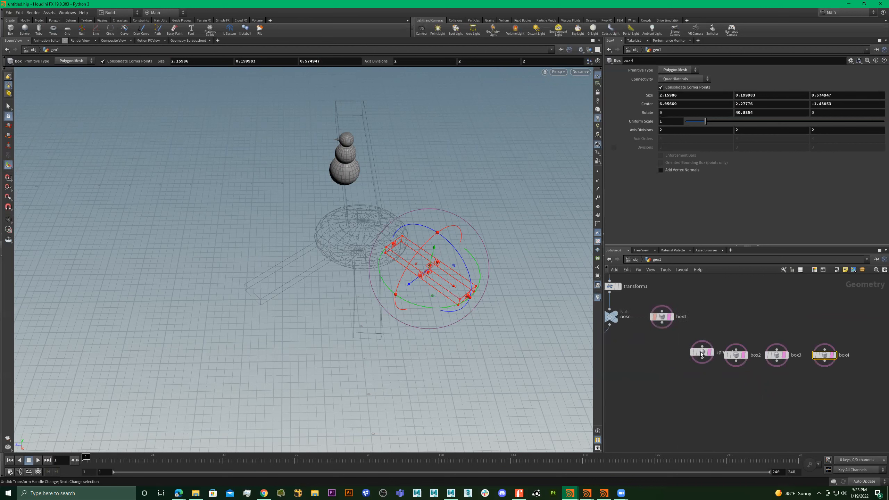
Move box2, box3 and box4 together to a row below sphere4 in the network.
{"action": "scroll", "coordinate": [700, 352], "scroll_direction": "down", "scroll_amount": 2}
{"action": "middle_click_drag", "start_coordinate": [768, 313], "coordinate": [834, 268]}
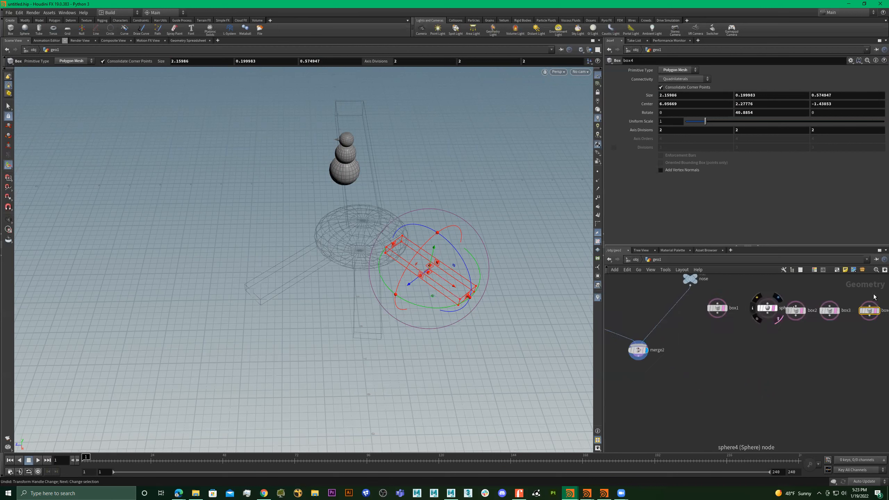
{"action": "left_click", "coordinate": [801, 313], "text": "shift"}
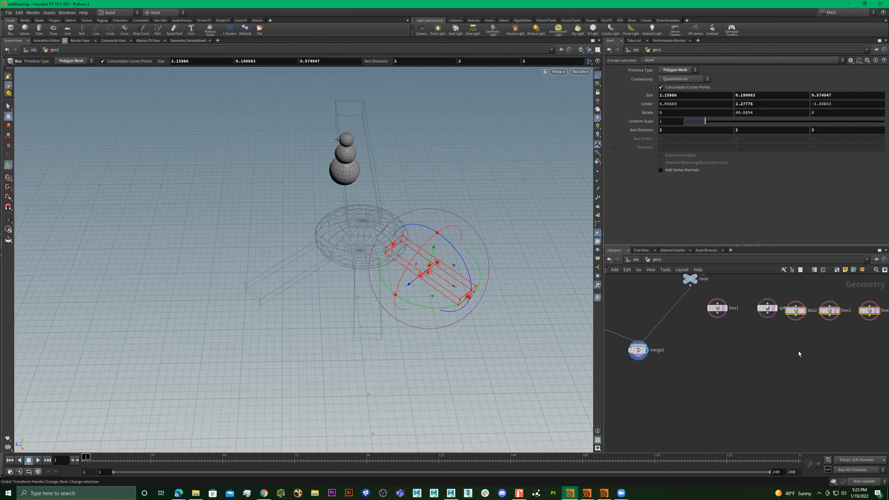
{"action": "left_click_drag", "start_coordinate": [799, 312], "coordinate": [799, 351]}
{"action": "scroll", "coordinate": [759, 336], "scroll_direction": "down", "scroll_amount": 1}
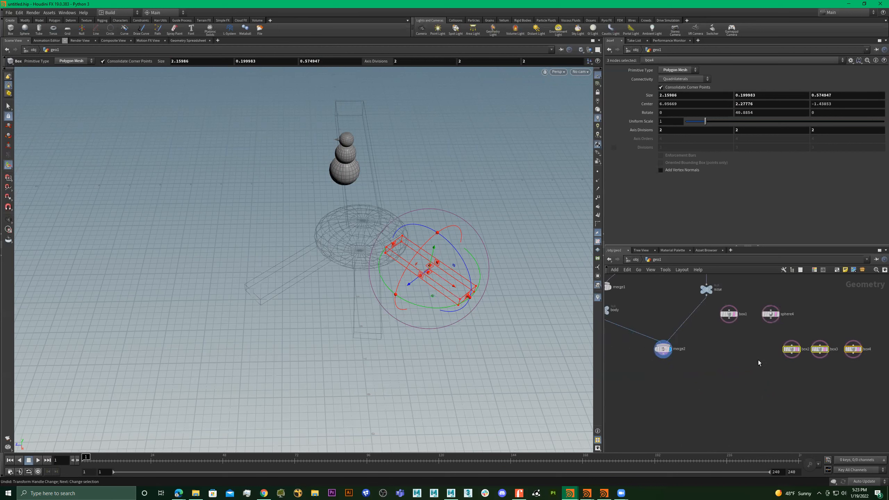
Add a Merge node below the arm and finger nodes.
{"action": "scroll", "coordinate": [759, 360], "scroll_direction": "up", "scroll_amount": 1}
{"action": "key", "text": "Tab"}
{"action": "type", "text": "me"}
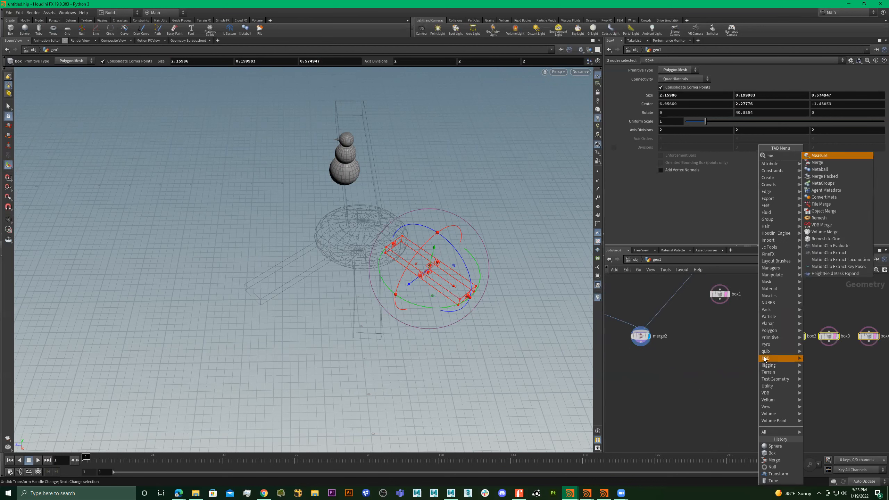
{"action": "type", "text": "r"}
{"action": "key", "text": "Return"}
{"action": "left_click", "coordinate": [765, 357]}
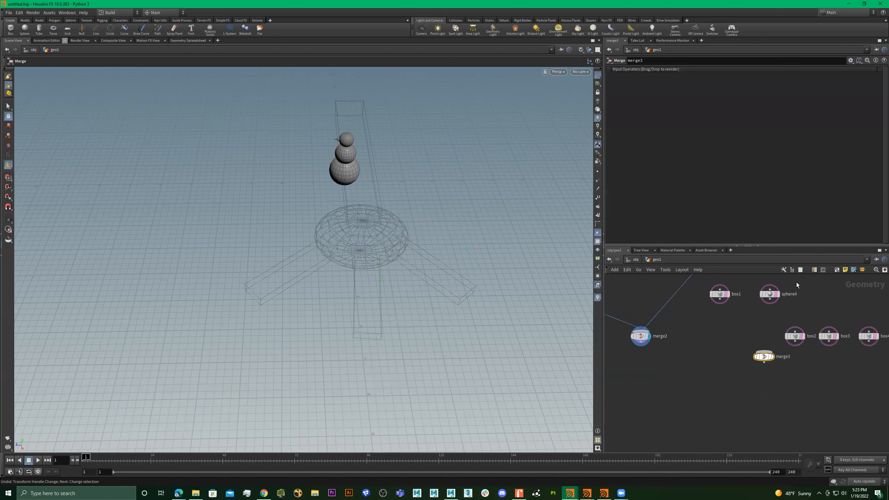
Connect box1, sphere4, box2, box3 and box4 to merge3 and place the merge below them.
{"action": "left_click_drag", "start_coordinate": [702, 283], "coordinate": [786, 323]}
{"action": "scroll", "coordinate": [786, 323], "scroll_direction": "down", "scroll_amount": 3}
{"action": "middle_click_drag", "start_coordinate": [859, 288], "coordinate": [850, 295]}
{"action": "left_click_drag", "start_coordinate": [851, 295], "coordinate": [719, 345]}
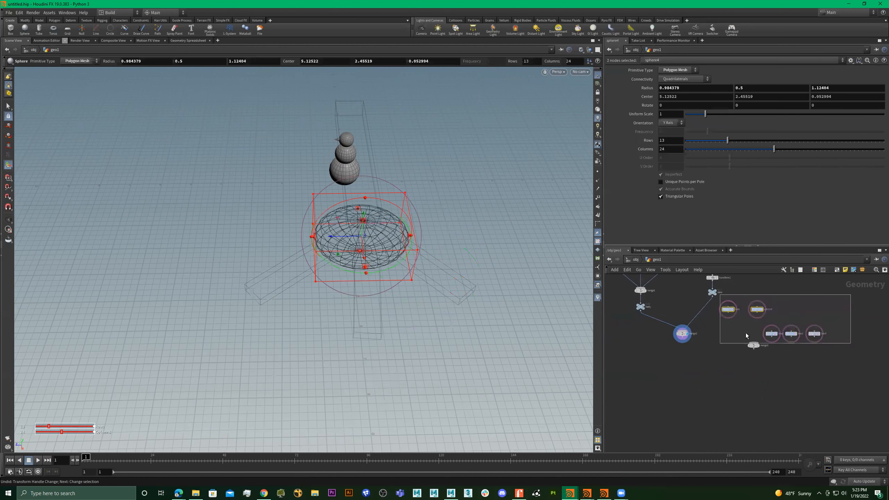
{"action": "scroll", "coordinate": [717, 300], "scroll_direction": "up", "scroll_amount": 3}
{"action": "left_click", "coordinate": [716, 296]}
{"action": "left_click", "coordinate": [758, 358]}
{"action": "left_click_drag", "start_coordinate": [764, 355], "coordinate": [777, 391]}
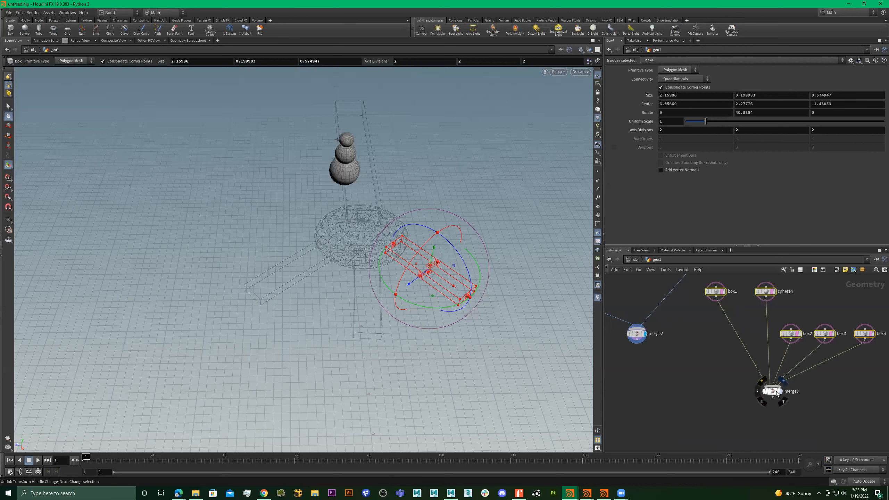
Display merge3, turn off the templates on its five input nodes and show merge2 as a template instead.
{"action": "left_click", "coordinate": [778, 392]}
{"action": "left_click", "coordinate": [748, 342]}
{"action": "scroll", "coordinate": [747, 341], "scroll_direction": "down", "scroll_amount": 5}
{"action": "left_click_drag", "start_coordinate": [790, 320], "coordinate": [759, 330]}
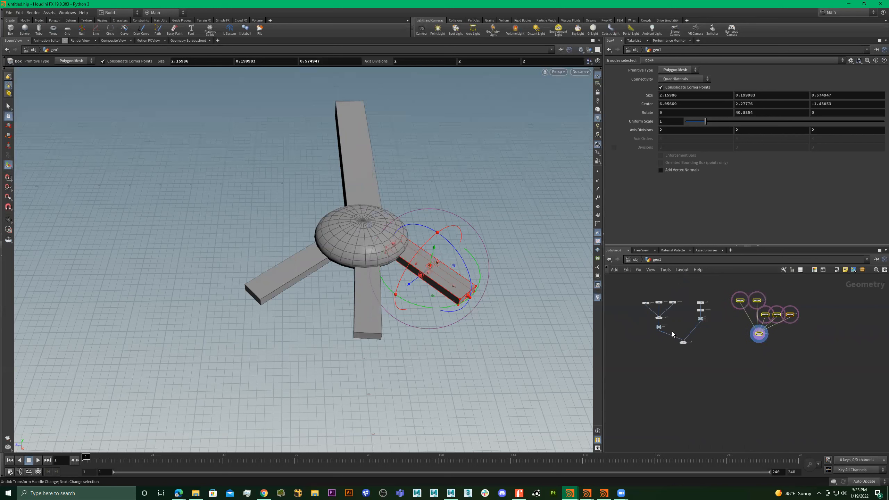
{"action": "scroll", "coordinate": [697, 358], "scroll_direction": "up", "scroll_amount": 5}
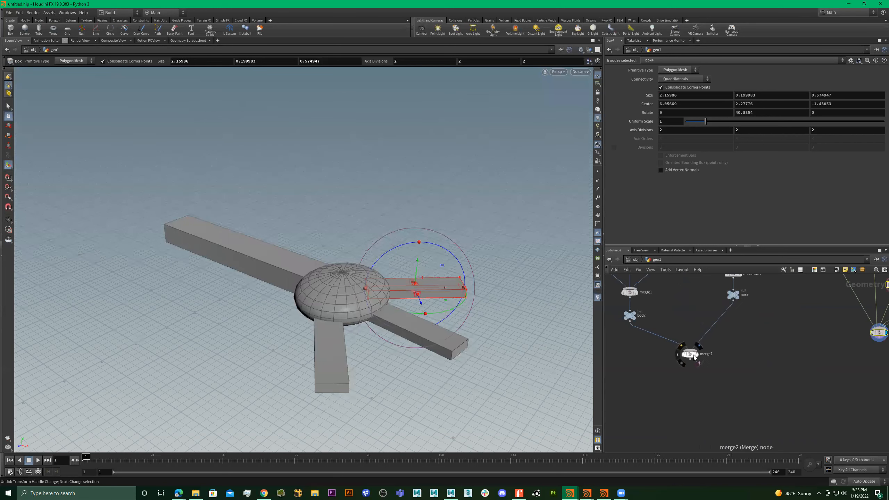
{"action": "left_click", "coordinate": [695, 358]}
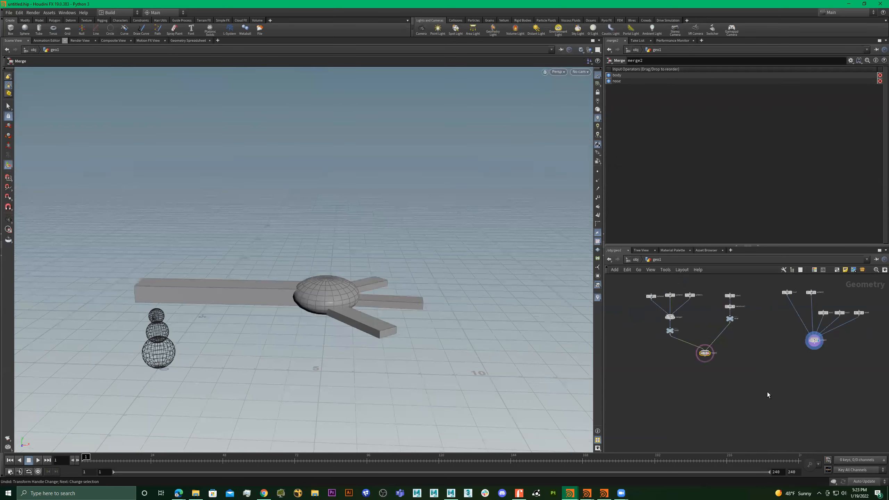
Add a Transform node below merge3, connect it to the merge and display it.
{"action": "scroll", "coordinate": [768, 396], "scroll_direction": "up", "scroll_amount": 3}
{"action": "key", "text": "Tab"}
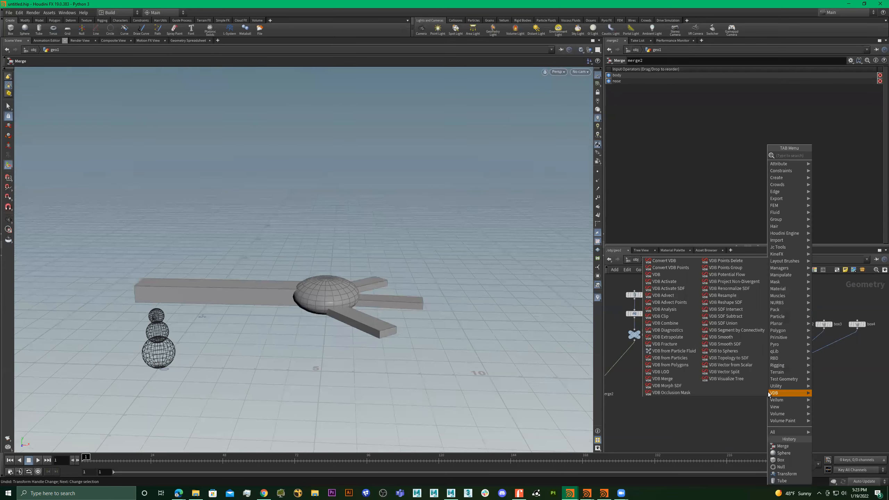
{"action": "type", "text": "tr"}
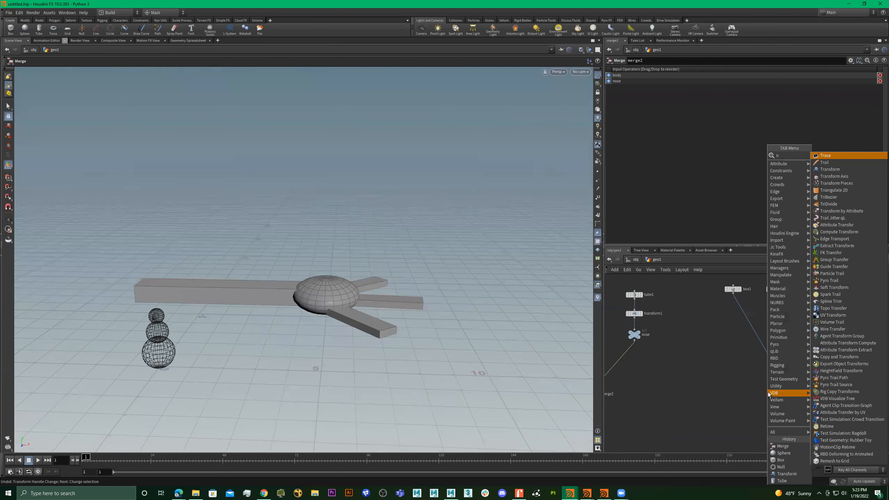
{"action": "key", "text": "Escape"}
{"action": "left_click", "coordinate": [768, 392]}
{"action": "scroll", "coordinate": [777, 377], "scroll_direction": "up", "scroll_amount": 2}
{"action": "left_click_drag", "start_coordinate": [782, 377], "coordinate": [781, 401]}
{"action": "key", "text": "Escape"}
Try moving the merged arm toward the snowman with transform2, and undo the moves.
{"action": "left_click_drag", "start_coordinate": [296, 280], "coordinate": [242, 305]}
{"action": "middle_click_drag", "start_coordinate": [312, 331], "coordinate": [320, 327]}
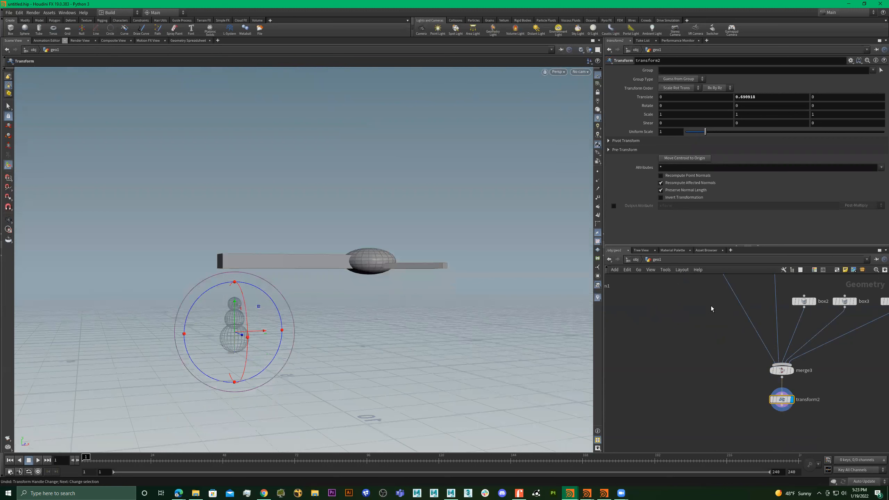
{"action": "key", "text": "ctrl+z"}
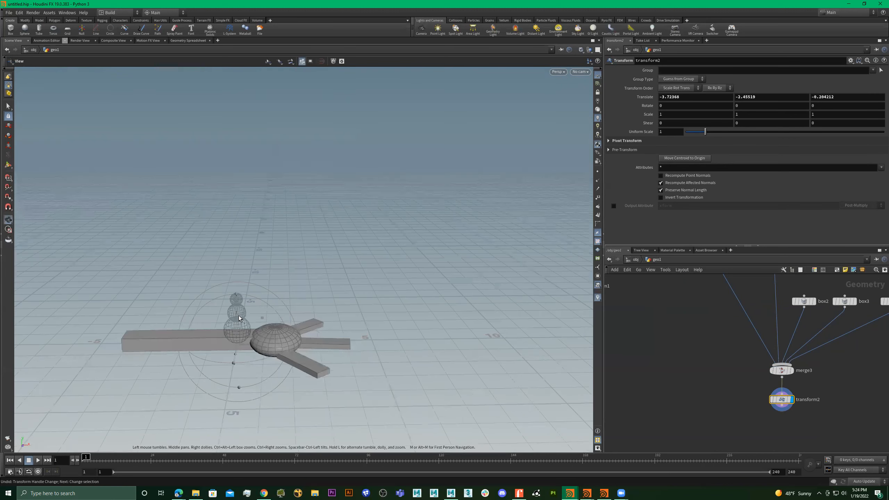
{"action": "left_click_drag", "start_coordinate": [311, 337], "coordinate": [297, 338], "text": "alt"}
{"action": "key", "text": "ctrl+z"}
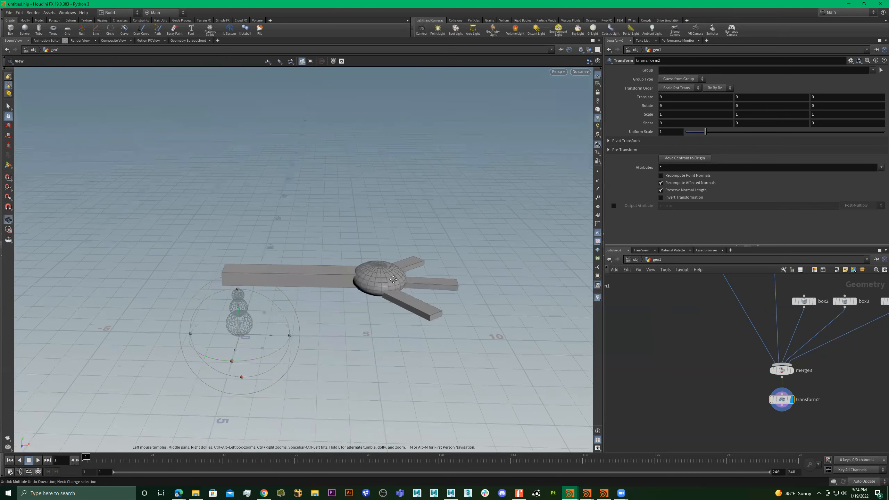
Set transform2's pivot translate to -0.4, 2.4, -0.05, placing the pivot at the shoulder end of the arm.
{"action": "key", "text": "Return"}
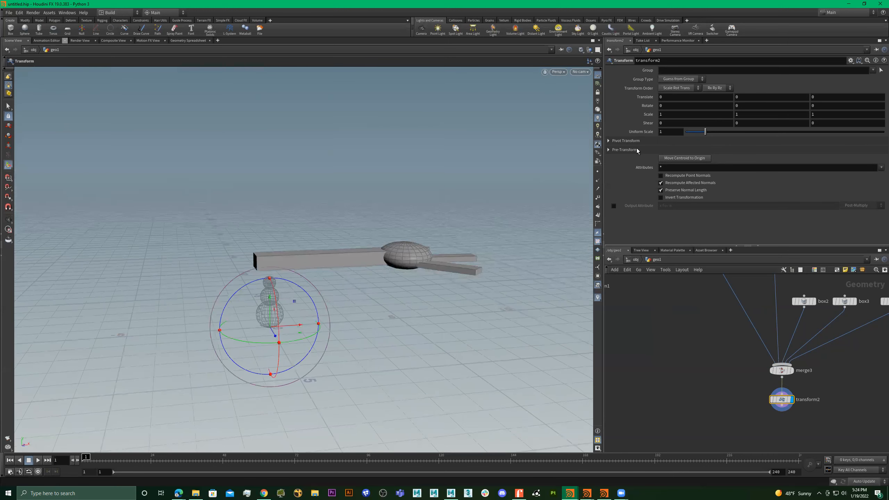
{"action": "left_click", "coordinate": [622, 141]}
{"action": "middle_click_drag", "start_coordinate": [743, 150], "coordinate": [884, 150]}
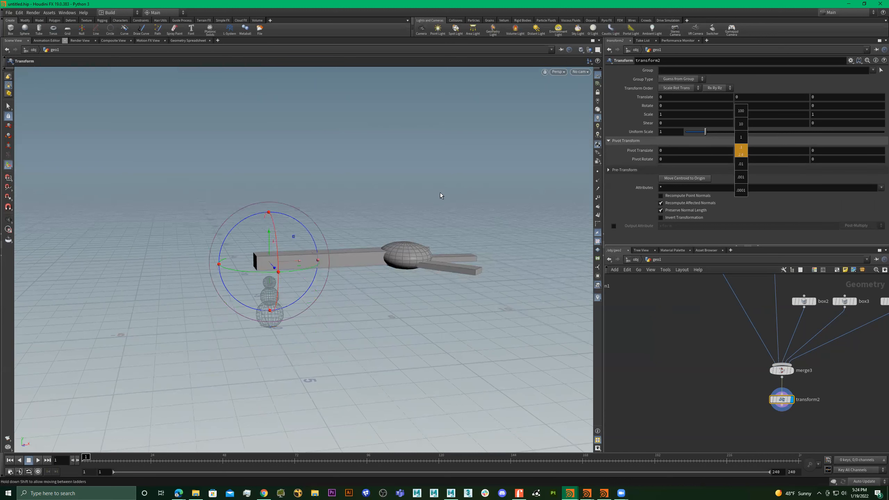
{"action": "left_click_drag", "start_coordinate": [429, 198], "coordinate": [499, 251], "text": "alt"}
{"action": "left_click_drag", "start_coordinate": [587, 238], "coordinate": [482, 183]}
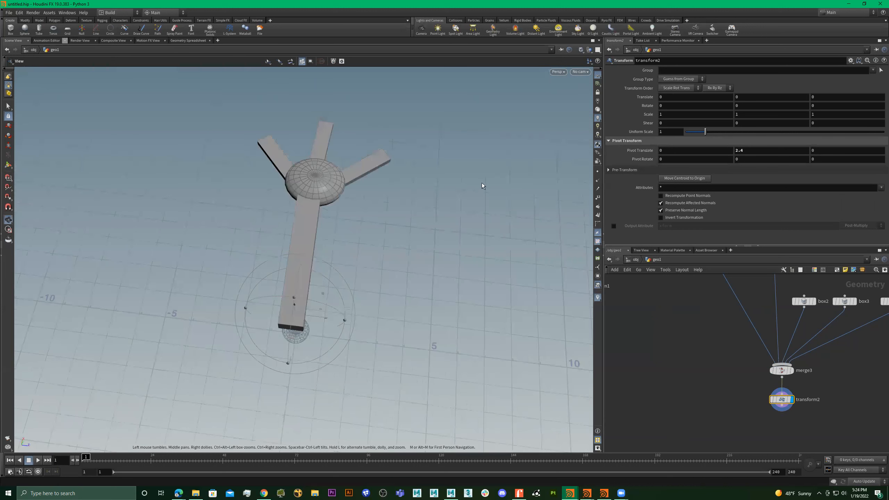
{"action": "left_click_drag", "start_coordinate": [395, 244], "coordinate": [401, 242], "text": "alt"}
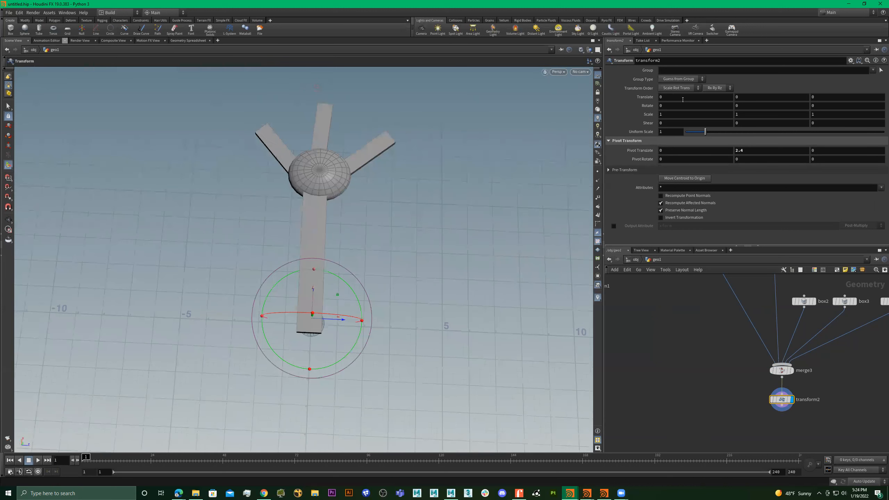
{"action": "middle_click_drag", "start_coordinate": [681, 150], "coordinate": [656, 161]}
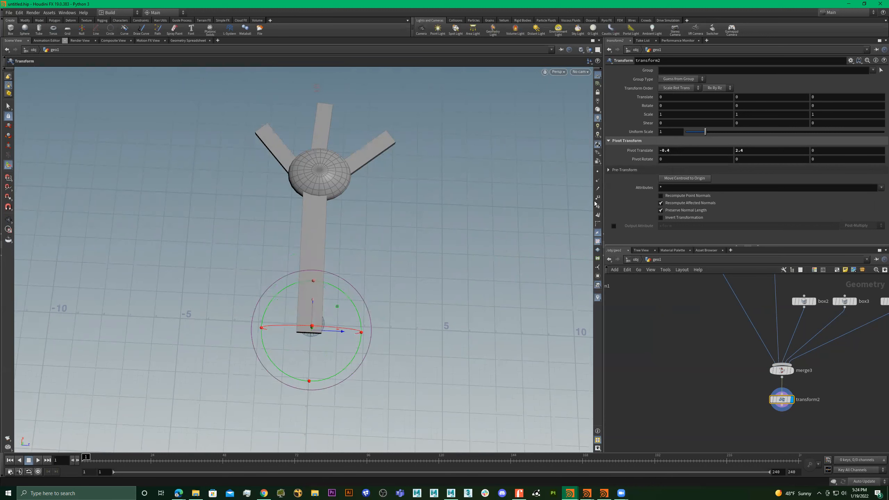
{"action": "middle_click_drag", "start_coordinate": [828, 148], "coordinate": [868, 161]}
{"action": "left_click_drag", "start_coordinate": [447, 261], "coordinate": [314, 109], "text": "alt"}
{"action": "left_click_drag", "start_coordinate": [342, 195], "coordinate": [338, 187], "text": "alt"}
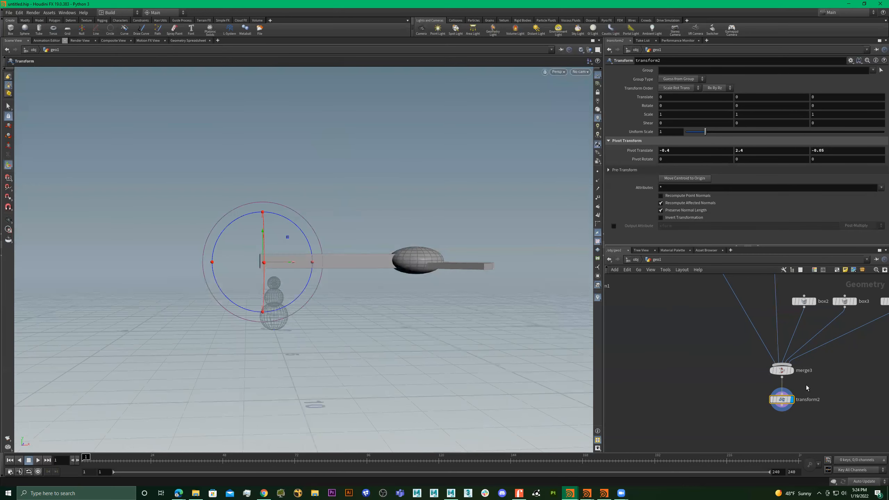
Move the arm onto the snowman to a translate of about (0.40, -1.41, 0) and reduce its uniform scale to 0.12.
{"action": "left_click_drag", "start_coordinate": [707, 134], "coordinate": [690, 137]}
{"action": "left_click_drag", "start_coordinate": [311, 246], "coordinate": [343, 336], "text": "alt"}
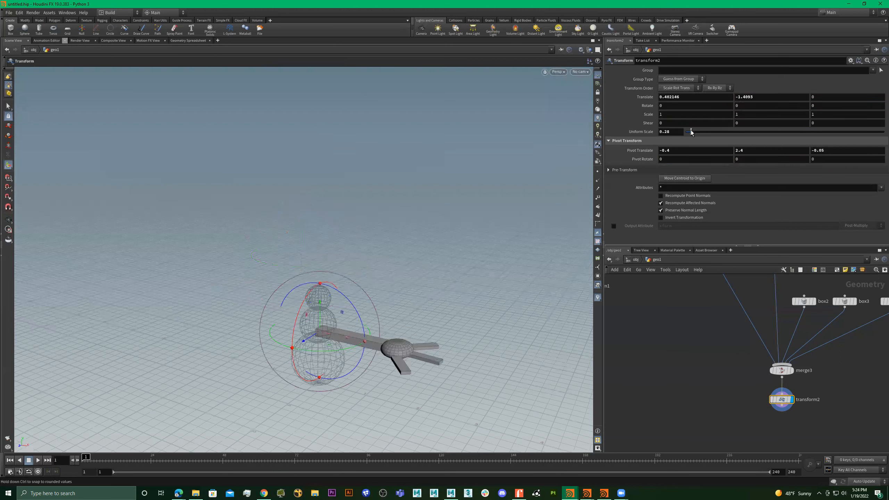
{"action": "left_click_drag", "start_coordinate": [691, 132], "coordinate": [690, 132]}
{"action": "middle_click_drag", "start_coordinate": [676, 131], "coordinate": [655, 151]}
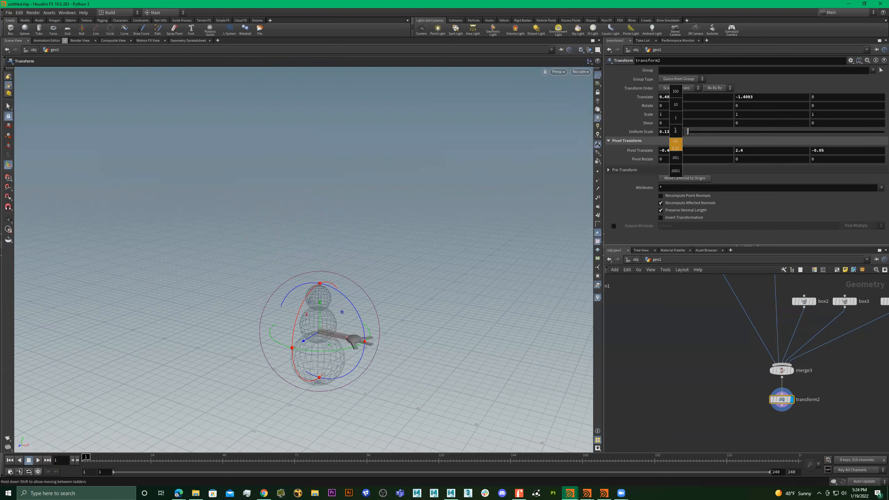
Raise the arm and shift it outward to the side of the middle sphere, at a translate of about (0.62, -1.22, 0).
{"action": "left_click_drag", "start_coordinate": [356, 292], "coordinate": [373, 275], "text": "alt"}
{"action": "left_click_drag", "start_coordinate": [310, 322], "coordinate": [311, 311]}
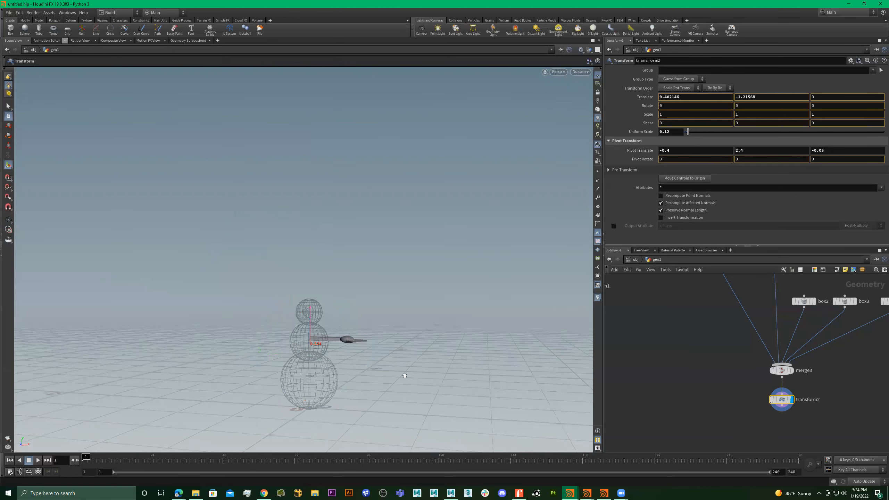
{"action": "left_click_drag", "start_coordinate": [404, 376], "coordinate": [394, 385], "text": "alt"}
{"action": "scroll", "coordinate": [354, 329], "scroll_direction": "up", "scroll_amount": 3}
{"action": "left_click_drag", "start_coordinate": [339, 316], "coordinate": [356, 319], "text": "alt"}
Duplicate the nose Null, place the copy below transform2 and connect it to the transform's output.
{"action": "scroll", "coordinate": [839, 395], "scroll_direction": "down", "scroll_amount": 3}
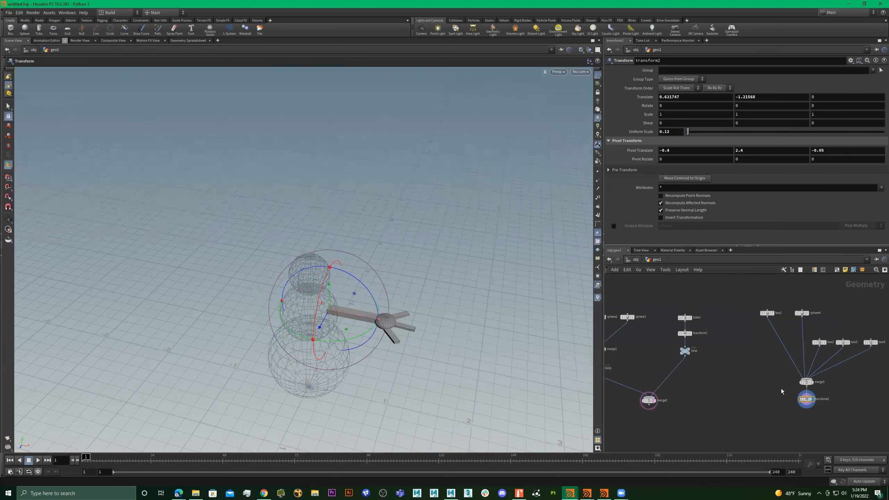
{"action": "scroll", "coordinate": [781, 388], "scroll_direction": "down", "scroll_amount": 2}
{"action": "scroll", "coordinate": [676, 340], "scroll_direction": "down", "scroll_amount": 2}
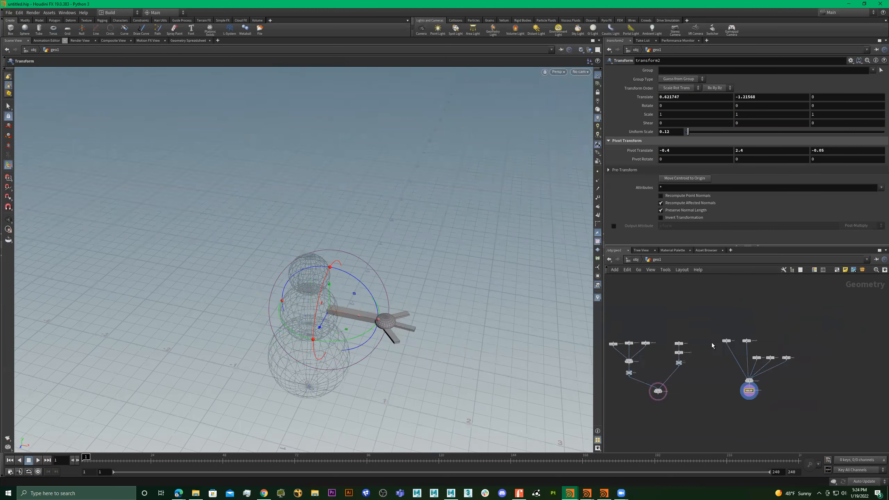
{"action": "scroll", "coordinate": [655, 324], "scroll_direction": "up", "scroll_amount": 2}
{"action": "scroll", "coordinate": [651, 322], "scroll_direction": "up", "scroll_amount": 2}
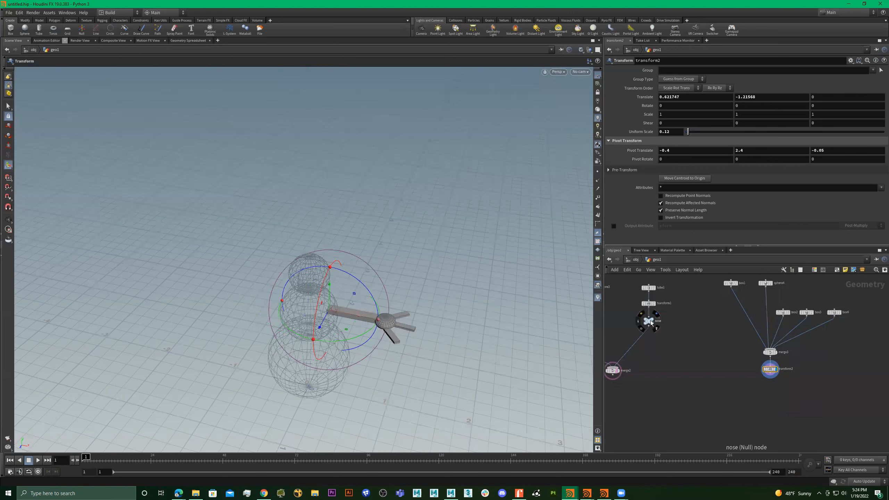
{"action": "left_click_drag", "start_coordinate": [751, 396], "coordinate": [792, 383], "text": "alt"}
{"action": "scroll", "coordinate": [772, 387], "scroll_direction": "up", "scroll_amount": 3}
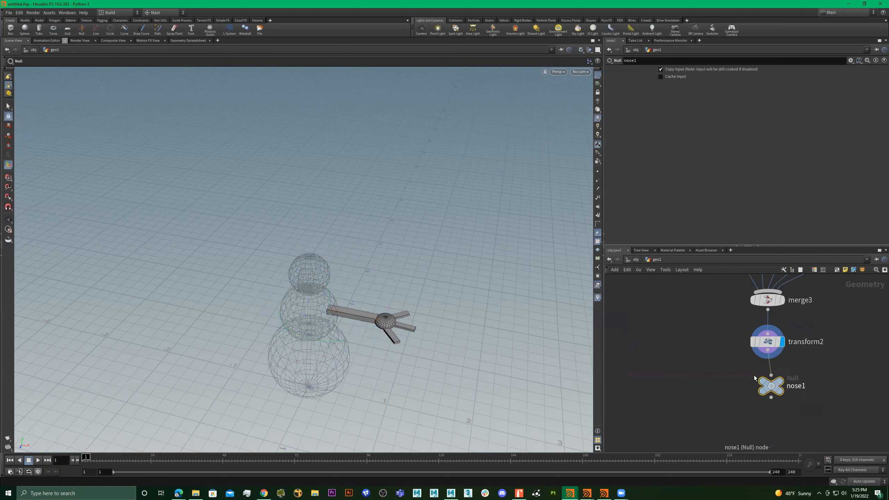
Rename the copied nose Null below transform2 as Arm_L.
{"action": "scroll", "coordinate": [793, 382], "scroll_direction": "up", "scroll_amount": 3}
{"action": "double_click", "coordinate": [794, 381]}
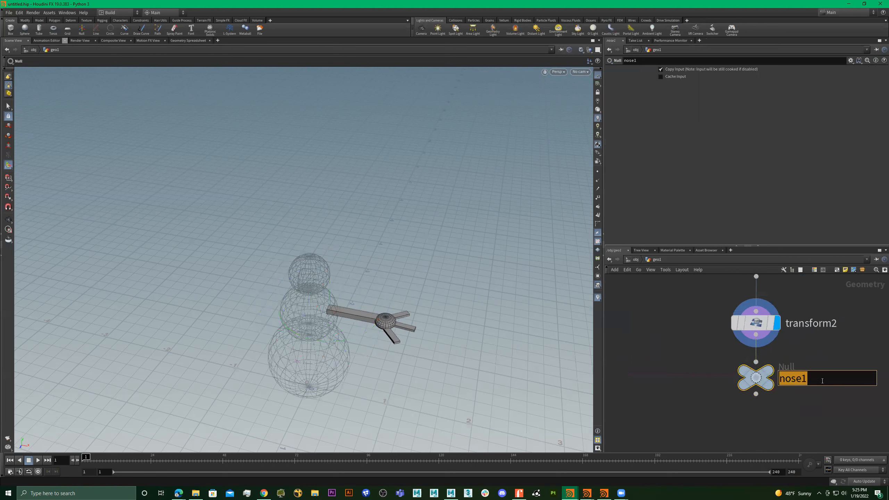
{"action": "type", "text": "Arm_L"}
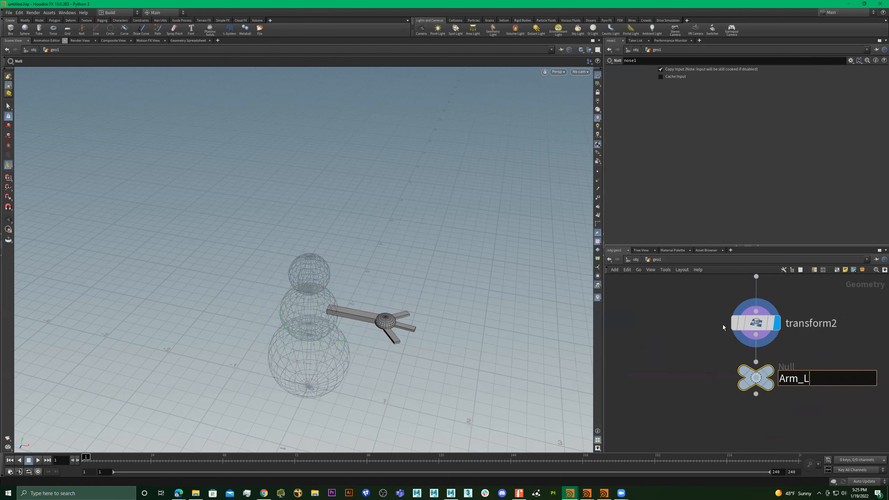
{"action": "key", "text": "Return"}
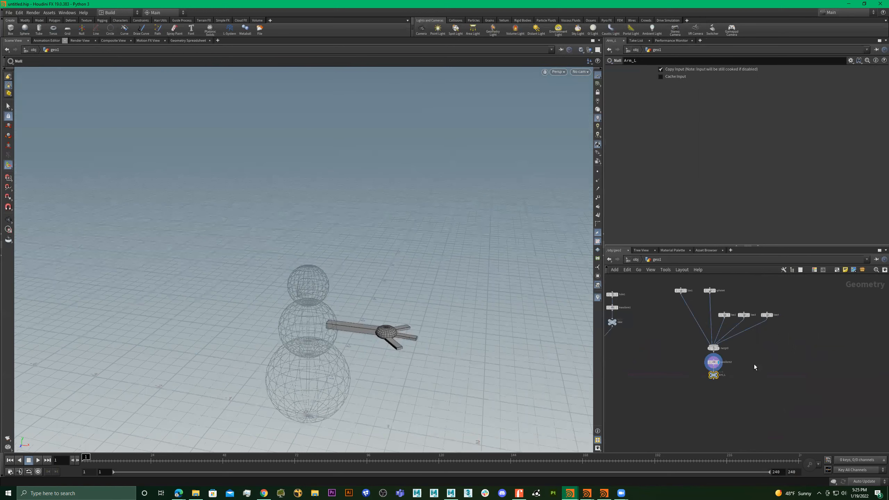
Duplicate the whole arm branch, from its box and sphere nodes down to the Arm_L Null, beside the original.
{"action": "scroll", "coordinate": [814, 355], "scroll_direction": "down", "scroll_amount": 3}
{"action": "left_click_drag", "start_coordinate": [800, 307], "coordinate": [760, 353]}
{"action": "mouse_move", "coordinate": [759, 352]}
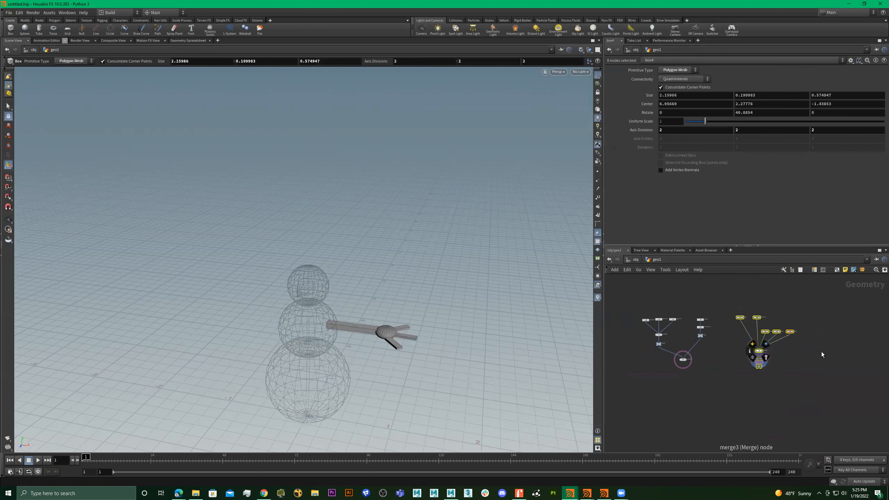
{"action": "key", "text": "ctrl+c"}
{"action": "key", "text": "ctrl+v"}
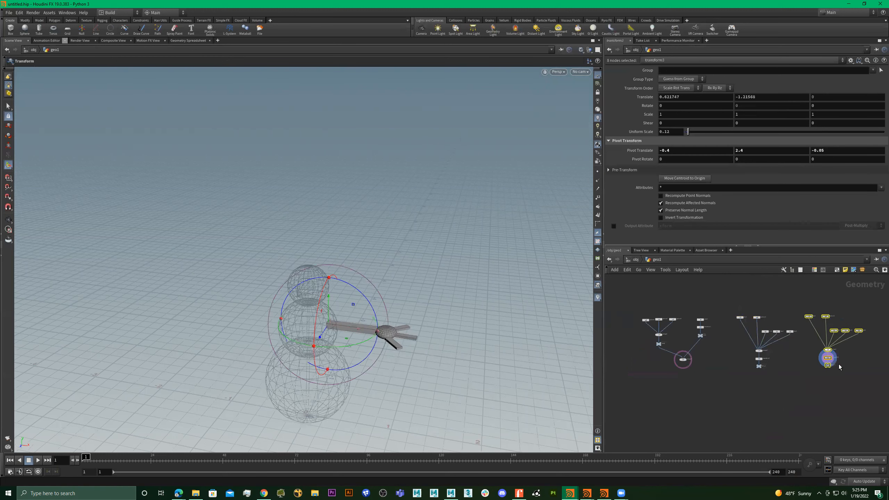
Rename the Null at the end of the duplicated arm branch as Arm_R.
{"action": "scroll", "coordinate": [837, 367], "scroll_direction": "up", "scroll_amount": 5}
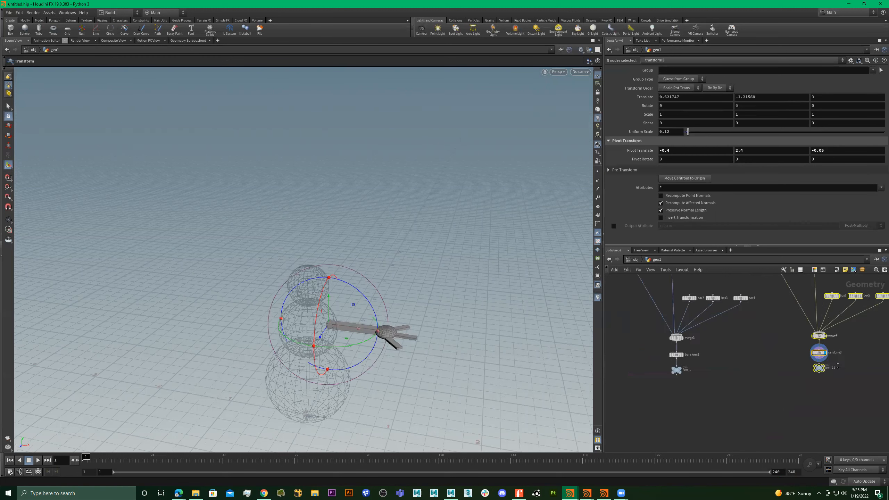
{"action": "scroll", "coordinate": [837, 366], "scroll_direction": "up", "scroll_amount": 2}
{"action": "double_click", "coordinate": [837, 366]}
{"action": "key", "text": "BackSpace"}
{"action": "type", "text": "R"}
{"action": "key", "text": "Return"}
{"action": "scroll", "coordinate": [753, 361], "scroll_direction": "down", "scroll_amount": 5}
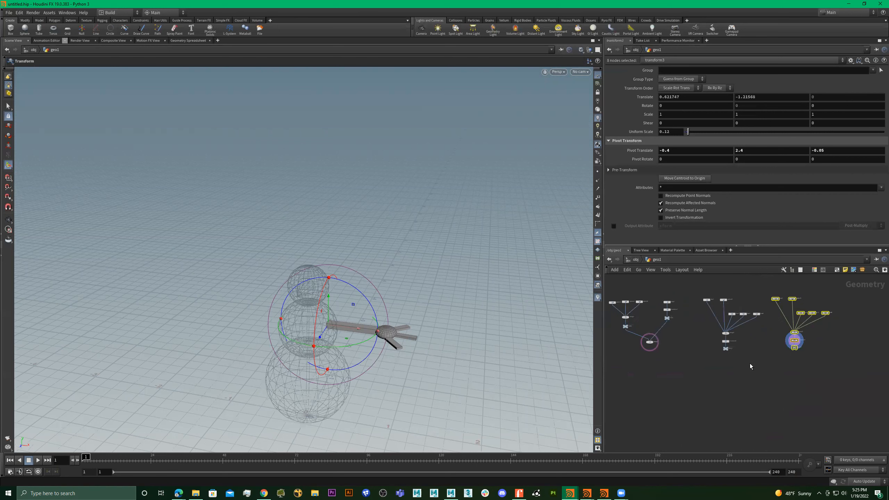
{"action": "scroll", "coordinate": [753, 372], "scroll_direction": "up", "scroll_amount": 1}
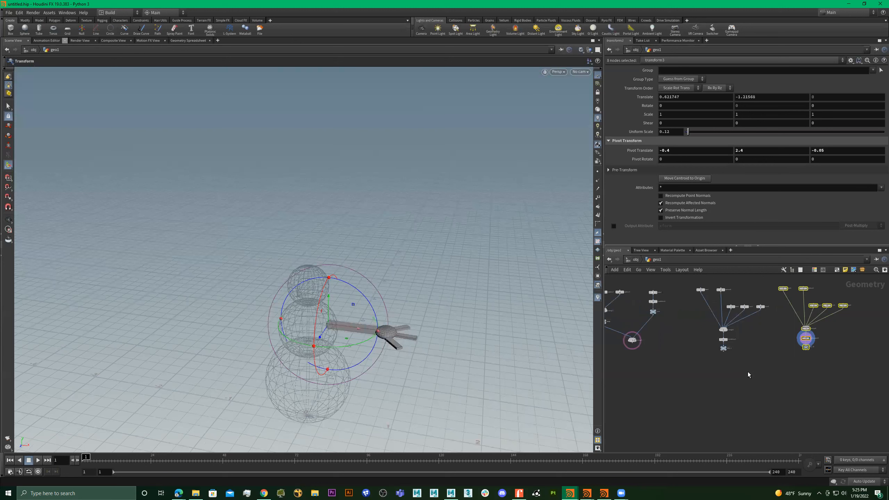
{"action": "key", "text": "Tab"}
{"action": "key", "text": "Escape"}
{"action": "key", "text": "Tab"}
{"action": "type", "text": "merg"}
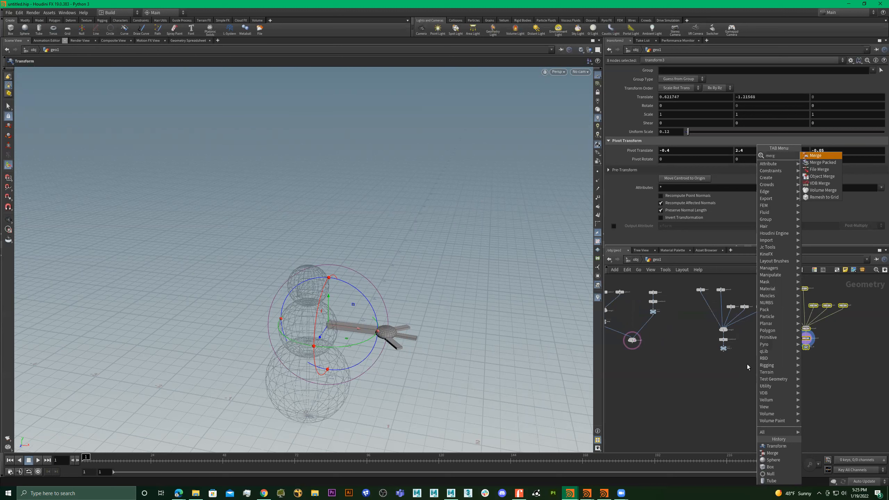
{"action": "key", "text": "Return"}
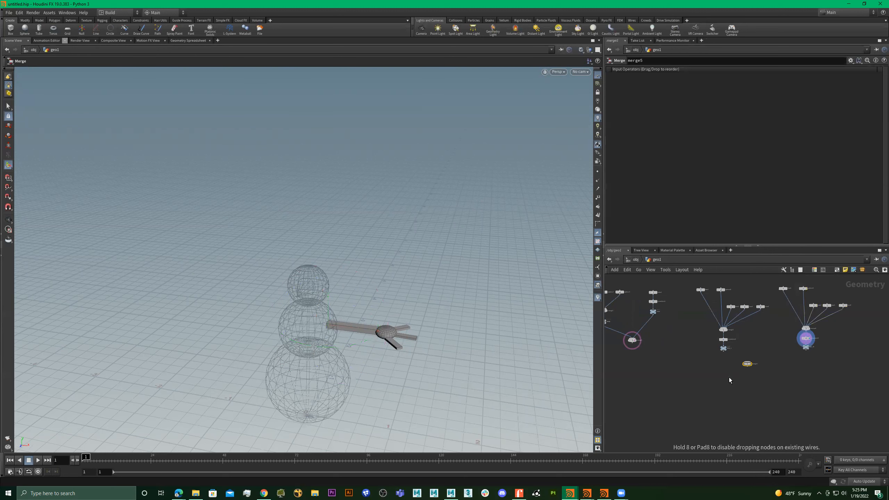
{"action": "key", "text": "Delete"}
Move merge2 below the part branches, connect the Arm_L and Arm_R Nulls to its input, and display the merged result.
{"action": "left_click", "coordinate": [632, 340]}
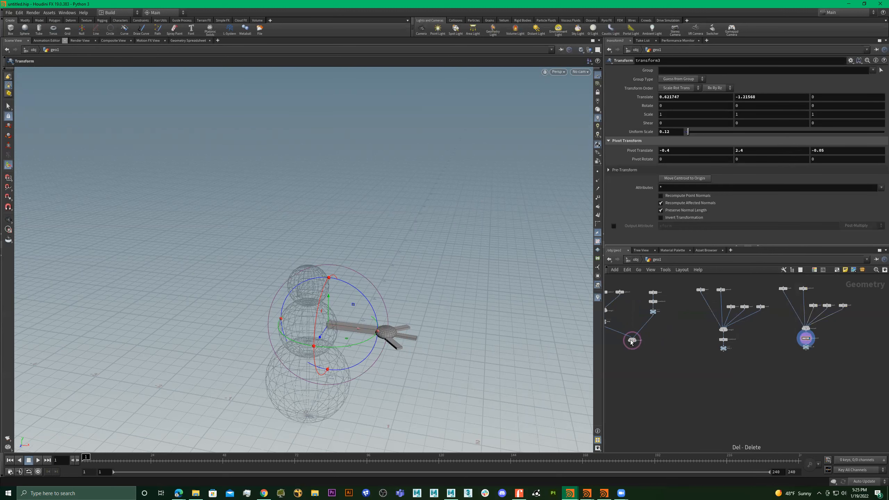
{"action": "left_click_drag", "start_coordinate": [633, 340], "coordinate": [629, 401]}
{"action": "middle_click_drag", "start_coordinate": [755, 357], "coordinate": [807, 347]}
{"action": "left_click_drag", "start_coordinate": [886, 349], "coordinate": [777, 345]}
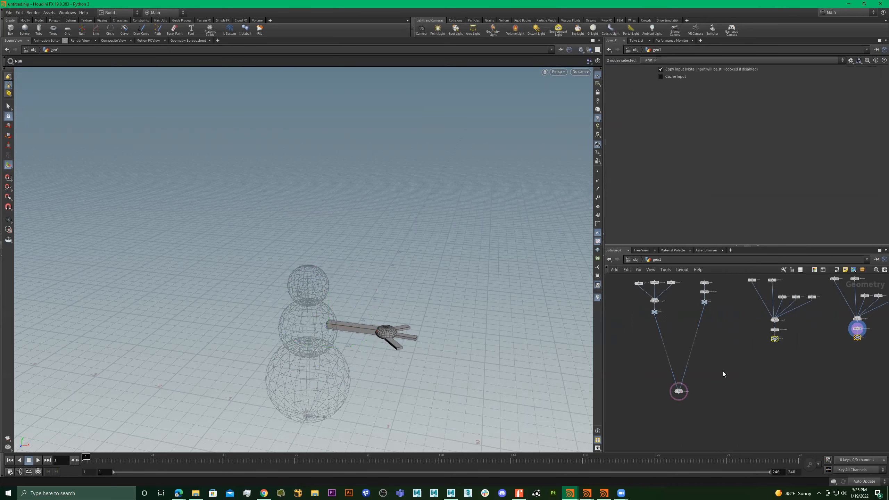
{"action": "left_click", "coordinate": [685, 394]}
{"action": "scroll", "coordinate": [687, 396], "scroll_direction": "up", "scroll_amount": 3}
{"action": "key", "text": "r"}
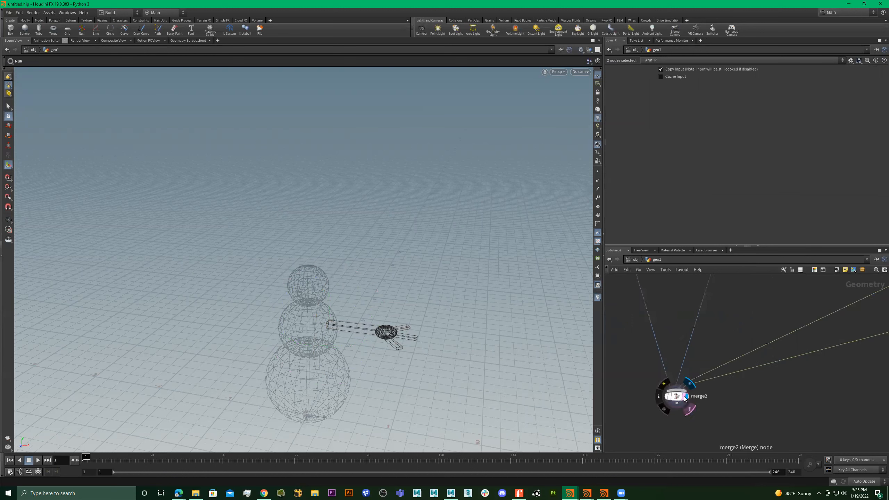
{"action": "left_click", "coordinate": [675, 396]}
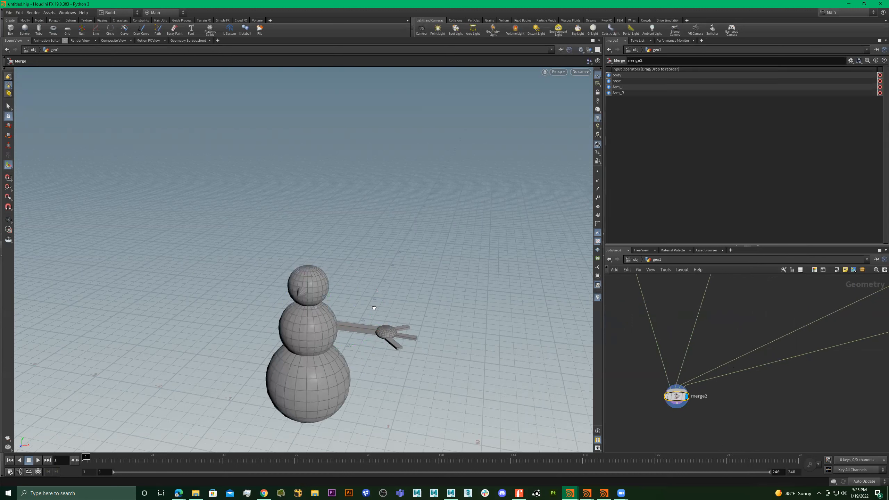
Inspect the transform3, transform2 and Arm_L nodes of the two arm branches.
{"action": "scroll", "coordinate": [753, 378], "scroll_direction": "down", "scroll_amount": 5}
{"action": "scroll", "coordinate": [785, 337], "scroll_direction": "up", "scroll_amount": 5}
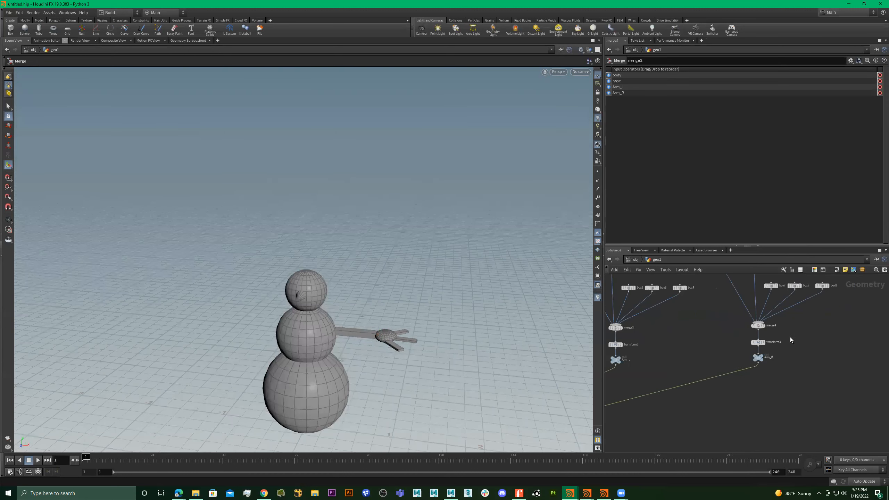
{"action": "left_click", "coordinate": [745, 345]}
{"action": "middle_click_drag", "start_coordinate": [668, 339], "coordinate": [738, 333]}
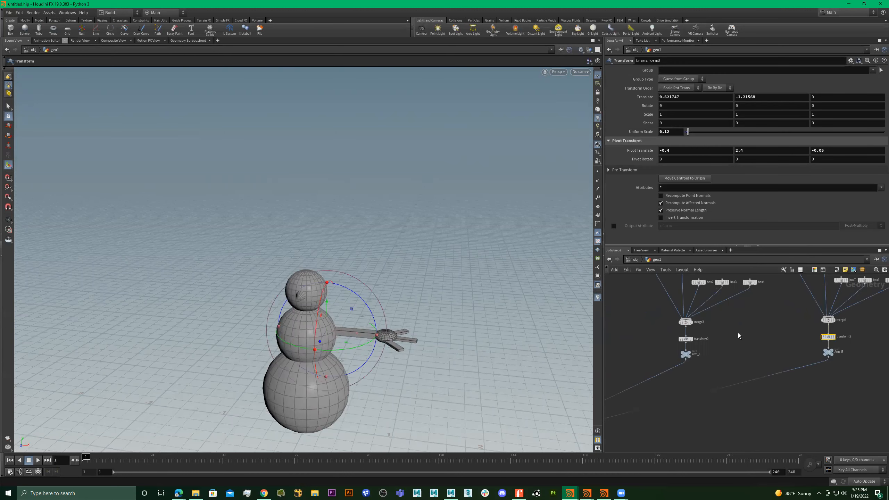
{"action": "left_click", "coordinate": [687, 339]}
{"action": "left_click", "coordinate": [684, 356]}
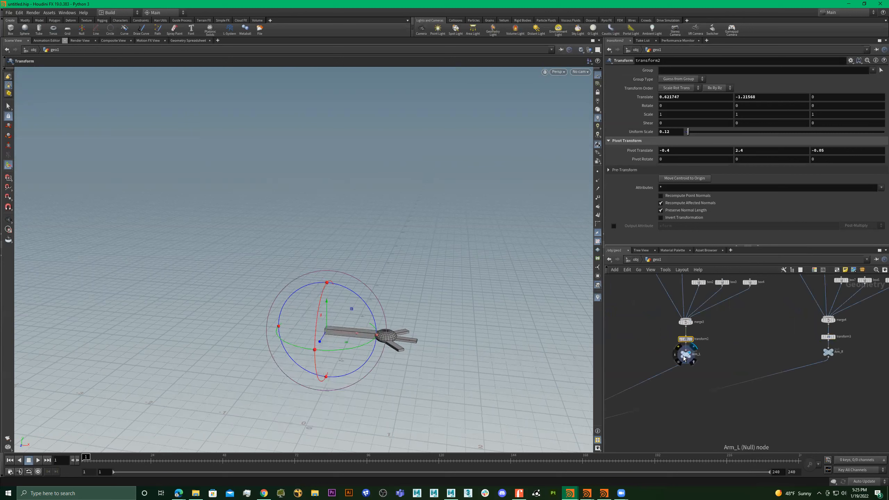
{"action": "key", "text": "Down"}
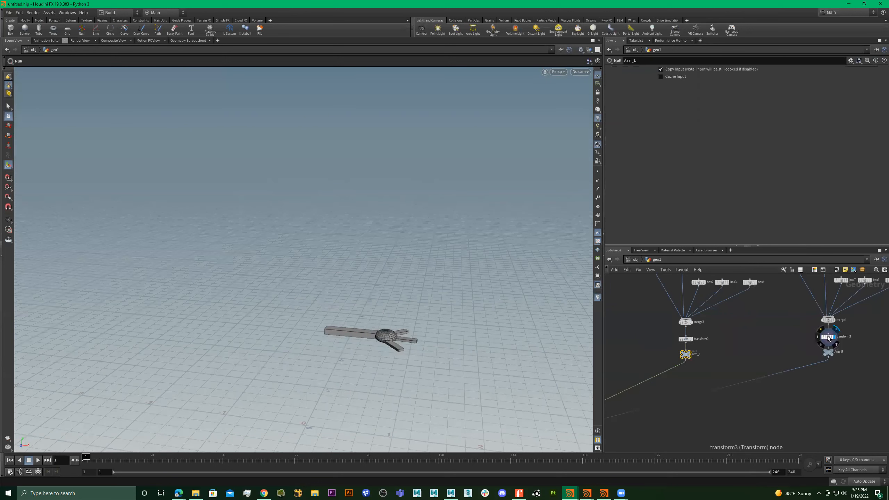
Display transform3 of the Arm_R branch and show merge2 as a template wireframe for reference.
{"action": "left_click", "coordinate": [829, 337]}
{"action": "scroll", "coordinate": [816, 368], "scroll_direction": "down", "scroll_amount": 4}
{"action": "middle_click_drag", "start_coordinate": [652, 396], "coordinate": [701, 366]}
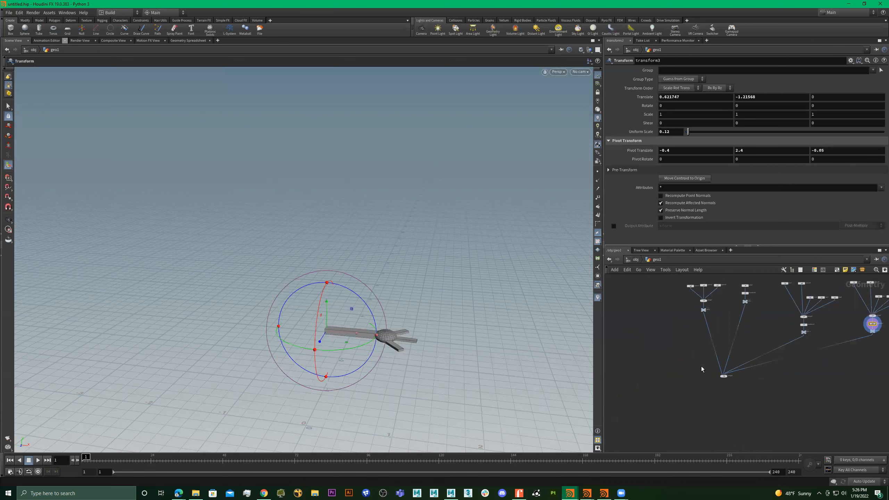
{"action": "scroll", "coordinate": [696, 374], "scroll_direction": "up", "scroll_amount": 5}
{"action": "left_click", "coordinate": [696, 374]}
{"action": "scroll", "coordinate": [770, 374], "scroll_direction": "down", "scroll_amount": 5}
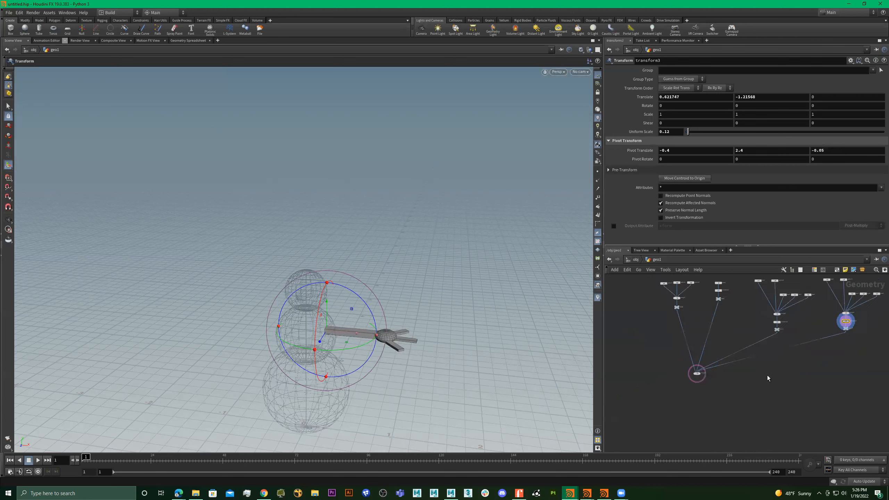
Set transform2's translate to 0.6 in X and -1.2 in Y for the Arm_L branch.
{"action": "scroll", "coordinate": [844, 329], "scroll_direction": "up", "scroll_amount": 5}
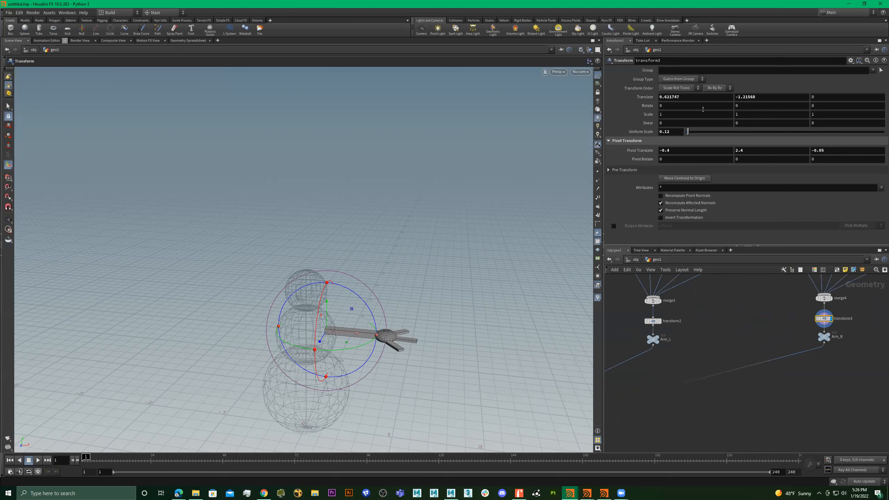
{"action": "middle_click_drag", "start_coordinate": [467, 246], "coordinate": [526, 220], "text": "alt"}
{"action": "left_click", "coordinate": [653, 321]}
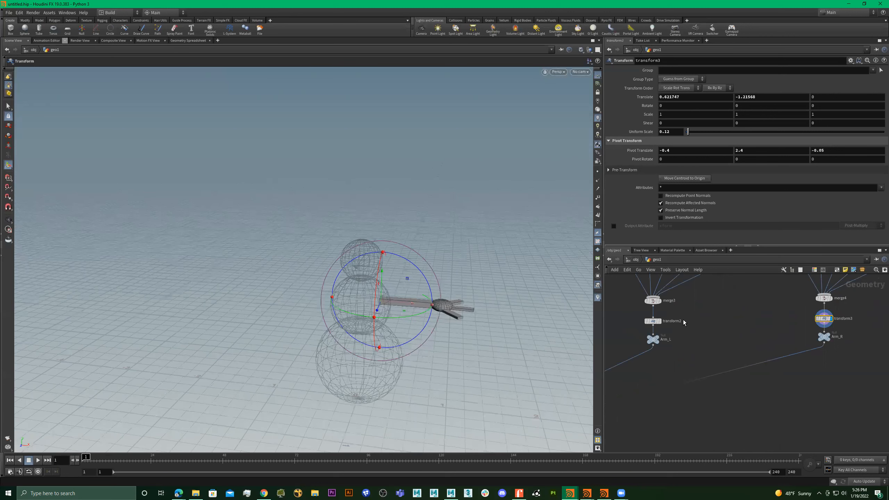
{"action": "double_click", "coordinate": [669, 101]}
{"action": "key", "text": "BackSpace"}
{"action": "key", "text": "Return"}
{"action": "left_click_drag", "start_coordinate": [695, 99], "coordinate": [603, 93]}
{"action": "type", "text": ".6"}
{"action": "key", "text": "Return"}
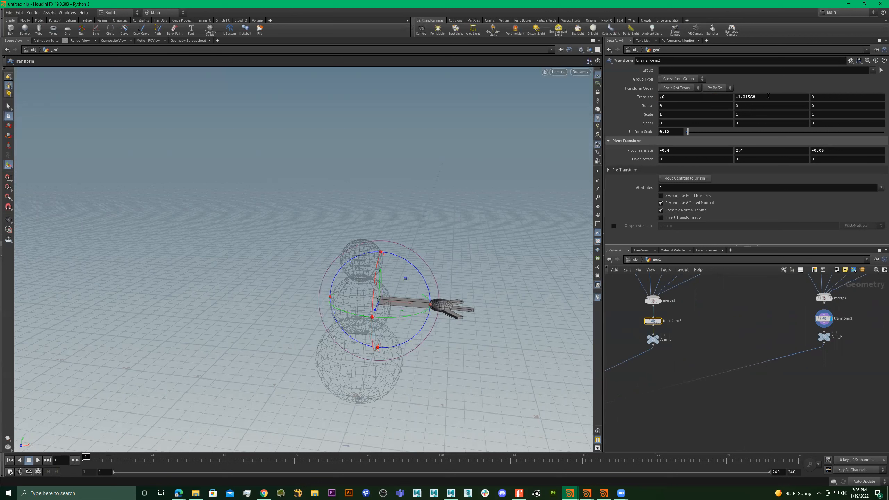
{"action": "key", "text": "Tab"}
{"action": "type", "text": "-1.2"}
{"action": "key", "text": "Return"}
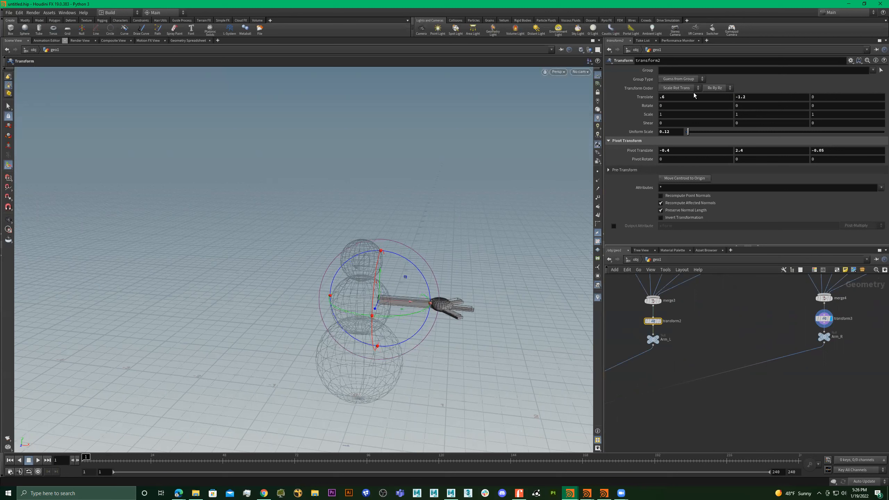
Compare transform2 and transform3 against the snowman's middle sphere, finishing with transform3 of the Arm_R branch selected.
{"action": "key", "text": "Escape"}
{"action": "left_click_drag", "start_coordinate": [705, 281], "coordinate": [703, 305]}
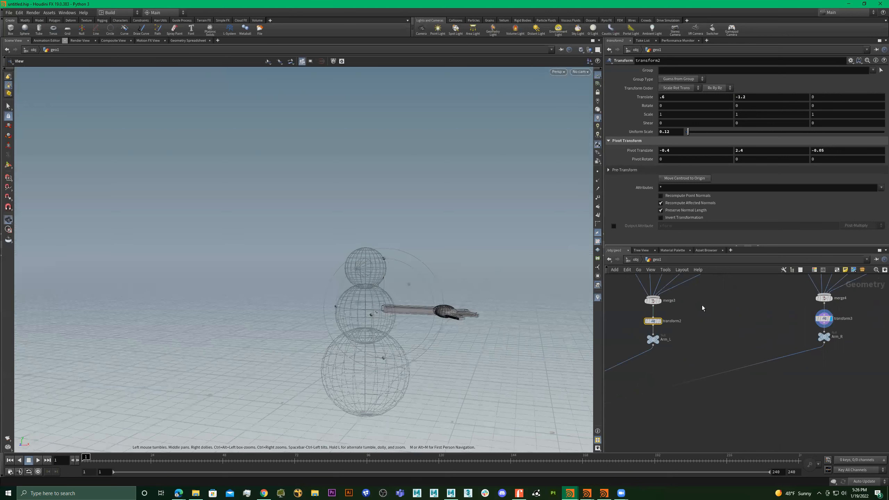
{"action": "key", "text": "Return"}
{"action": "left_click_drag", "start_coordinate": [479, 301], "coordinate": [499, 310], "text": "alt"}
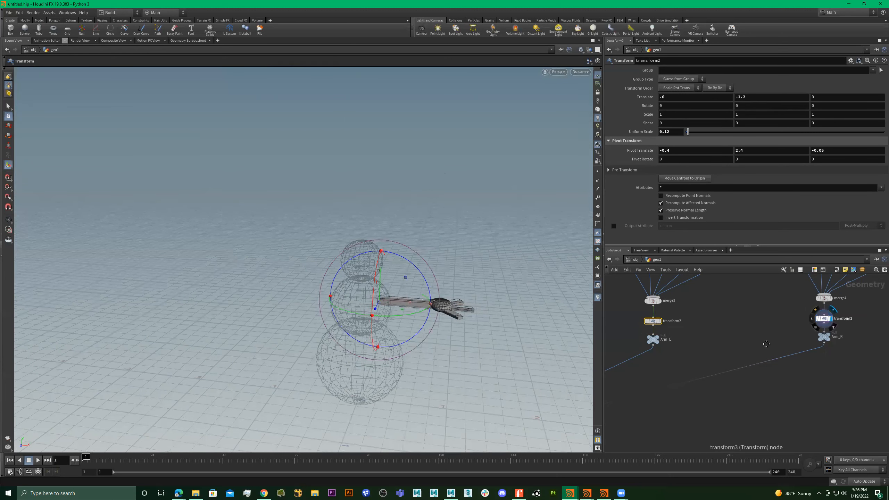
{"action": "middle_click_drag", "start_coordinate": [852, 327], "coordinate": [861, 356]}
{"action": "left_click", "coordinate": [834, 348]}
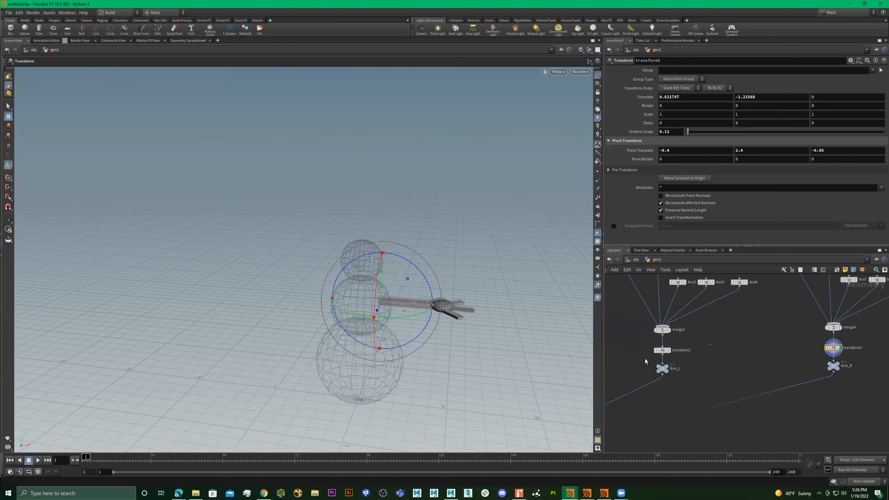
{"action": "left_click", "coordinate": [663, 351]}
{"action": "right_click_drag", "start_coordinate": [451, 314], "coordinate": [511, 294], "text": "alt"}
{"action": "left_click_drag", "start_coordinate": [511, 294], "coordinate": [515, 274], "text": "alt"}
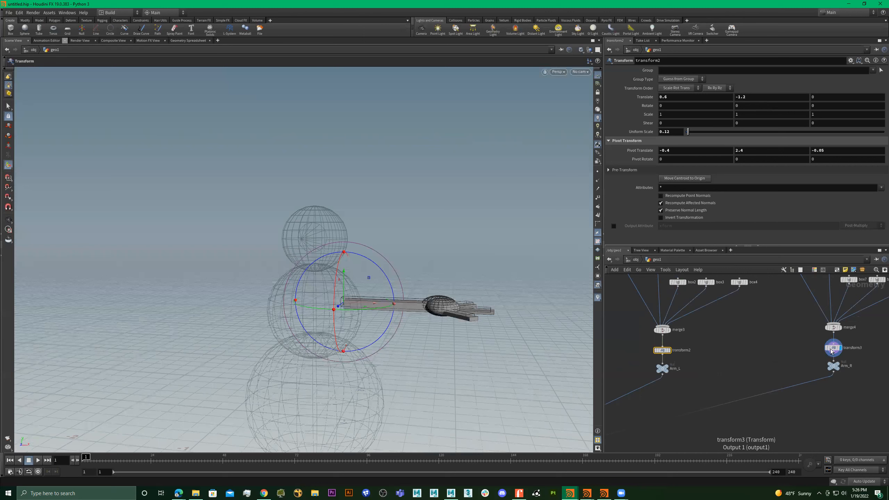
{"action": "left_click_drag", "start_coordinate": [868, 350], "coordinate": [764, 364]}
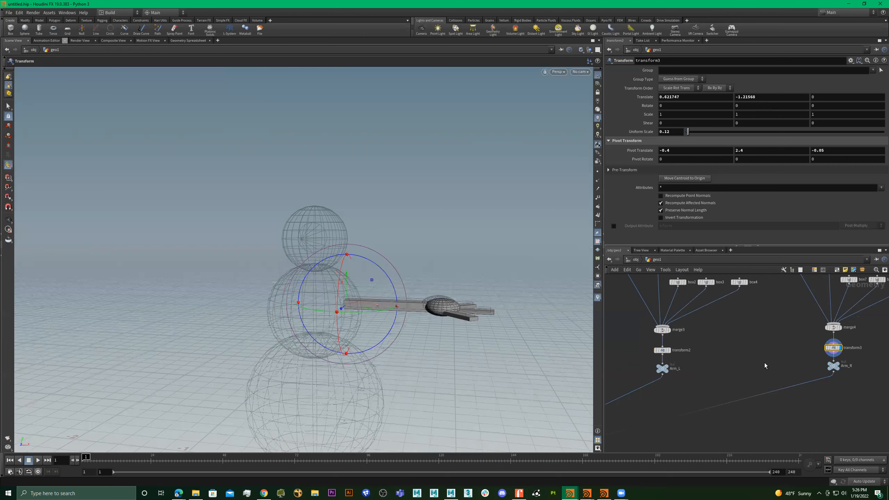
Replace the right arm's transform node with a copy of transform2 wired between merge4 and Arm_R.
{"action": "key", "text": "Delete"}
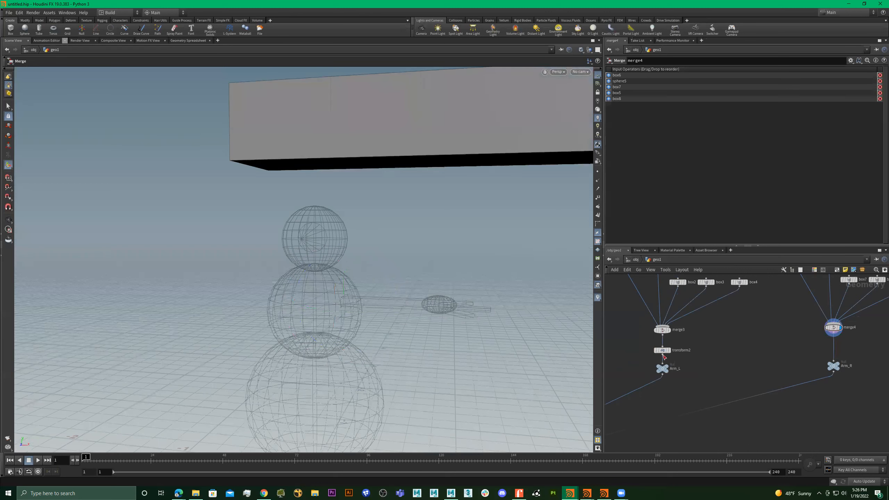
{"action": "left_click", "coordinate": [663, 351]}
{"action": "key", "text": "ctrl+c"}
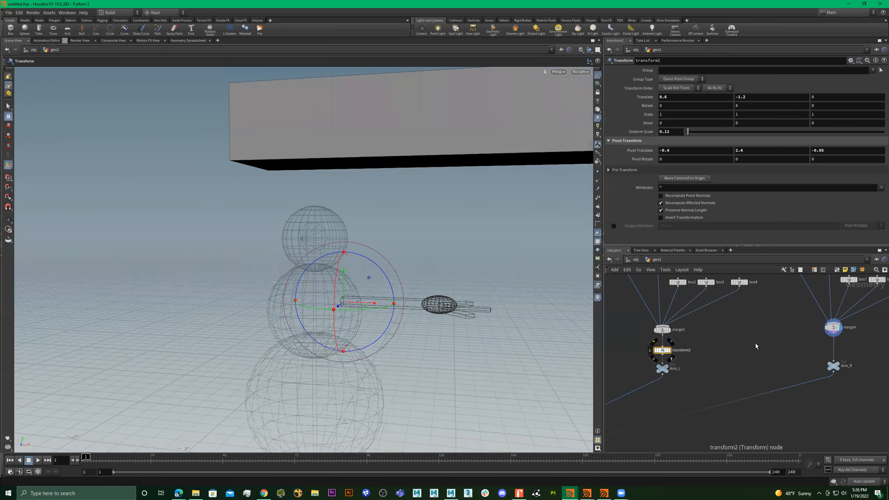
{"action": "key", "text": "ctrl+v"}
{"action": "left_click_drag", "start_coordinate": [835, 354], "coordinate": [834, 351]}
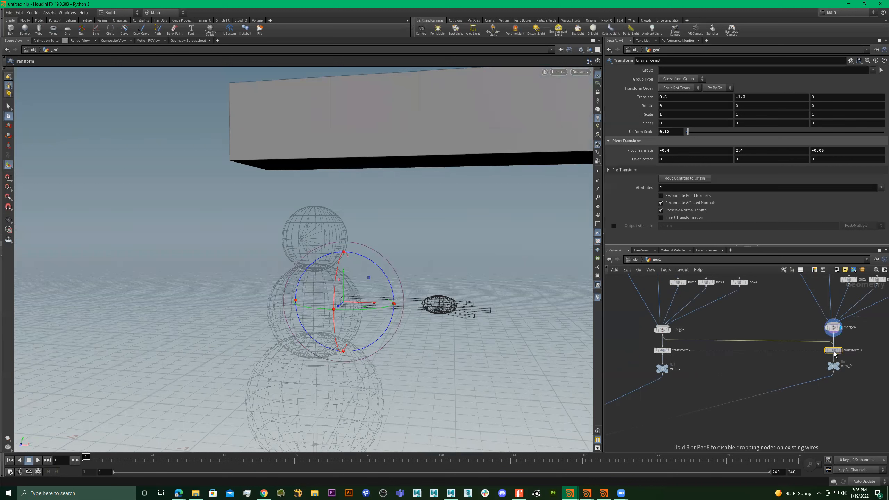
{"action": "left_click_drag", "start_coordinate": [616, 356], "coordinate": [688, 346]}
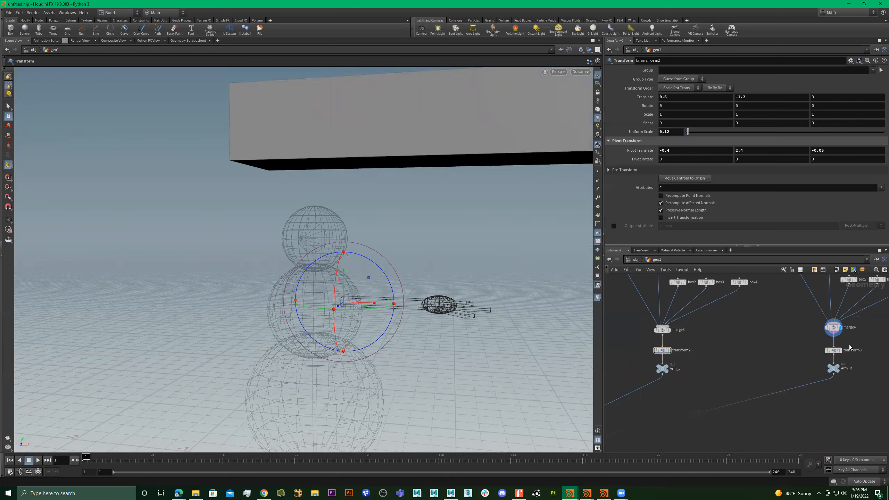
Set transform3's translation to -0.6 in X and 1.2 in Y, and display that node.
{"action": "left_click_drag", "start_coordinate": [796, 361], "coordinate": [844, 345]}
{"action": "key", "text": "Tab"}
{"action": "type", "text": "-"}
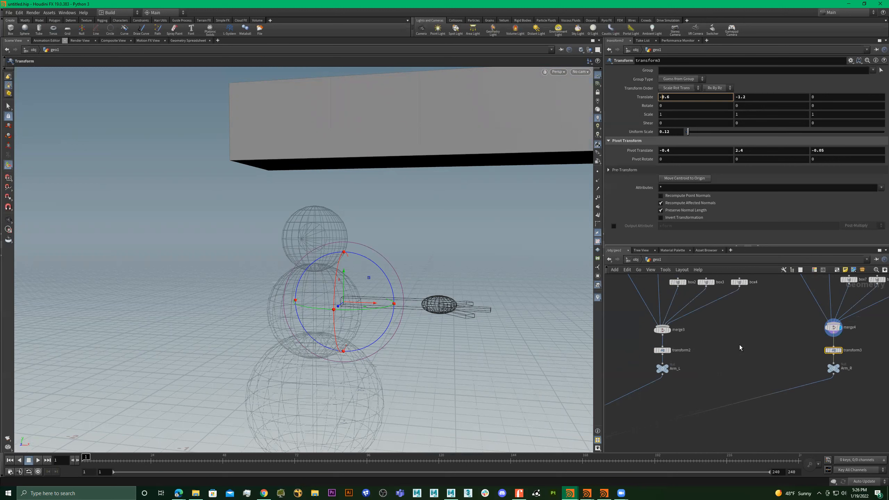
{"action": "key", "text": "Return"}
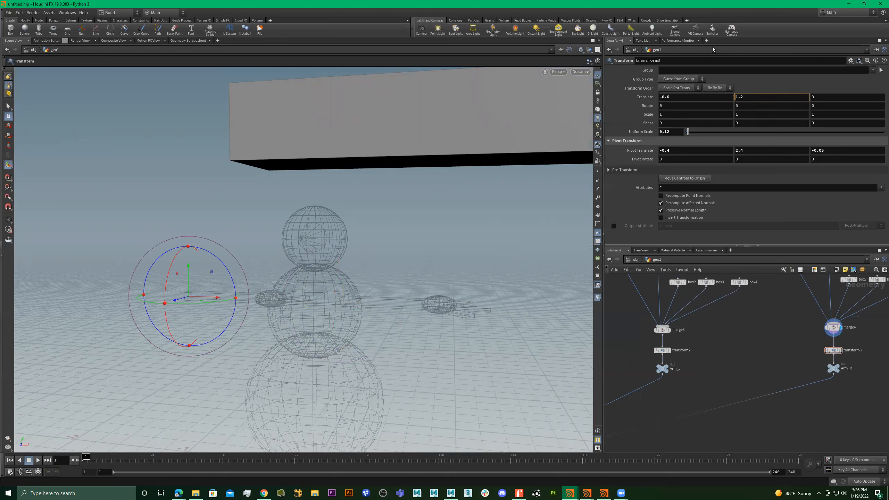
{"action": "left_click", "coordinate": [720, 338]}
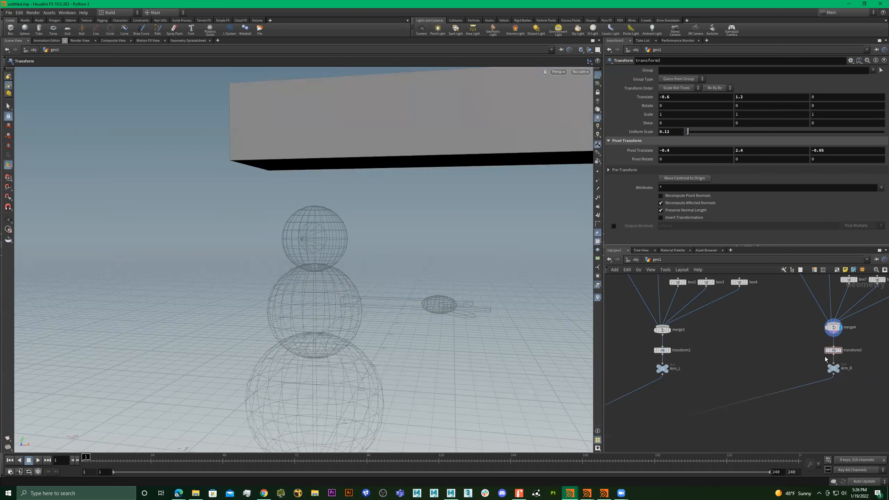
{"action": "left_click", "coordinate": [839, 351]}
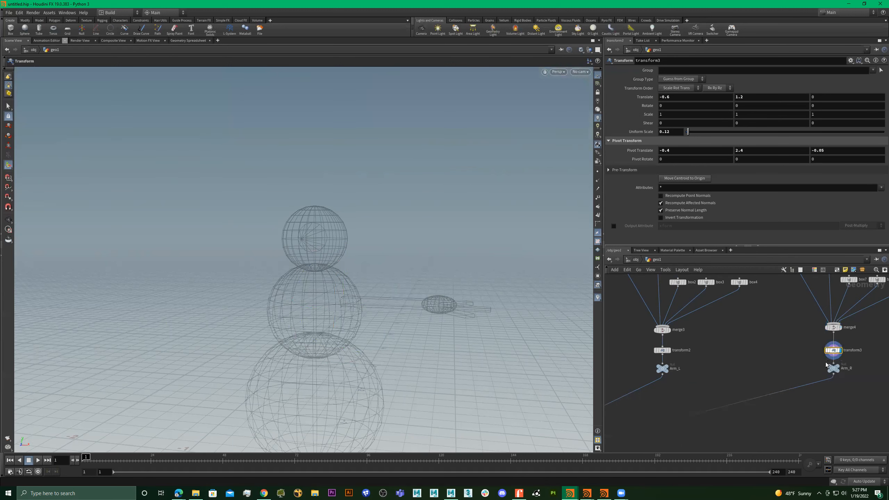
Compare the two arms by displaying transform2 and transform3 in turn and checking their parameters.
{"action": "left_click", "coordinate": [669, 350]}
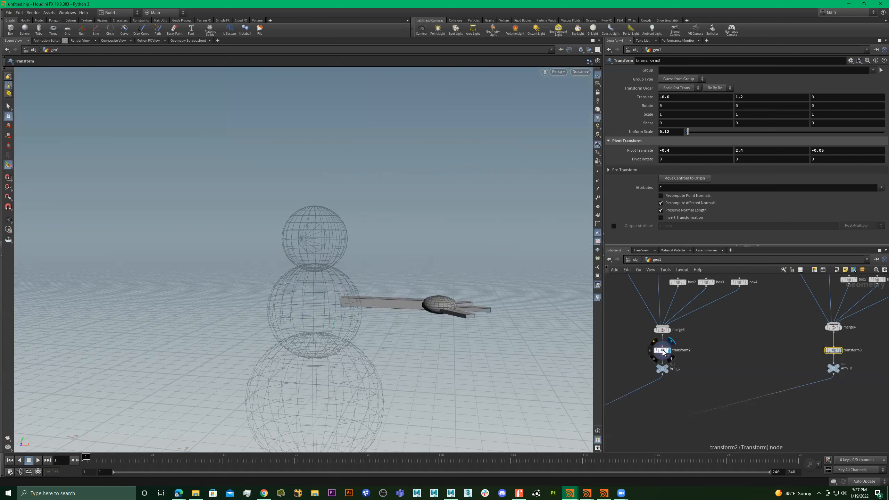
{"action": "left_click", "coordinate": [662, 350]}
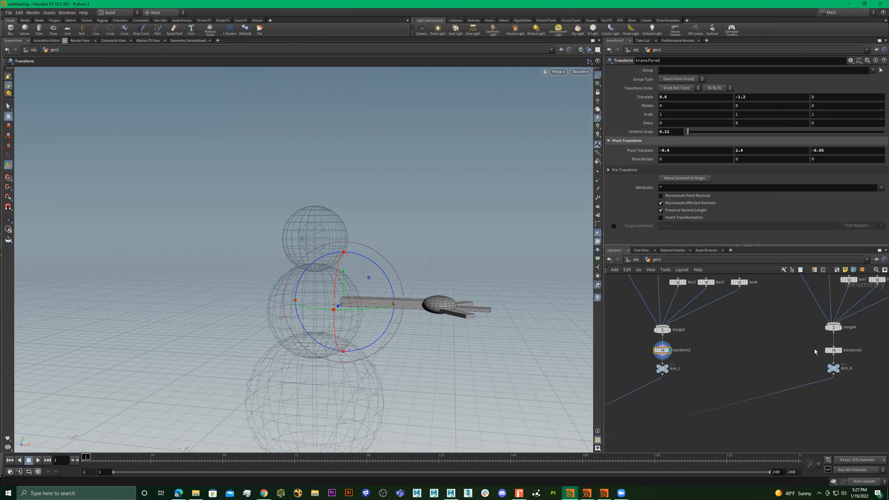
{"action": "left_click_drag", "start_coordinate": [861, 357], "coordinate": [854, 356]}
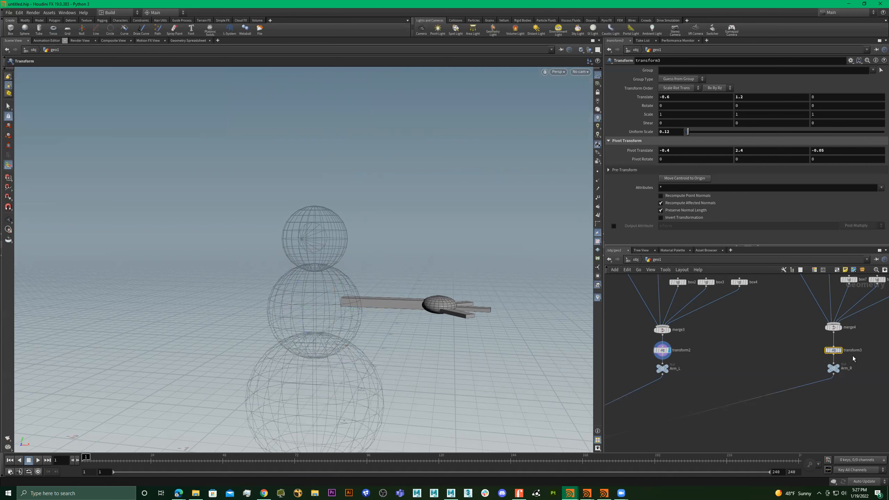
{"action": "left_click", "coordinate": [840, 350]}
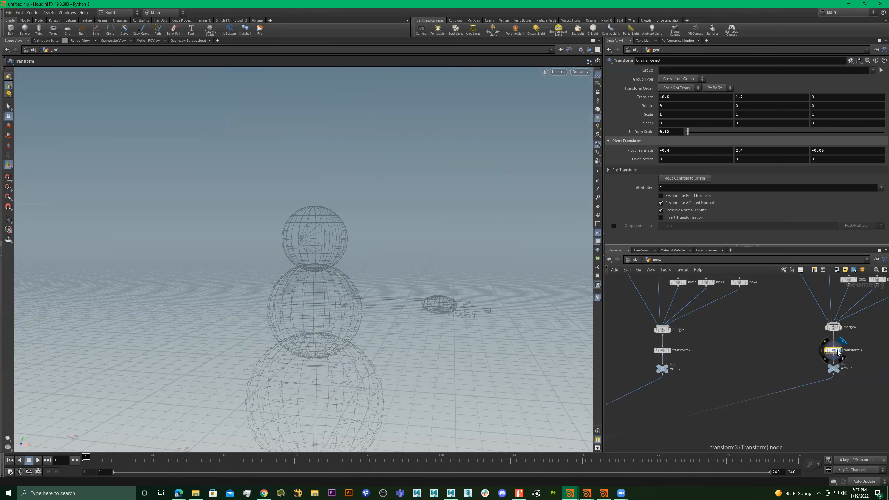
Lower the right arm to the height of the snowman's middle sphere, at a Y translation of about -0.93.
{"action": "scroll", "coordinate": [396, 272], "scroll_direction": "down", "scroll_amount": 5}
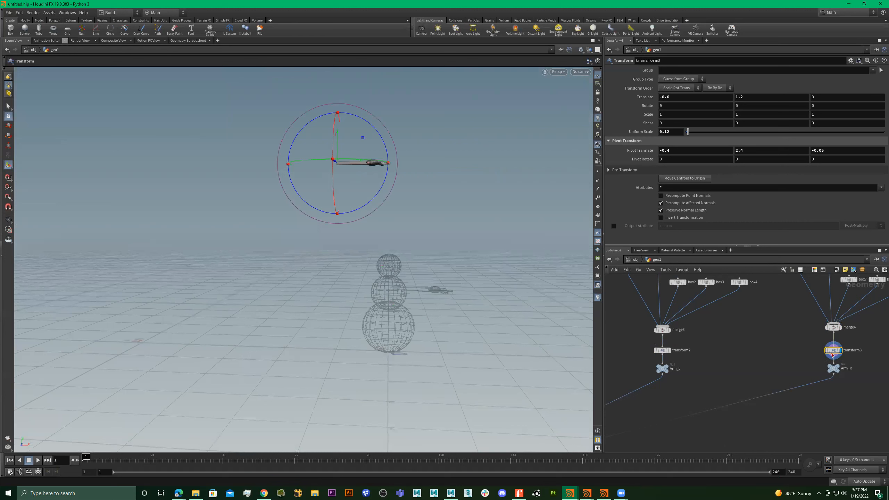
{"action": "scroll", "coordinate": [833, 355], "scroll_direction": "up", "scroll_amount": 2}
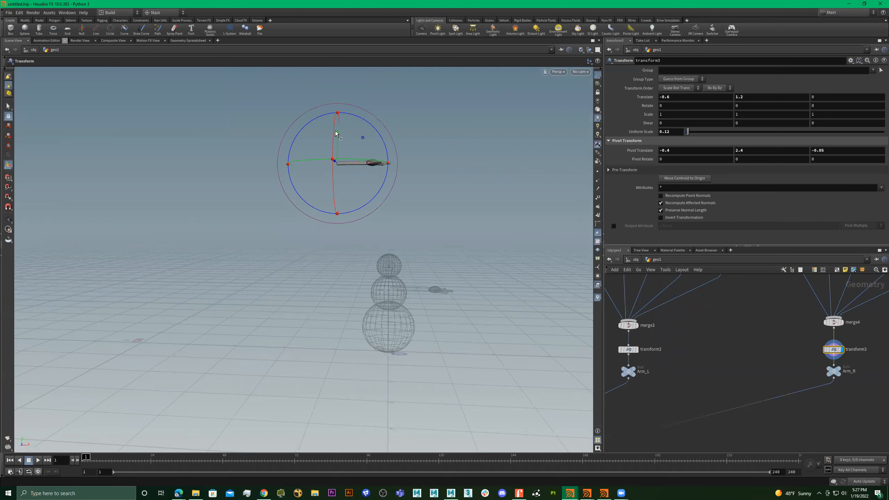
{"action": "left_click_drag", "start_coordinate": [337, 137], "coordinate": [339, 147]}
{"action": "left_click_drag", "start_coordinate": [339, 148], "coordinate": [338, 153]}
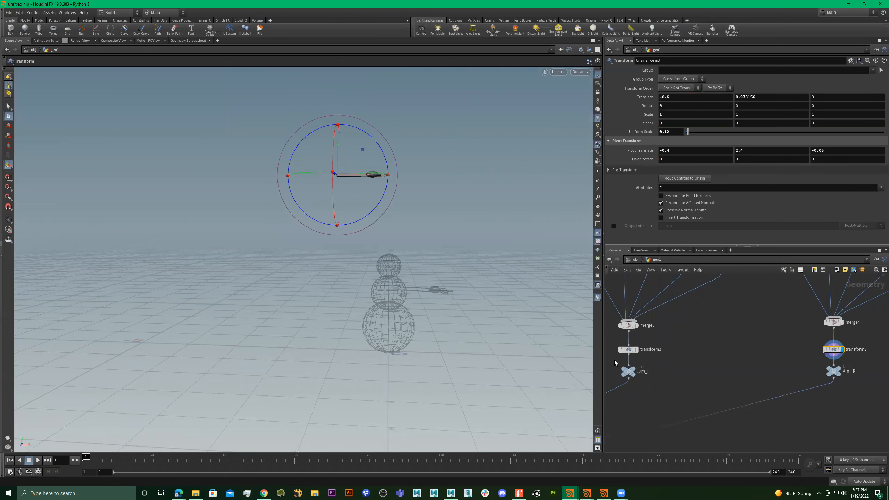
{"action": "left_click", "coordinate": [628, 349]}
{"action": "left_click_drag", "start_coordinate": [338, 149], "coordinate": [357, 284]}
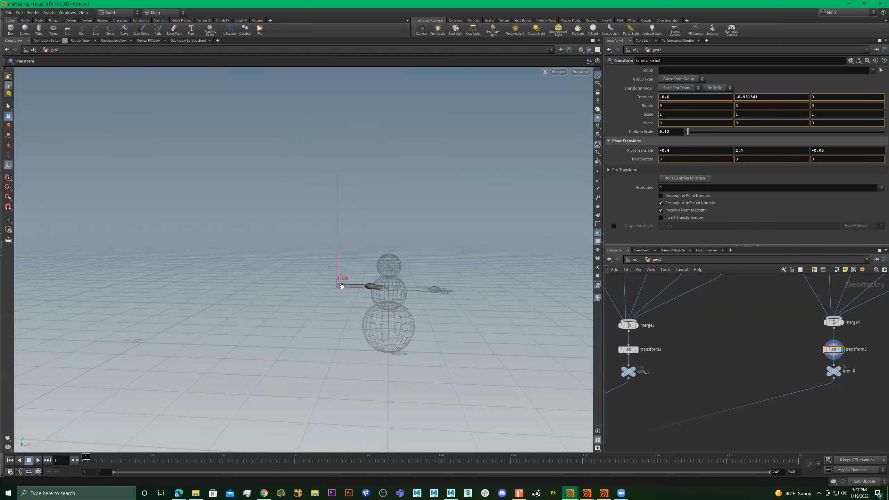
Rotate the right arm to about -175° around Y and attach it to the middle sphere at about 0.14, -1.17, -0.07.
{"action": "right_click_drag", "start_coordinate": [339, 285], "coordinate": [484, 349], "text": "alt"}
{"action": "left_click_drag", "start_coordinate": [375, 299], "coordinate": [290, 295], "text": "alt"}
{"action": "left_click_drag", "start_coordinate": [311, 263], "coordinate": [410, 284]}
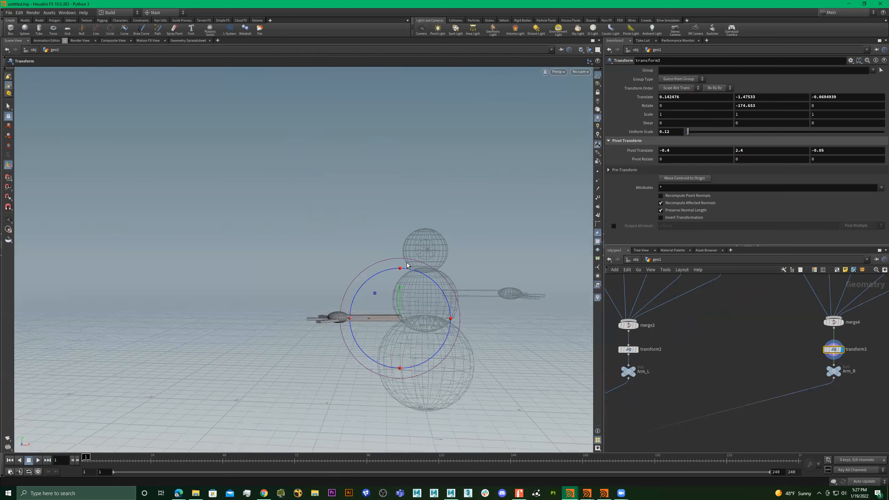
{"action": "left_click_drag", "start_coordinate": [400, 291], "coordinate": [420, 282]}
Angle the right arm forward and upward with rotations of about -1.3°, -140.5° and -34.8°.
{"action": "key", "text": "alt"}
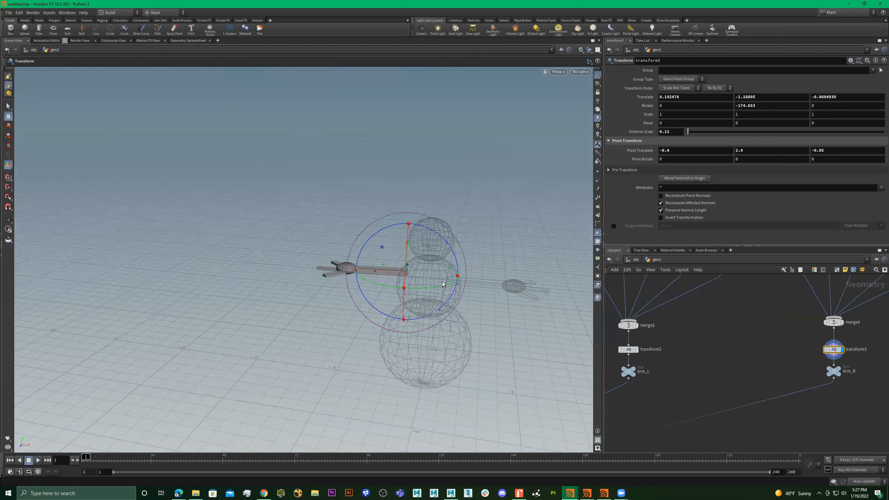
{"action": "left_click_drag", "start_coordinate": [434, 291], "coordinate": [481, 287]}
{"action": "left_click_drag", "start_coordinate": [456, 256], "coordinate": [430, 234]}
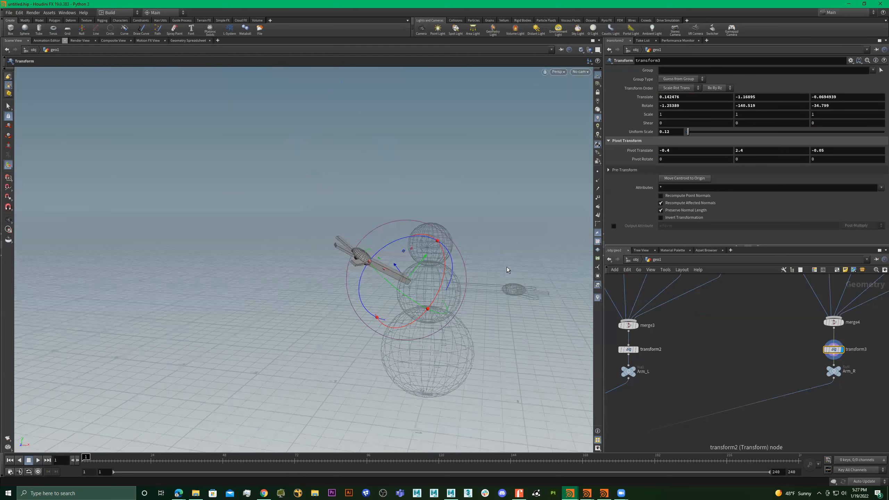
Raise and twist the left arm through transform2 with rotations of about 72.6°, -23.7° and 29.5°.
{"action": "left_click", "coordinate": [488, 295]}
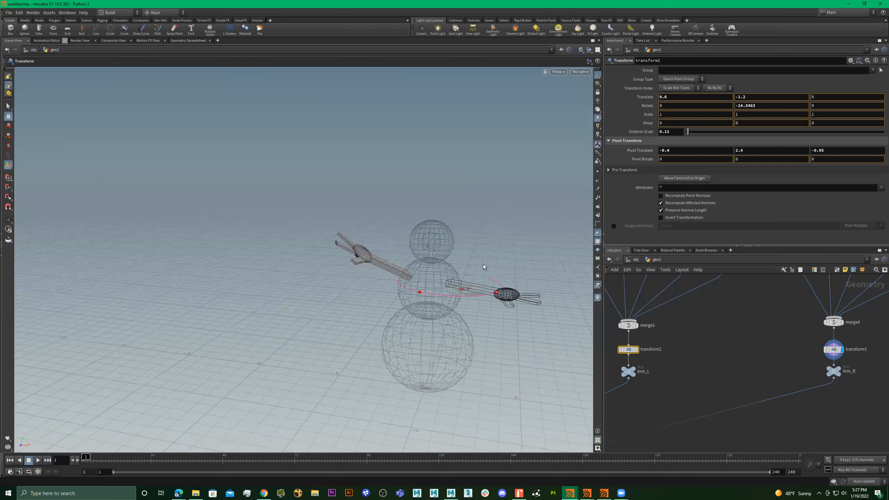
{"action": "left_click_drag", "start_coordinate": [478, 232], "coordinate": [476, 251]}
{"action": "left_click_drag", "start_coordinate": [433, 299], "coordinate": [428, 309]}
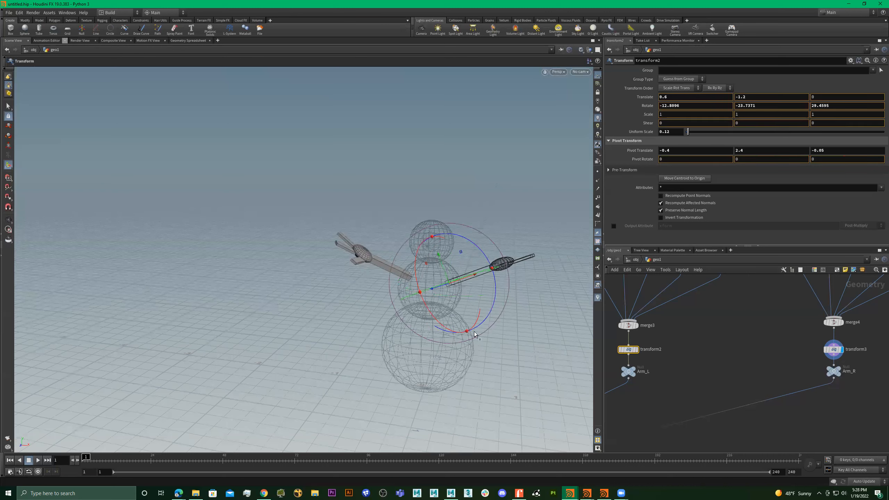
{"action": "left_click_drag", "start_coordinate": [474, 332], "coordinate": [710, 395]}
Display the complete snowman through the merge2 node that combines body, nose and both arms.
{"action": "scroll", "coordinate": [749, 354], "scroll_direction": "down", "scroll_amount": 3}
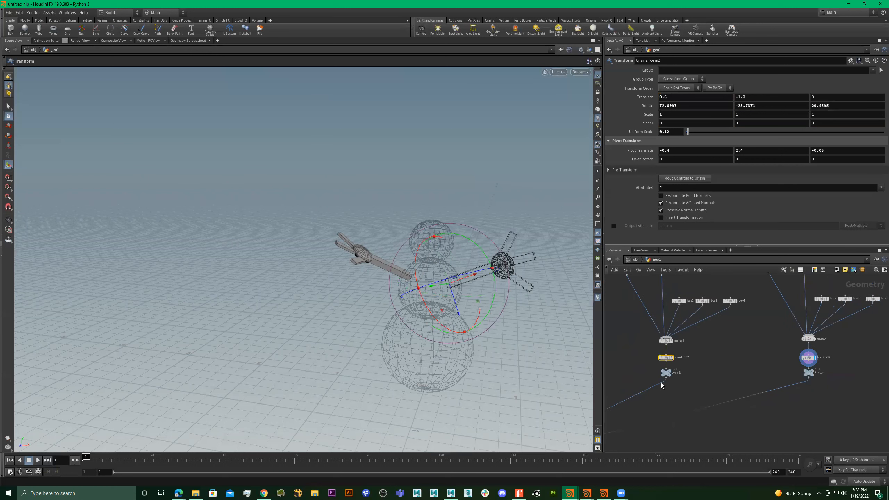
{"action": "double_click", "coordinate": [661, 383]}
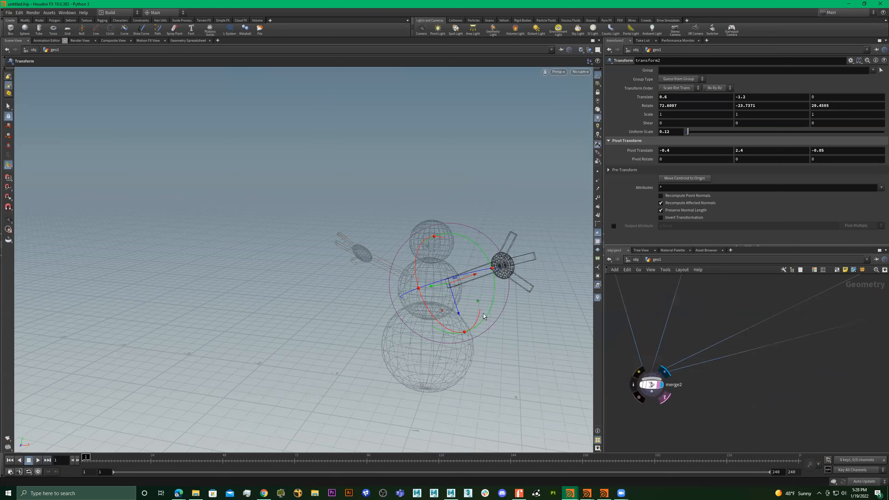
{"action": "left_click", "coordinate": [651, 385]}
{"action": "left_click_drag", "start_coordinate": [478, 315], "coordinate": [716, 401], "text": "alt"}
{"action": "key", "text": "Escape"}
Add a Tube node beside the snowman network and raise the tube above the head to a Y centre of about 2.97.
{"action": "scroll", "coordinate": [744, 392], "scroll_direction": "down", "scroll_amount": 5}
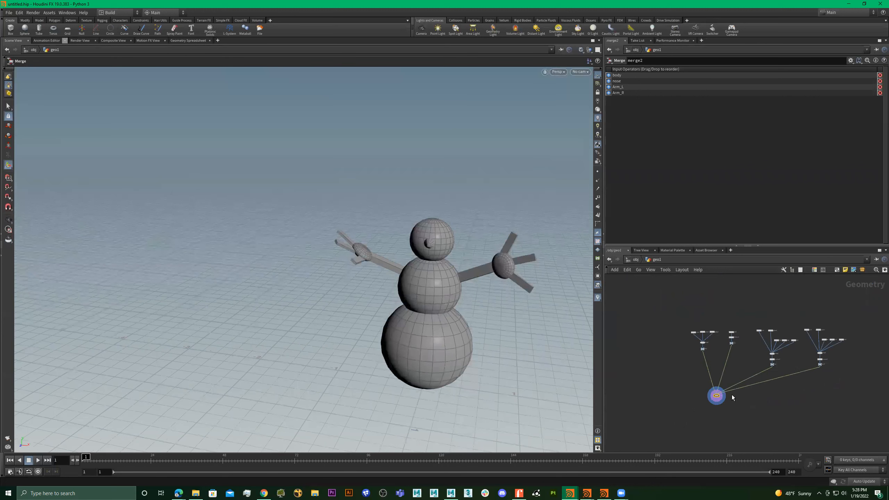
{"action": "scroll", "coordinate": [732, 395], "scroll_direction": "up", "scroll_amount": 1}
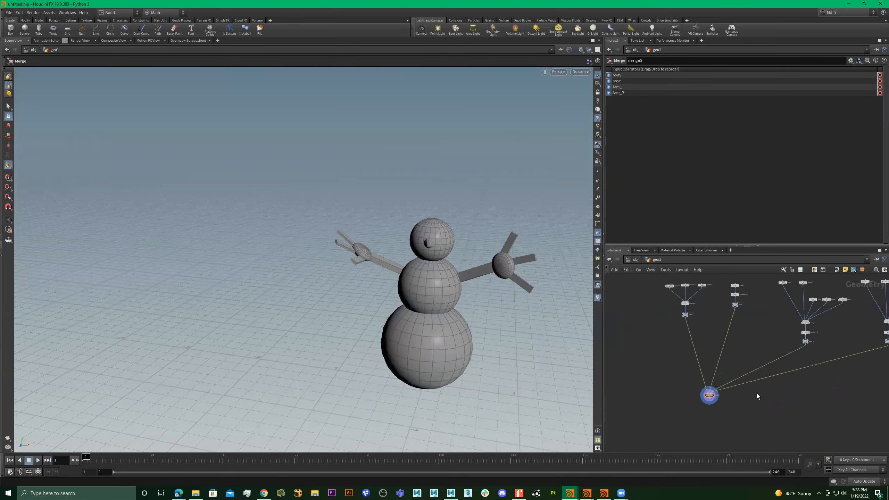
{"action": "scroll", "coordinate": [688, 351], "scroll_direction": "up", "scroll_amount": 2}
{"action": "scroll", "coordinate": [684, 344], "scroll_direction": "up", "scroll_amount": 2}
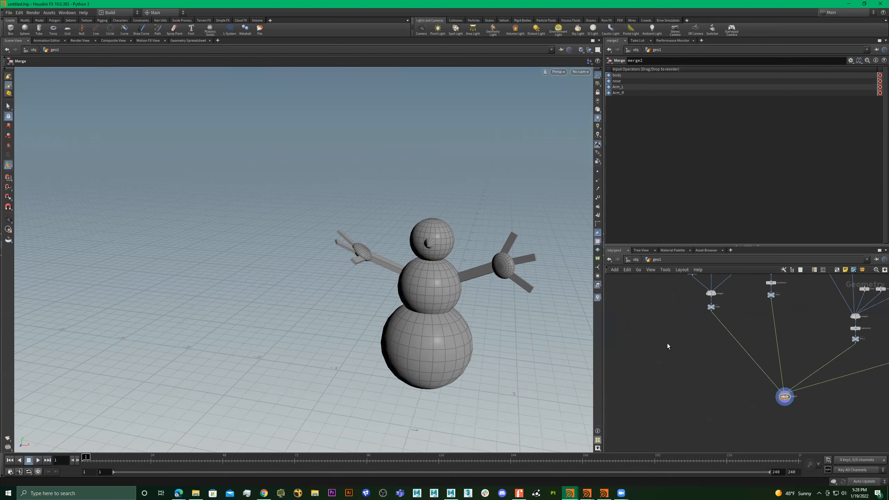
{"action": "key", "text": "Tab"}
{"action": "type", "text": "tube"}
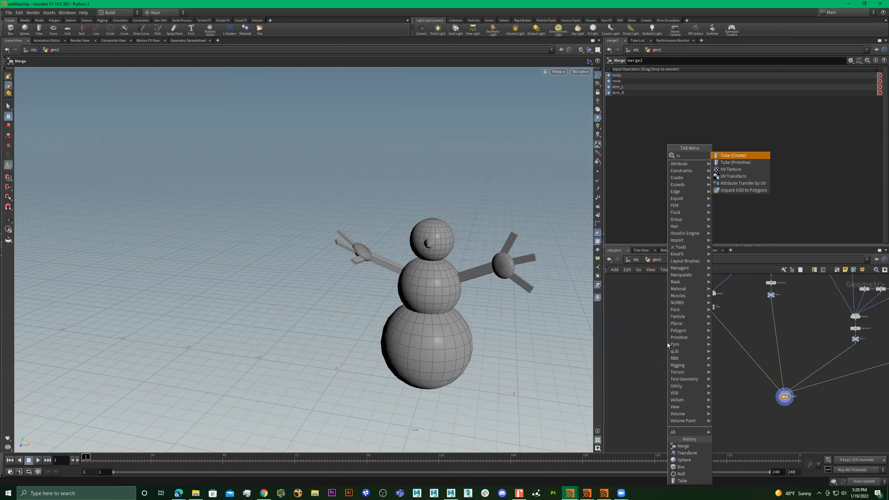
{"action": "key", "text": "Return"}
{"action": "left_click_drag", "start_coordinate": [456, 350], "coordinate": [416, 104], "text": "alt"}
{"action": "middle_click_drag", "start_coordinate": [424, 128], "coordinate": [430, 193], "text": "alt"}
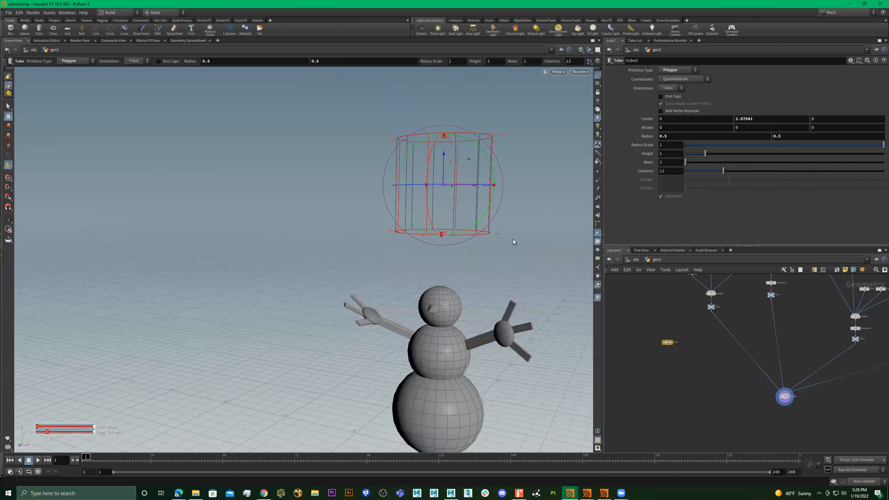
Flatten the tube into a thin ring about 0.11 high, centred at about 2.53 in Y above the head.
{"action": "mouse_move", "coordinate": [441, 171]}
{"action": "left_mouse_down"}
{"action": "mouse_move", "coordinate": [447, 163]}
{"action": "mouse_move", "coordinate": [442, 184]}
{"action": "left_mouse_up"}
{"action": "key", "text": "ctrl+z"}
{"action": "left_click_drag", "start_coordinate": [441, 215], "coordinate": [440, 222]}
{"action": "left_click_drag", "start_coordinate": [478, 274], "coordinate": [478, 276]}
Display tube2 on its own and enable its end caps to close it into a solid disc.
{"action": "left_click_drag", "start_coordinate": [676, 339], "coordinate": [670, 337]}
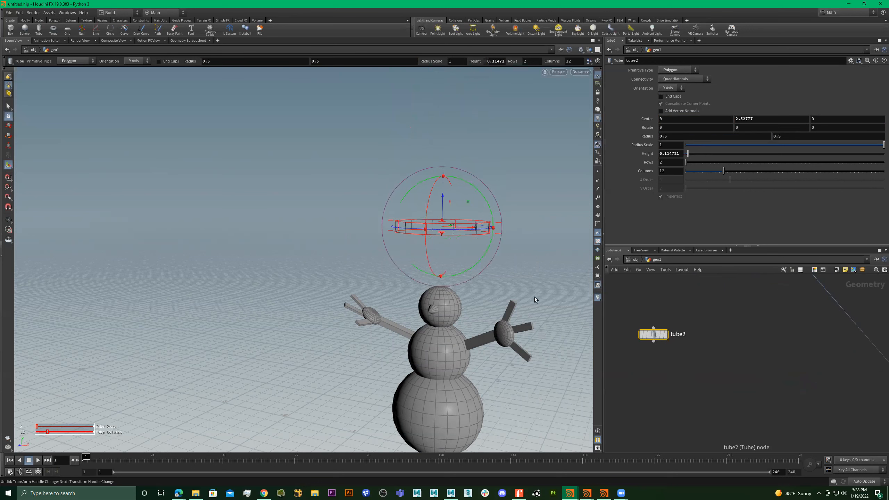
{"action": "left_click_drag", "start_coordinate": [454, 298], "coordinate": [464, 282], "text": "alt"}
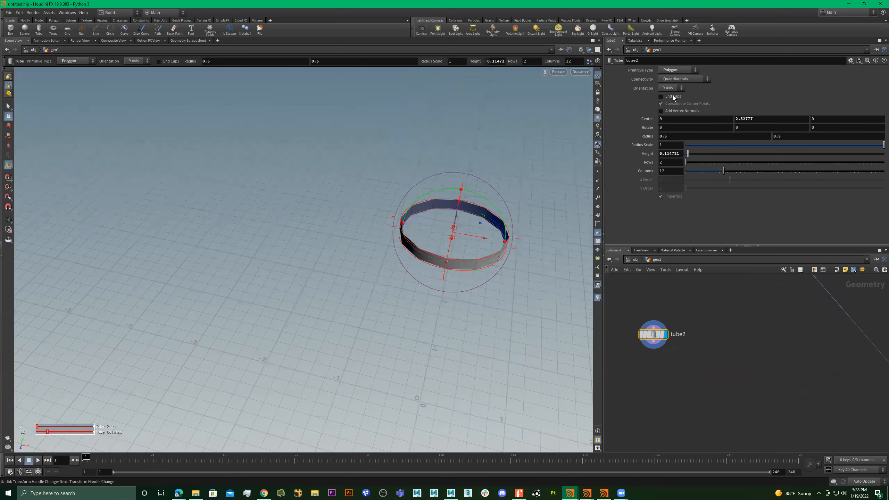
{"action": "left_click", "coordinate": [661, 97]}
{"action": "left_click_drag", "start_coordinate": [504, 178], "coordinate": [503, 143], "text": "alt"}
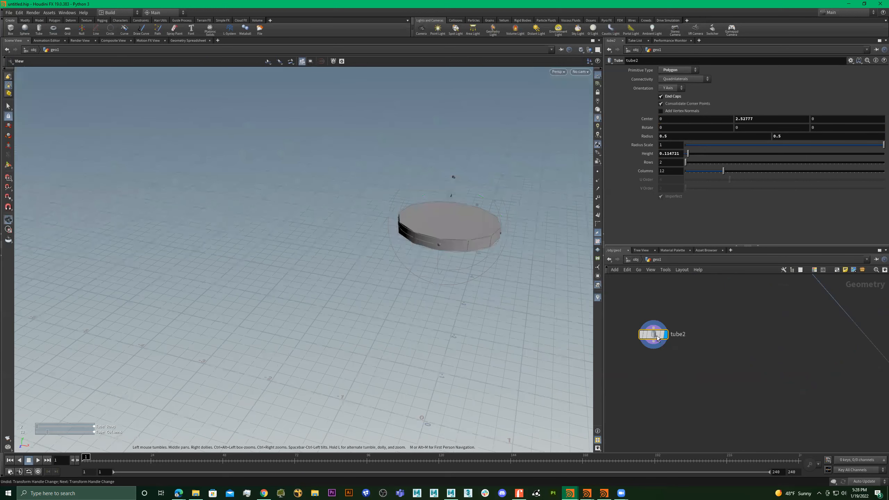
Duplicate the capped disc and stretch the copy above the original to a height of about 0.92, centred at about 3.19 in Y.
{"action": "left_click_drag", "start_coordinate": [658, 336], "coordinate": [711, 344], "text": "alt"}
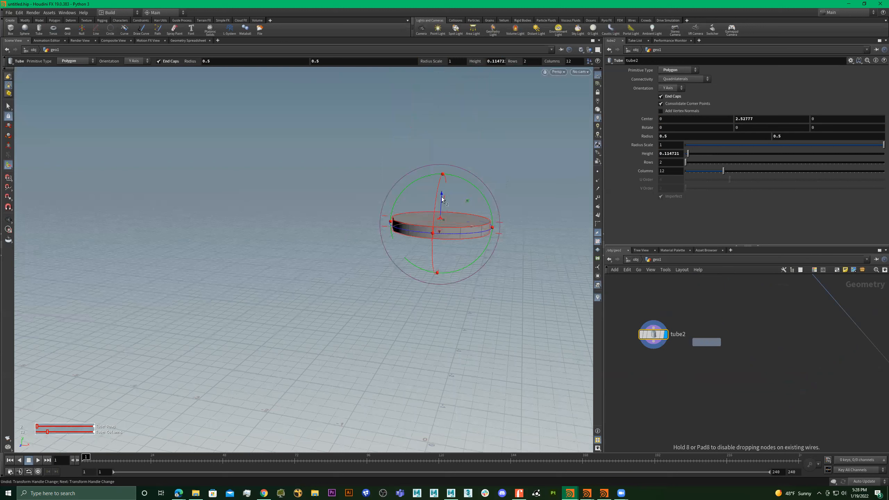
{"action": "left_click_drag", "start_coordinate": [441, 194], "coordinate": [443, 169]}
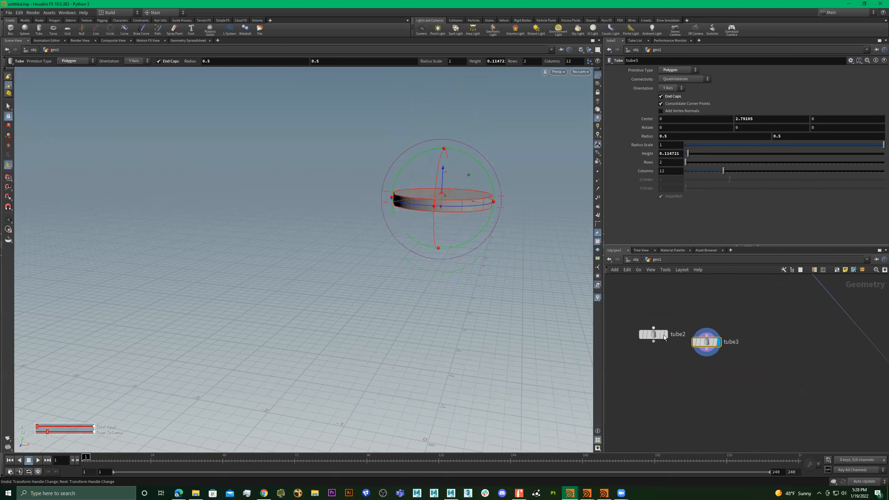
{"action": "left_click_drag", "start_coordinate": [445, 225], "coordinate": [428, 228], "text": "alt"}
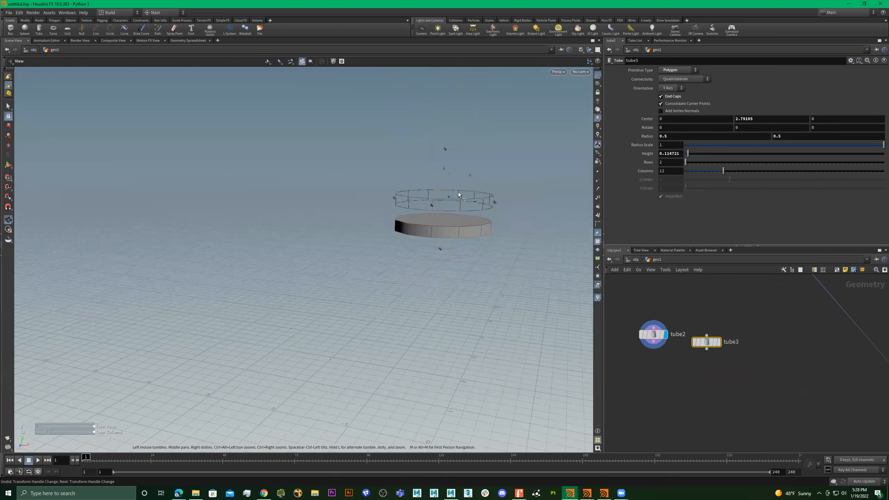
{"action": "left_click_drag", "start_coordinate": [452, 197], "coordinate": [447, 110]}
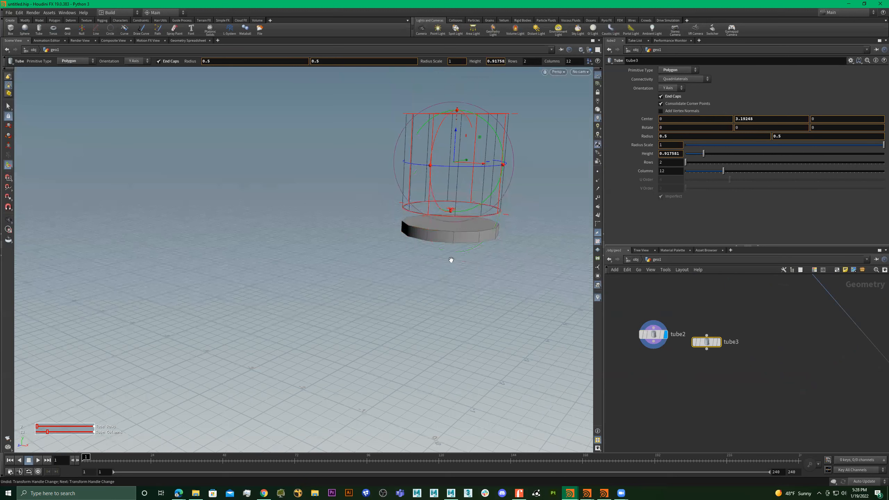
Narrow the upper tube to a 0.38 radius and shorten it to about 0.82 high, centred at about 3.14 in Y.
{"action": "left_click_drag", "start_coordinate": [450, 259], "coordinate": [421, 291], "text": "alt"}
{"action": "key", "text": "Return"}
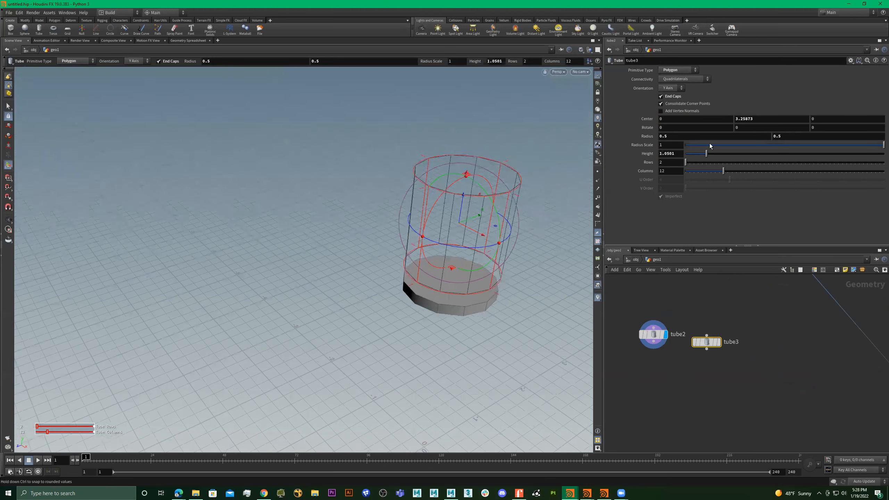
{"action": "mouse_move", "coordinate": [645, 137]}
{"action": "middle_mouse_down"}
{"action": "mouse_move", "coordinate": [642, 152]}
{"action": "mouse_move", "coordinate": [601, 155]}
{"action": "mouse_move", "coordinate": [638, 138]}
{"action": "middle_mouse_up"}
{"action": "key", "text": "Escape"}
{"action": "left_click_drag", "start_coordinate": [462, 175], "coordinate": [462, 178], "text": "alt"}
{"action": "left_click_drag", "start_coordinate": [462, 177], "coordinate": [464, 200]}
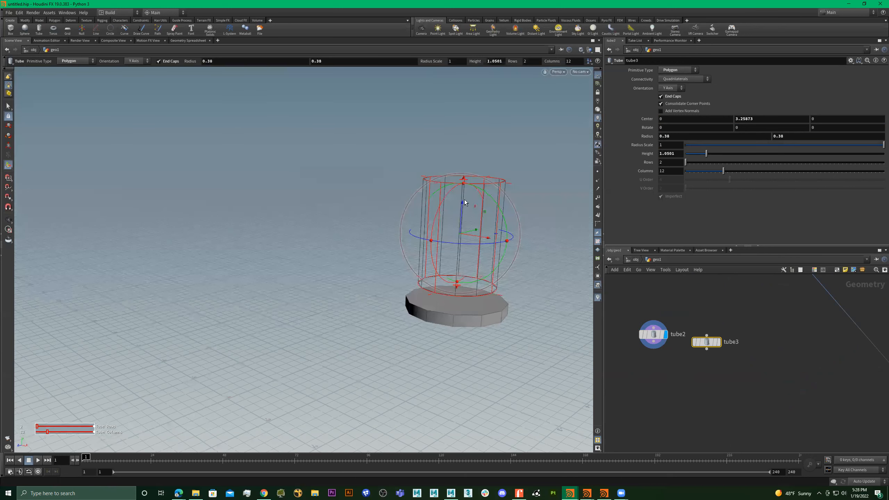
Combine tube2 and tube3 in a new displayed Merge node, and lower the crown onto the brim at a Y centre of about 2.97.
{"action": "key", "text": "Tab"}
{"action": "type", "text": "merge"}
{"action": "key", "text": "Return"}
{"action": "left_click", "coordinate": [690, 380]}
{"action": "left_click_drag", "start_coordinate": [730, 304], "coordinate": [652, 348]}
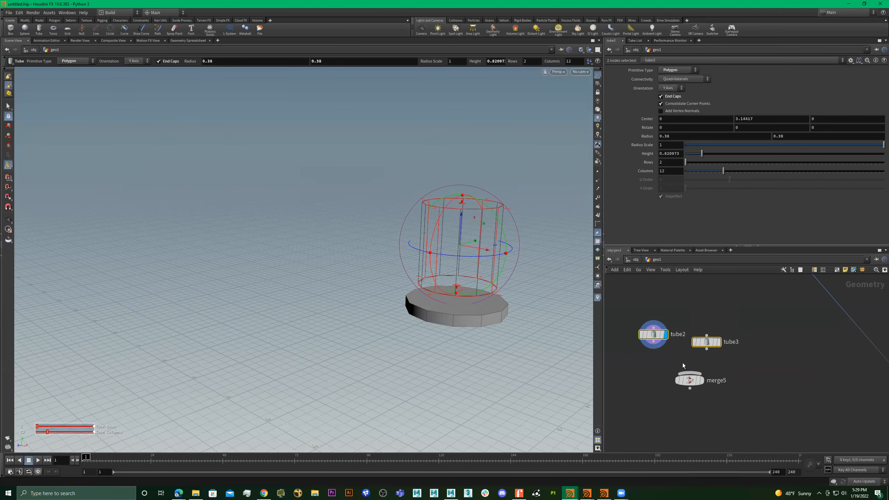
{"action": "left_click", "coordinate": [695, 381]}
{"action": "left_click_drag", "start_coordinate": [696, 385], "coordinate": [685, 395]}
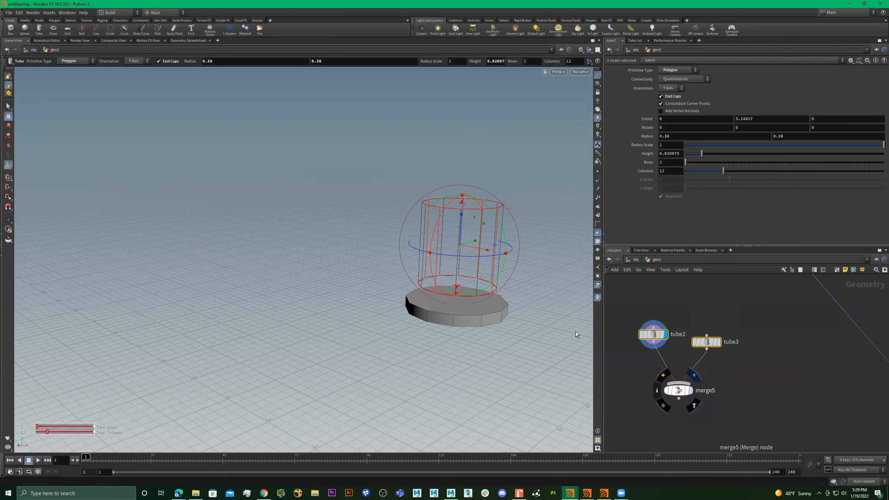
{"action": "left_click", "coordinate": [679, 391]}
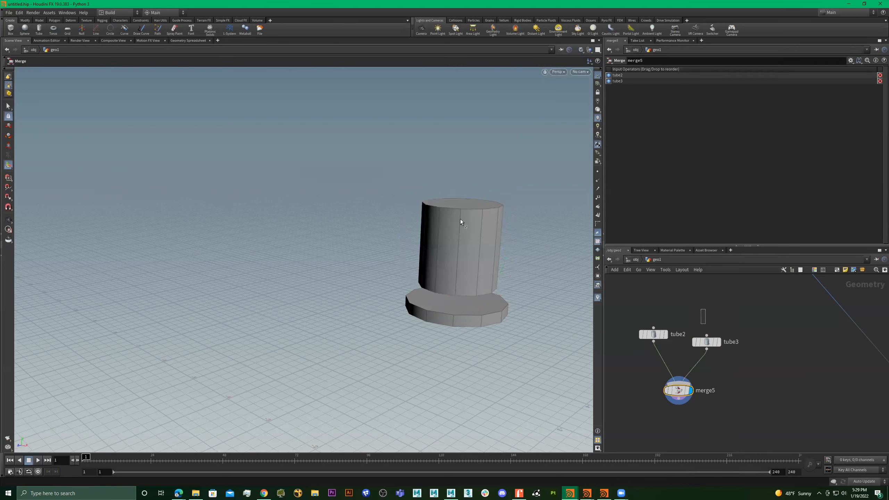
{"action": "left_click", "coordinate": [460, 222]}
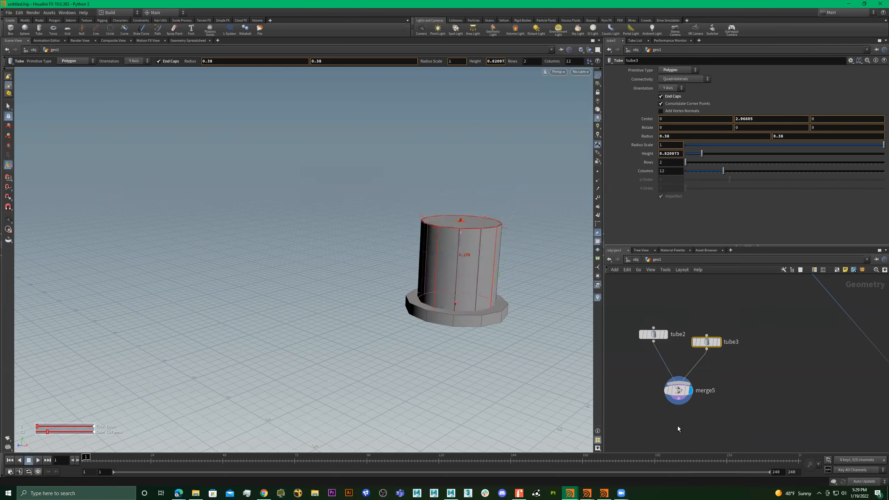
Add a Null node fed by the hat's merge and rename it Top_hat.
{"action": "key", "text": "Tab"}
{"action": "type", "text": "null"}
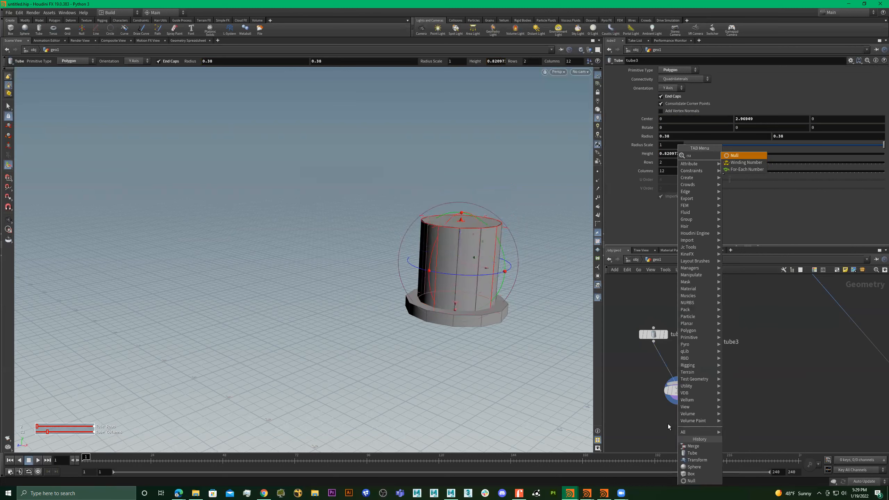
{"action": "key", "text": "Return"}
{"action": "left_click", "coordinate": [669, 424]}
{"action": "left_click_drag", "start_coordinate": [679, 399], "coordinate": [671, 418]}
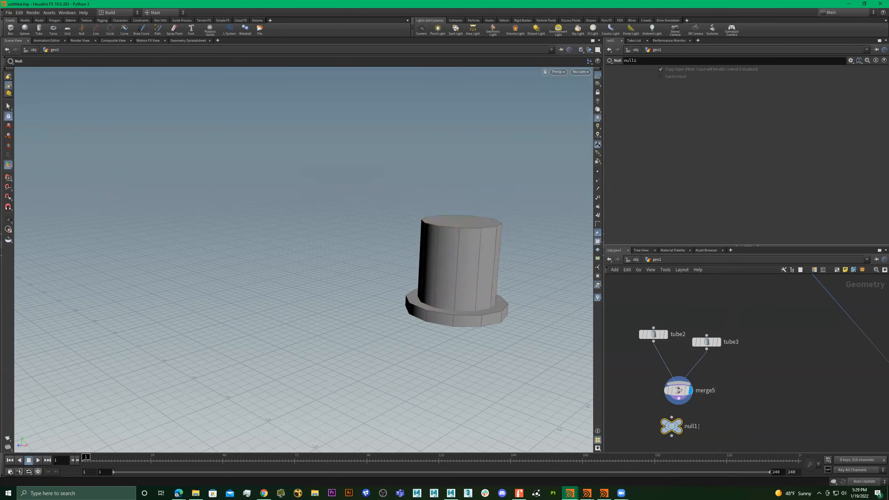
{"action": "double_click", "coordinate": [697, 427]}
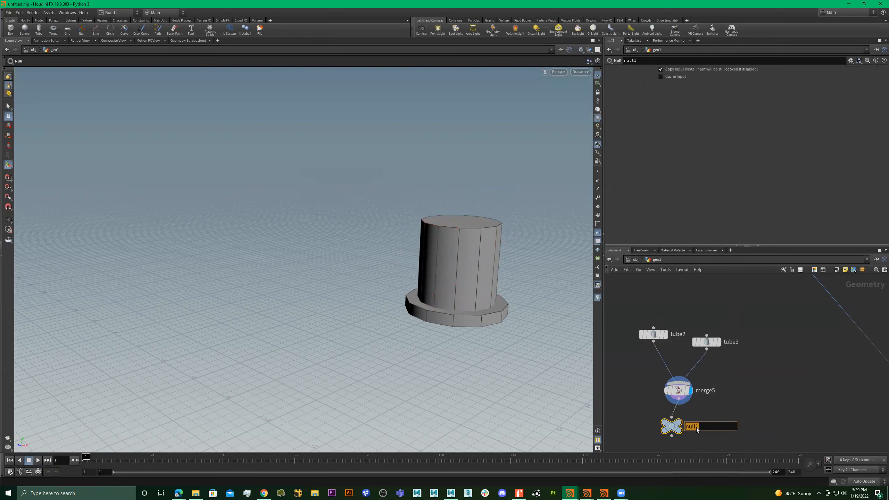
{"action": "key", "text": "Return"}
{"action": "key", "text": "f"}
{"action": "double_click", "coordinate": [774, 364]}
{"action": "type", "text": "Top_hat"}
{"action": "key", "text": "Return"}
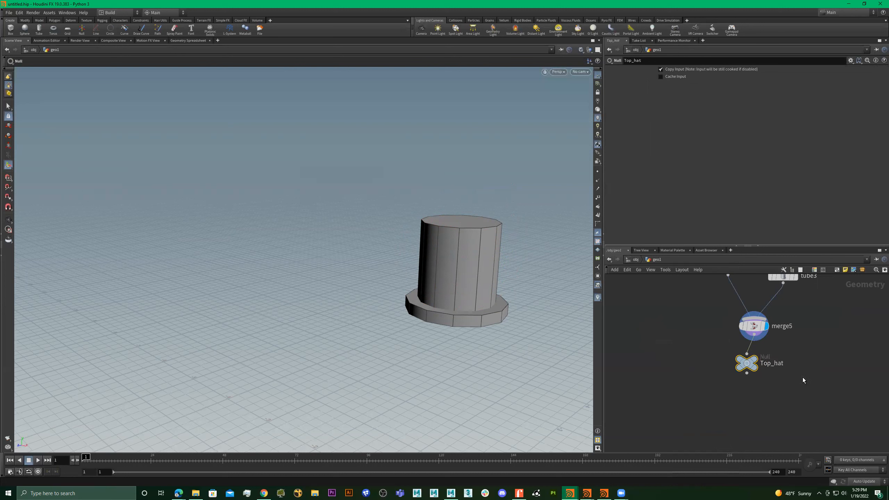
Wire the Top_hat null's output into merge2, the snowman's final merge.
{"action": "scroll", "coordinate": [770, 361], "scroll_direction": "down", "scroll_amount": 5}
{"action": "middle_click_drag", "start_coordinate": [782, 386], "coordinate": [730, 351]}
{"action": "scroll", "coordinate": [730, 351], "scroll_direction": "up", "scroll_amount": 3}
{"action": "left_click", "coordinate": [722, 338]}
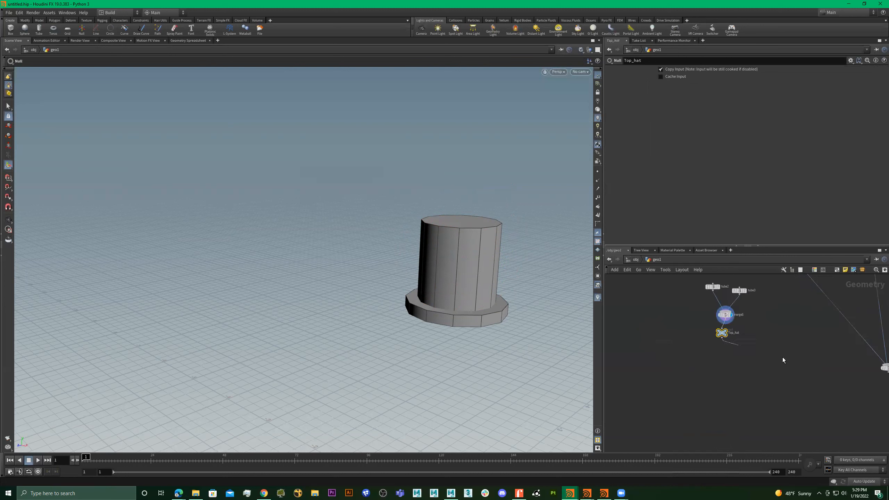
{"action": "scroll", "coordinate": [712, 347], "scroll_direction": "down", "scroll_amount": 4}
{"action": "scroll", "coordinate": [697, 358], "scroll_direction": "up", "scroll_amount": 2}
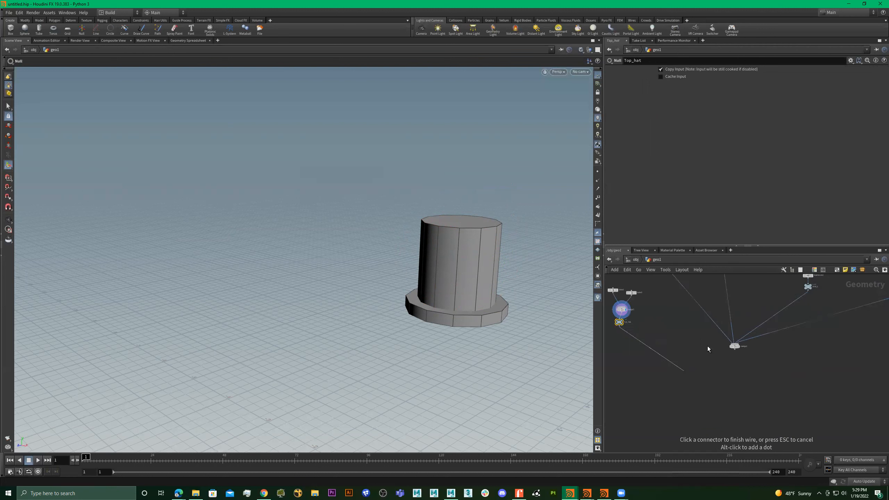
{"action": "scroll", "coordinate": [767, 361], "scroll_direction": "up", "scroll_amount": 1}
{"action": "key", "text": "Escape"}
{"action": "middle_click_drag", "start_coordinate": [652, 344], "coordinate": [712, 362]}
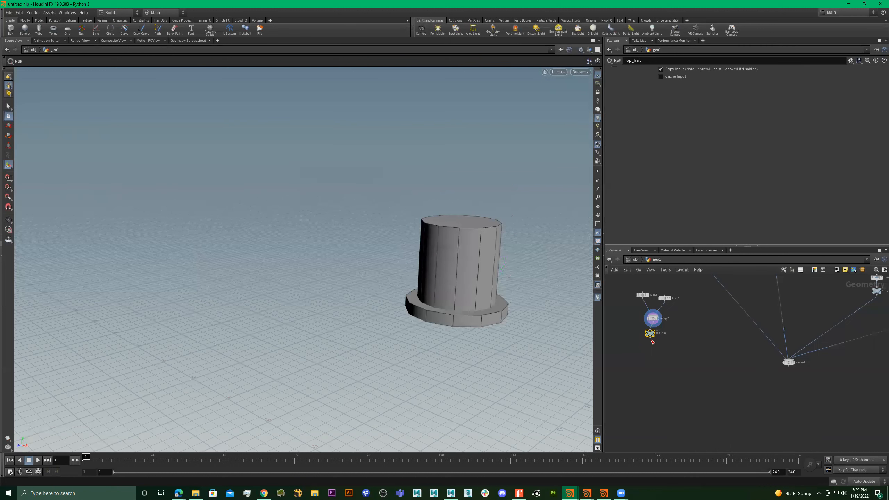
{"action": "scroll", "coordinate": [788, 363], "scroll_direction": "up", "scroll_amount": 2}
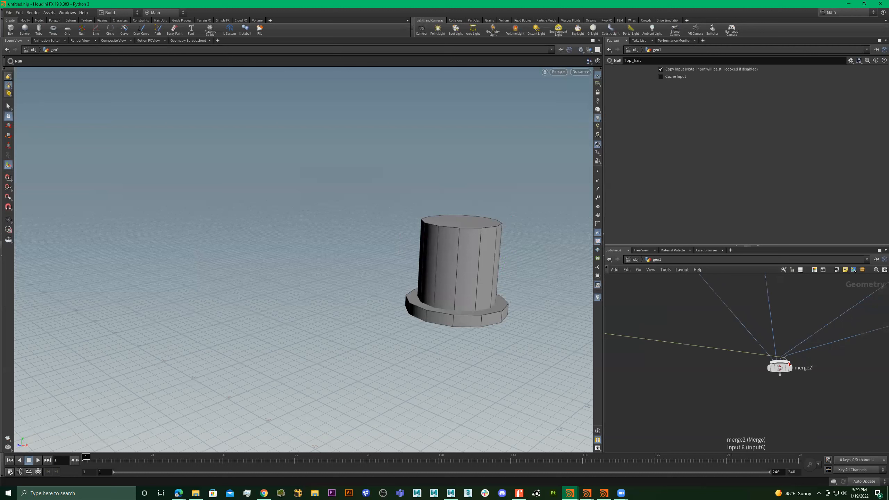
Move the four top hat nodes across the network so they sit beside the arm branches, at the end of the row.
{"action": "scroll", "coordinate": [717, 329], "scroll_direction": "down", "scroll_amount": 4}
{"action": "left_click_drag", "start_coordinate": [659, 379], "coordinate": [714, 309]}
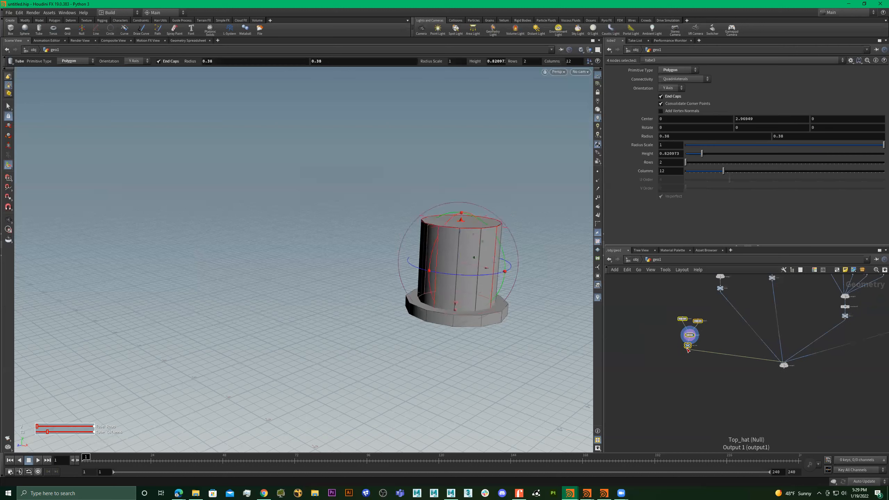
{"action": "scroll", "coordinate": [686, 344], "scroll_direction": "up", "scroll_amount": 2}
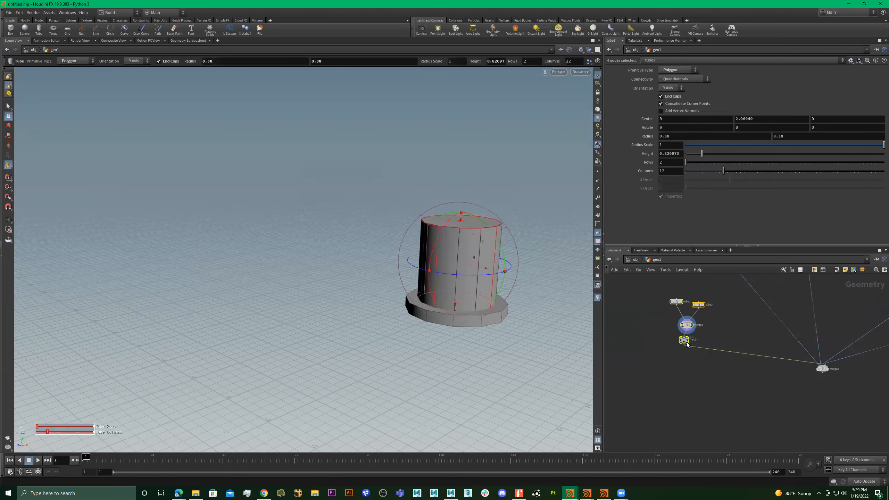
{"action": "left_click_drag", "start_coordinate": [788, 358], "coordinate": [878, 389]}
{"action": "middle_click_drag", "start_coordinate": [732, 411], "coordinate": [758, 393]}
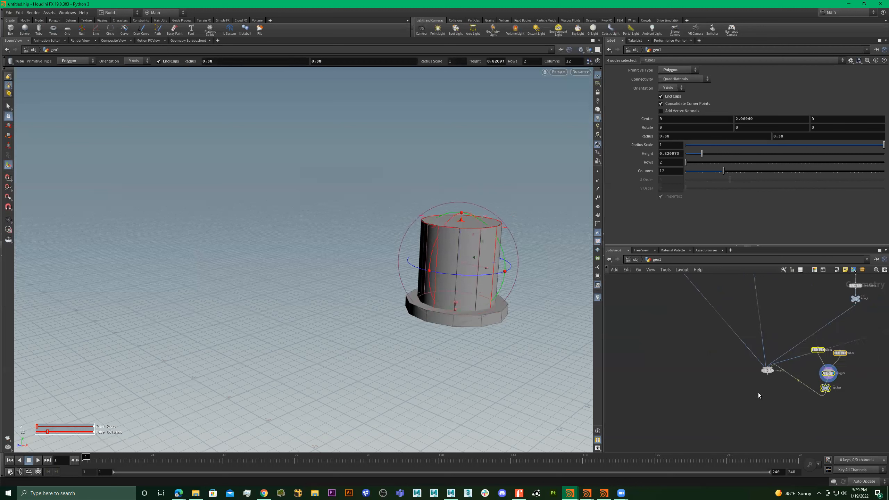
{"action": "left_click_drag", "start_coordinate": [774, 391], "coordinate": [827, 391]}
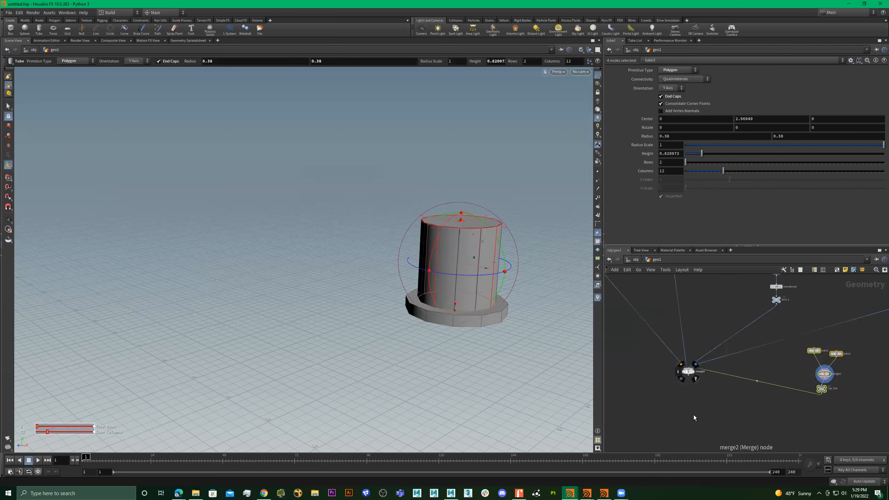
{"action": "key", "text": "h"}
{"action": "left_click_drag", "start_coordinate": [777, 361], "coordinate": [882, 307]}
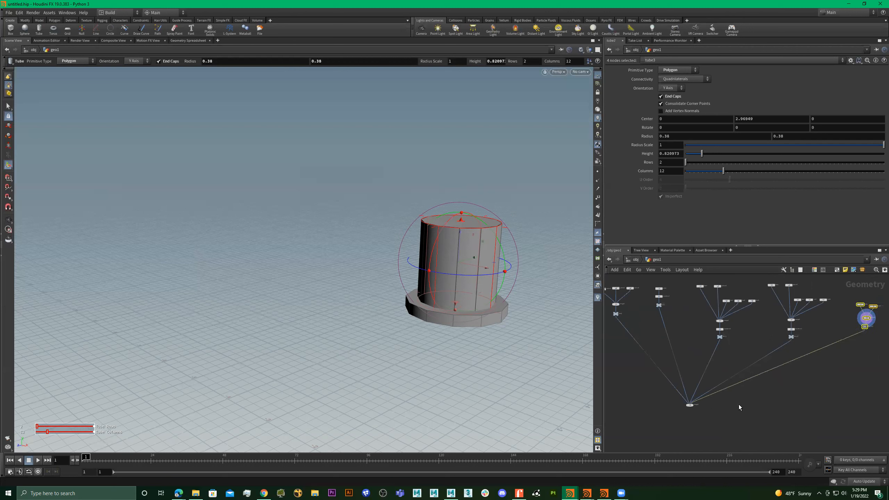
Display merge2 so the whole snowman is shown together with the hat.
{"action": "scroll", "coordinate": [689, 411], "scroll_direction": "up", "scroll_amount": 5}
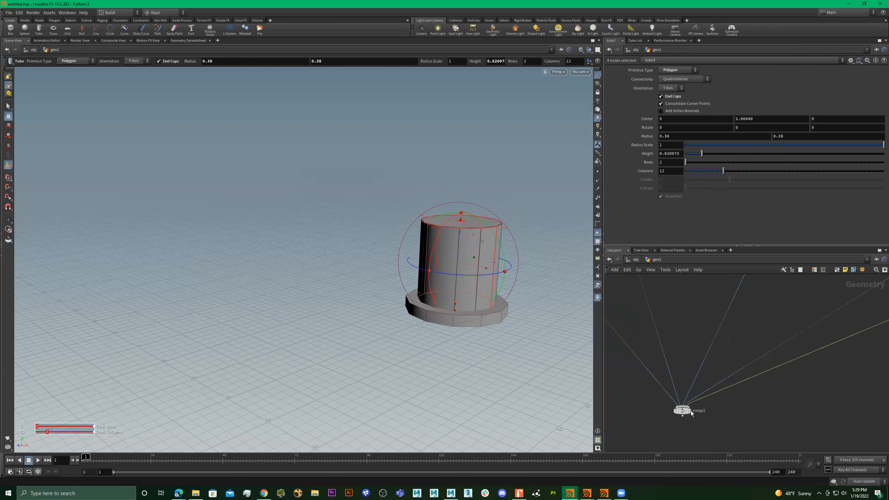
{"action": "left_click", "coordinate": [689, 411]}
{"action": "left_click_drag", "start_coordinate": [433, 334], "coordinate": [575, 357], "text": "alt"}
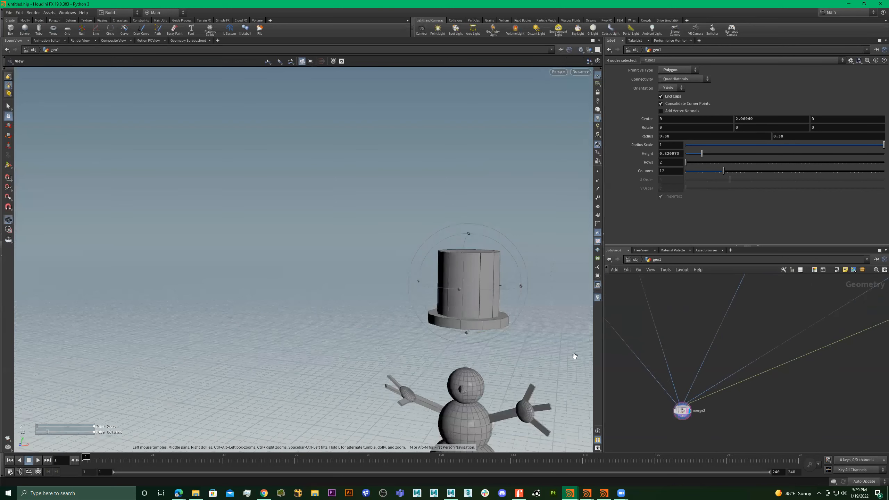
Make room below merge5 and insert a Transform node between it and the Top_hat null.
{"action": "scroll", "coordinate": [735, 392], "scroll_direction": "down", "scroll_amount": 5}
{"action": "scroll", "coordinate": [818, 339], "scroll_direction": "up", "scroll_amount": 8}
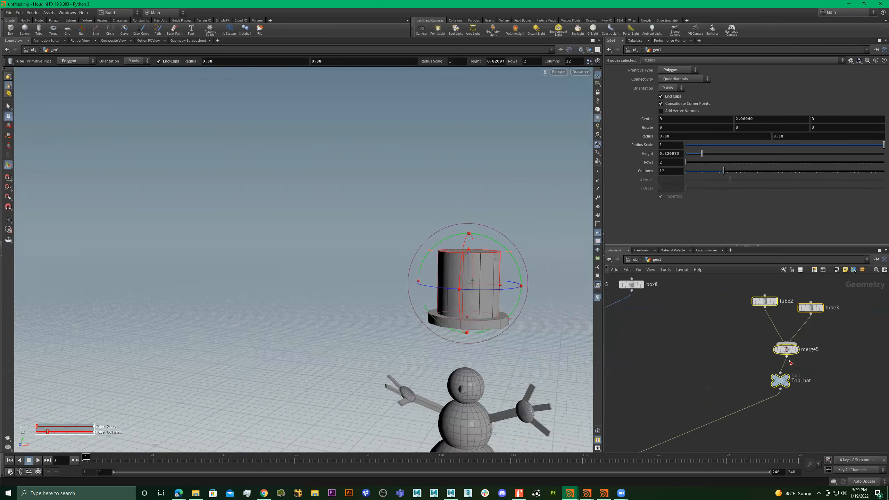
{"action": "left_click_drag", "start_coordinate": [776, 388], "coordinate": [791, 412]}
{"action": "left_click", "coordinate": [815, 388]}
{"action": "scroll", "coordinate": [779, 377], "scroll_direction": "up", "scroll_amount": 2}
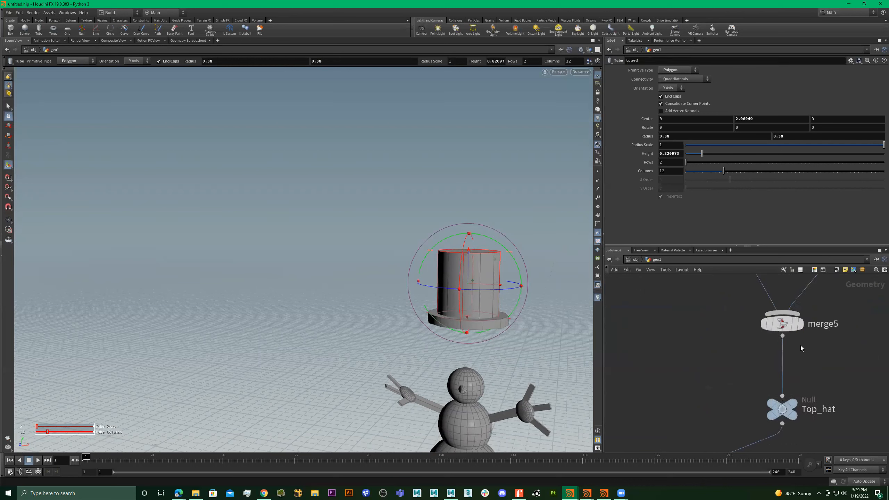
{"action": "key", "text": "Tab"}
{"action": "type", "text": "trans"}
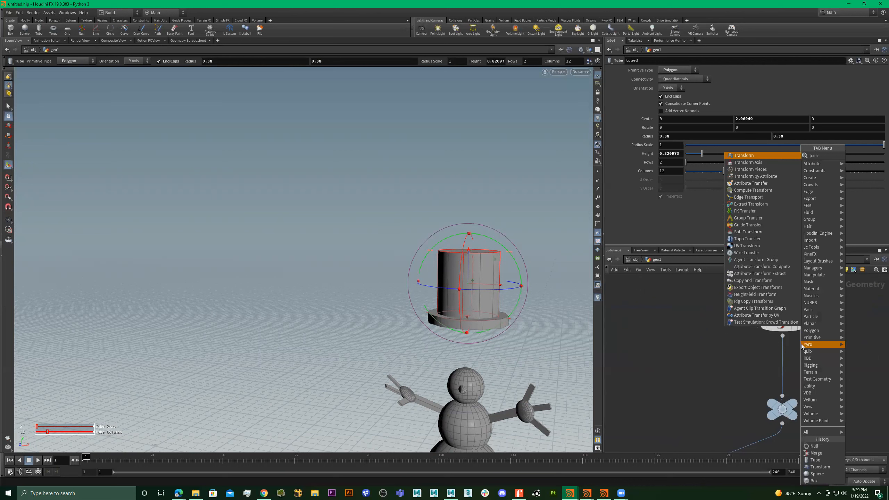
{"action": "key", "text": "Return"}
{"action": "left_click", "coordinate": [801, 344]}
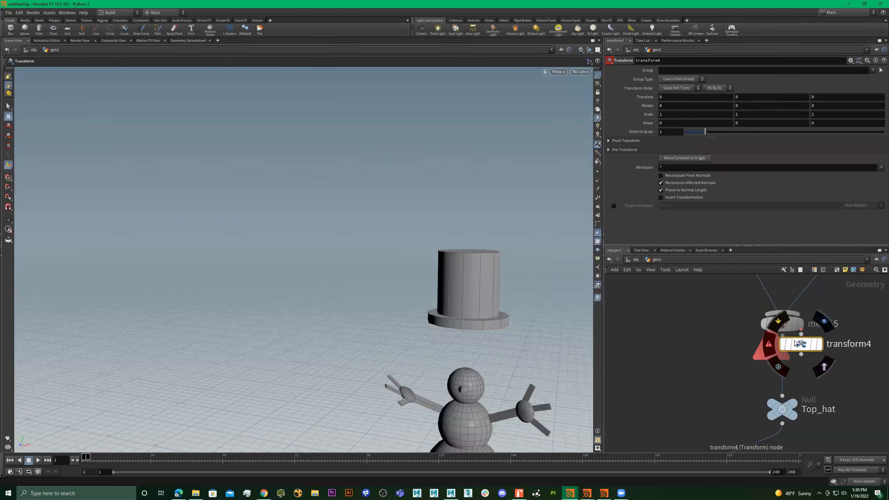
{"action": "key", "text": "Escape"}
Move the hat's centroid to the origin and raise the hat back over the head to a Y translate of about -0.62.
{"action": "left_click_drag", "start_coordinate": [388, 346], "coordinate": [464, 291]}
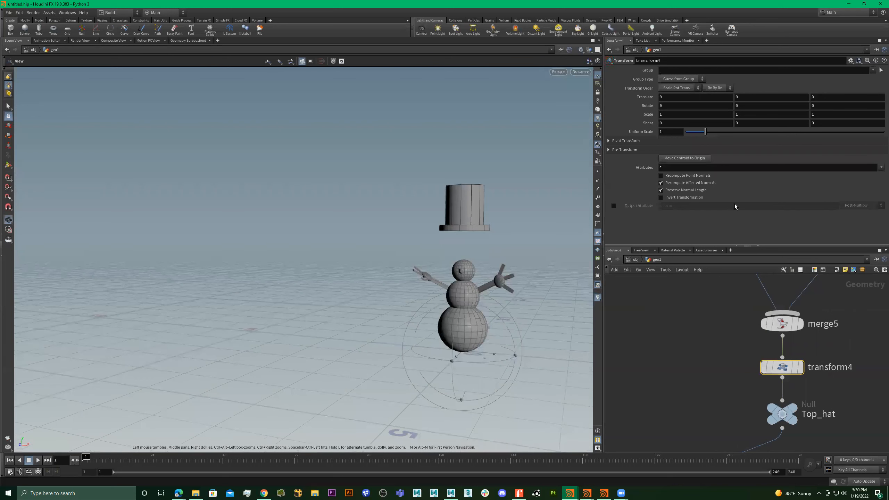
{"action": "left_click", "coordinate": [674, 160]}
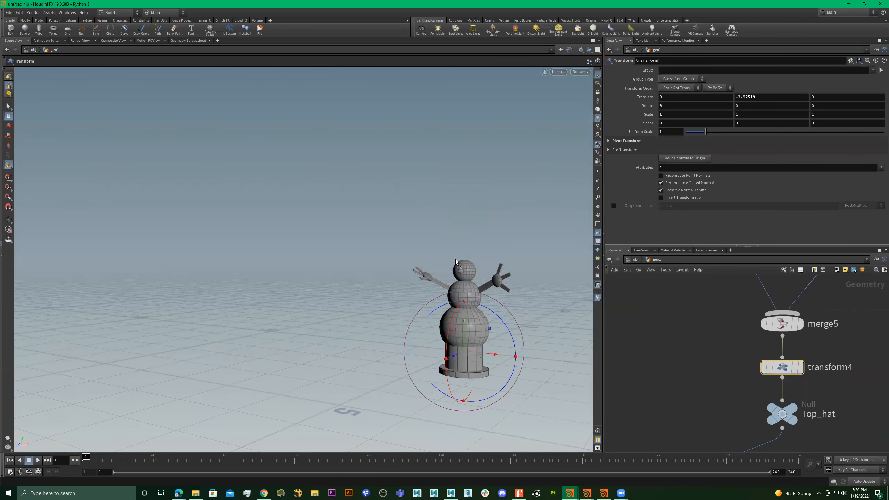
{"action": "key", "text": "ctrl+z"}
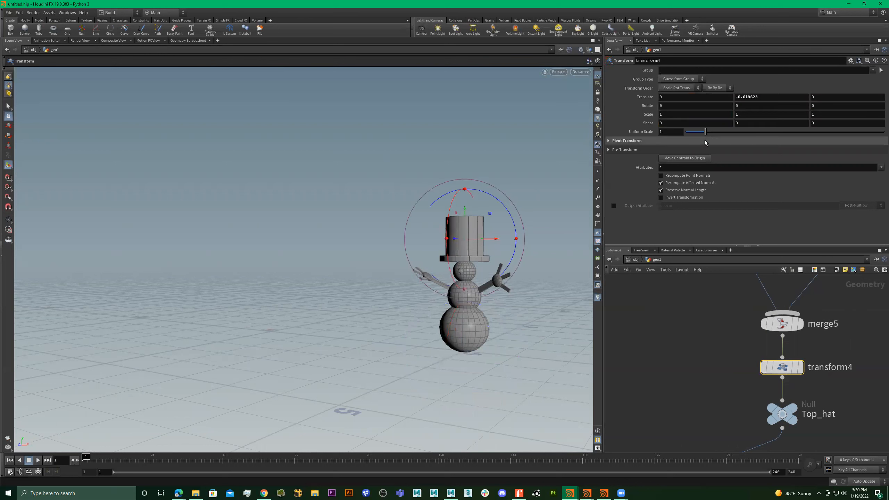
Scale the hat uniformly to 0.42 and lower it onto the head at a Y translate of about -0.88.
{"action": "left_click_drag", "start_coordinate": [700, 132], "coordinate": [694, 133]}
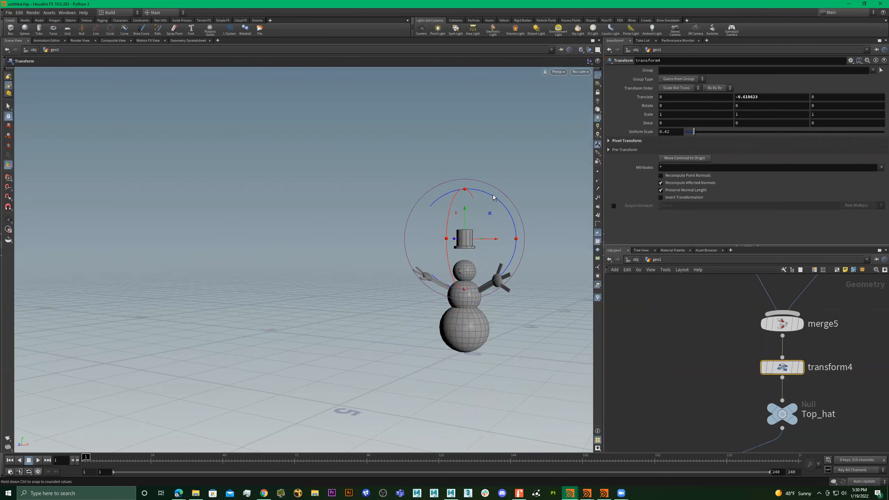
{"action": "left_click_drag", "start_coordinate": [468, 218], "coordinate": [465, 231]}
{"action": "right_click_drag", "start_coordinate": [442, 254], "coordinate": [530, 264], "text": "alt"}
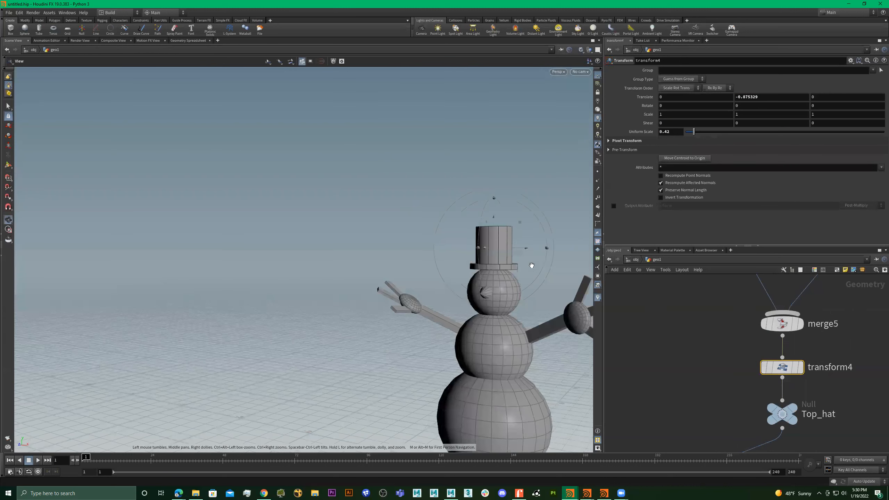
Tilt the hat about -17.4 degrees around Z and shift it to a translate of about 0.09 in X and -0.90 in Y.
{"action": "key", "text": "r"}
{"action": "left_click_drag", "start_coordinate": [533, 278], "coordinate": [545, 241]}
{"action": "right_click_drag", "start_coordinate": [511, 277], "coordinate": [488, 327], "text": "alt"}
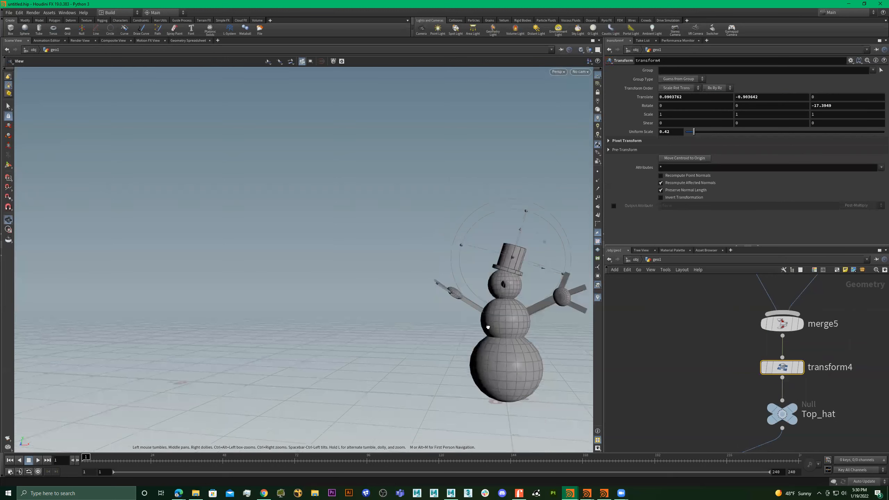
Examine the snowman from the side and select merge2 to inspect its list of inputs.
{"action": "left_click_drag", "start_coordinate": [415, 282], "coordinate": [396, 266], "text": "alt"}
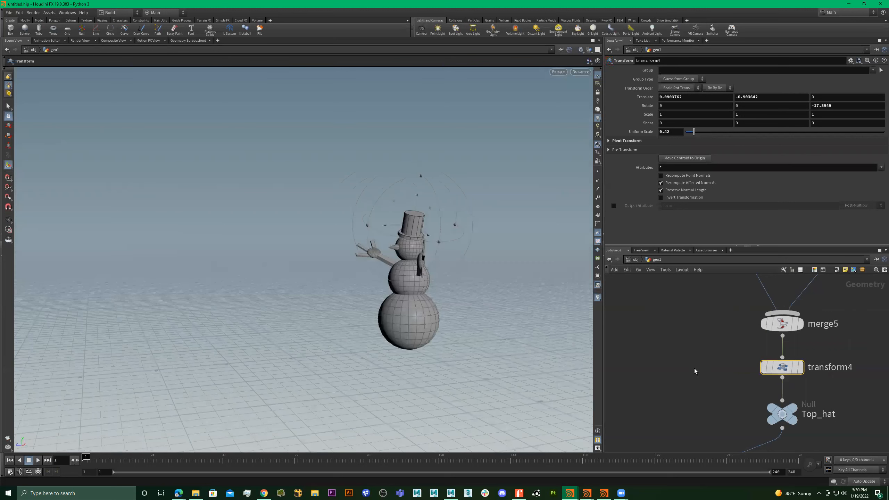
{"action": "scroll", "coordinate": [733, 366], "scroll_direction": "down", "scroll_amount": 10}
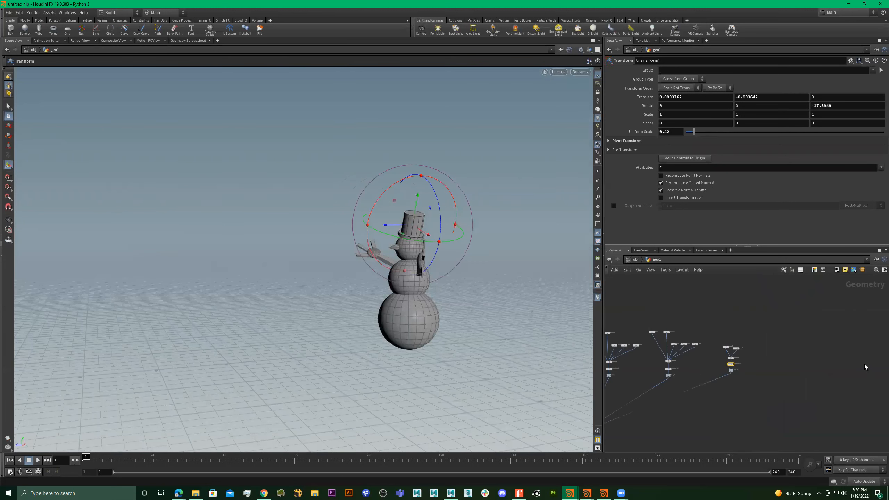
{"action": "middle_click_drag", "start_coordinate": [614, 443], "coordinate": [764, 413]}
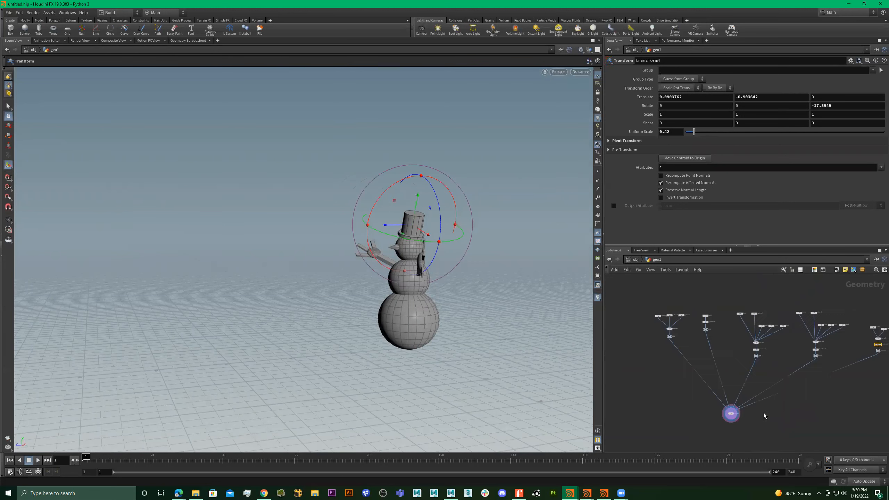
{"action": "scroll", "coordinate": [751, 407], "scroll_direction": "up", "scroll_amount": 3}
{"action": "left_click", "coordinate": [698, 414]}
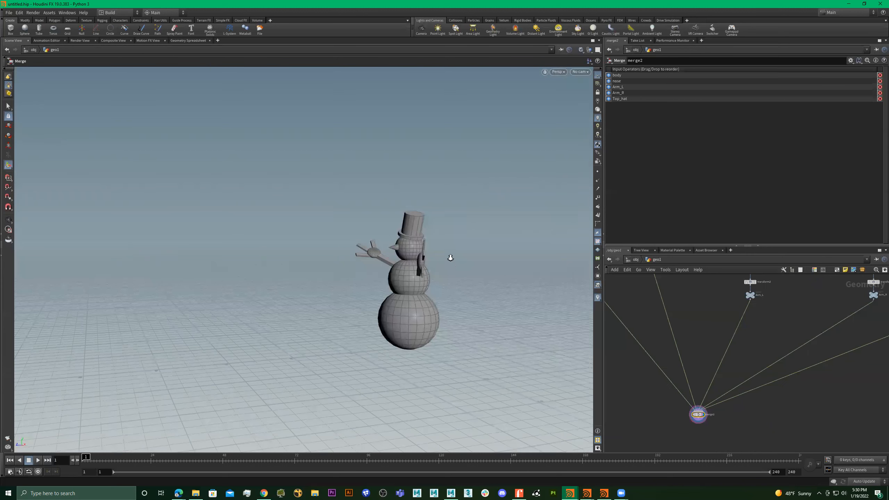
Add a Null node below merge2 and wire merge2's output into it.
{"action": "scroll", "coordinate": [737, 412], "scroll_direction": "down", "scroll_amount": 3}
{"action": "scroll", "coordinate": [717, 407], "scroll_direction": "up", "scroll_amount": 3}
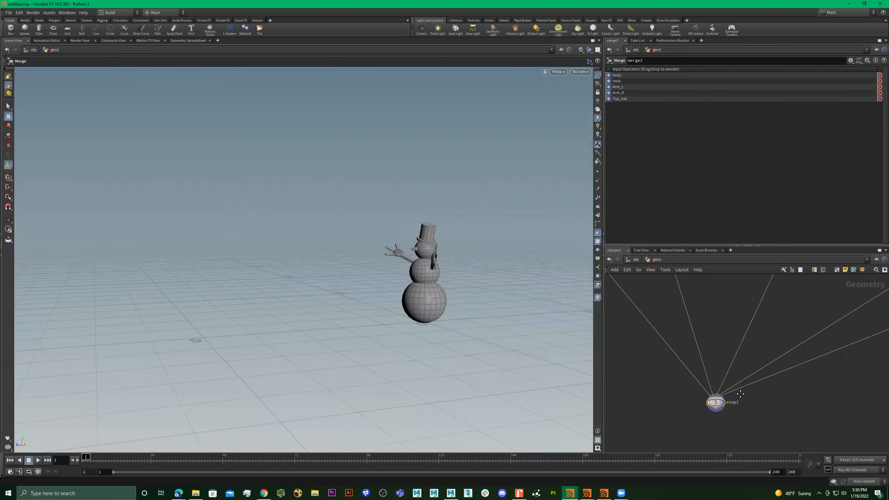
{"action": "key", "text": "Tab"}
{"action": "type", "text": "n"}
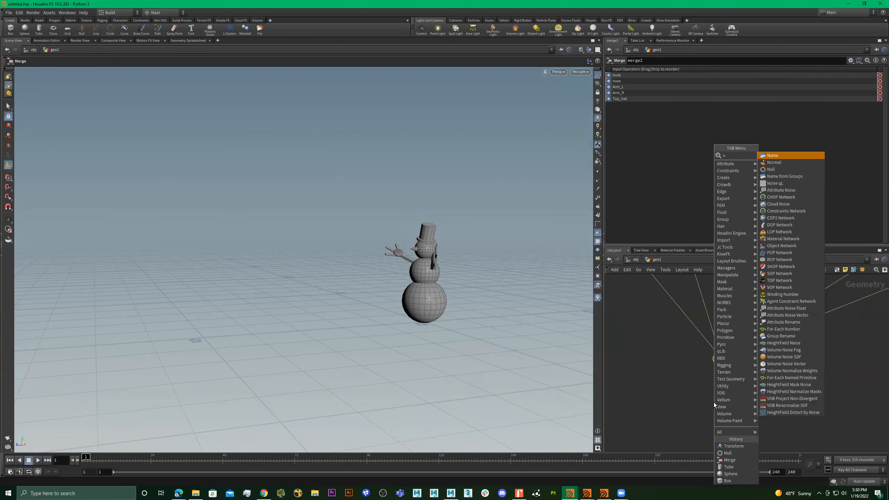
{"action": "type", "text": "ull"}
{"action": "key", "text": "Return"}
{"action": "left_click", "coordinate": [720, 364]}
{"action": "scroll", "coordinate": [728, 380], "scroll_direction": "up", "scroll_amount": 2}
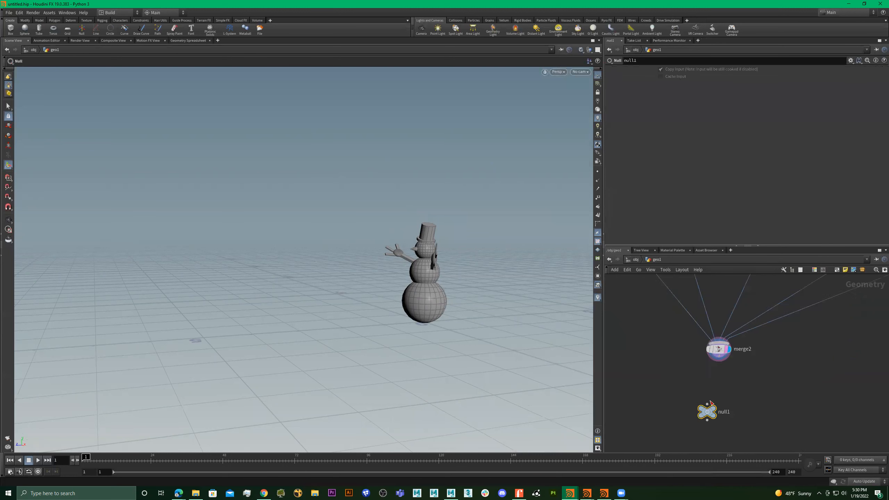
{"action": "left_click", "coordinate": [712, 408]}
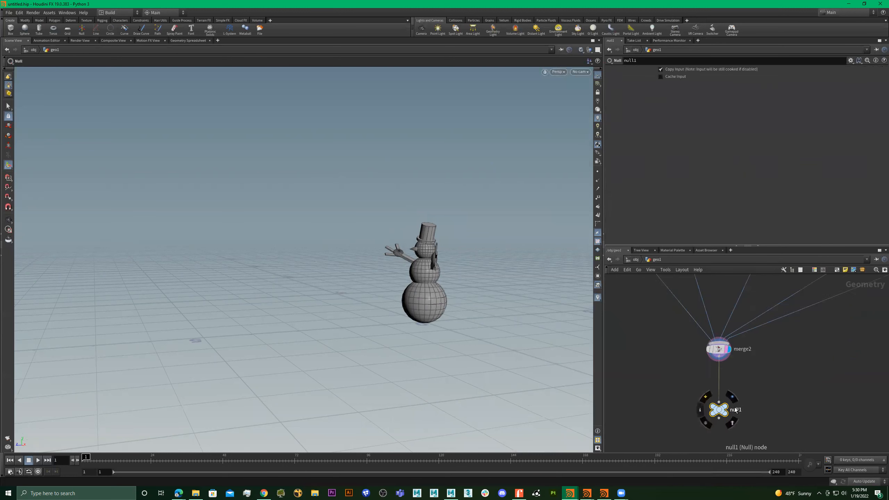
Rename the null beneath merge2 as OUT_SnowMan.
{"action": "left_click_drag", "start_coordinate": [724, 412], "coordinate": [736, 410]}
{"action": "double_click", "coordinate": [736, 410]}
{"action": "type", "text": "OU"}
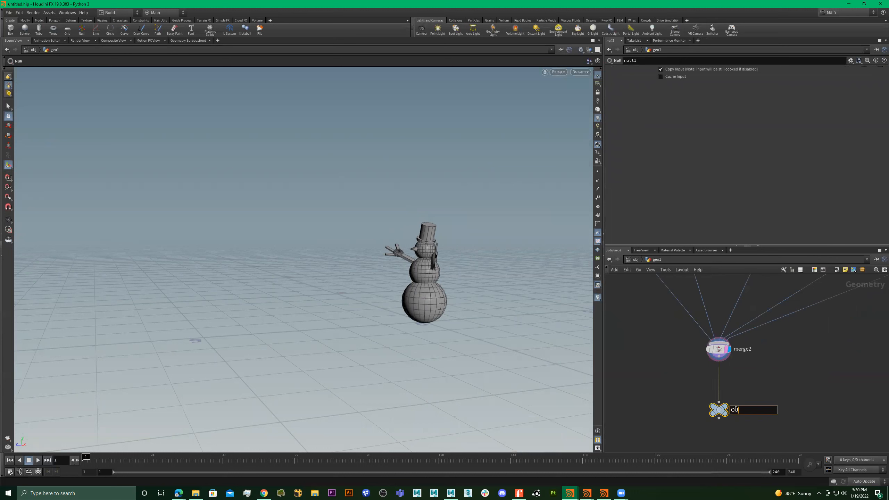
{"action": "type", "text": "t_SnowMan"}
{"action": "key", "text": "Return"}
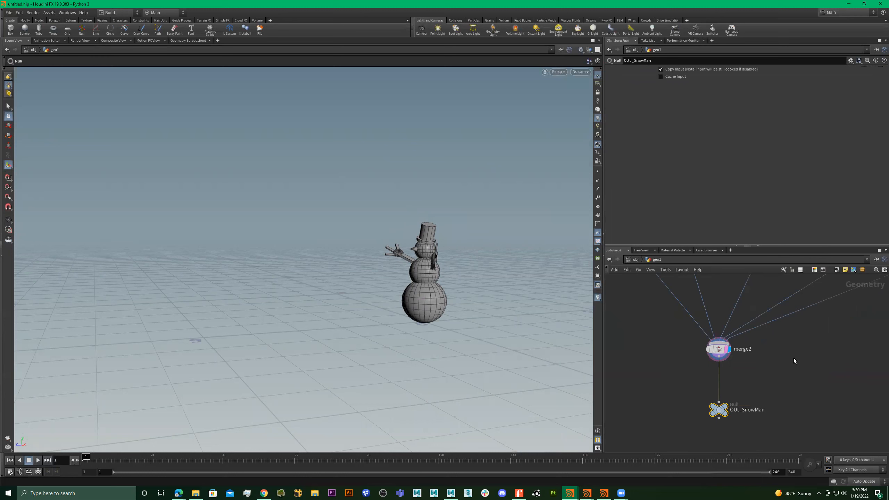
{"action": "scroll", "coordinate": [784, 366], "scroll_direction": "down", "scroll_amount": 1}
{"action": "scroll", "coordinate": [743, 405], "scroll_direction": "up", "scroll_amount": 2}
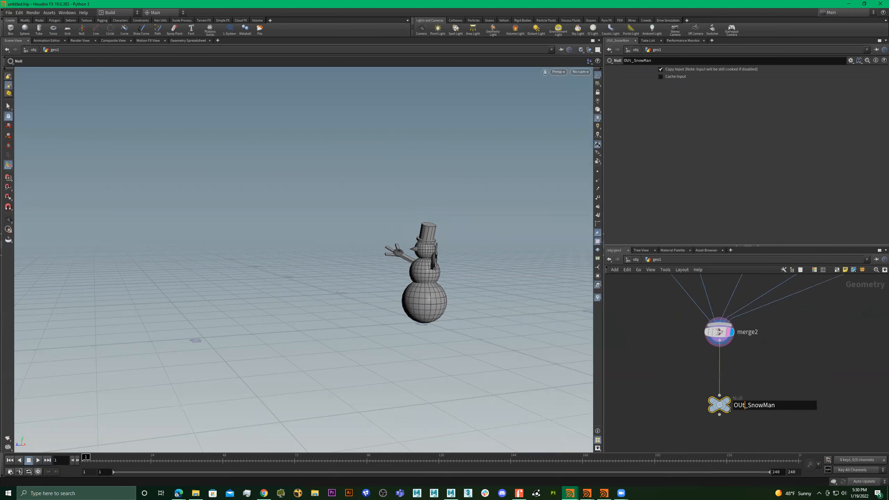
{"action": "double_click", "coordinate": [731, 412]}
{"action": "type", "text": "OUT"}
{"action": "key", "text": "Return"}
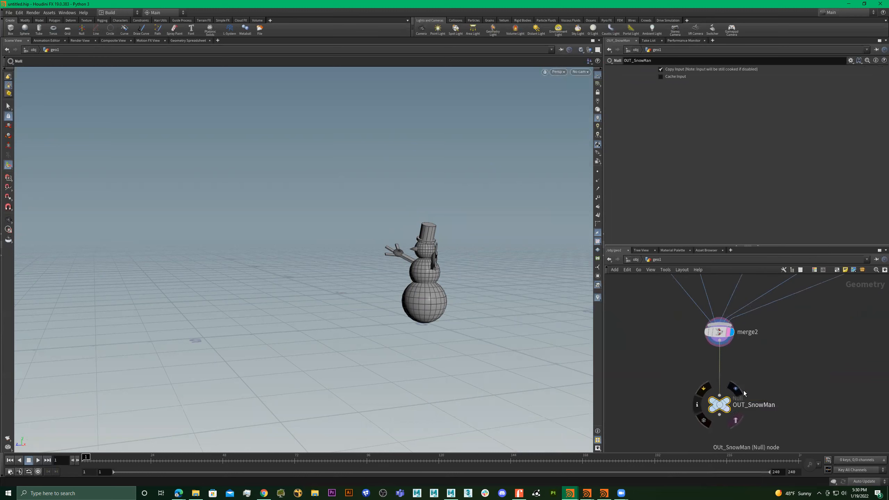
Add a Transform node fed by merge2's output and place it beside the OUT_SnowMan null.
{"action": "scroll", "coordinate": [749, 366], "scroll_direction": "down", "scroll_amount": 5}
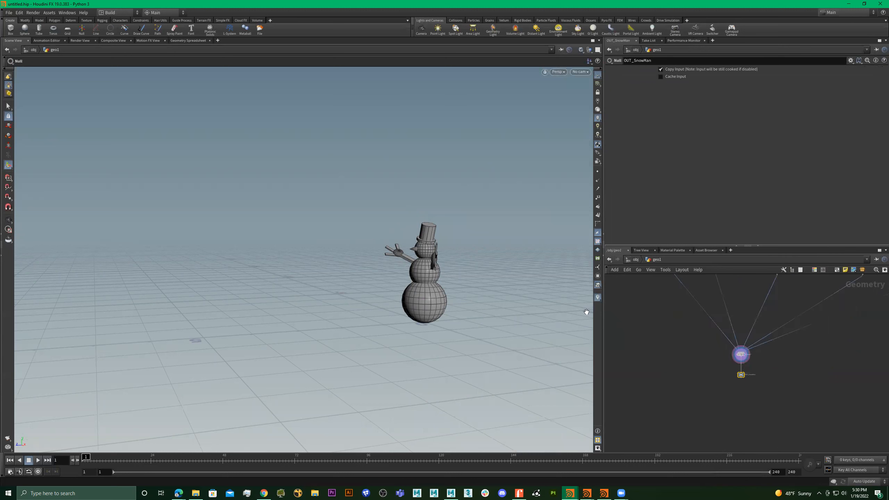
{"action": "scroll", "coordinate": [818, 374], "scroll_direction": "down", "scroll_amount": 3}
{"action": "middle_click_drag", "start_coordinate": [818, 373], "coordinate": [747, 375]}
{"action": "scroll", "coordinate": [748, 374], "scroll_direction": "up", "scroll_amount": 3}
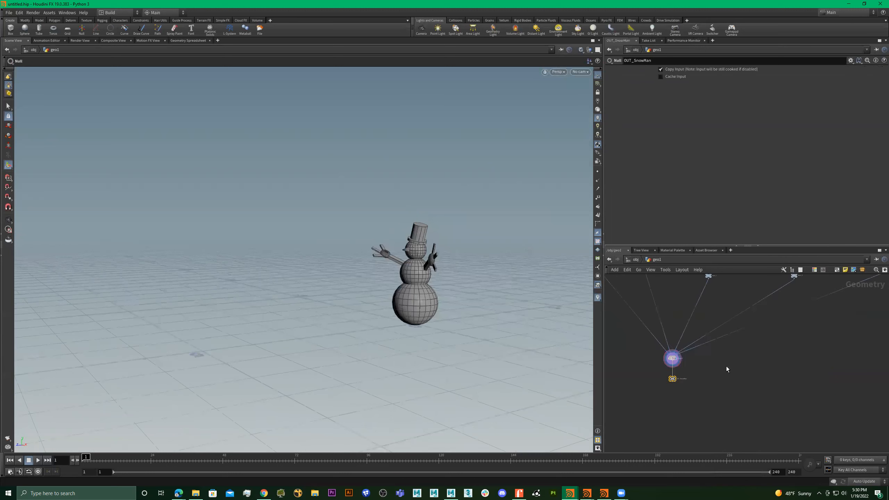
{"action": "scroll", "coordinate": [776, 362], "scroll_direction": "up", "scroll_amount": 2}
{"action": "key", "text": "Tab"}
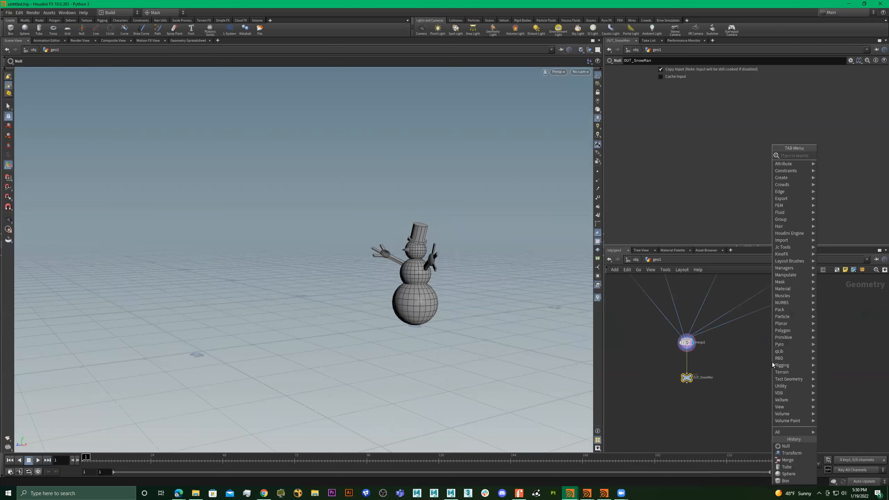
{"action": "mouse_move", "coordinate": [773, 361]}
{"action": "type", "text": "tra"}
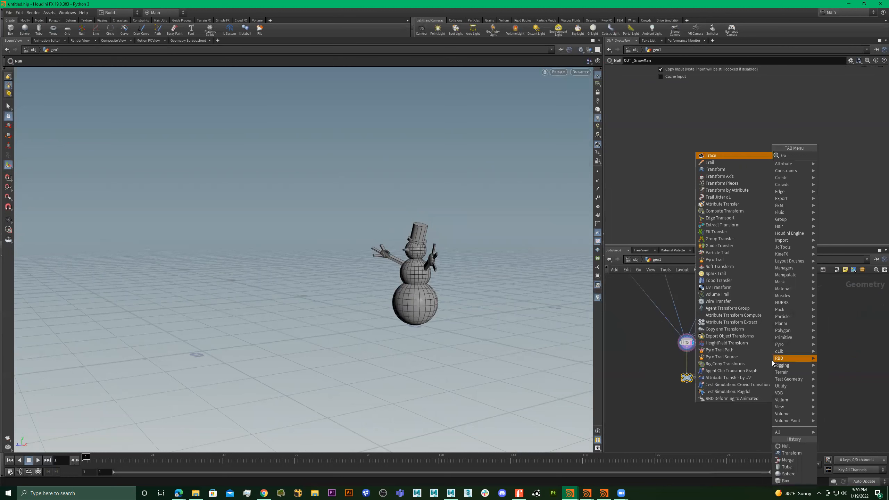
{"action": "type", "text": "nsf"}
{"action": "key", "text": "Return"}
{"action": "left_click", "coordinate": [773, 361]}
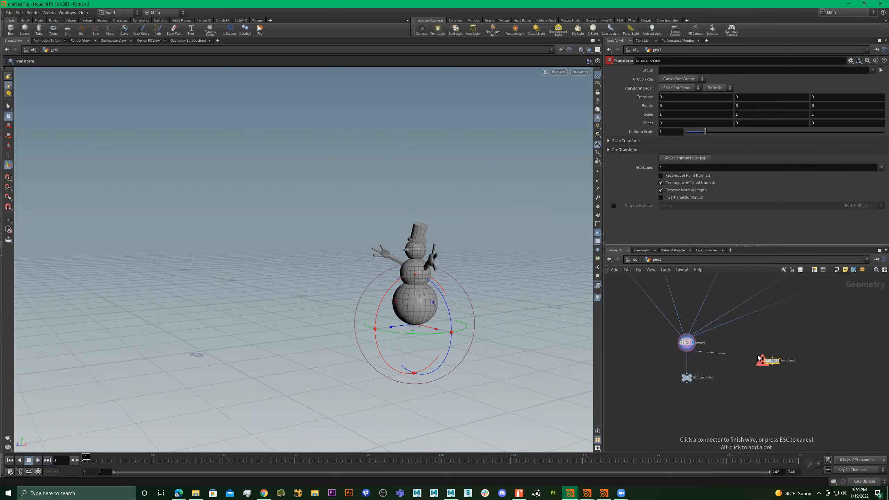
{"action": "left_click", "coordinate": [771, 360]}
{"action": "left_click_drag", "start_coordinate": [772, 361], "coordinate": [799, 374]}
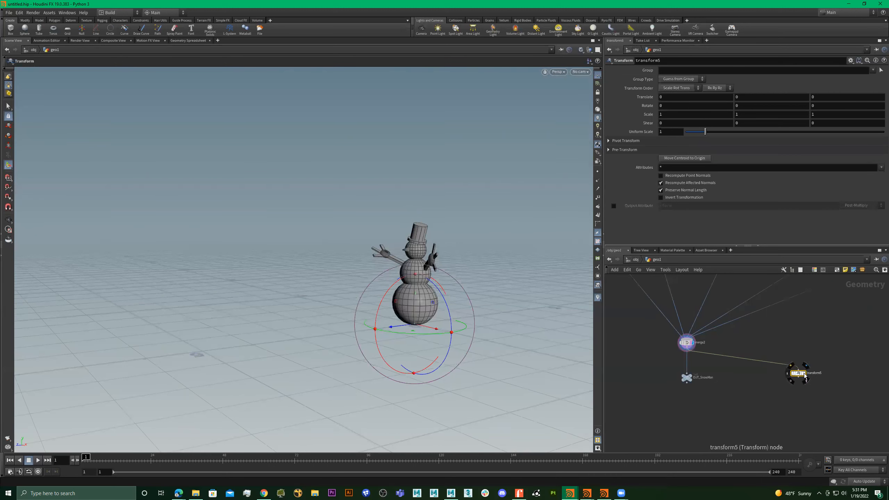
Offset the second snowman about 2.59 along Z and rotate it about 155.6 degrees around Y.
{"action": "key", "text": "Escape"}
{"action": "key", "text": "t"}
{"action": "left_click_drag", "start_coordinate": [403, 325], "coordinate": [313, 332]}
{"action": "key", "text": "r"}
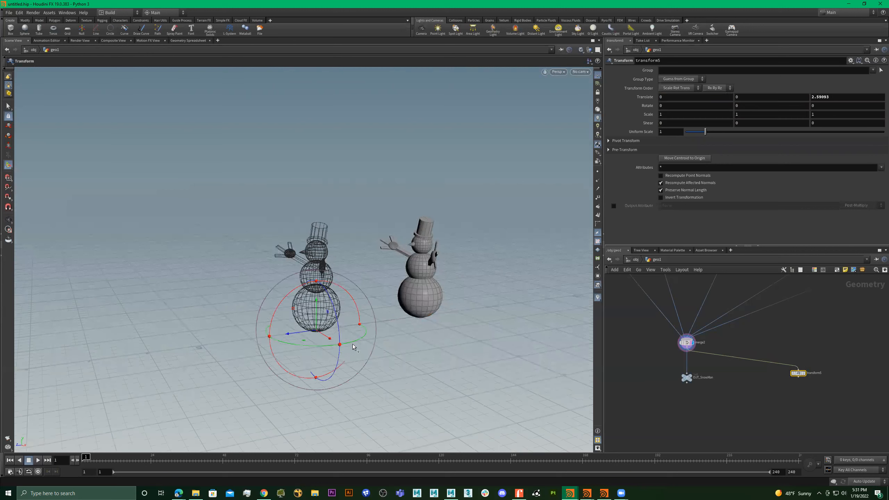
{"action": "left_click_drag", "start_coordinate": [372, 335], "coordinate": [359, 346]}
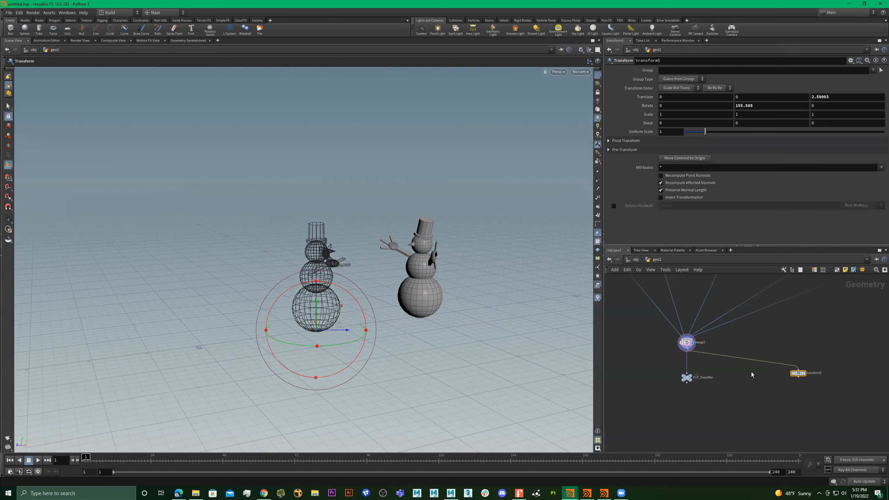
Duplicate the OUT_SnowMan null, wire the copy beneath the new transform and name it OUT_SnowMan2.
{"action": "scroll", "coordinate": [684, 382], "scroll_direction": "up", "scroll_amount": 2}
{"action": "key", "text": "ctrl+v"}
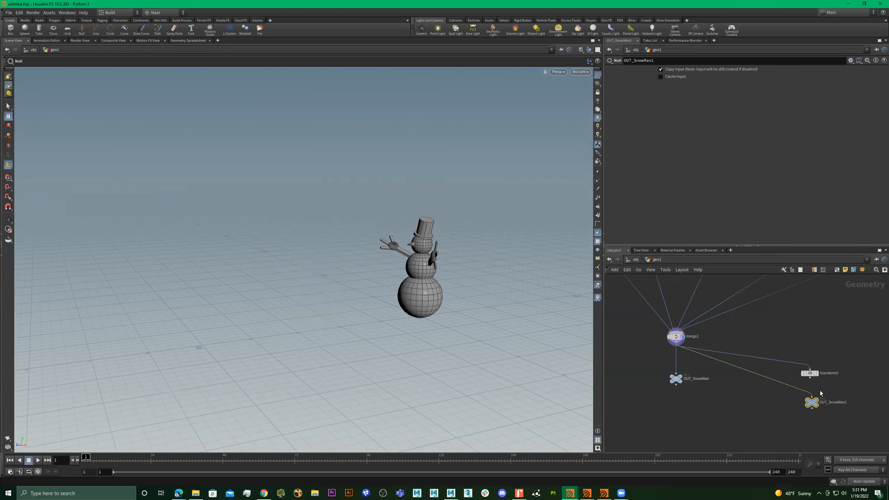
{"action": "scroll", "coordinate": [779, 385], "scroll_direction": "up", "scroll_amount": 2}
{"action": "left_click_drag", "start_coordinate": [803, 368], "coordinate": [848, 403]}
{"action": "double_click", "coordinate": [847, 403]}
{"action": "key", "text": "BackSpace"}
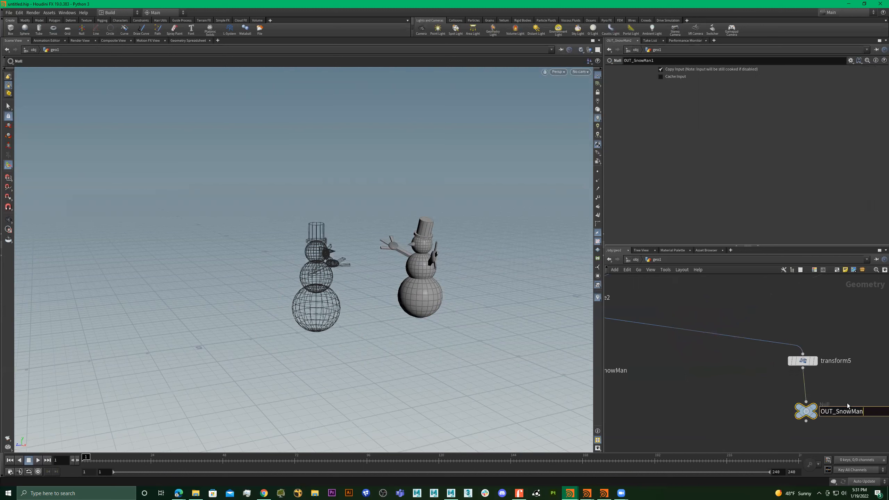
{"action": "type", "text": "2"}
{"action": "key", "text": "Return"}
Spread the two snowman output branches apart on either side below merge2.
{"action": "scroll", "coordinate": [701, 389], "scroll_direction": "down", "scroll_amount": 2}
{"action": "middle_click_drag", "start_coordinate": [663, 370], "coordinate": [760, 344]}
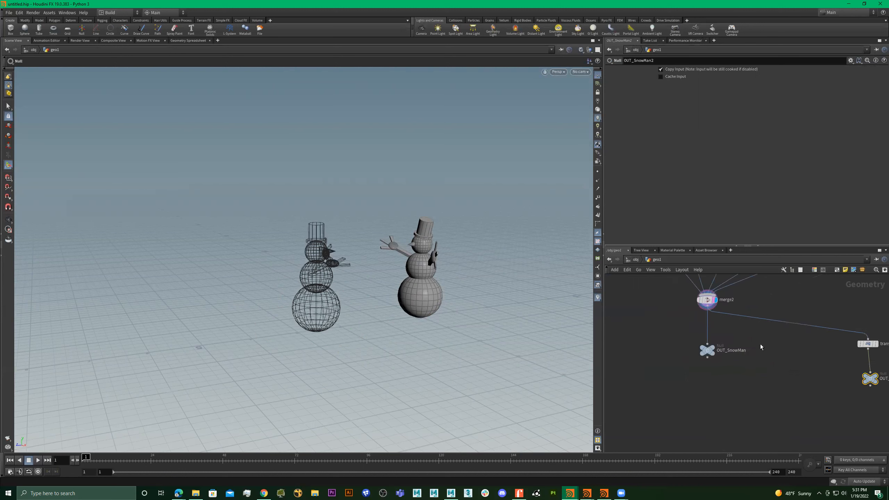
{"action": "middle_click_drag", "start_coordinate": [664, 363], "coordinate": [686, 356]}
{"action": "scroll", "coordinate": [716, 357], "scroll_direction": "down", "scroll_amount": 3}
{"action": "left_click_drag", "start_coordinate": [721, 349], "coordinate": [691, 358]}
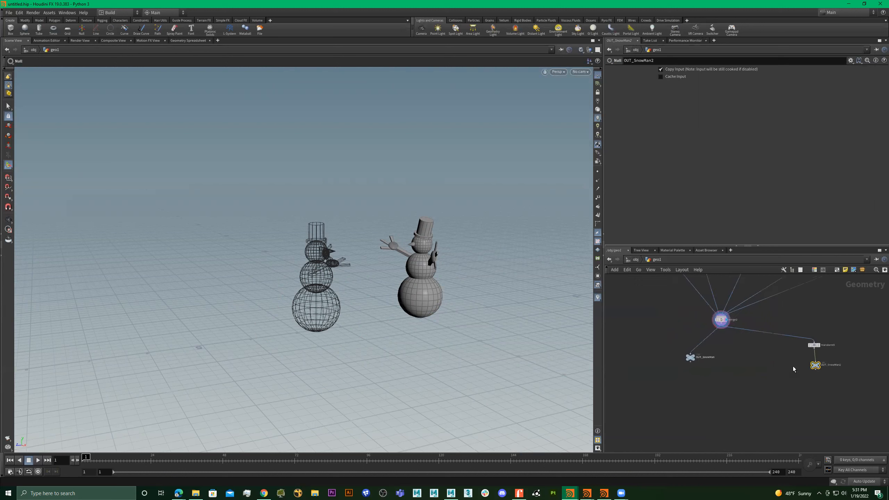
{"action": "left_click_drag", "start_coordinate": [815, 346], "coordinate": [844, 344], "text": "shift"}
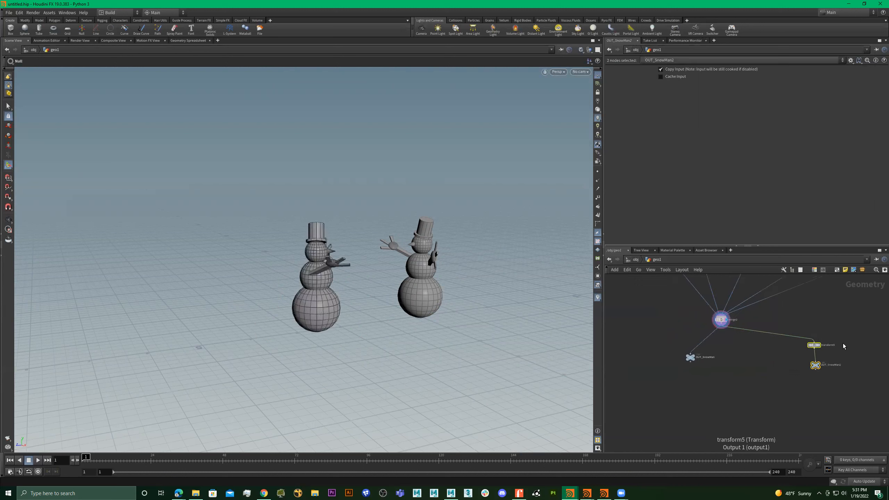
{"action": "middle_click_drag", "start_coordinate": [724, 372], "coordinate": [752, 377]}
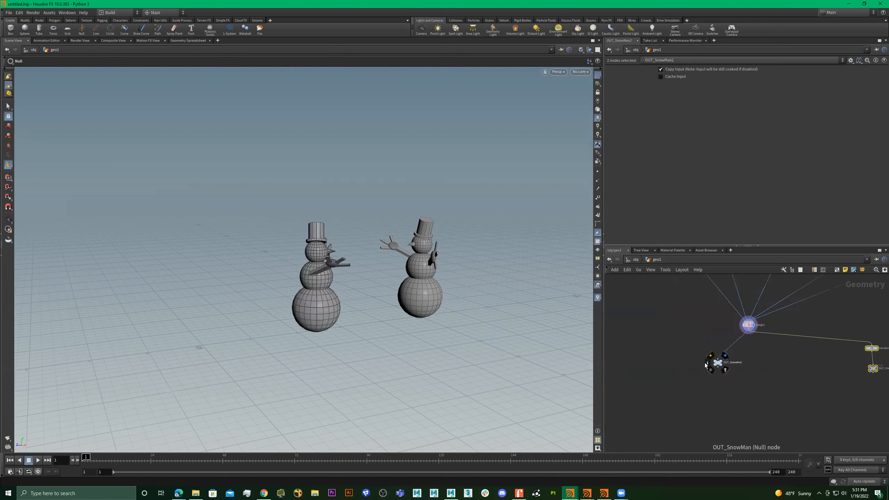
{"action": "left_click_drag", "start_coordinate": [718, 364], "coordinate": [687, 368]}
{"action": "scroll", "coordinate": [683, 367], "scroll_direction": "up", "scroll_amount": 1}
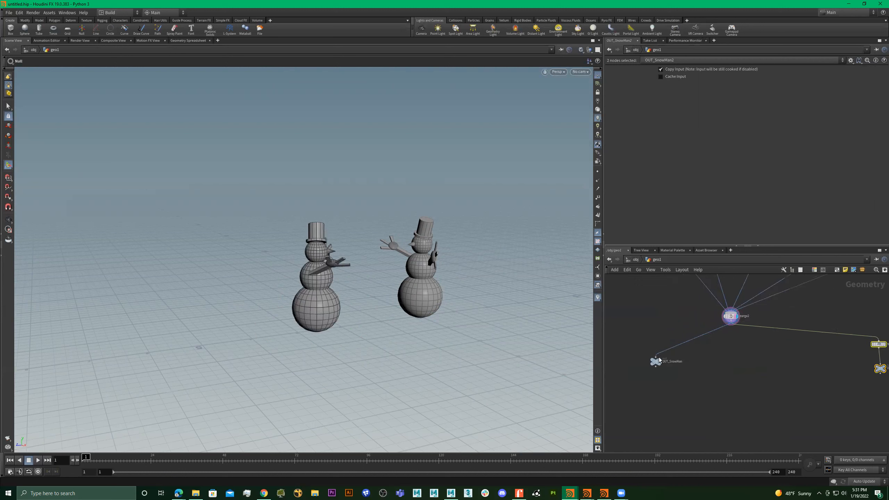
Display only the OUT_SnowMan output, check it from the object level, and go back inside geo1.
{"action": "scroll", "coordinate": [662, 365], "scroll_direction": "up", "scroll_amount": 2}
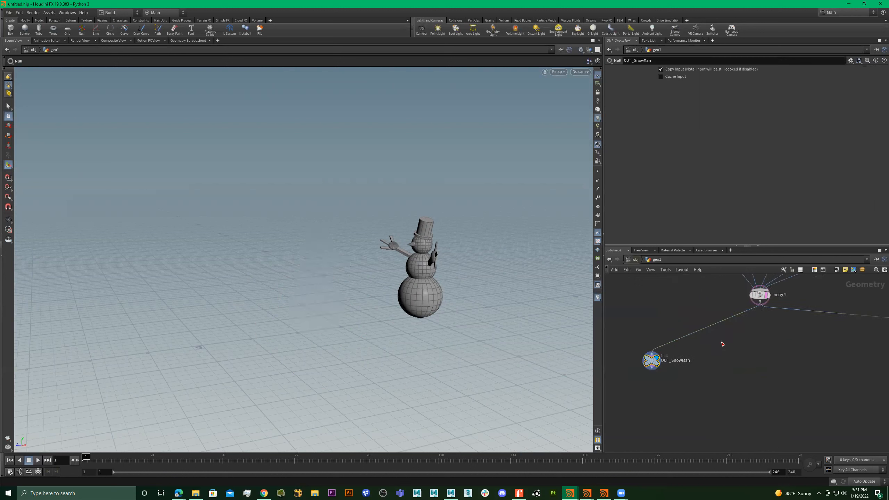
{"action": "key", "text": "u"}
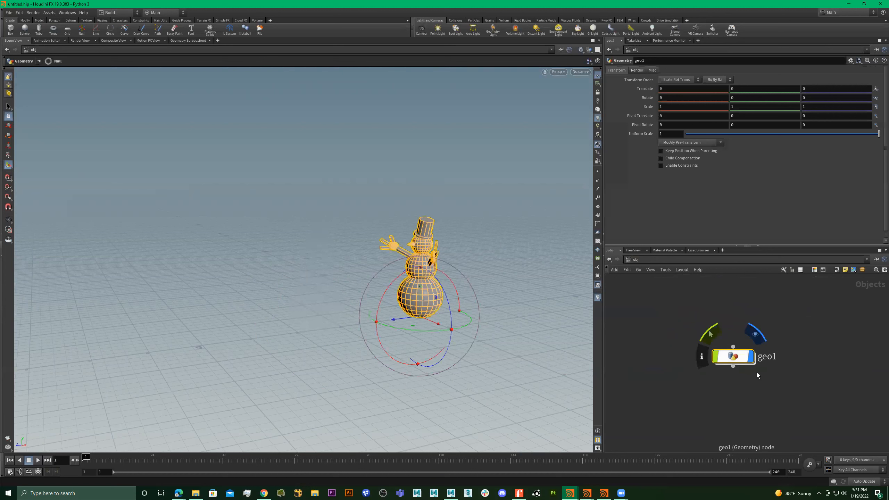
{"action": "key", "text": "i"}
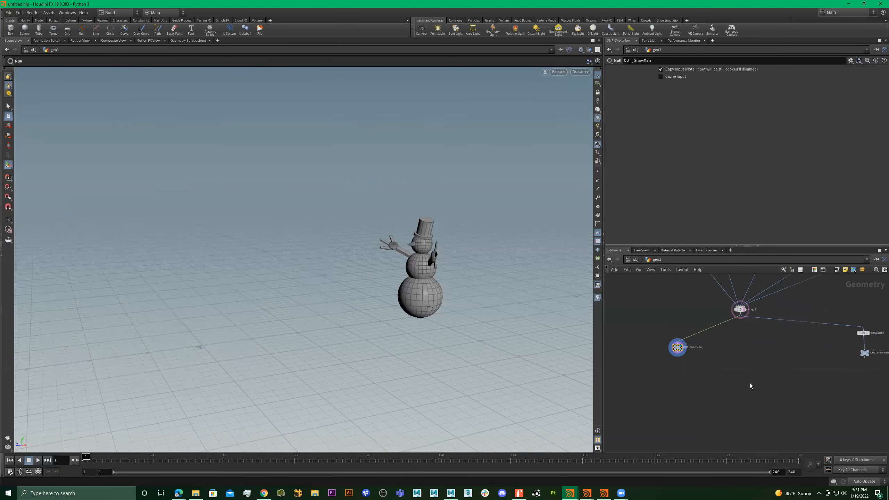
Add a Merge node that combines OUT_SnowMan and OUT_SnowMan2, and display its output.
{"action": "key", "text": "Tab"}
{"action": "type", "text": "merge"}
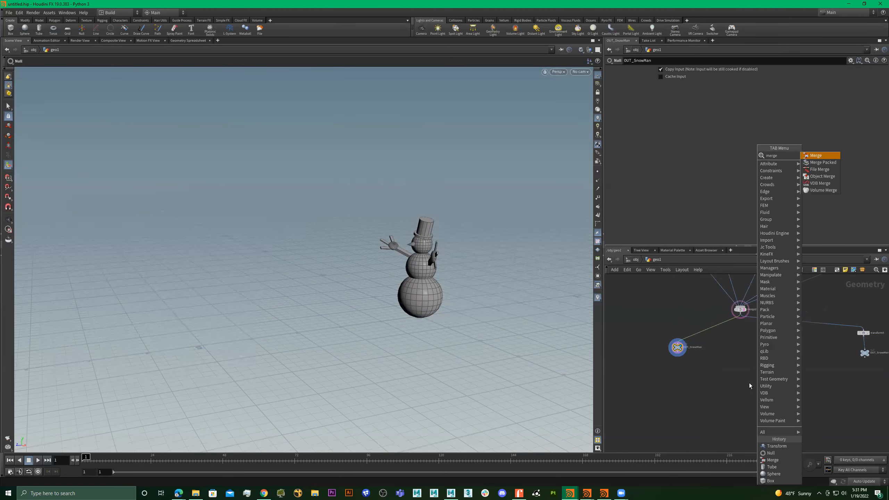
{"action": "key", "text": "Return"}
{"action": "left_click", "coordinate": [678, 348]}
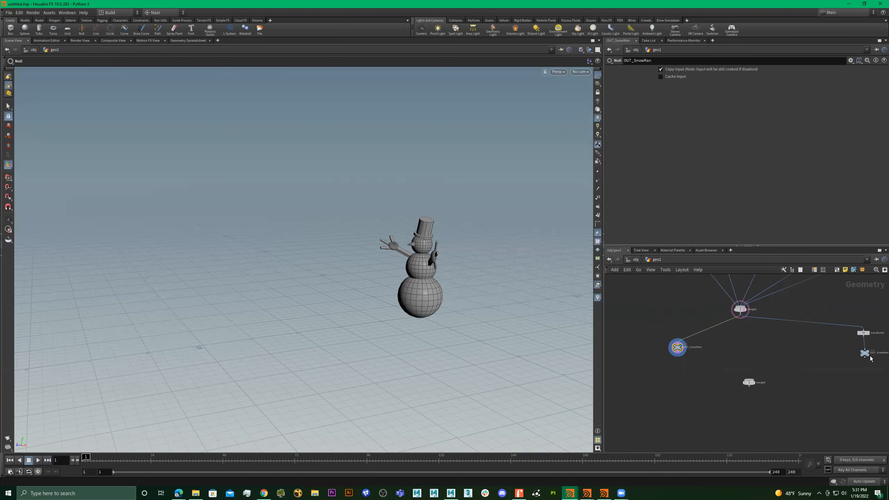
{"action": "left_click", "coordinate": [864, 353], "text": "shift"}
{"action": "left_click", "coordinate": [865, 358]}
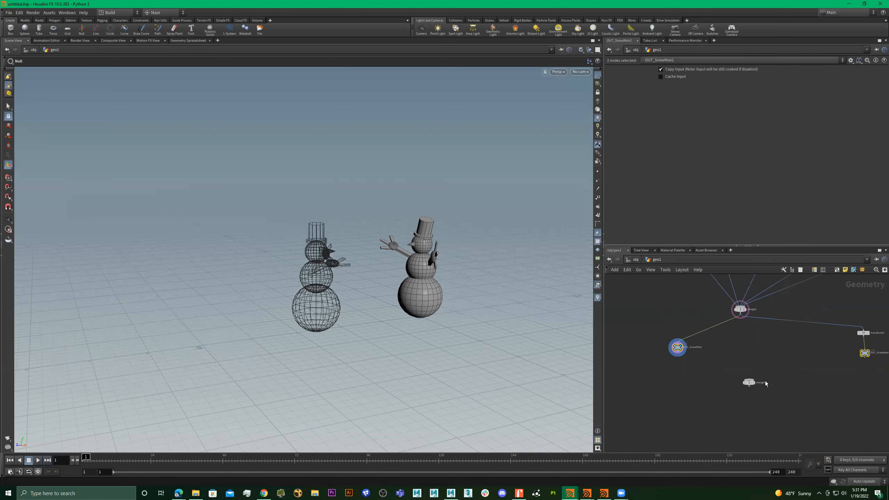
{"action": "left_click", "coordinate": [744, 389]}
{"action": "scroll", "coordinate": [746, 399], "scroll_direction": "up", "scroll_amount": 2}
{"action": "left_click", "coordinate": [738, 395]}
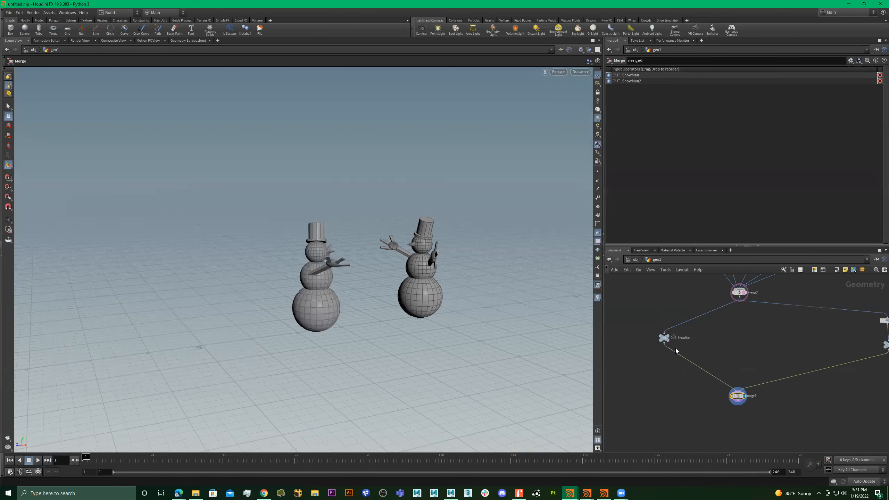
Duplicate the OUT_SnowMan null, connect the copy below the new merge and name it OUT_SCENE.
{"action": "left_click_drag", "start_coordinate": [664, 338], "coordinate": [749, 434], "text": "alt"}
{"action": "scroll", "coordinate": [746, 417], "scroll_direction": "up", "scroll_amount": 3}
{"action": "left_click_drag", "start_coordinate": [742, 389], "coordinate": [739, 383]}
{"action": "middle_click_drag", "start_coordinate": [770, 373], "coordinate": [761, 326]}
{"action": "left_click_drag", "start_coordinate": [753, 410], "coordinate": [798, 387]}
{"action": "left_click", "coordinate": [759, 392]}
{"action": "type", "text": "SCENE"}
{"action": "key", "text": "Return"}
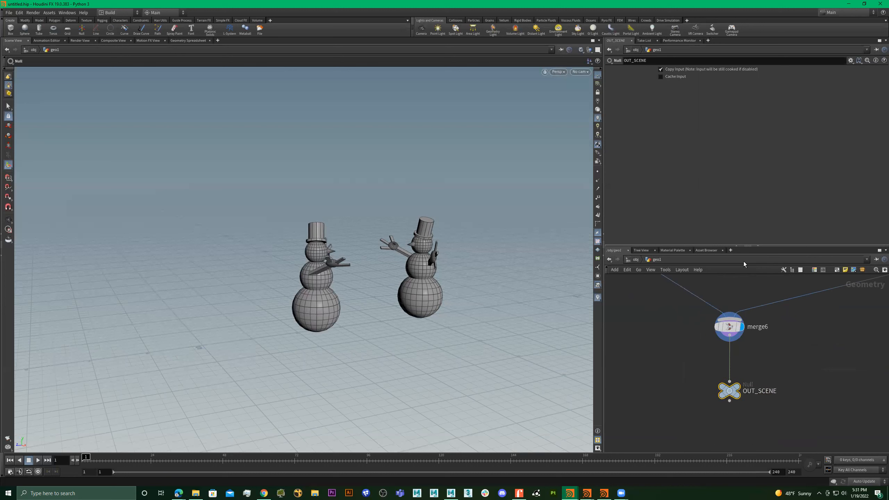
Rename the OUT_SCENE null as OUT_Snomen.
{"action": "scroll", "coordinate": [761, 392], "scroll_direction": "up", "scroll_amount": 1}
{"action": "left_click", "coordinate": [764, 391]}
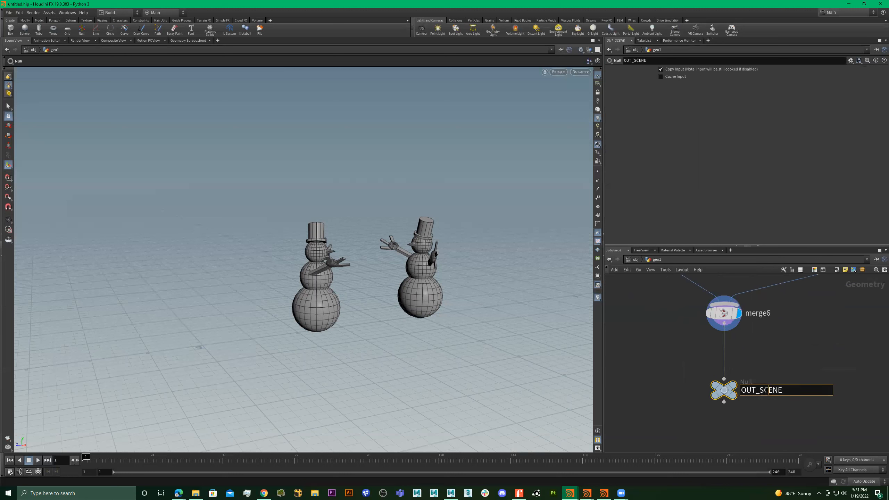
{"action": "left_click_drag", "start_coordinate": [765, 390], "coordinate": [798, 379]}
{"action": "type", "text": "nomen"}
{"action": "key", "text": "Return"}
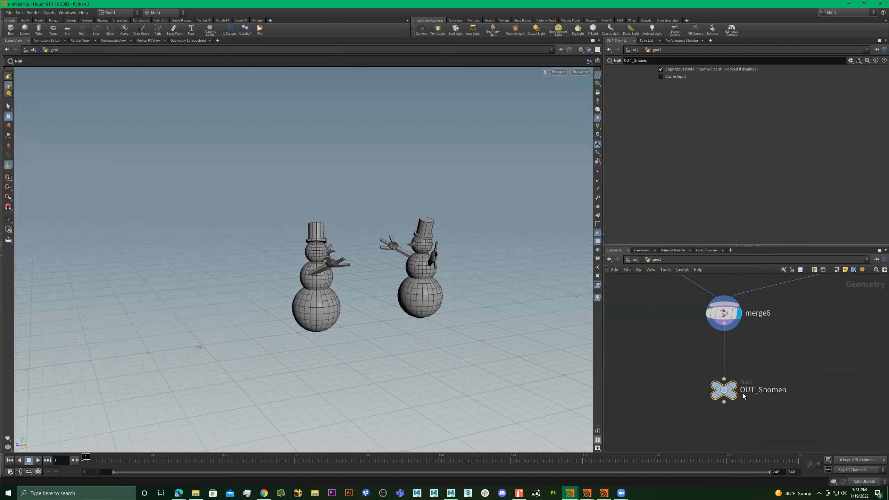
Display the OUT_Snomen output and view both snowmen from the object level.
{"action": "mouse_move", "coordinate": [736, 387]}
{"action": "left_click", "coordinate": [744, 371]}
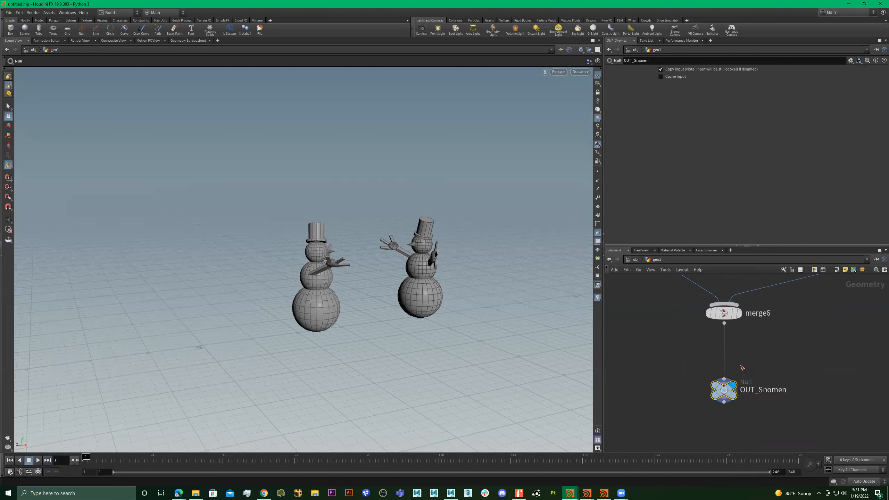
{"action": "key", "text": "u"}
{"action": "left_click_drag", "start_coordinate": [443, 247], "coordinate": [377, 236], "text": "alt"}
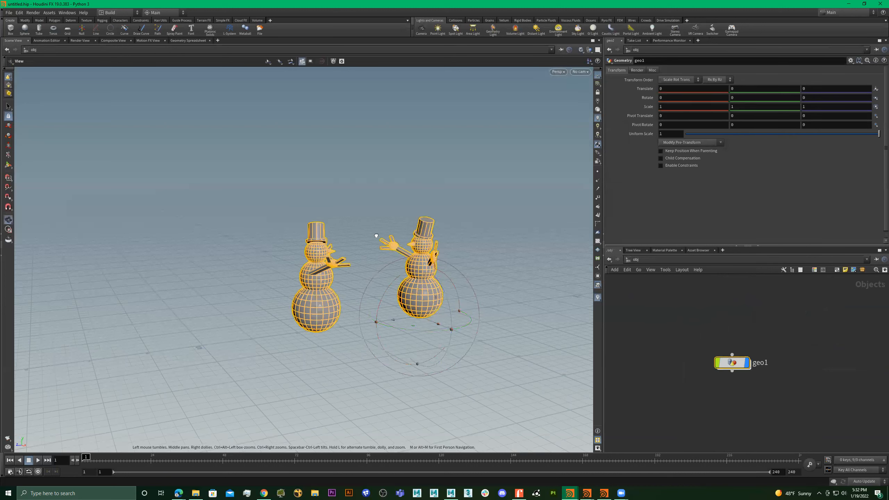
Rename the geo1 geometry object as SnowMen_Group and deselect it.
{"action": "double_click", "coordinate": [765, 363]}
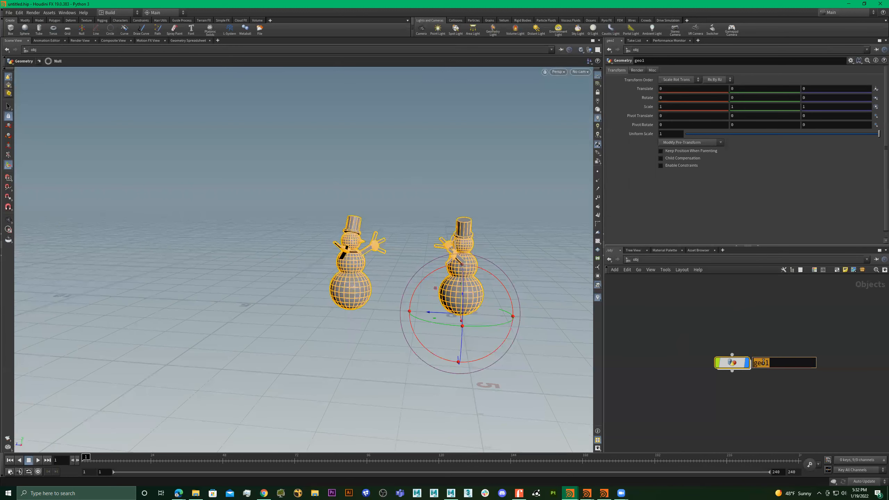
{"action": "type", "text": "SnowMen_Group"}
{"action": "key", "text": "Return"}
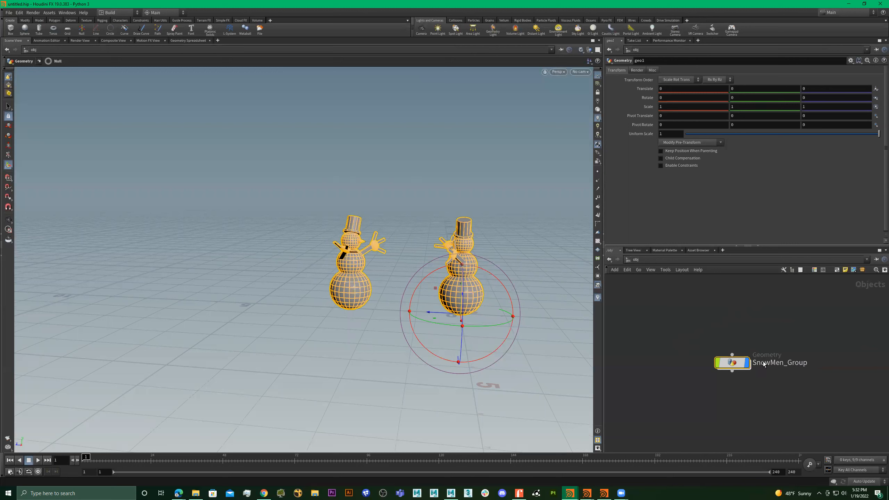
{"action": "left_click_drag", "start_coordinate": [402, 239], "coordinate": [353, 224], "text": "alt"}
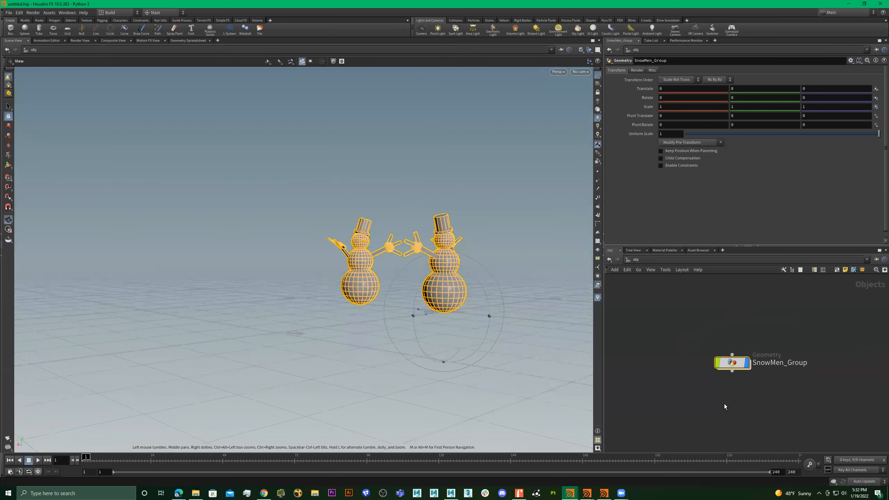
{"action": "key", "text": "Escape"}
{"action": "left_click_drag", "start_coordinate": [426, 297], "coordinate": [463, 293]}
{"action": "key", "text": "r"}
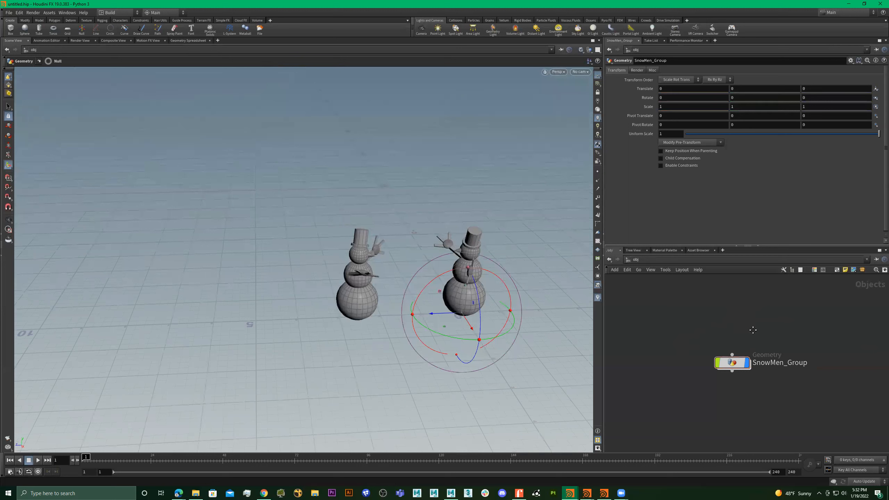
Add a new Geometry object beside SnowMen_Group at the object level and name it Table.
{"action": "middle_click_drag", "start_coordinate": [753, 330], "coordinate": [779, 328]}
{"action": "key", "text": "Tab"}
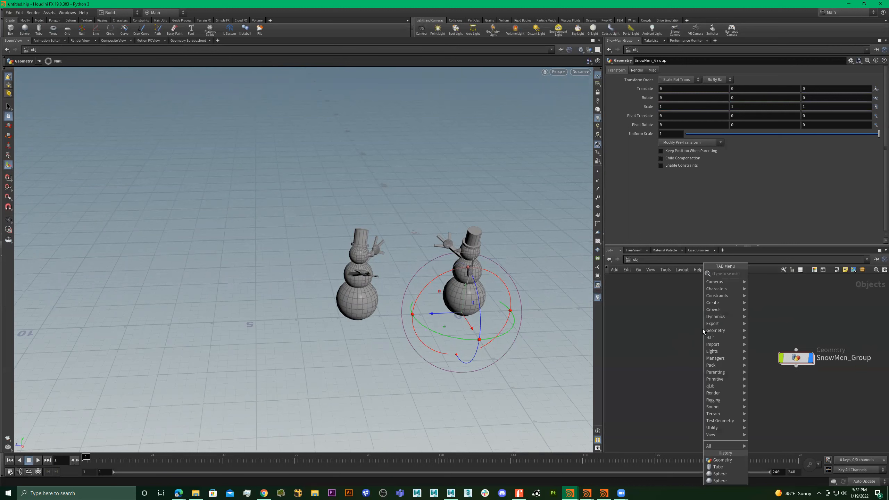
{"action": "type", "text": "g"}
{"action": "key", "text": "Return"}
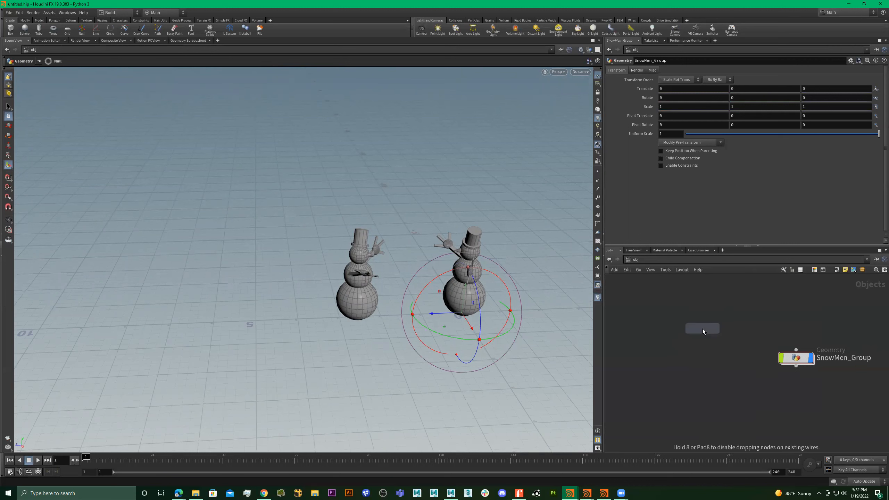
{"action": "left_click", "coordinate": [703, 329]}
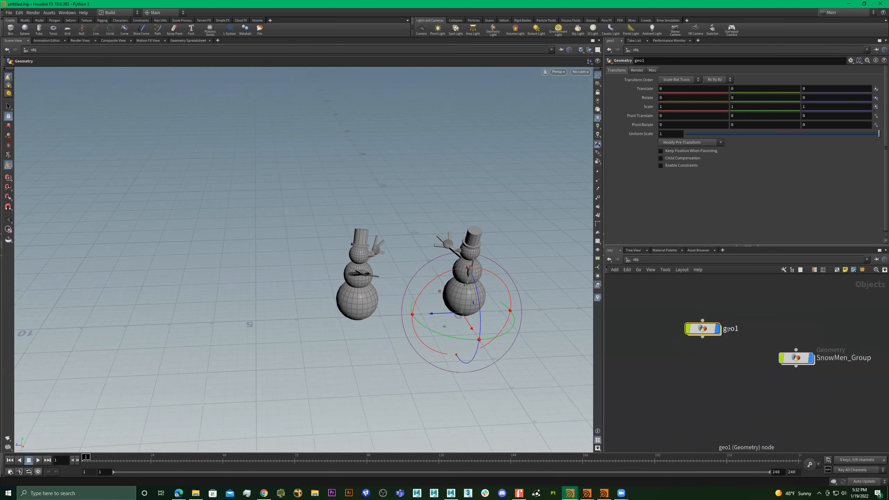
{"action": "double_click", "coordinate": [729, 330]}
{"action": "type", "text": "Table"}
{"action": "key", "text": "Return"}
Examine the final merge and the OUT_Snomen null inside SnowMen_Group, and return to the object level.
{"action": "left_click", "coordinate": [801, 362]}
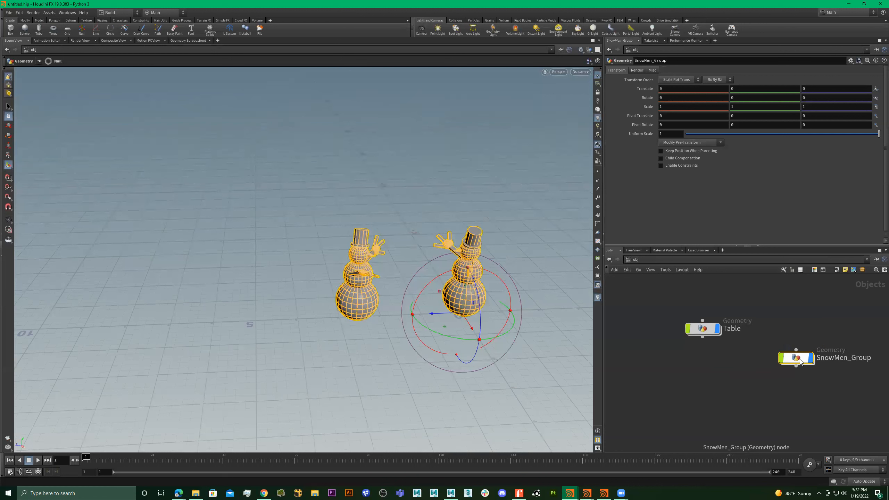
{"action": "double_click", "coordinate": [801, 362]}
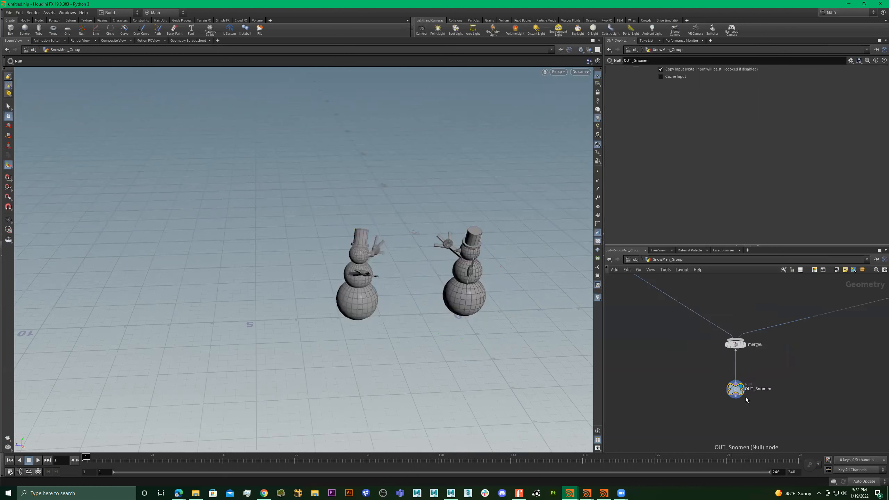
{"action": "mouse_move", "coordinate": [742, 393]}
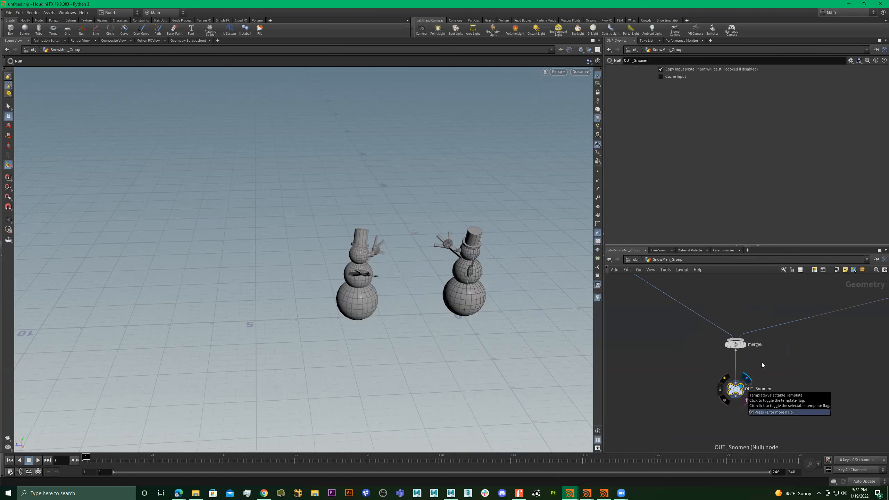
{"action": "scroll", "coordinate": [774, 380], "scroll_direction": "down", "scroll_amount": 2}
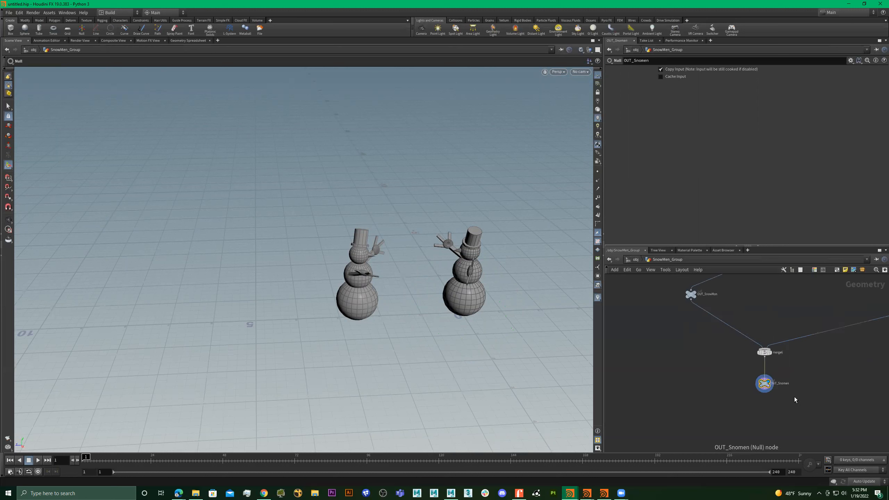
{"action": "scroll", "coordinate": [795, 398], "scroll_direction": "up", "scroll_amount": 3}
{"action": "scroll", "coordinate": [717, 345], "scroll_direction": "down", "scroll_amount": 2}
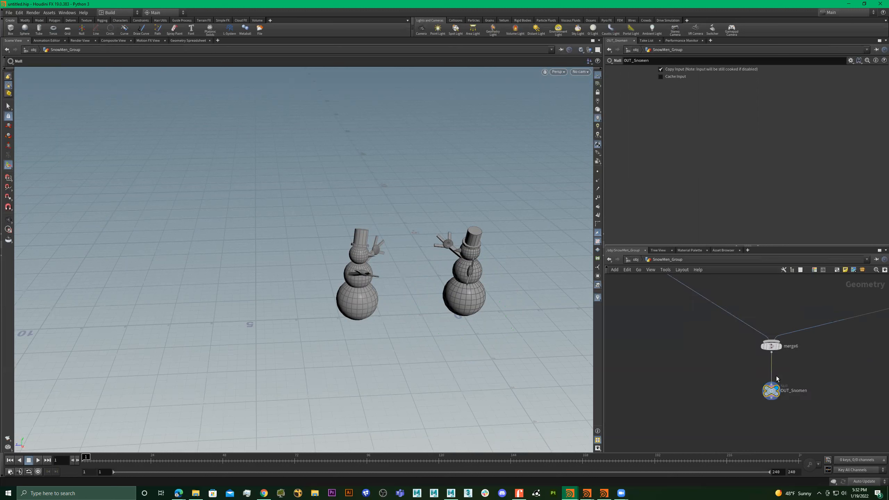
{"action": "scroll", "coordinate": [777, 377], "scroll_direction": "up", "scroll_amount": 2}
{"action": "scroll", "coordinate": [758, 371], "scroll_direction": "down", "scroll_amount": 2}
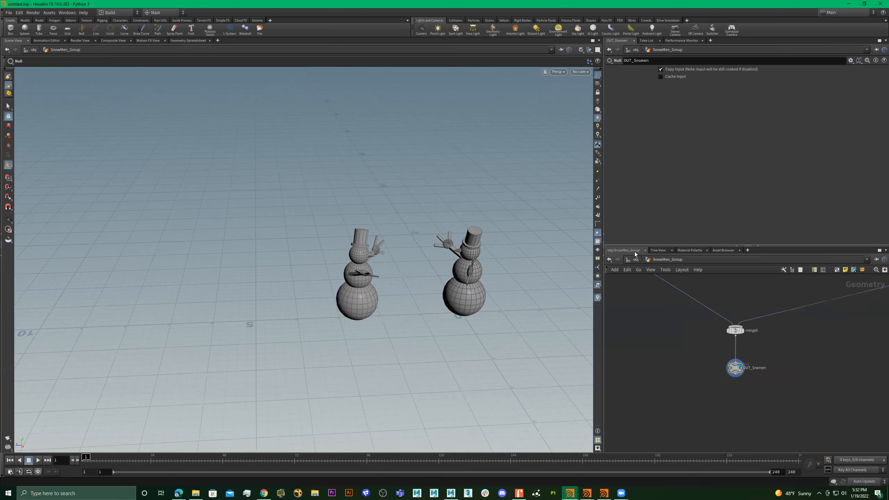
{"action": "key", "text": "u"}
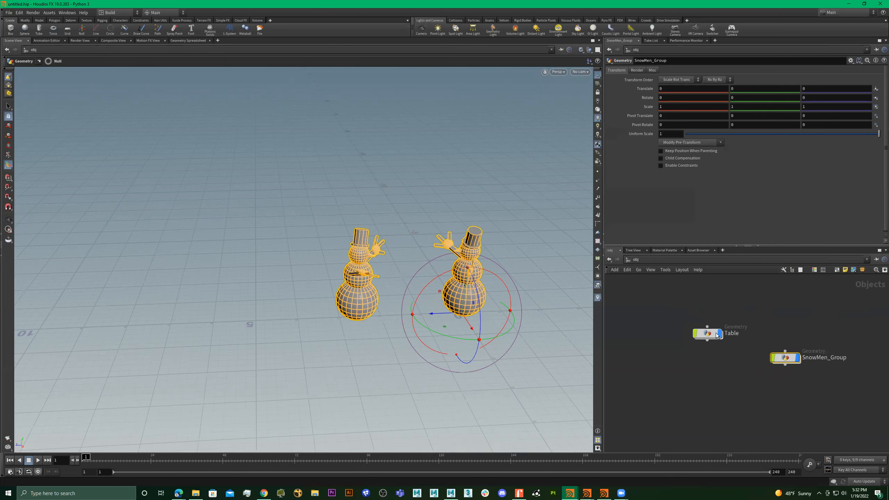
Add an Object Merge node inside the Table geometry object.
{"action": "double_click", "coordinate": [711, 332]}
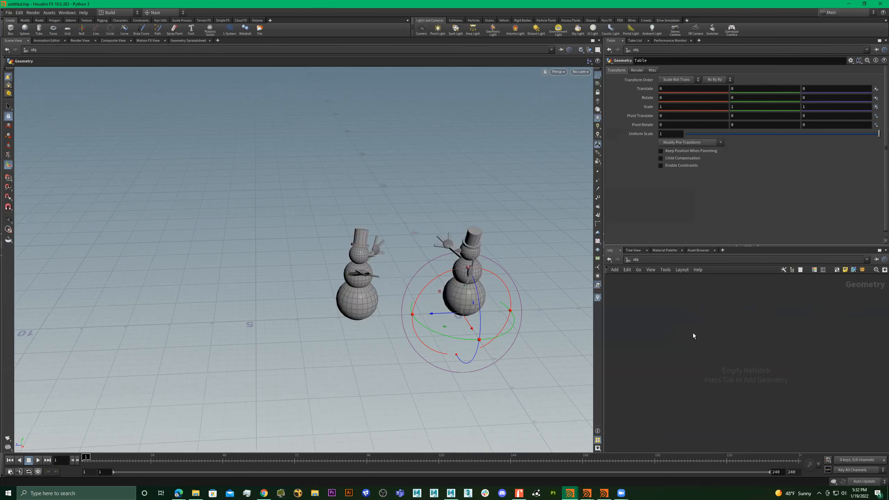
{"action": "key", "text": "Tab"}
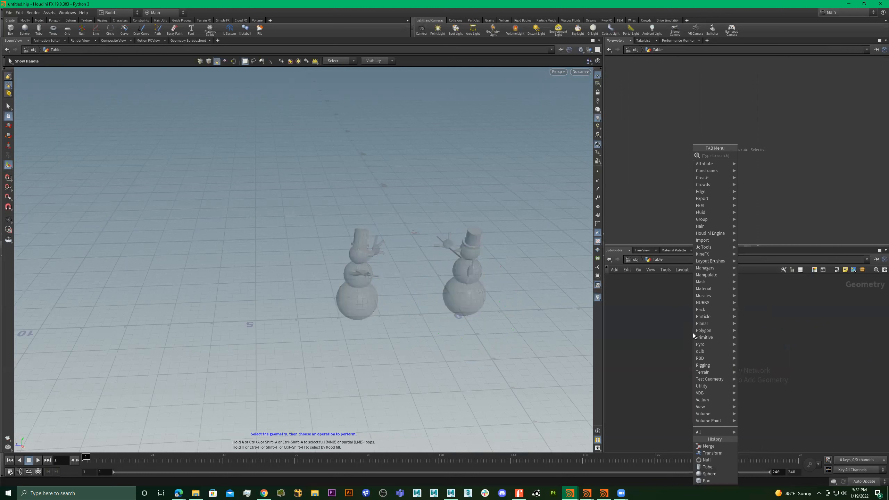
{"action": "type", "text": "objm"}
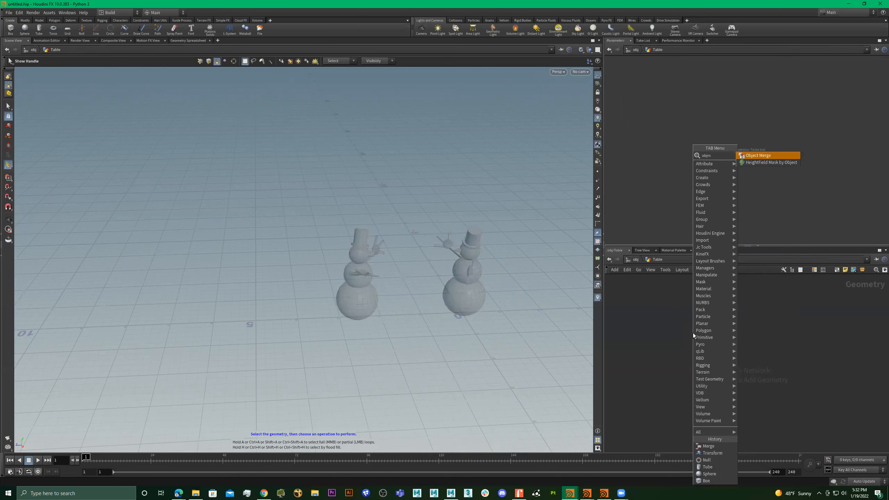
{"action": "key", "text": "Return"}
{"action": "left_click", "coordinate": [694, 335]}
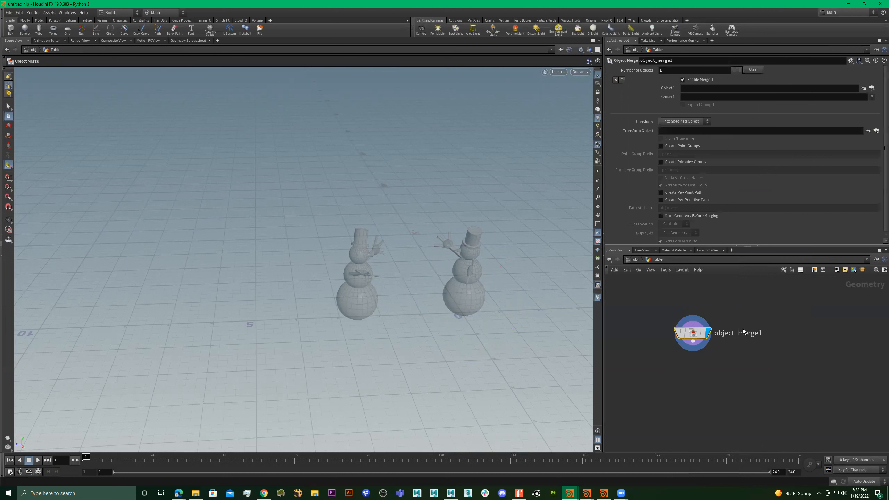
{"action": "key", "text": "u"}
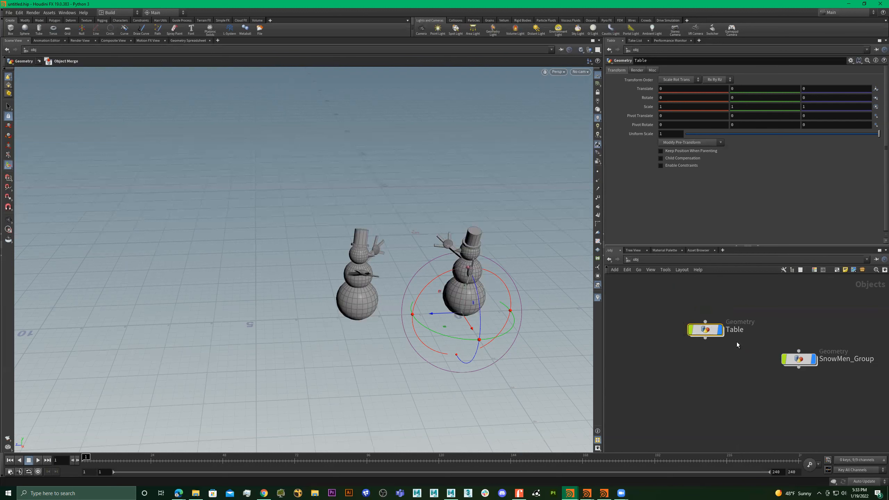
{"action": "double_click", "coordinate": [705, 332]}
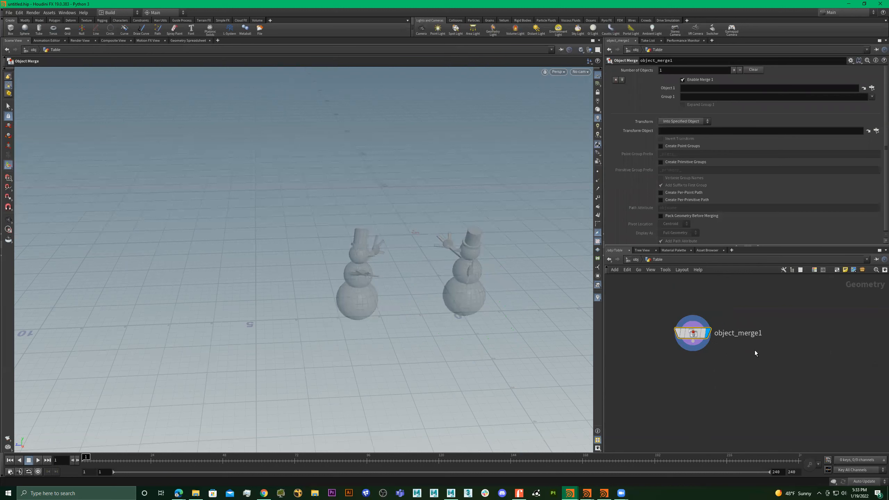
{"action": "key", "text": "u"}
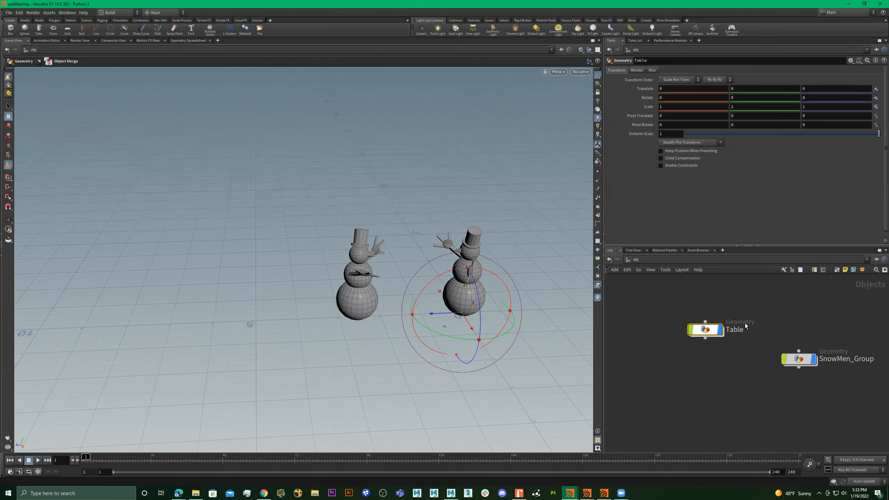
{"action": "key", "text": "i"}
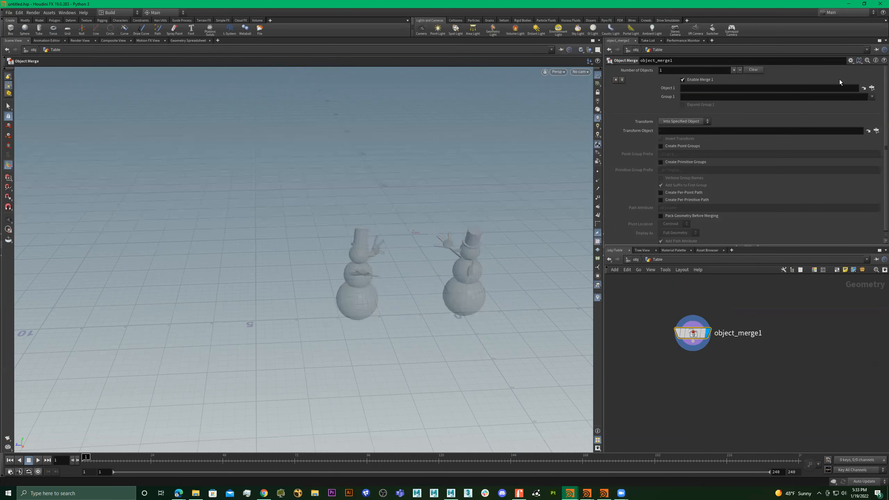
Set the Object Merge node's Object 1 to the OUT_Snomen null inside SnowMen_Group.
{"action": "left_click", "coordinate": [872, 88]}
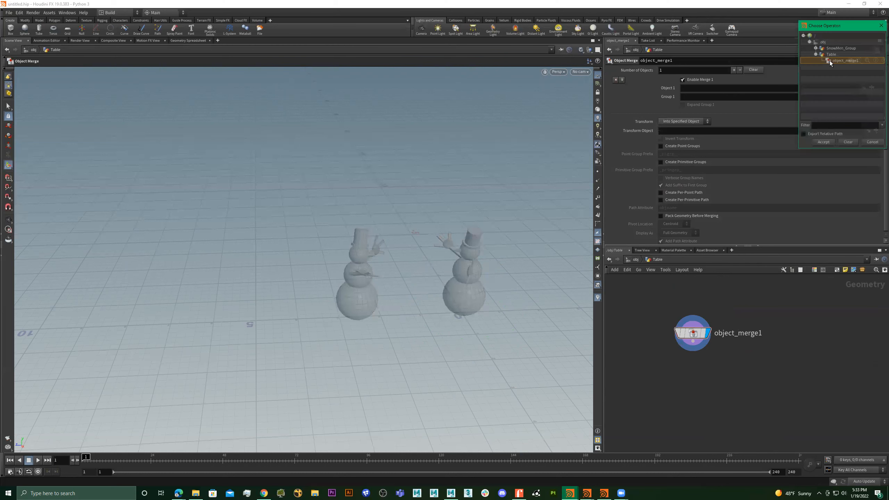
{"action": "left_click", "coordinate": [816, 48]}
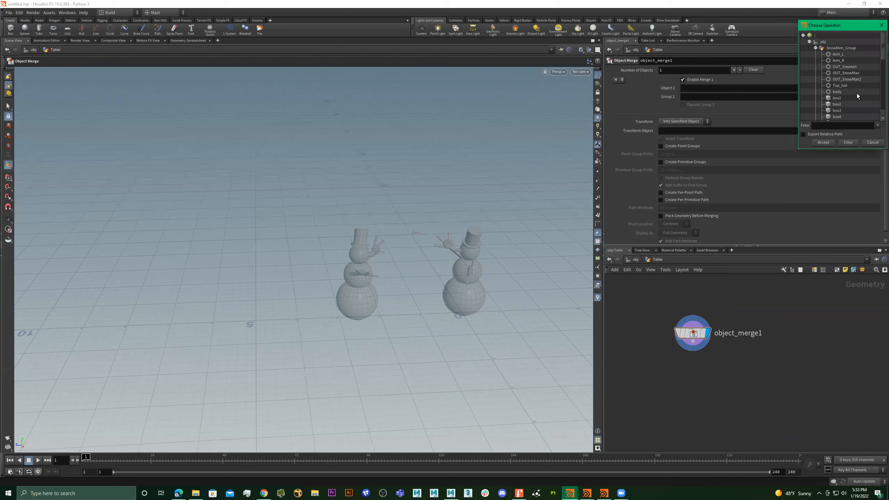
{"action": "scroll", "coordinate": [855, 101], "scroll_direction": "down", "scroll_amount": 10}
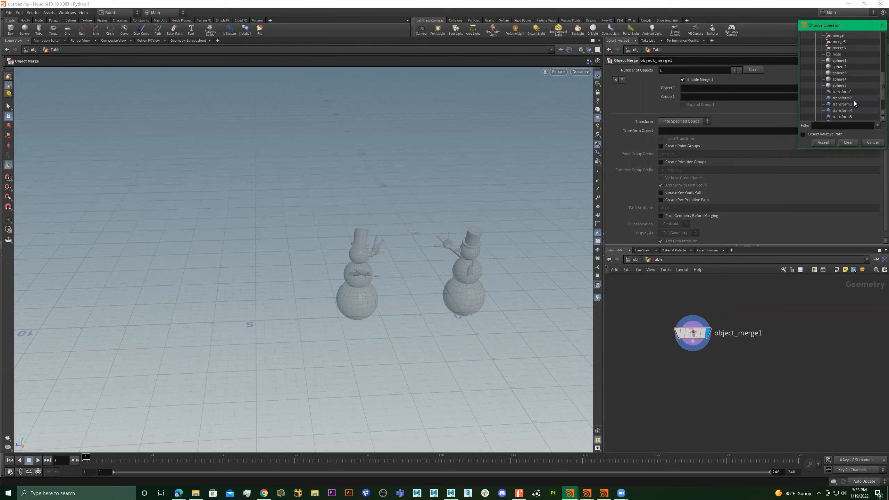
{"action": "scroll", "coordinate": [852, 106], "scroll_direction": "up", "scroll_amount": 3}
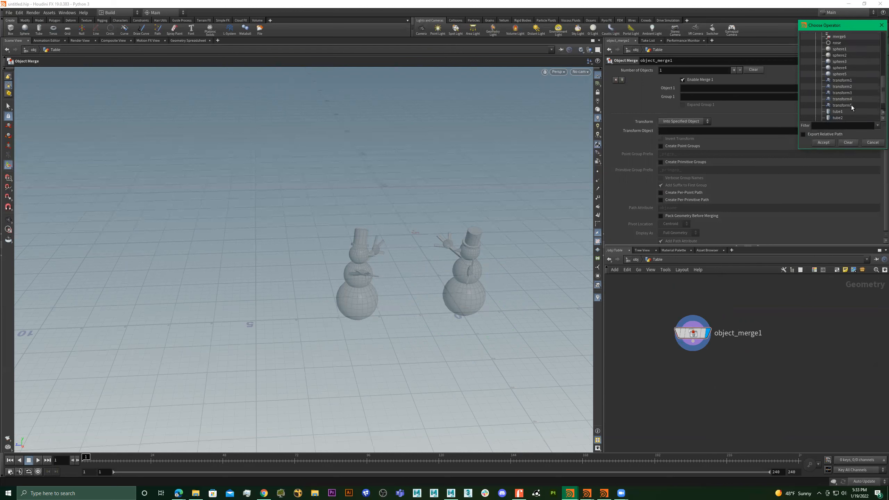
{"action": "scroll", "coordinate": [847, 94], "scroll_direction": "up", "scroll_amount": 6}
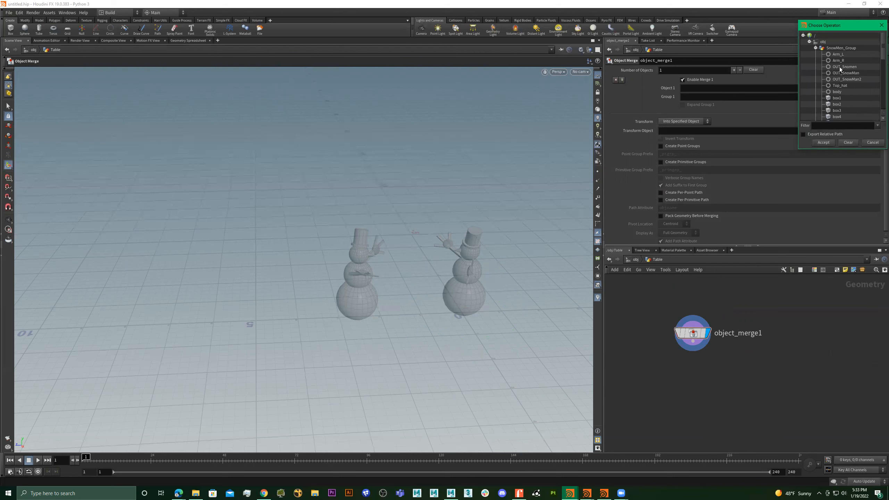
{"action": "double_click", "coordinate": [841, 67]}
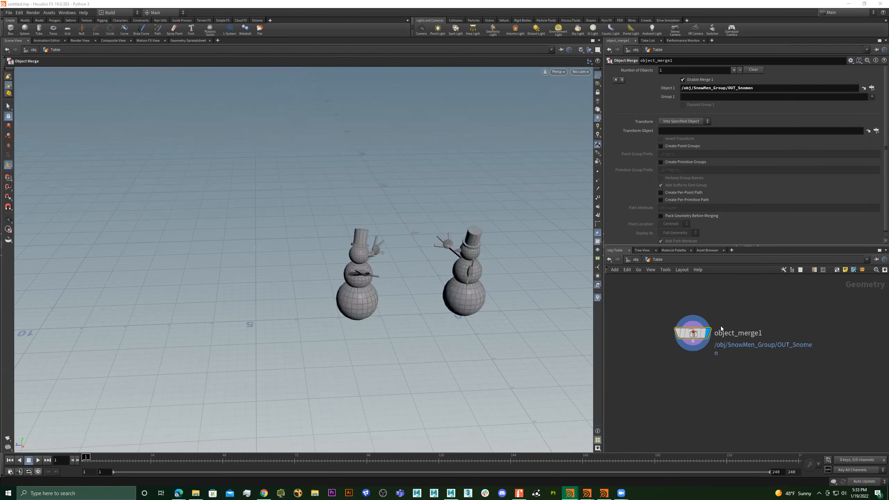
Turn off the display of SnowMen_Group at the object level and check the Object Merge node inside Table.
{"action": "left_click", "coordinate": [635, 260]}
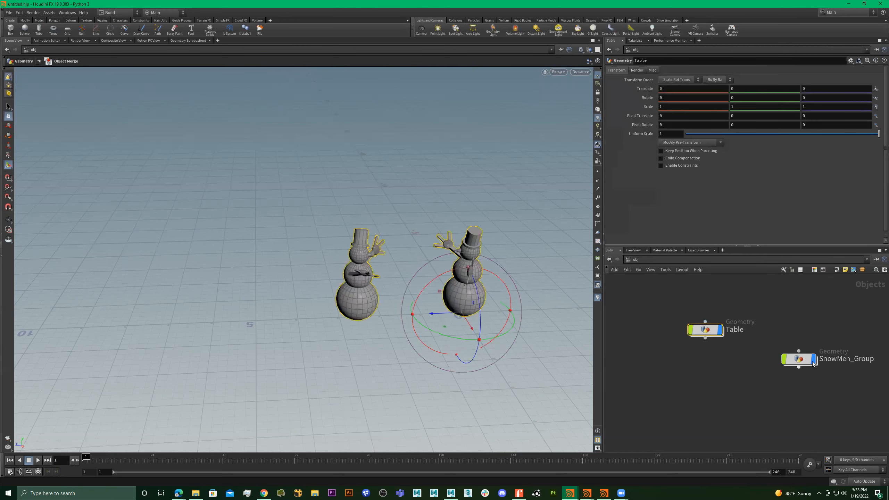
{"action": "left_click", "coordinate": [708, 331]}
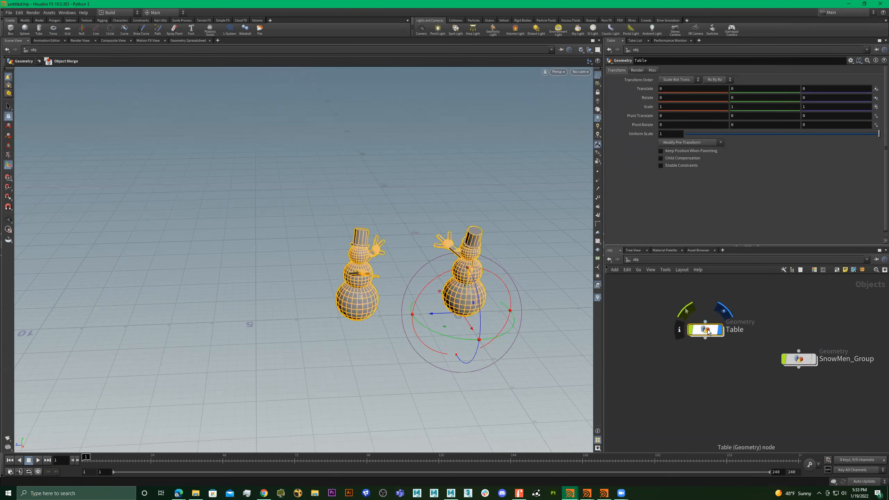
{"action": "double_click", "coordinate": [708, 331]}
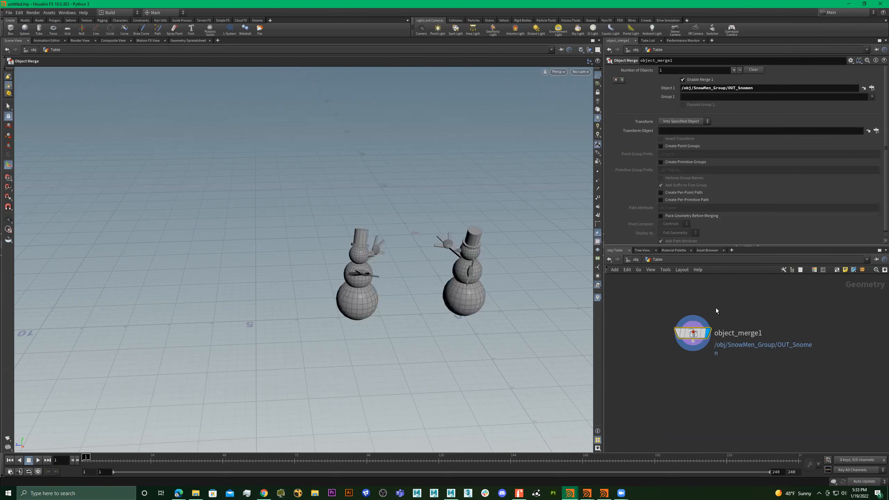
{"action": "left_click", "coordinate": [635, 259]}
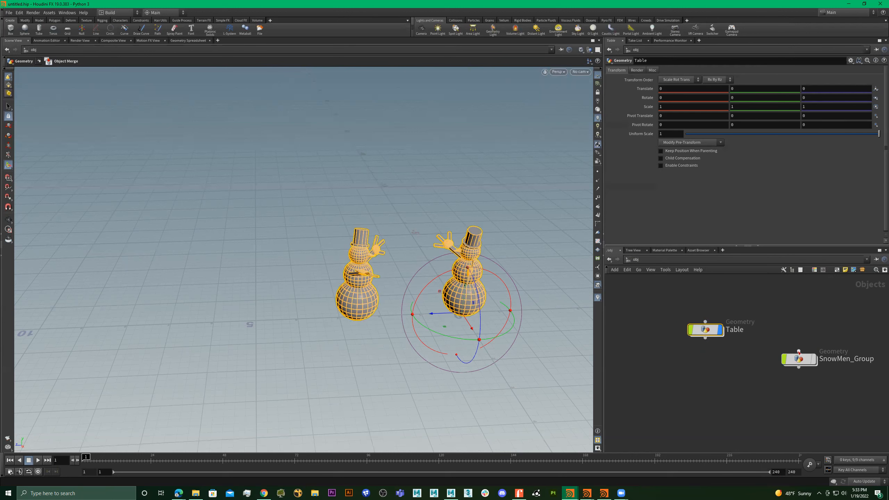
Look inside the SnowMen_Group network, return to the object level and turn off the display of Table.
{"action": "left_click", "coordinate": [799, 394]}
{"action": "double_click", "coordinate": [799, 359]}
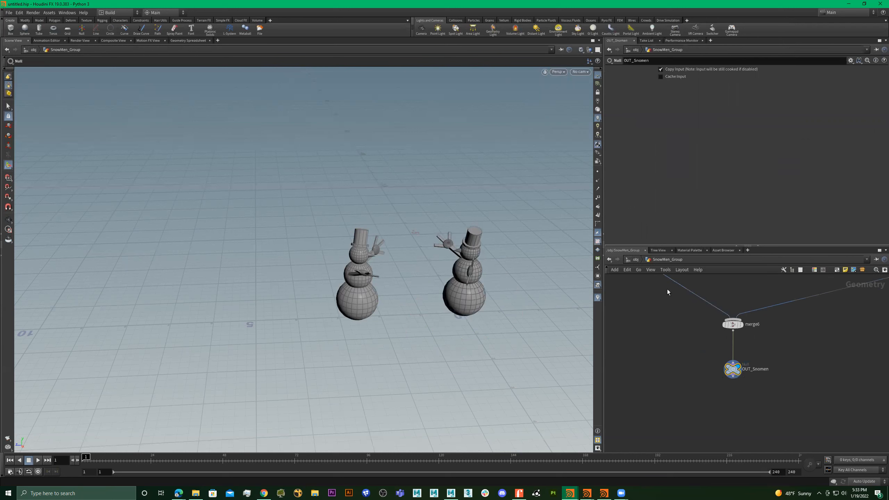
{"action": "left_click", "coordinate": [641, 261]}
{"action": "left_click", "coordinate": [712, 330]}
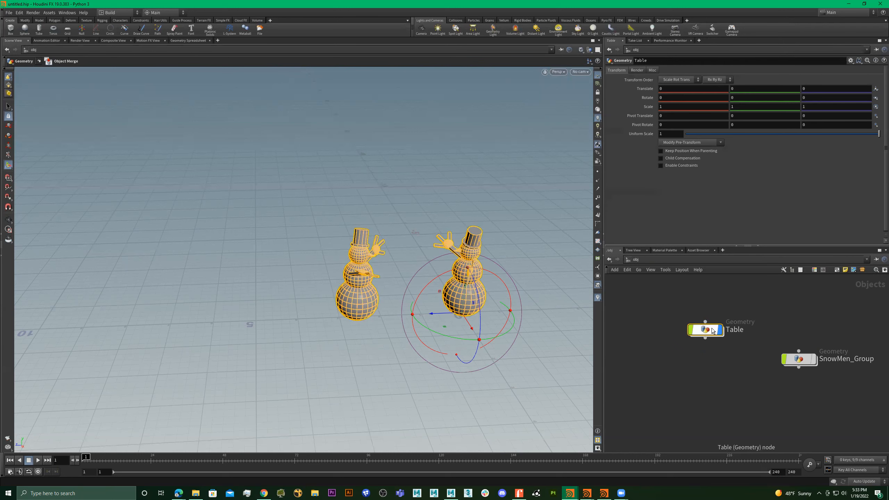
{"action": "left_click", "coordinate": [720, 331]}
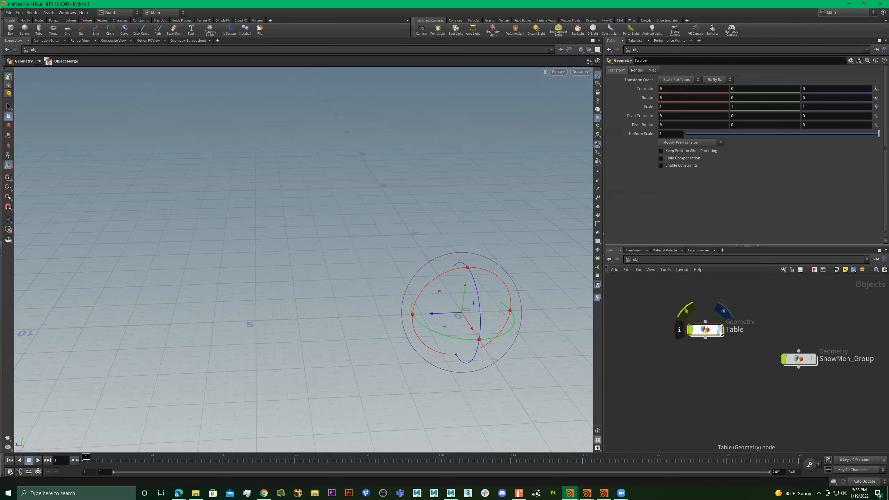
Toggle the display of Table to check it, and turn on the display of both SnowMen_Group and Table.
{"action": "left_click", "coordinate": [720, 331]}
{"action": "left_click", "coordinate": [721, 331]}
{"action": "left_click", "coordinate": [721, 331]}
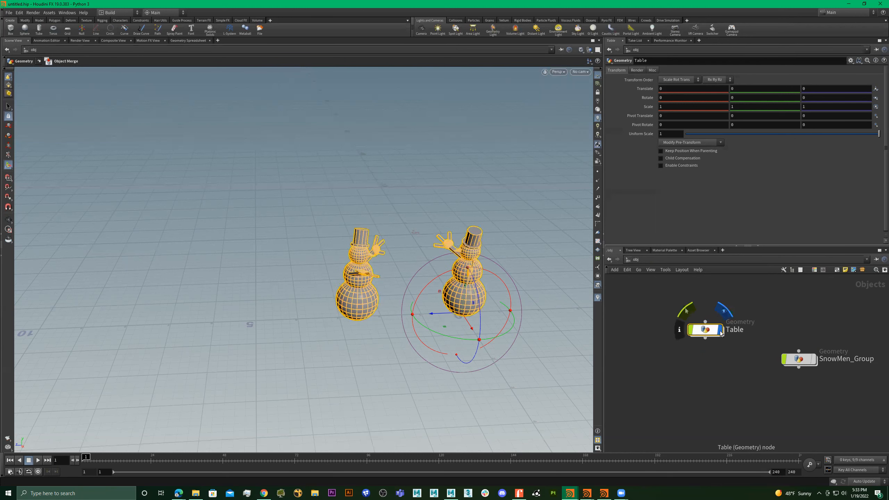
{"action": "left_click", "coordinate": [721, 331]}
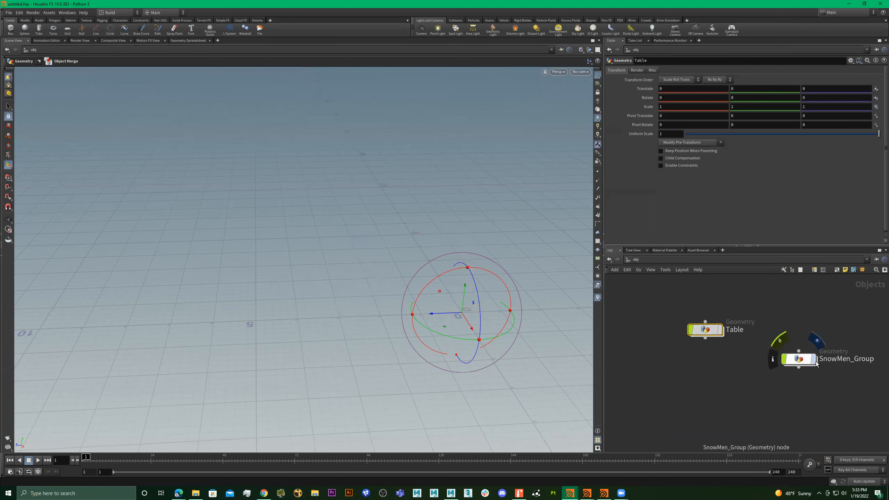
{"action": "left_click", "coordinate": [816, 363]}
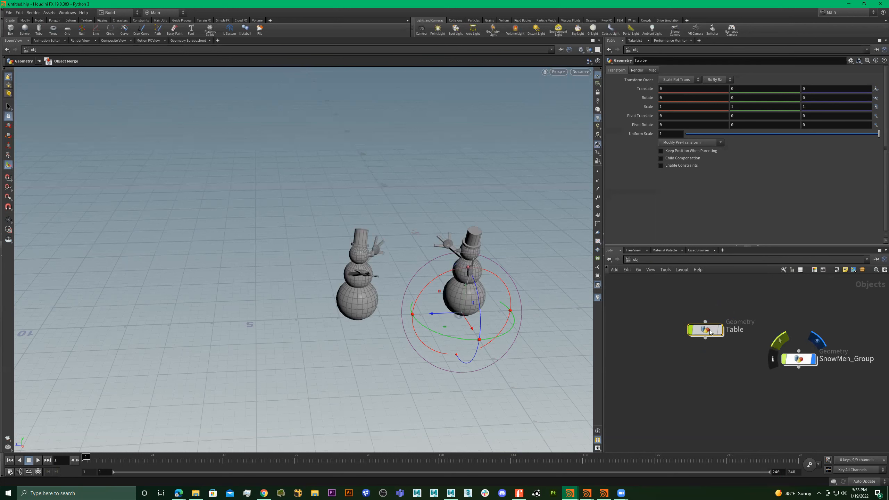
{"action": "left_click", "coordinate": [722, 331]}
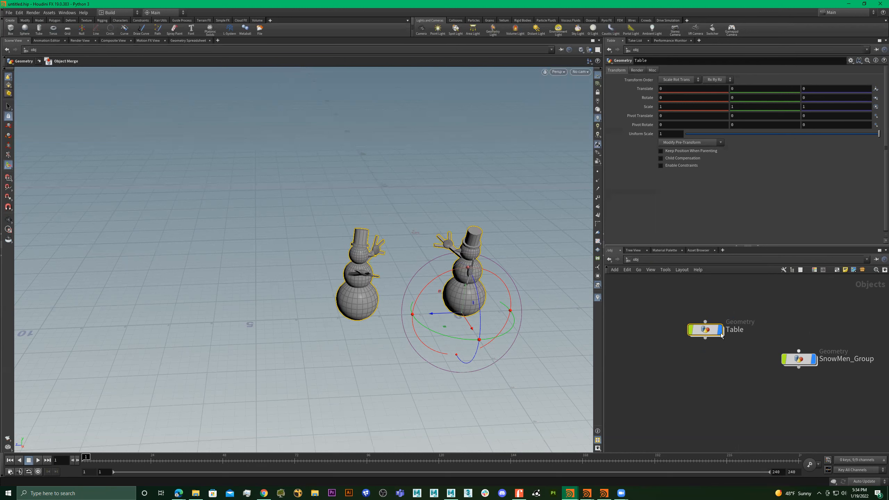
Add a Transform node inside Table and connect the Object Merge node's output to its input.
{"action": "double_click", "coordinate": [710, 332]}
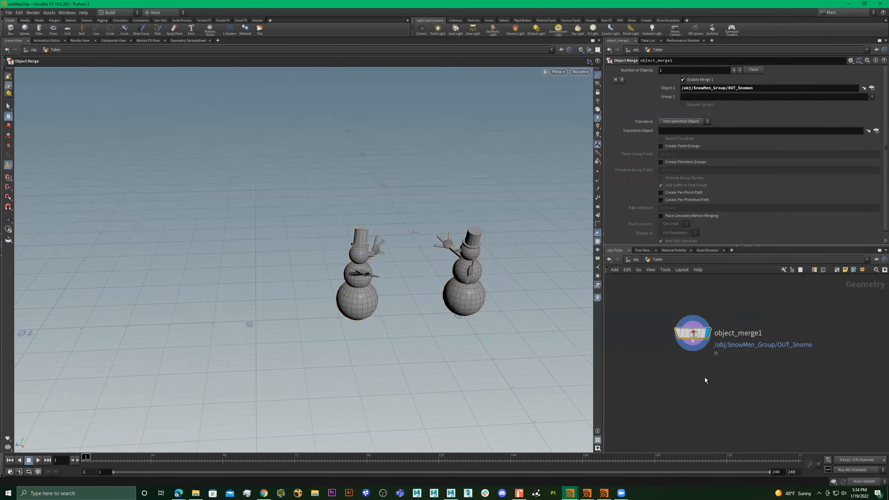
{"action": "key", "text": "Tab"}
{"action": "type", "text": "tr"}
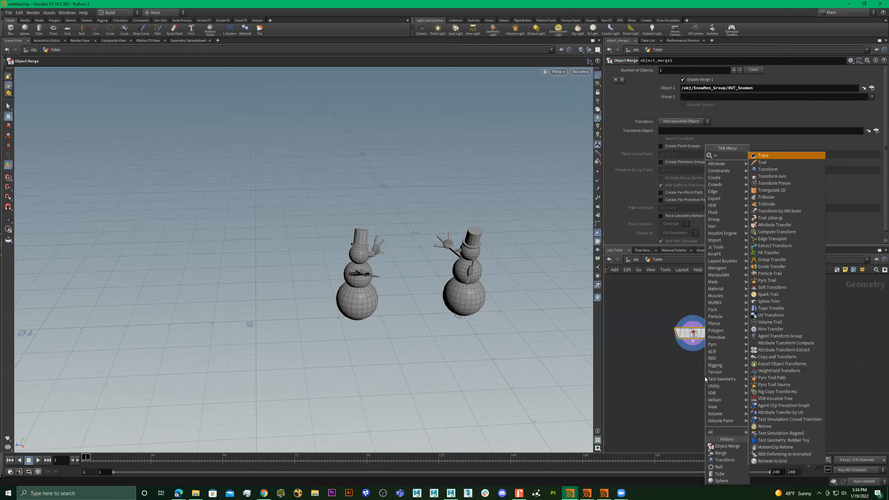
{"action": "key", "text": "Return"}
{"action": "key", "text": "Return"}
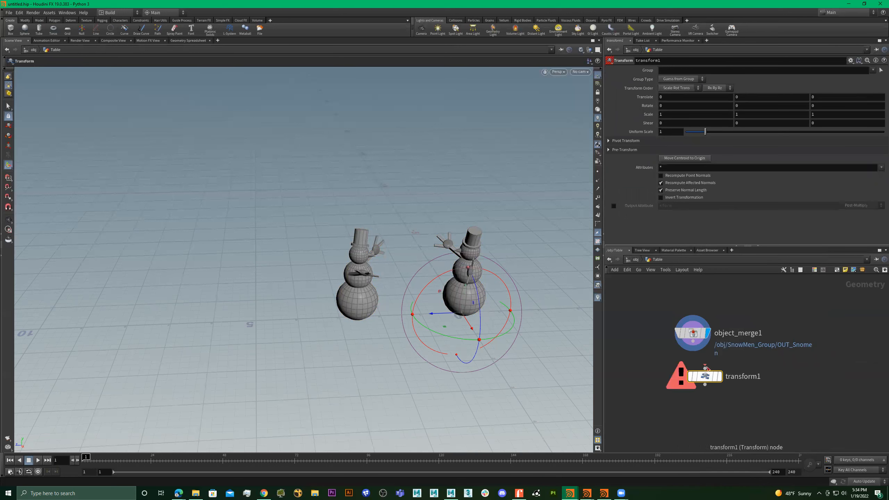
{"action": "left_click", "coordinate": [705, 367]}
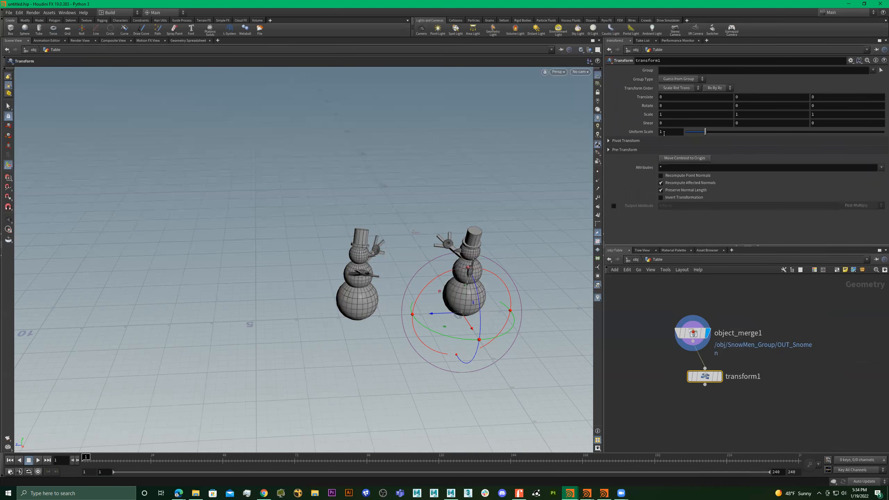
Set the Transform node's uniform scale to 1.5, move the merged snowmen about 5.02 along Z and display the Transform node in Table.
{"action": "type", "text": ".5"}
{"action": "key", "text": "Return"}
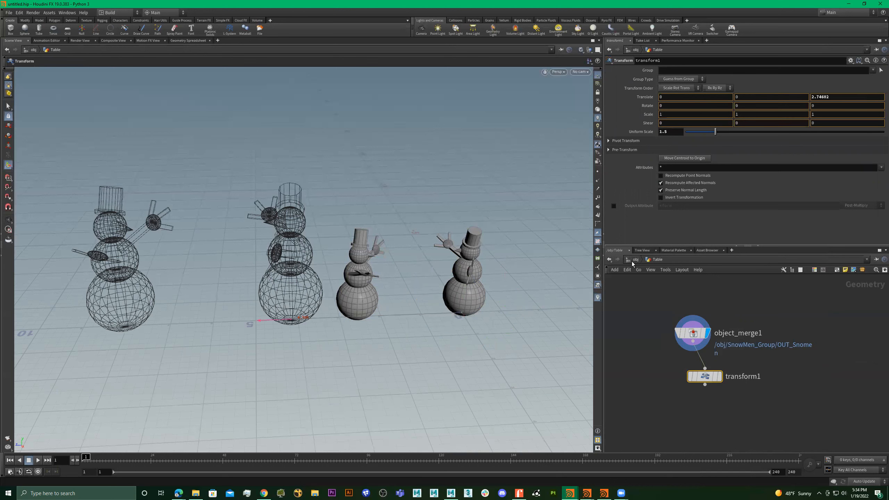
{"action": "left_click", "coordinate": [632, 261]}
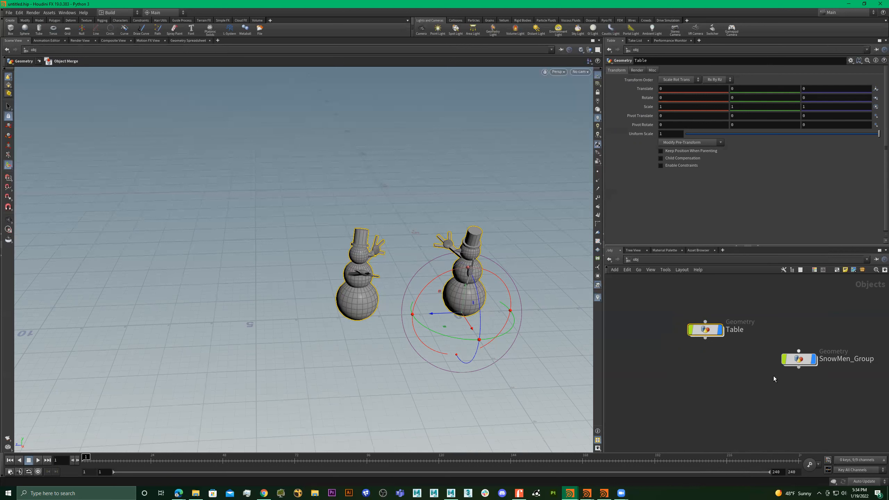
{"action": "double_click", "coordinate": [799, 359]}
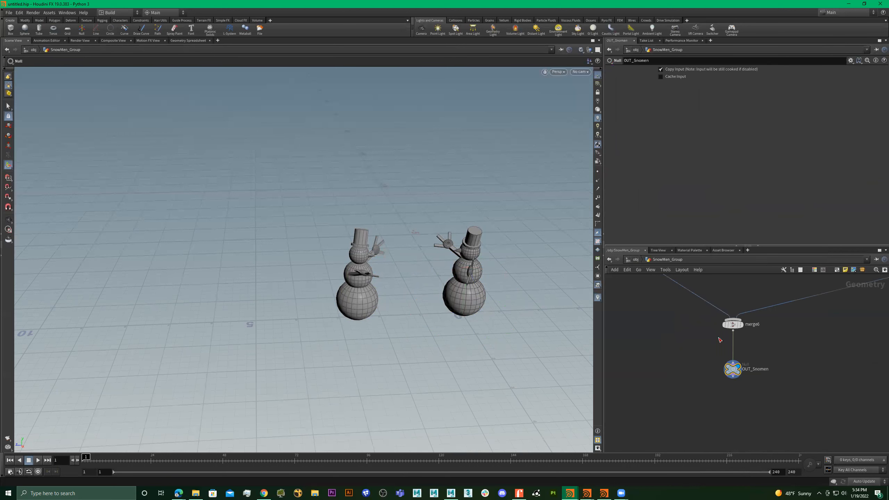
{"action": "key", "text": "u"}
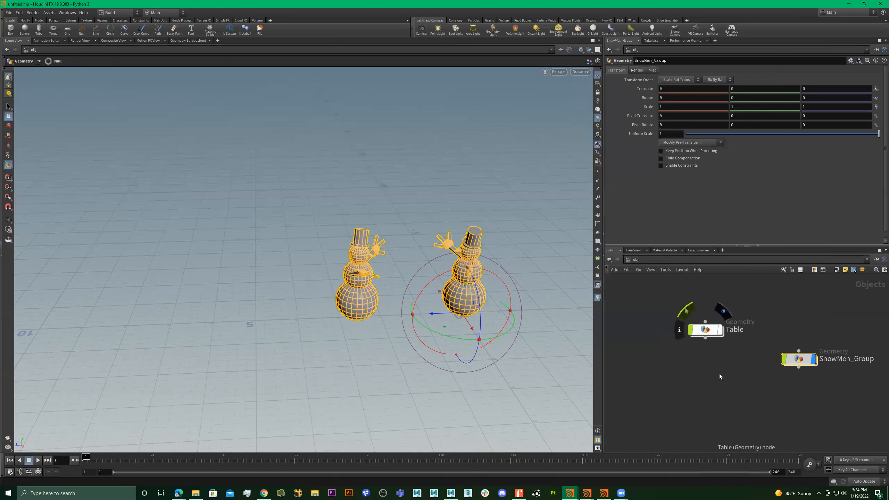
{"action": "double_click", "coordinate": [706, 332]}
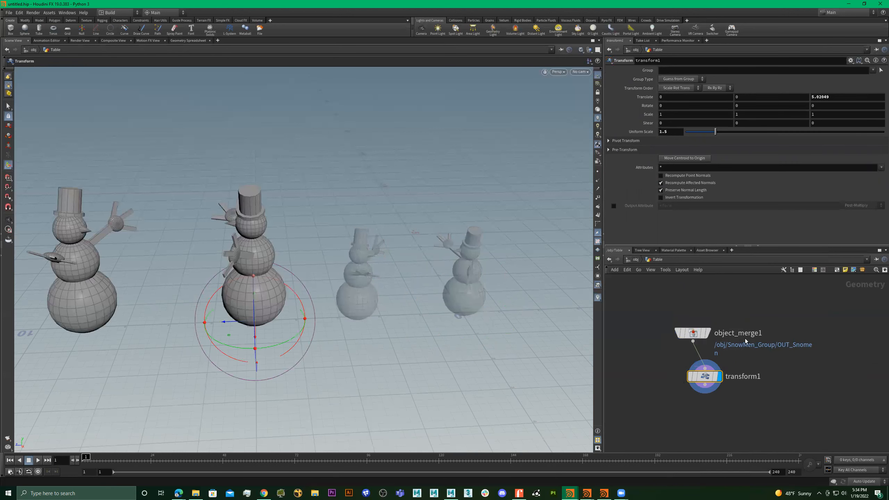
Return to the object level and compare the snowmen of Table with those of SnowMen_Group by selecting each object.
{"action": "key", "text": "u"}
{"action": "left_click", "coordinate": [719, 330]}
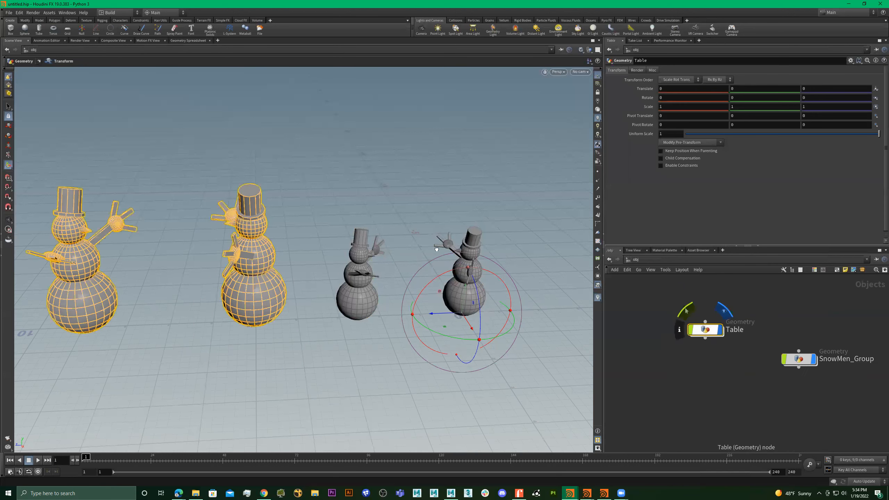
{"action": "key", "text": "Escape"}
{"action": "left_click_drag", "start_coordinate": [801, 398], "coordinate": [800, 399], "text": "alt"}
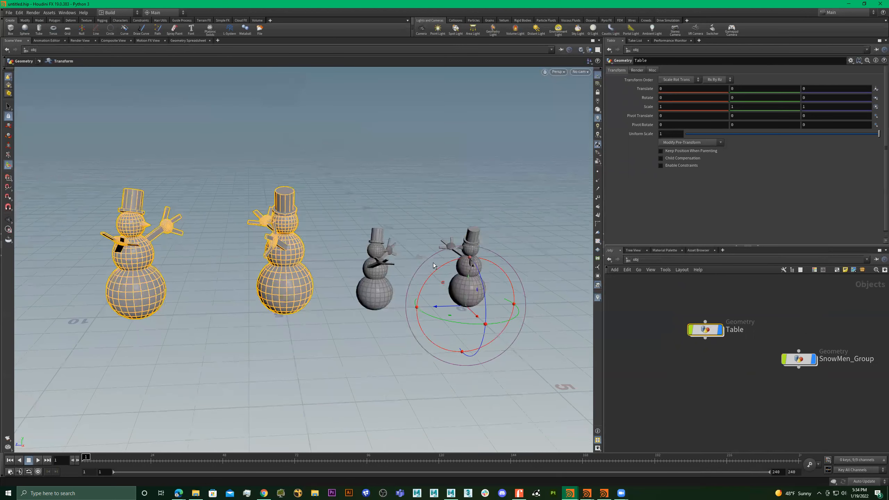
{"action": "left_click", "coordinate": [395, 245]}
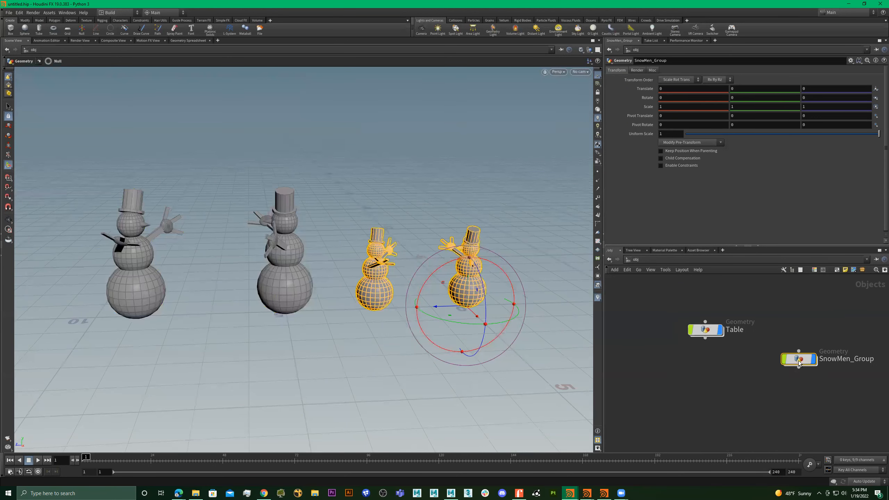
{"action": "left_click", "coordinate": [707, 332]}
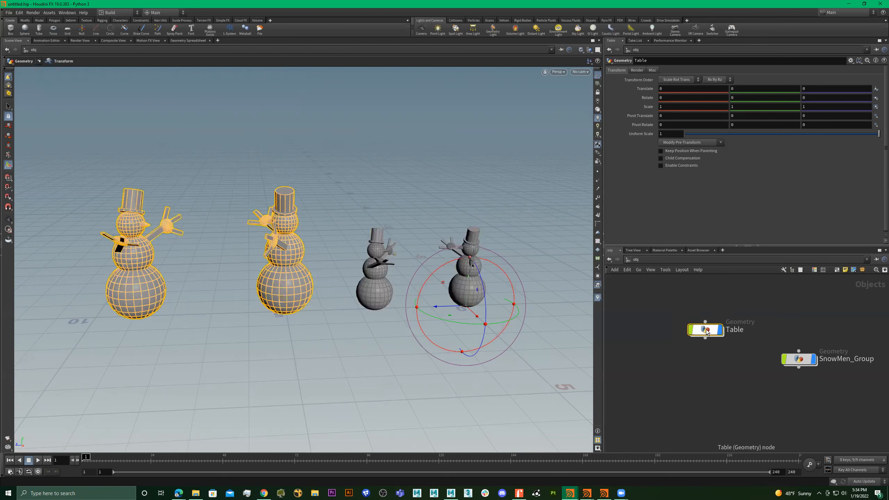
Set the uniform scale of the Transform node inside Table to 2.36 and return to the object level.
{"action": "double_click", "coordinate": [706, 330]}
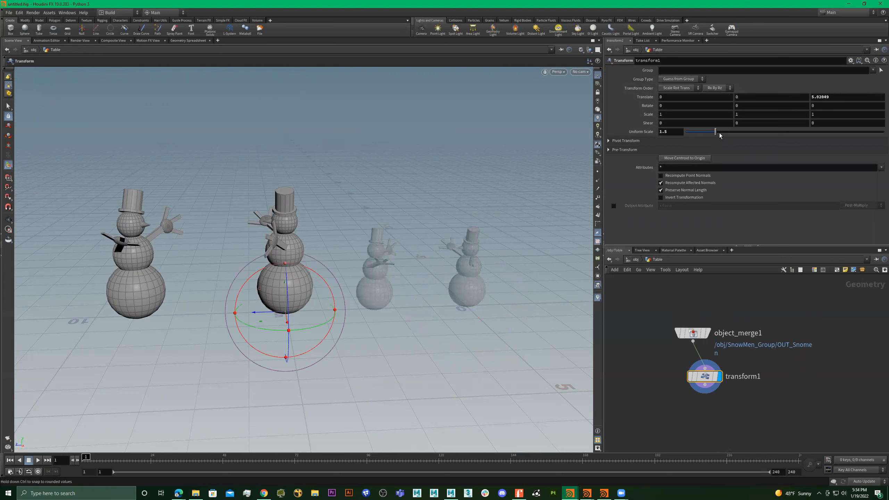
{"action": "left_click_drag", "start_coordinate": [719, 133], "coordinate": [734, 134]}
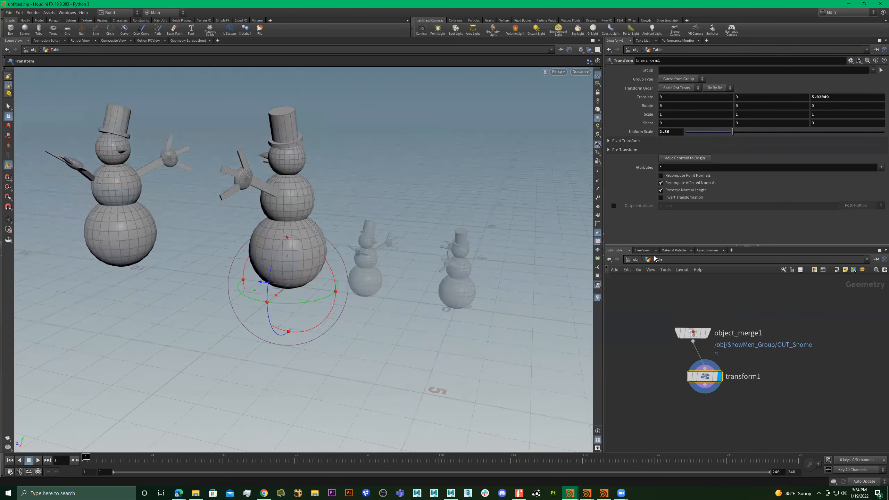
{"action": "key", "text": "u"}
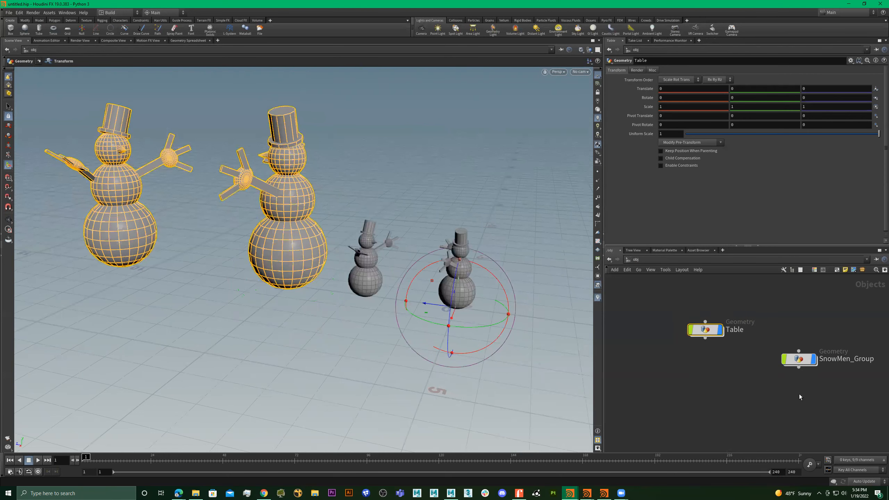
Try a uniform scale of 0.93 on the top hat's transform4 node inside SnowMen_Group and undo the change.
{"action": "left_click", "coordinate": [801, 360]}
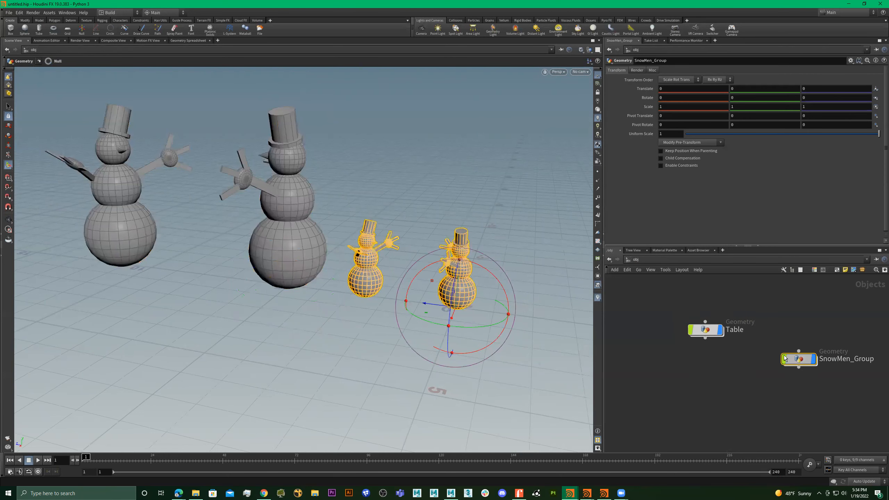
{"action": "double_click", "coordinate": [785, 358]}
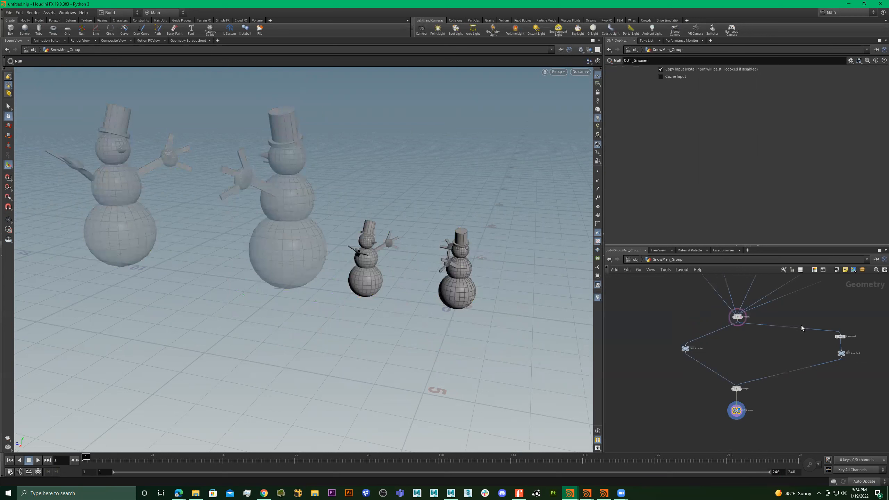
{"action": "scroll", "coordinate": [816, 330], "scroll_direction": "up", "scroll_amount": 3}
{"action": "left_click", "coordinate": [764, 341]}
{"action": "scroll", "coordinate": [809, 340], "scroll_direction": "down", "scroll_amount": 4}
{"action": "middle_click_drag", "start_coordinate": [877, 340], "coordinate": [778, 388]}
{"action": "scroll", "coordinate": [799, 339], "scroll_direction": "up", "scroll_amount": 4}
{"action": "scroll", "coordinate": [778, 388], "scroll_direction": "up", "scroll_amount": 1}
{"action": "left_click", "coordinate": [806, 381]}
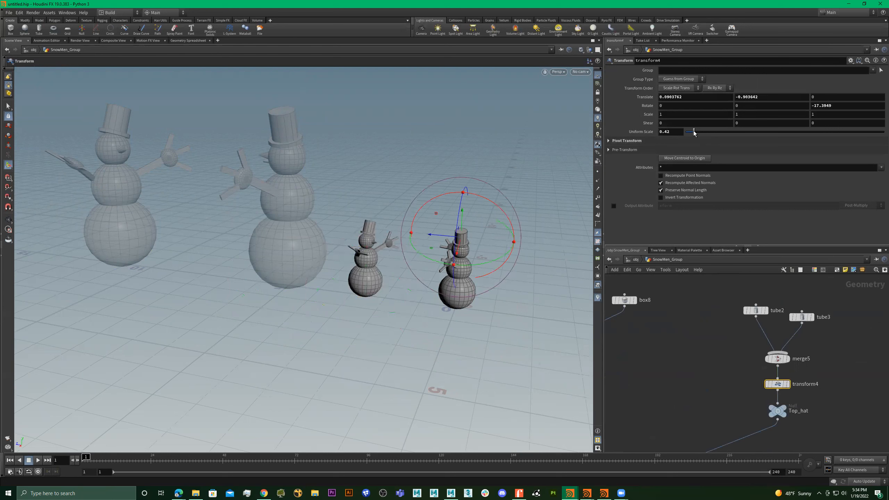
{"action": "left_click_drag", "start_coordinate": [697, 132], "coordinate": [708, 329]}
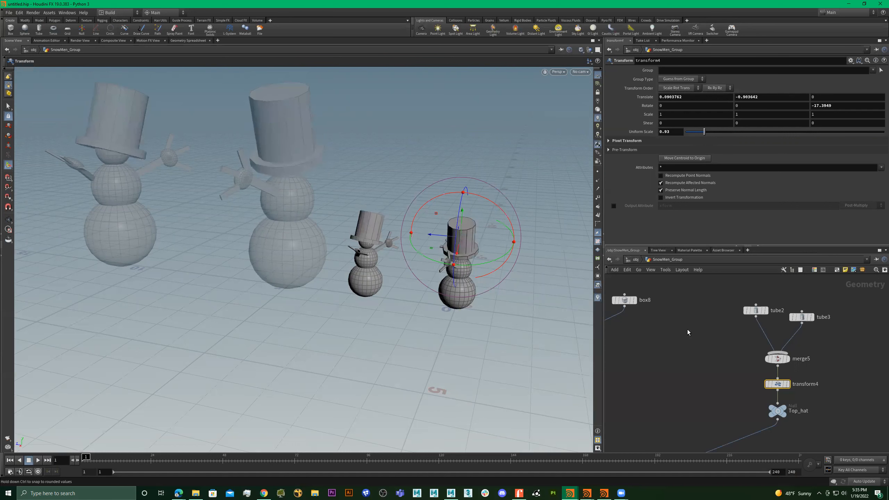
{"action": "key", "text": "ctrl+z"}
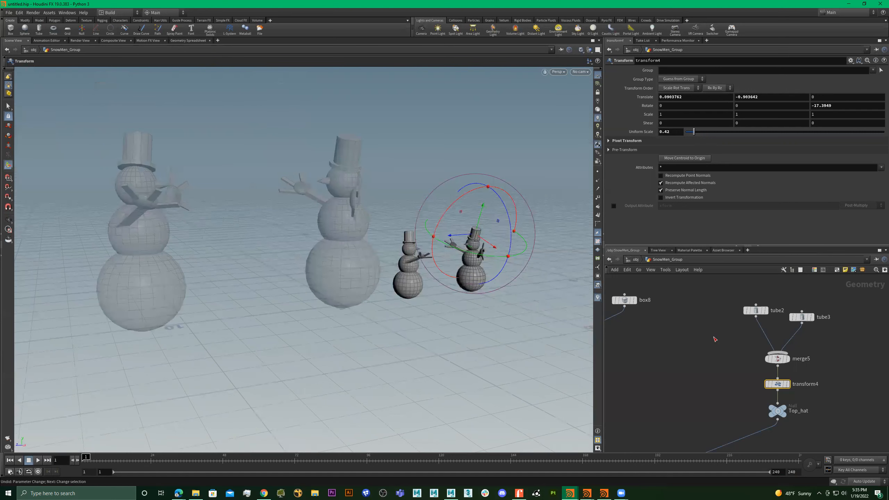
Return to the object level and turn off the display of Table.
{"action": "key", "text": "u"}
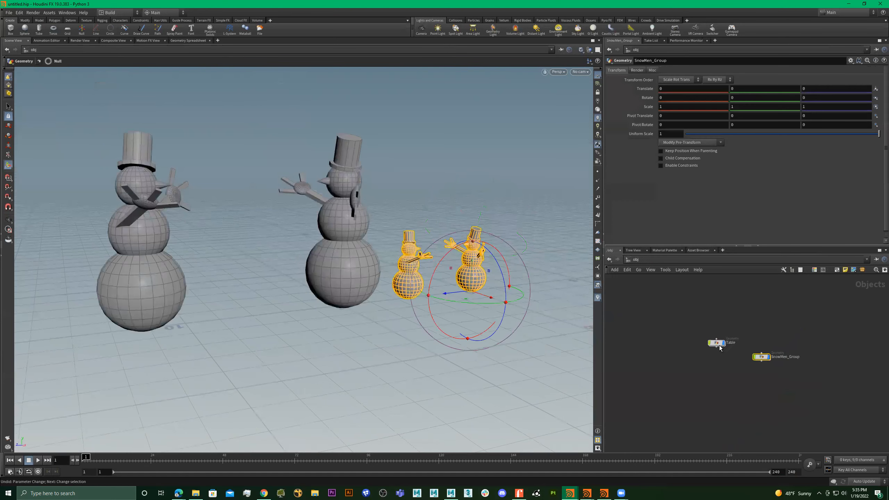
{"action": "left_click", "coordinate": [713, 333]}
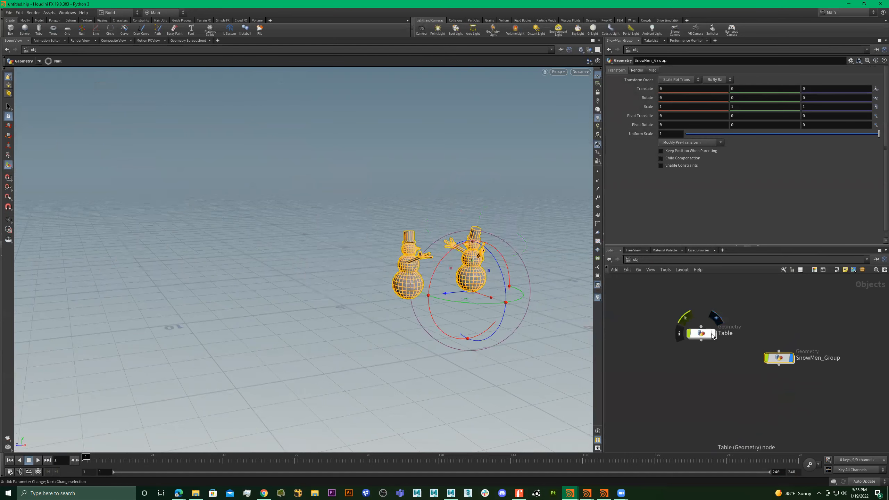
{"action": "left_click", "coordinate": [263, 493]}
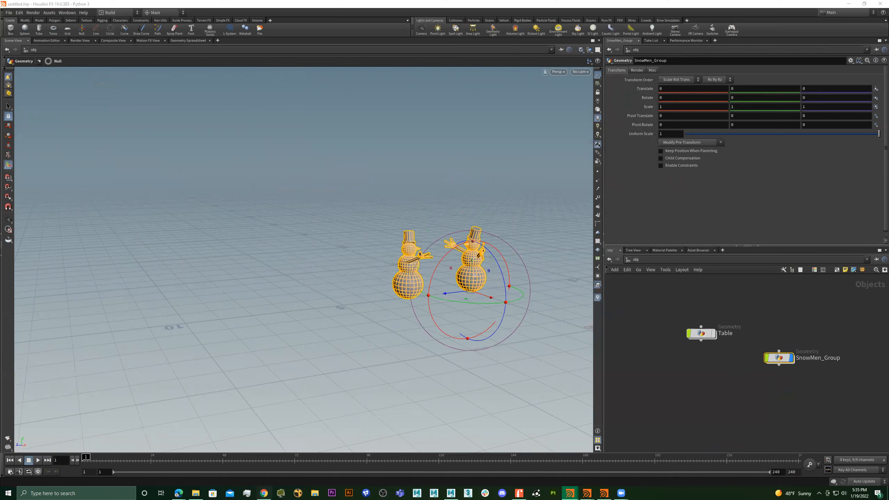
{"action": "scroll", "coordinate": [784, 358], "scroll_direction": "up", "scroll_amount": 1}
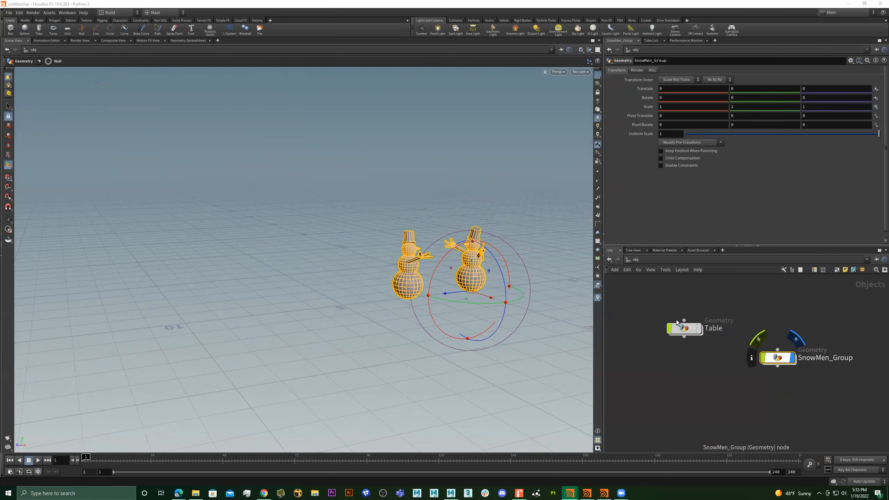
Compare the Object Merge and Transform results inside Table by displaying each node in turn, leaving the Transform node displayed.
{"action": "left_click", "coordinate": [664, 322]}
{"action": "key", "text": "i"}
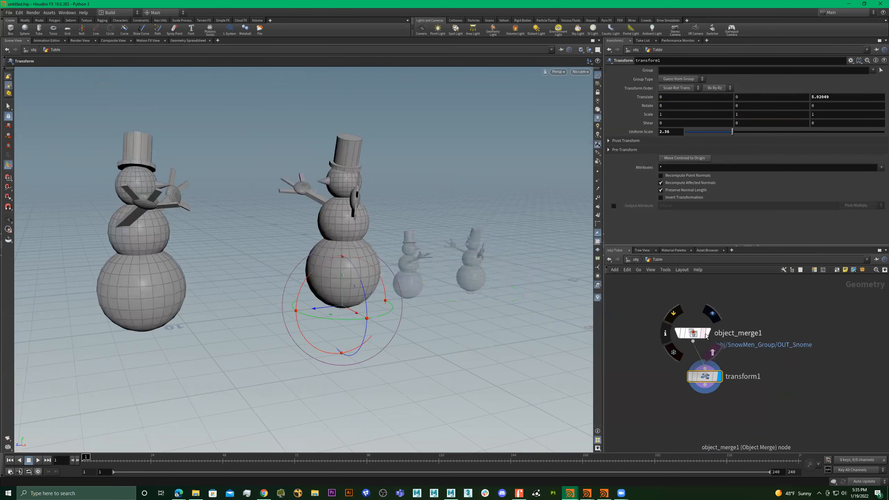
{"action": "left_click", "coordinate": [710, 333]}
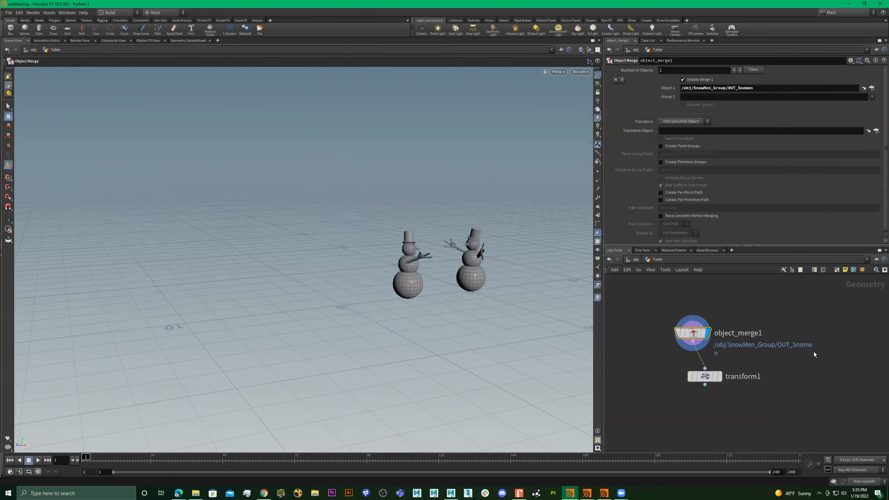
{"action": "left_click", "coordinate": [718, 376]}
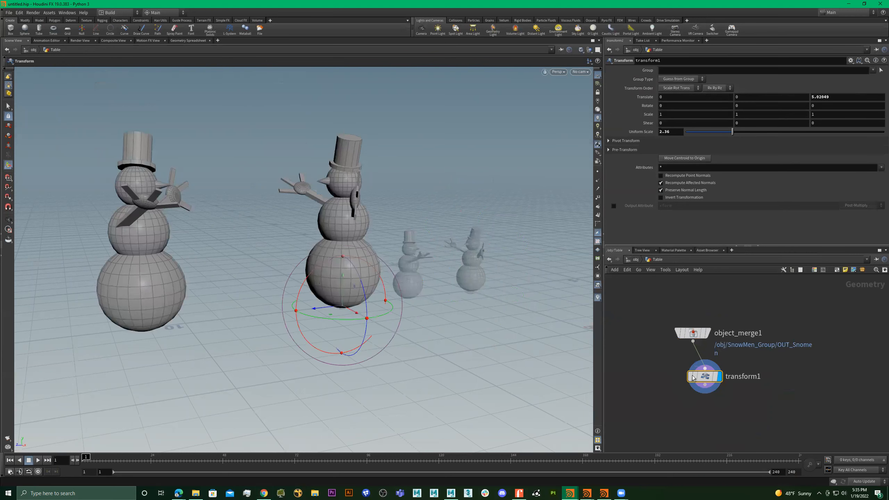
{"action": "key", "text": "l"}
{"action": "left_click", "coordinate": [634, 260]}
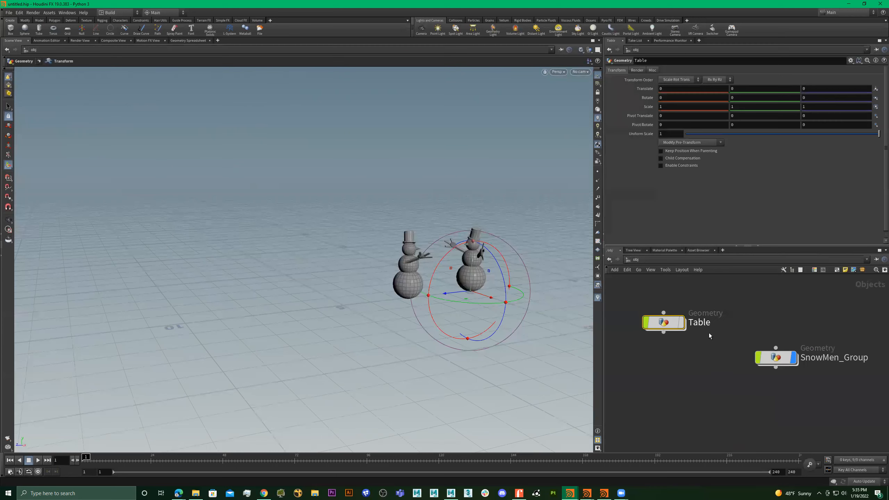
{"action": "scroll", "coordinate": [682, 331], "scroll_direction": "up", "scroll_amount": 2}
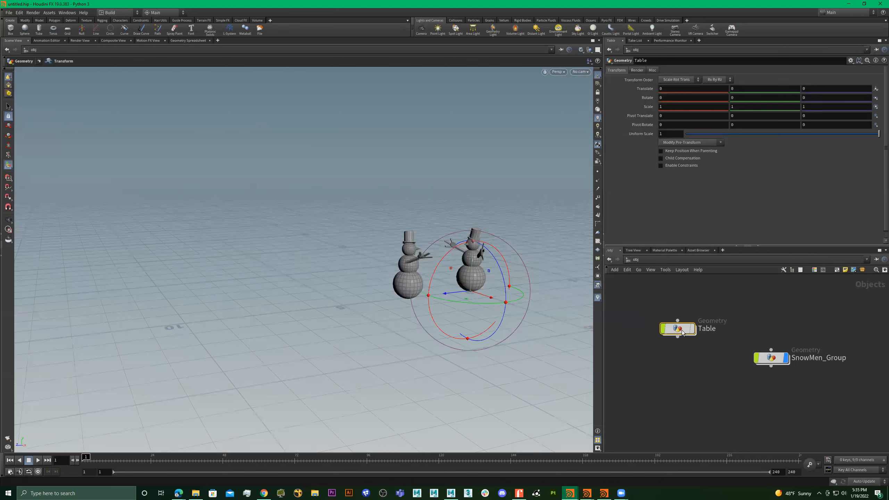
{"action": "key", "text": "i"}
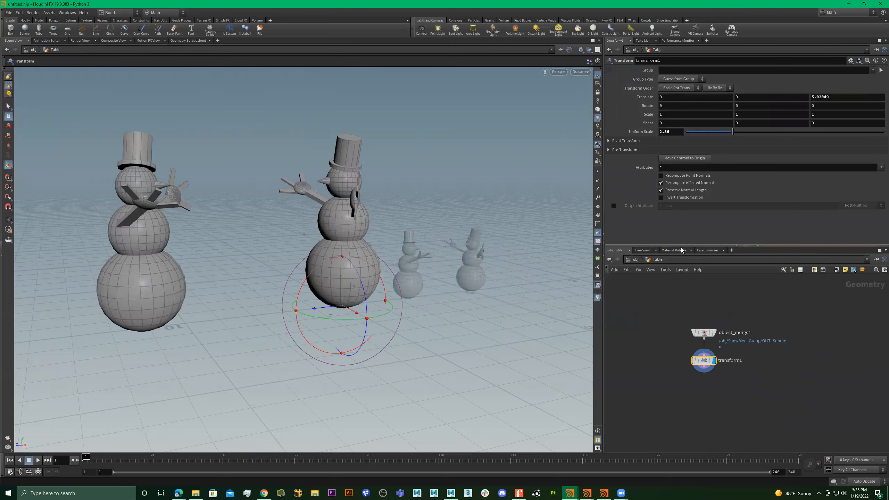
Delete the Object Merge and Transform nodes inside Table.
{"action": "key", "text": "Escape"}
{"action": "left_click_drag", "start_coordinate": [447, 229], "coordinate": [478, 235]}
{"action": "right_click_drag", "start_coordinate": [478, 235], "coordinate": [456, 242], "text": "alt"}
{"action": "middle_click_drag", "start_coordinate": [456, 242], "coordinate": [481, 221], "text": "alt"}
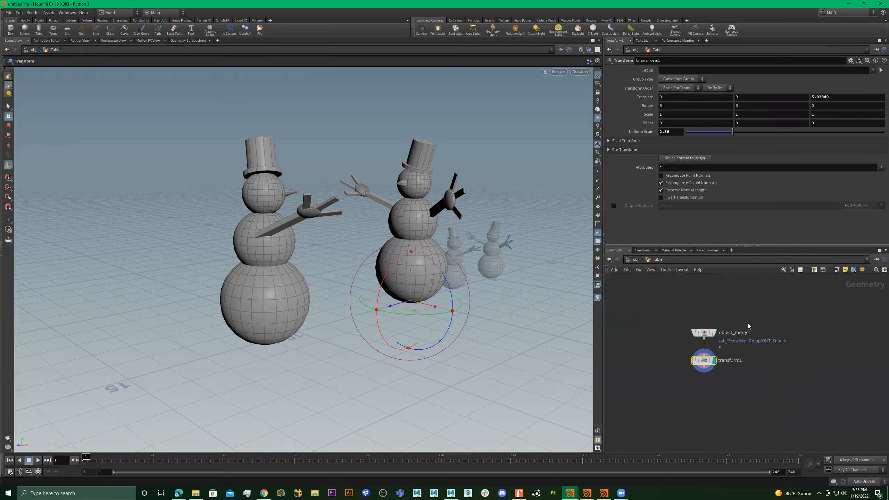
{"action": "left_click_drag", "start_coordinate": [666, 389], "coordinate": [788, 301]}
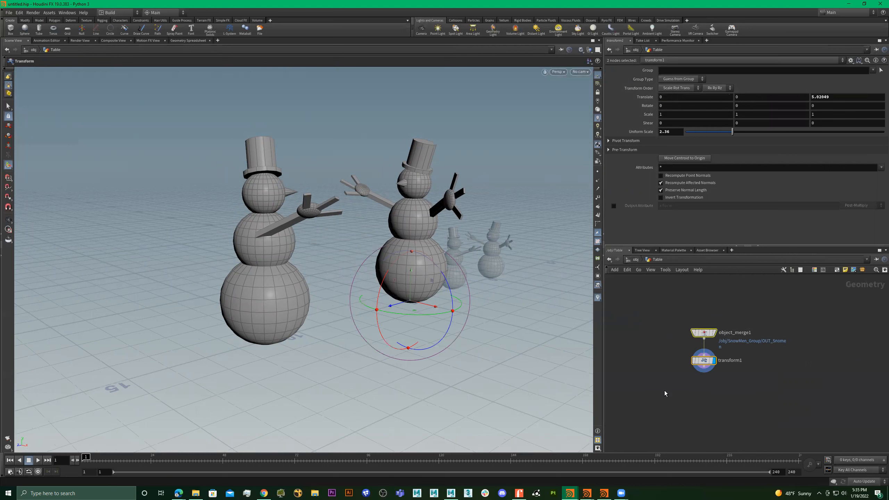
{"action": "key", "text": "Delete"}
Add a Box node to the empty Table network.
{"action": "key", "text": "Tab"}
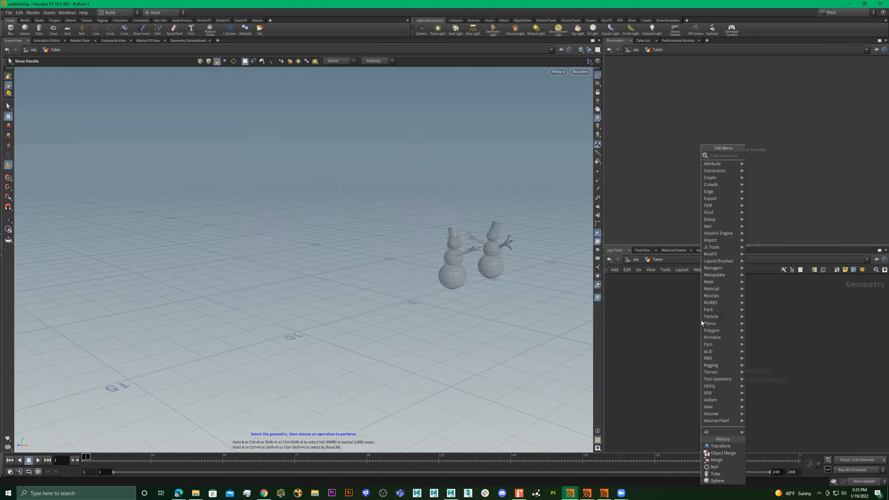
{"action": "type", "text": "b"}
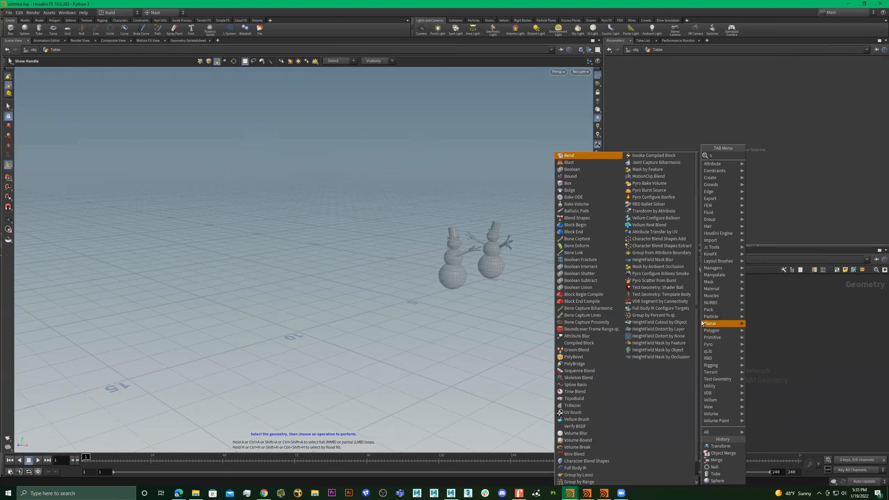
{"action": "type", "text": "ox"}
{"action": "key", "text": "Return"}
{"action": "left_click", "coordinate": [702, 321]}
Shape the box into a thin tabletop between the snowmen, about 1 by 0.15 by 1.85, centered near Y 0.91 and Z 1.78.
{"action": "left_click_drag", "start_coordinate": [511, 256], "coordinate": [494, 325], "text": "alt"}
{"action": "key", "text": "Return"}
{"action": "left_click_drag", "start_coordinate": [479, 275], "coordinate": [460, 215]}
{"action": "key", "text": "Escape"}
{"action": "mouse_move", "coordinate": [453, 264]}
{"action": "left_mouse_down"}
{"action": "mouse_move", "coordinate": [489, 260]}
{"action": "mouse_move", "coordinate": [471, 271]}
{"action": "mouse_move", "coordinate": [445, 268]}
{"action": "left_mouse_up"}
{"action": "scroll", "coordinate": [461, 228], "scroll_direction": "up", "scroll_amount": 2}
{"action": "mouse_move", "coordinate": [434, 258]}
{"action": "left_mouse_down", "text": "alt"}
{"action": "mouse_move", "coordinate": [428, 266]}
{"action": "mouse_move", "coordinate": [442, 272]}
{"action": "mouse_move", "coordinate": [472, 242]}
{"action": "mouse_move", "coordinate": [404, 233]}
{"action": "mouse_move", "coordinate": [432, 244]}
{"action": "left_mouse_up", "text": "alt"}
{"action": "key", "text": "Escape"}
{"action": "left_click_drag", "start_coordinate": [431, 243], "coordinate": [415, 242], "text": "alt"}
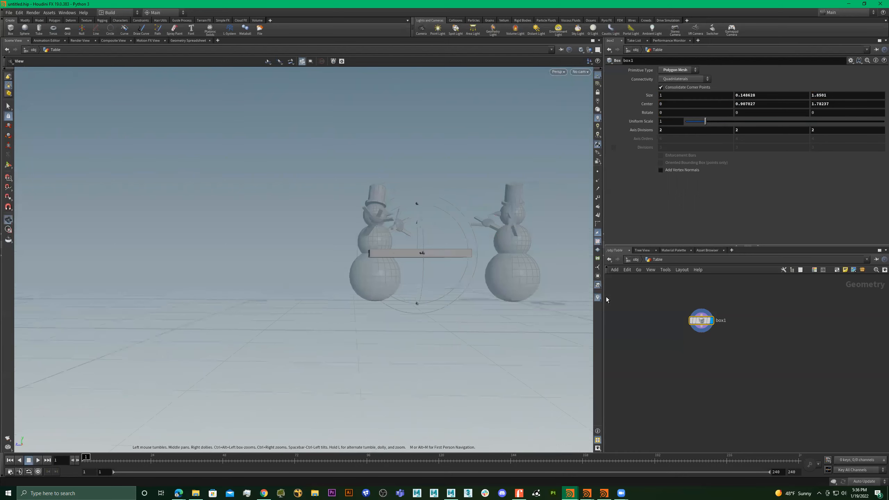
Duplicate the tabletop box and reshape the copy into a corner leg about 0.21 by 1.15 by 0.14.
{"action": "scroll", "coordinate": [707, 330], "scroll_direction": "up", "scroll_amount": 2}
{"action": "key", "text": "ctrl+v"}
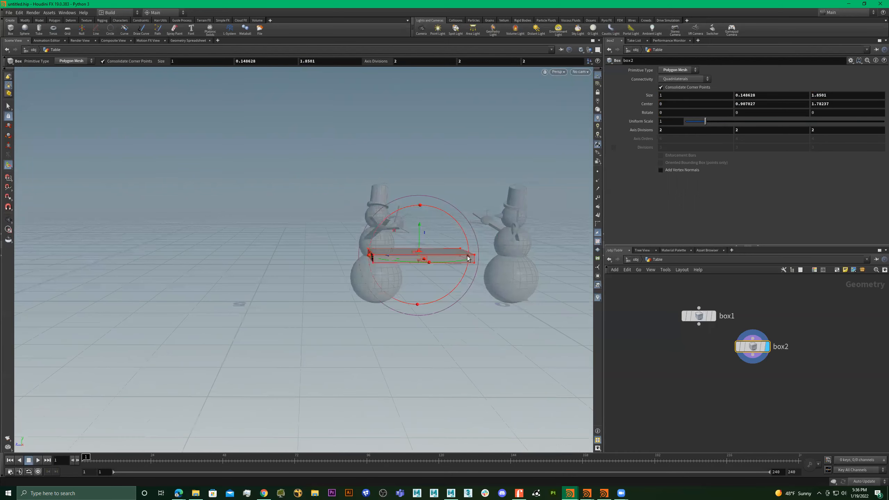
{"action": "left_click_drag", "start_coordinate": [388, 262], "coordinate": [375, 262], "text": "alt"}
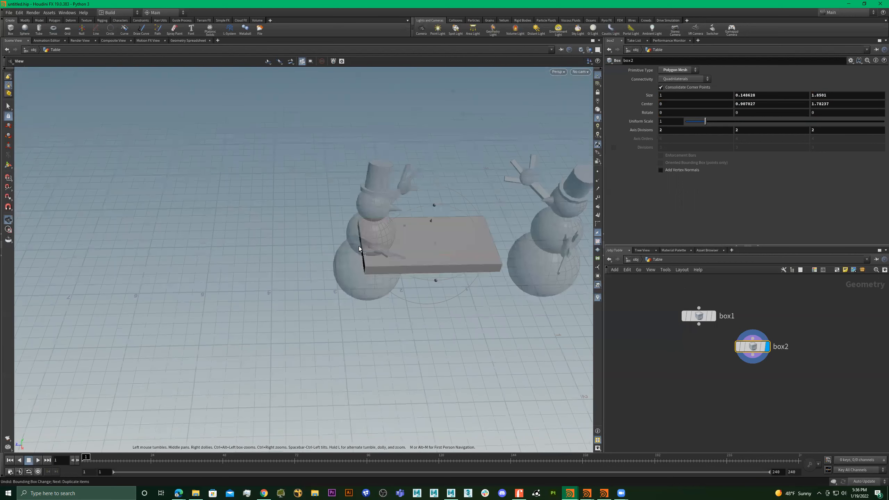
{"action": "left_click_drag", "start_coordinate": [451, 249], "coordinate": [487, 227]}
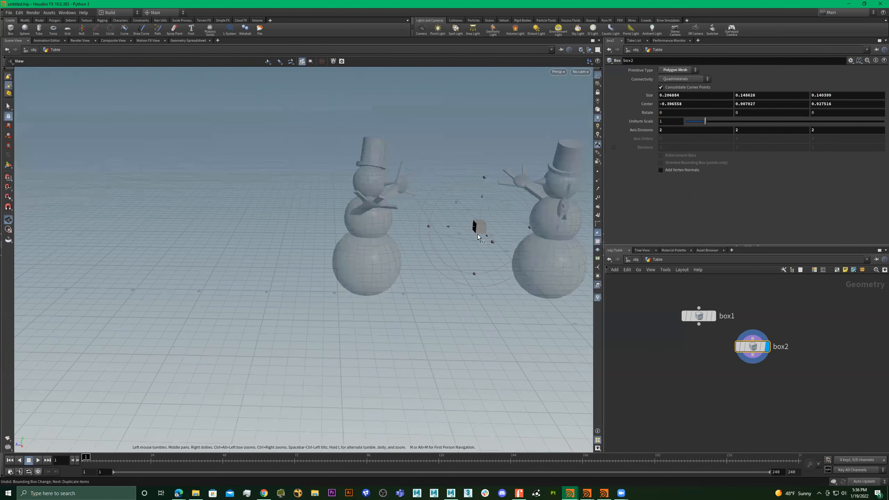
{"action": "left_click_drag", "start_coordinate": [481, 239], "coordinate": [478, 246]}
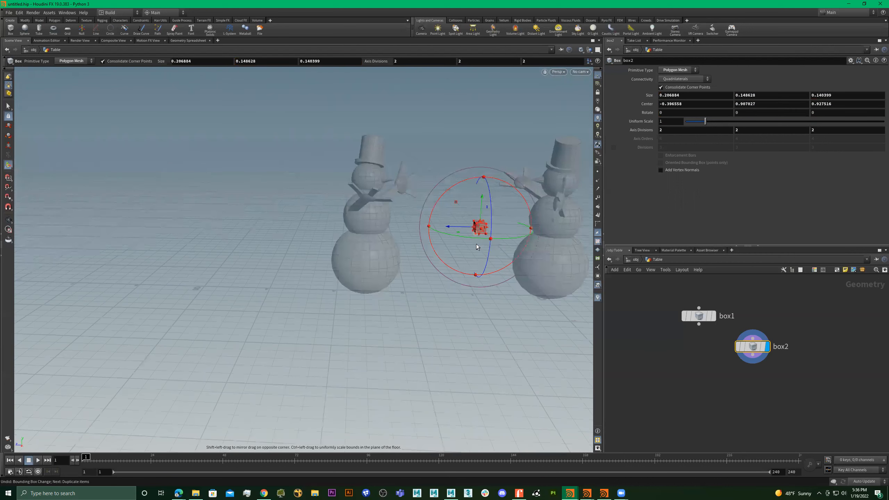
{"action": "left_click_drag", "start_coordinate": [465, 307], "coordinate": [464, 299]}
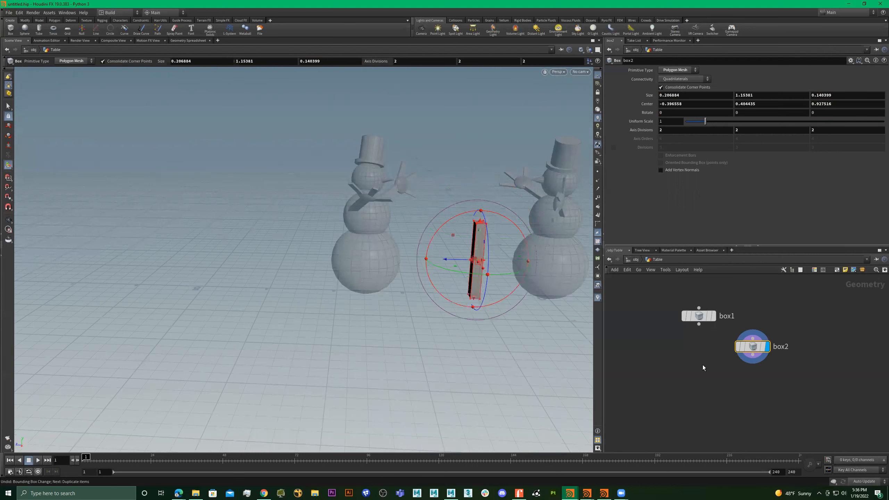
Add a Merge node below the boxes, connect the tabletop and leg to it, and display the merged result.
{"action": "key", "text": "Tab"}
{"action": "type", "text": "mer"}
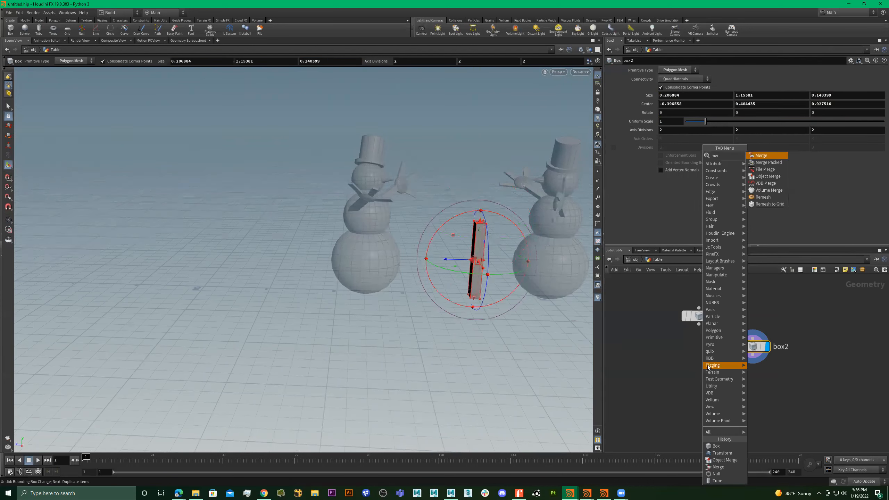
{"action": "key", "text": "Return"}
{"action": "left_click", "coordinate": [721, 351]}
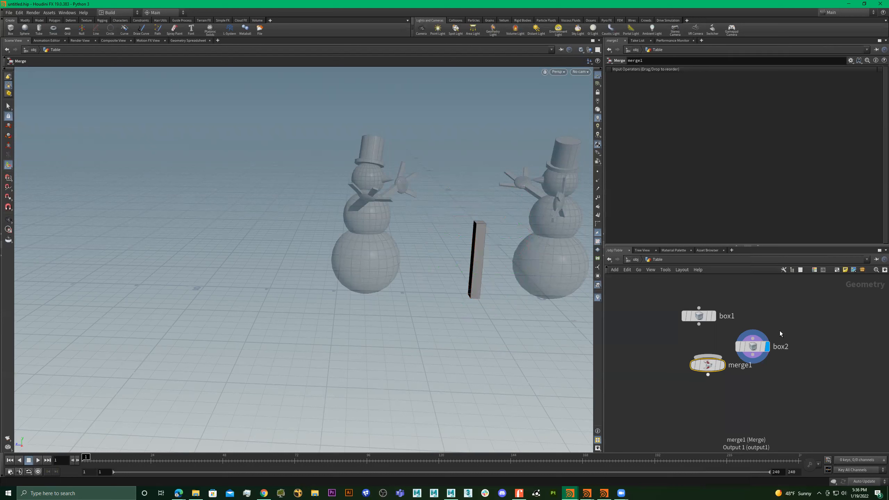
{"action": "left_click_drag", "start_coordinate": [648, 384], "coordinate": [816, 297]}
{"action": "left_click", "coordinate": [698, 325]}
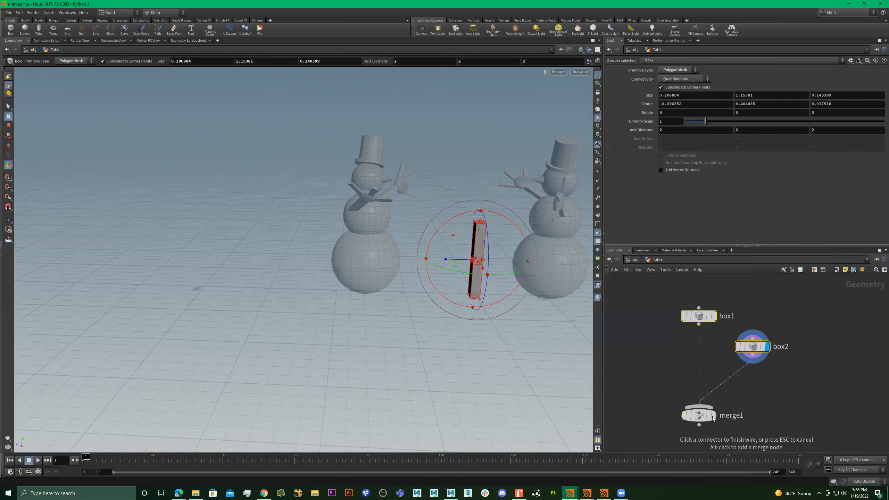
{"action": "left_click", "coordinate": [706, 416]}
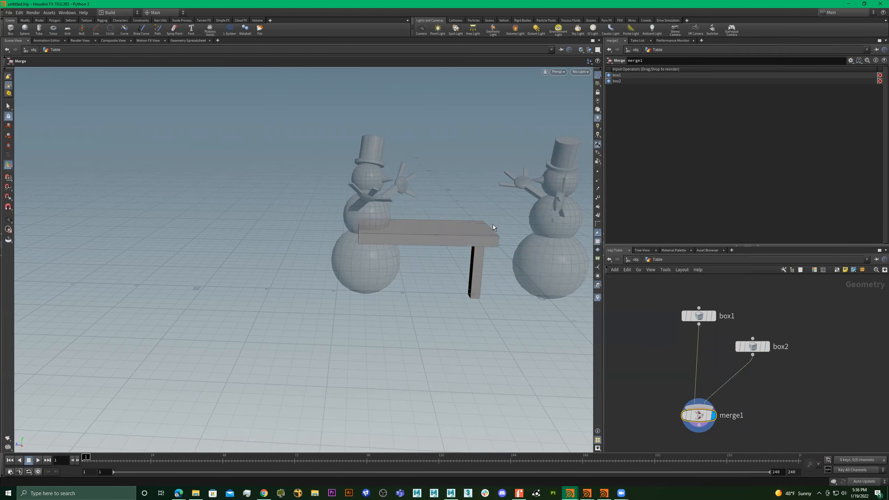
Resize the leg to about 1.11 high and 0.12 deep so it fits under the tabletop.
{"action": "key", "text": "Escape"}
{"action": "left_click_drag", "start_coordinate": [546, 260], "coordinate": [483, 224]}
{"action": "left_click", "coordinate": [743, 347]}
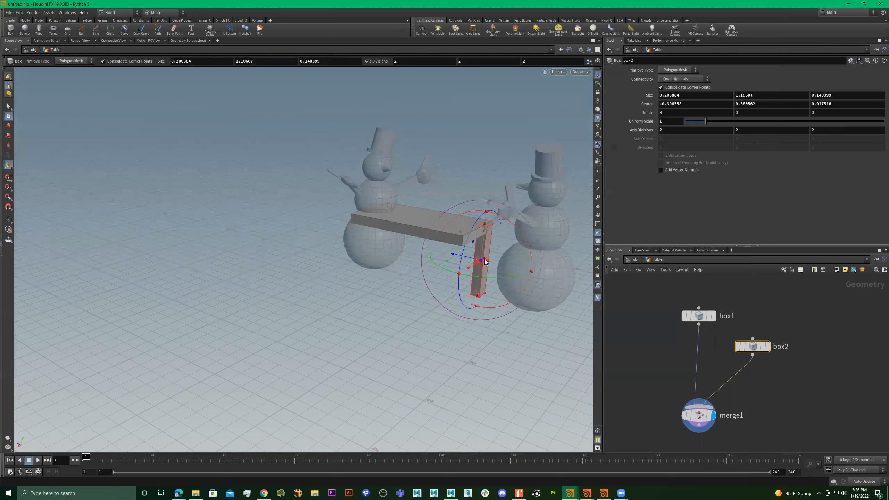
{"action": "left_click_drag", "start_coordinate": [487, 262], "coordinate": [485, 250]}
{"action": "key", "text": "Escape"}
{"action": "left_click_drag", "start_coordinate": [570, 259], "coordinate": [518, 161]}
{"action": "left_click_drag", "start_coordinate": [467, 180], "coordinate": [502, 184]}
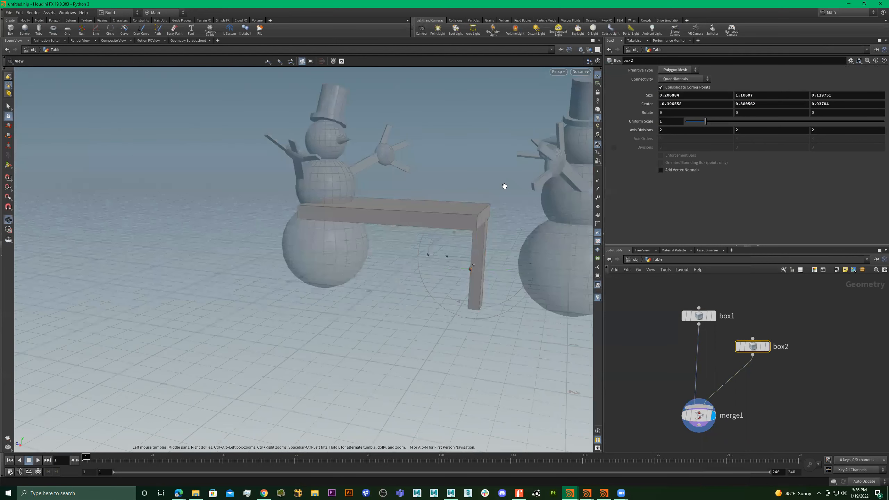
{"action": "left_click", "coordinate": [766, 353]}
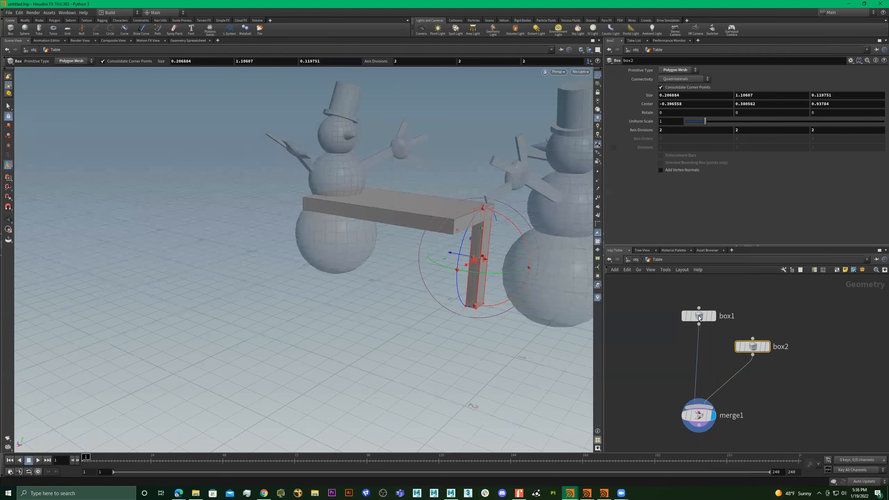
Duplicate the leg, move the copy across the table to center X about 0.34, and connect it to the Merge node.
{"action": "left_click_drag", "start_coordinate": [699, 316], "coordinate": [639, 303]}
{"action": "left_click_drag", "start_coordinate": [750, 347], "coordinate": [718, 337]}
{"action": "left_click_drag", "start_coordinate": [790, 339], "coordinate": [790, 338], "text": "alt"}
{"action": "key", "text": "Escape"}
{"action": "left_click_drag", "start_coordinate": [498, 259], "coordinate": [538, 235]}
{"action": "key", "text": "Escape"}
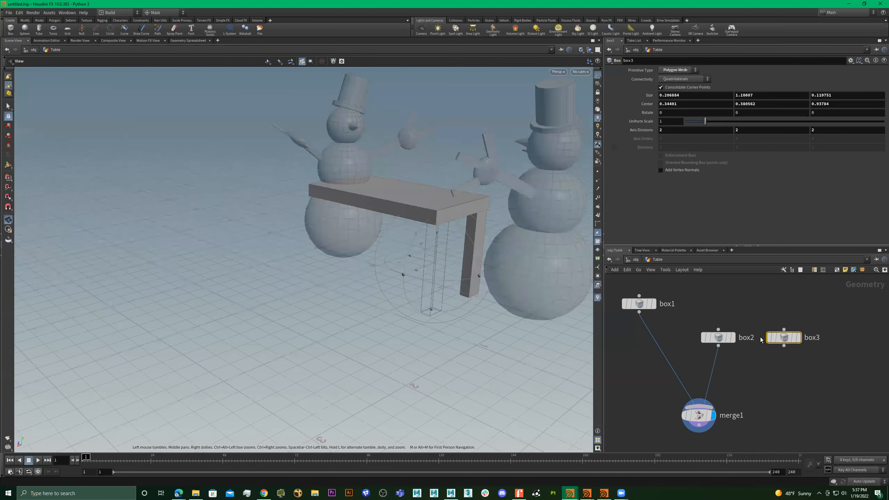
{"action": "left_click", "coordinate": [784, 346]}
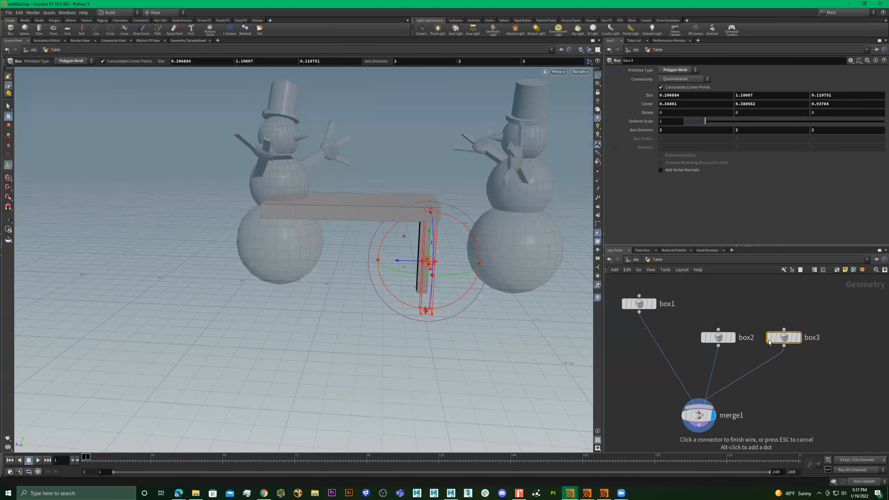
{"action": "left_click", "coordinate": [699, 408]}
Duplicate both table leg nodes together.
{"action": "left_click", "coordinate": [719, 337], "text": "shift"}
{"action": "left_click_drag", "start_coordinate": [442, 286], "coordinate": [447, 286], "text": "alt"}
{"action": "left_click_drag", "start_coordinate": [780, 340], "coordinate": [832, 384]}
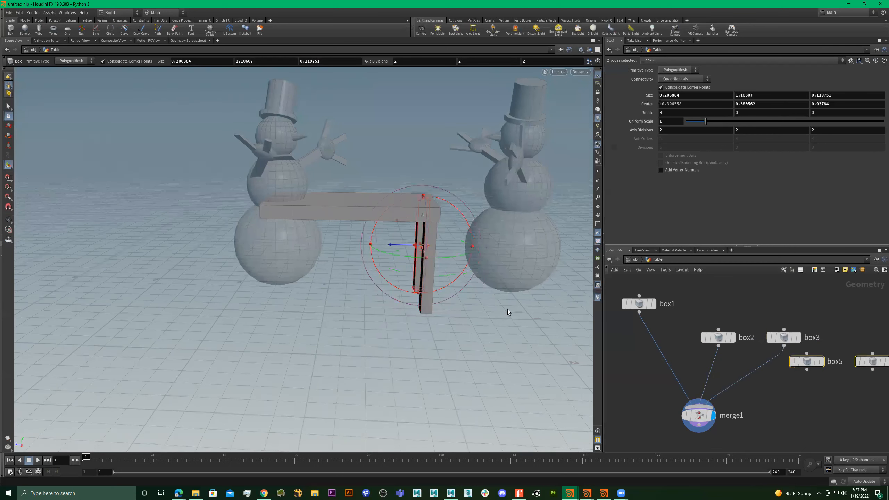
Try to move the duplicated legs to the opposite end of the table and undo the move.
{"action": "scroll", "coordinate": [479, 307], "scroll_direction": "down", "scroll_amount": 2}
{"action": "left_click_drag", "start_coordinate": [462, 266], "coordinate": [339, 267]}
{"action": "key", "text": "Escape"}
{"action": "left_click_drag", "start_coordinate": [518, 263], "coordinate": [478, 247]}
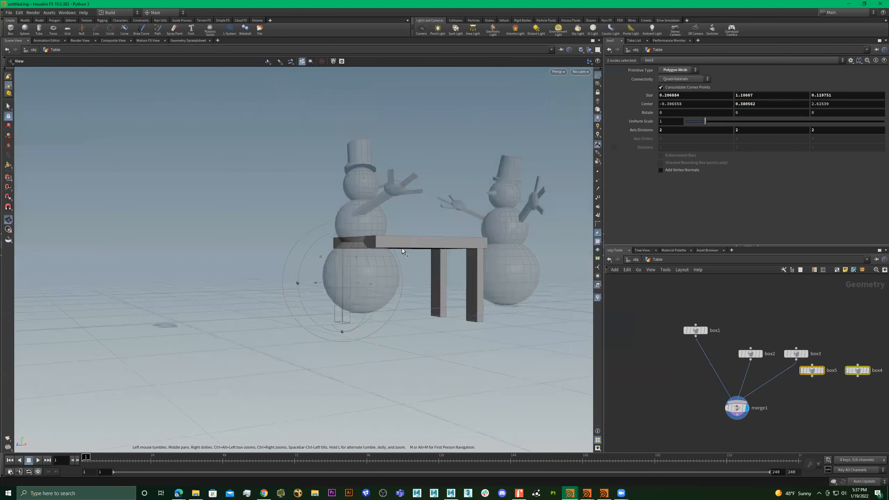
{"action": "key", "text": "ctrl+z"}
Try changing the duplicated legs' size and center values, including a center Z of 2.33784, and undo the changes.
{"action": "left_click_drag", "start_coordinate": [387, 248], "coordinate": [394, 267]}
{"action": "left_click_drag", "start_coordinate": [874, 352], "coordinate": [820, 380]}
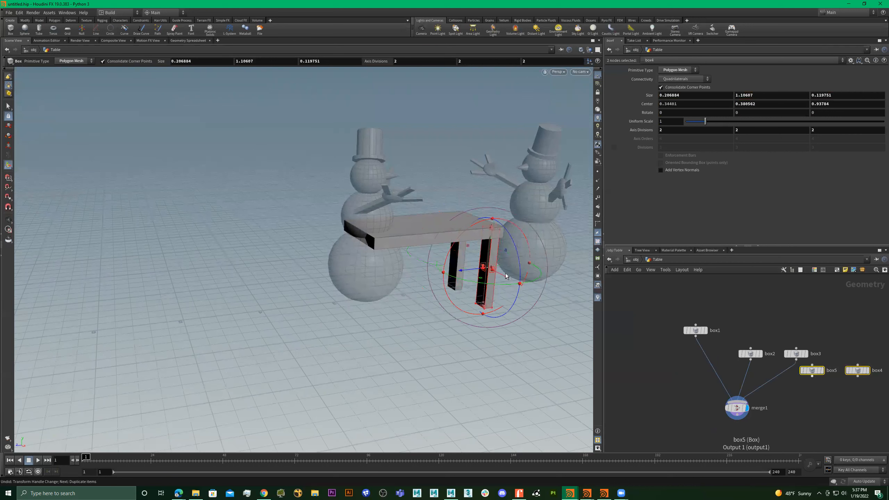
{"action": "left_click_drag", "start_coordinate": [440, 269], "coordinate": [460, 259], "text": "alt"}
{"action": "left_click_drag", "start_coordinate": [871, 399], "coordinate": [792, 360]}
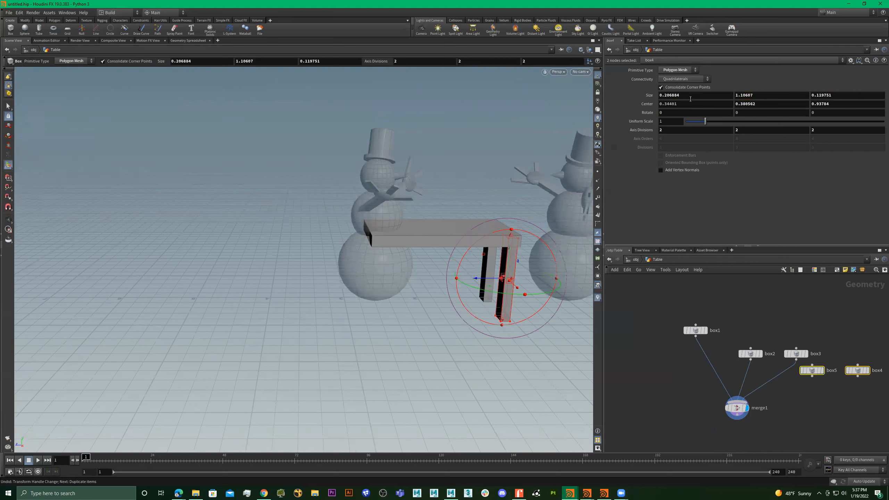
{"action": "middle_click_drag", "start_coordinate": [688, 97], "coordinate": [709, 94]}
{"action": "key", "text": "ctrl+z"}
{"action": "middle_click_drag", "start_coordinate": [882, 94], "coordinate": [812, 100]}
{"action": "key", "text": "ctrl+z"}
{"action": "middle_click_drag", "start_coordinate": [699, 105], "coordinate": [701, 106]}
{"action": "key", "text": "ctrl+z"}
{"action": "middle_click_drag", "start_coordinate": [842, 104], "coordinate": [849, 105]}
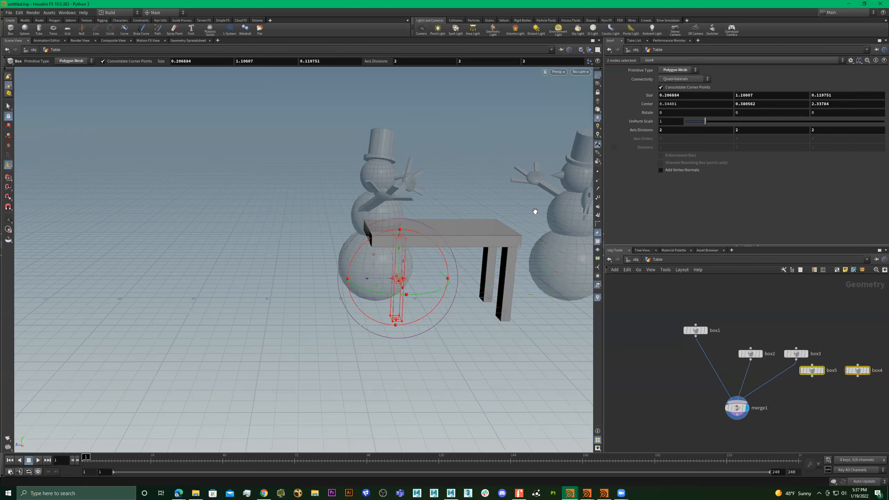
{"action": "left_click_drag", "start_coordinate": [455, 261], "coordinate": [524, 265], "text": "alt"}
{"action": "left_click_drag", "start_coordinate": [439, 287], "coordinate": [451, 305], "text": "alt"}
{"action": "scroll", "coordinate": [849, 421], "scroll_direction": "up", "scroll_amount": 1}
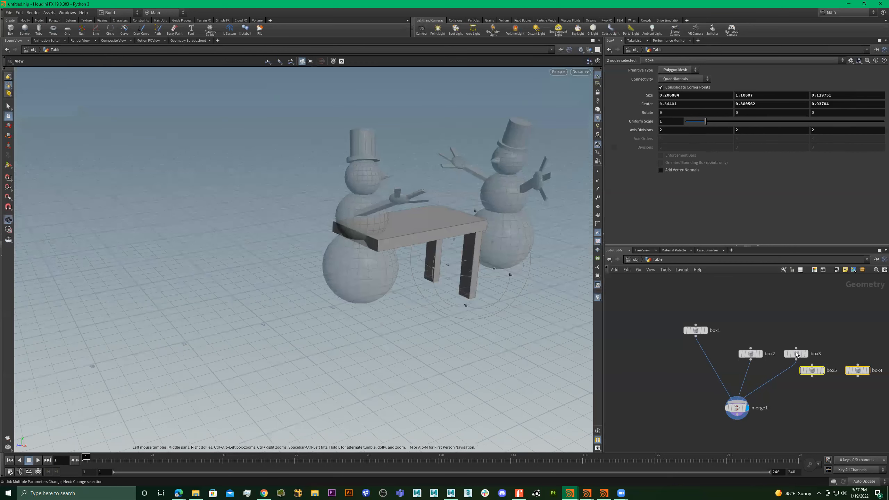
{"action": "key", "text": "ctrl+z"}
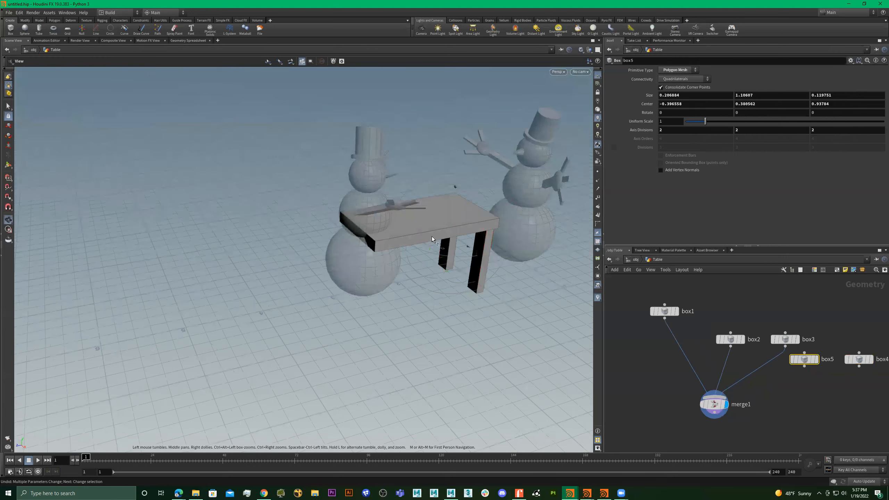
Move the two duplicated legs together to the opposite end of the tabletop, at center Z about 2.62.
{"action": "left_click_drag", "start_coordinate": [433, 241], "coordinate": [425, 218]}
{"action": "left_click_drag", "start_coordinate": [869, 323], "coordinate": [849, 388]}
{"action": "left_click_drag", "start_coordinate": [398, 287], "coordinate": [304, 298], "text": "alt"}
{"action": "left_click_drag", "start_coordinate": [473, 272], "coordinate": [349, 269]}
Connect both duplicated leg nodes to the Merge node.
{"action": "left_click_drag", "start_coordinate": [876, 325], "coordinate": [808, 378]}
{"action": "left_click", "coordinate": [804, 368]}
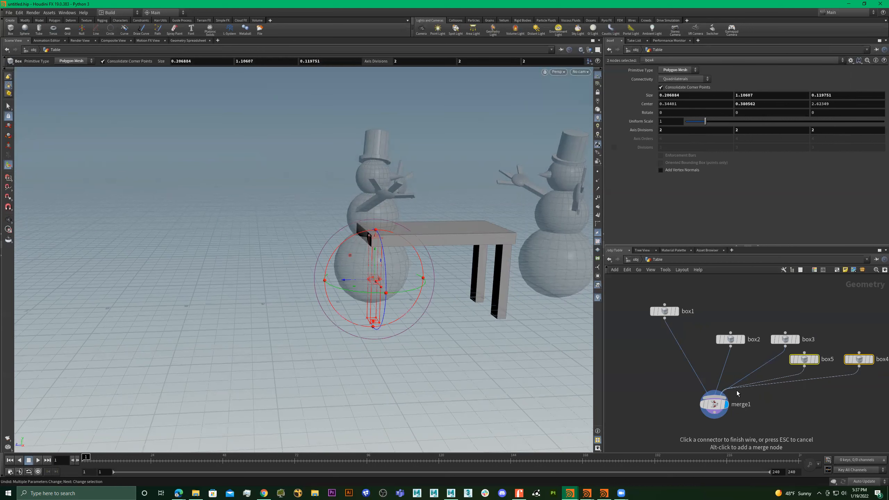
{"action": "left_click", "coordinate": [735, 391]}
{"action": "left_click_drag", "start_coordinate": [407, 240], "coordinate": [342, 248]}
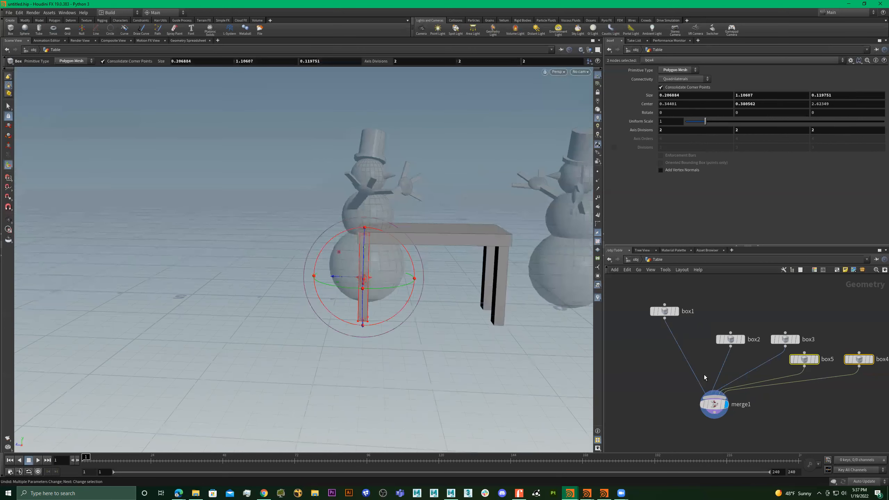
Add a Transform node after the Merge node and display its result.
{"action": "middle_click_drag", "start_coordinate": [715, 435], "coordinate": [701, 373]}
{"action": "key", "text": "Tab"}
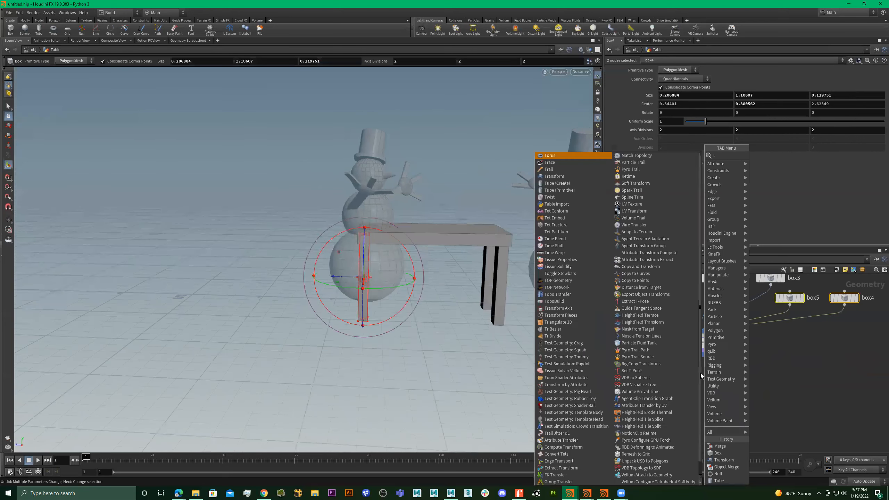
{"action": "type", "text": "trans"}
{"action": "key", "text": "Return"}
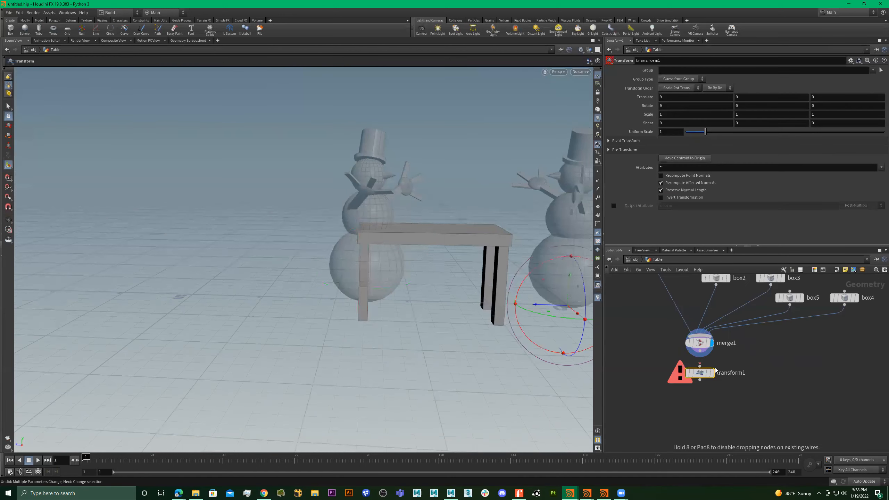
{"action": "left_click", "coordinate": [712, 391]}
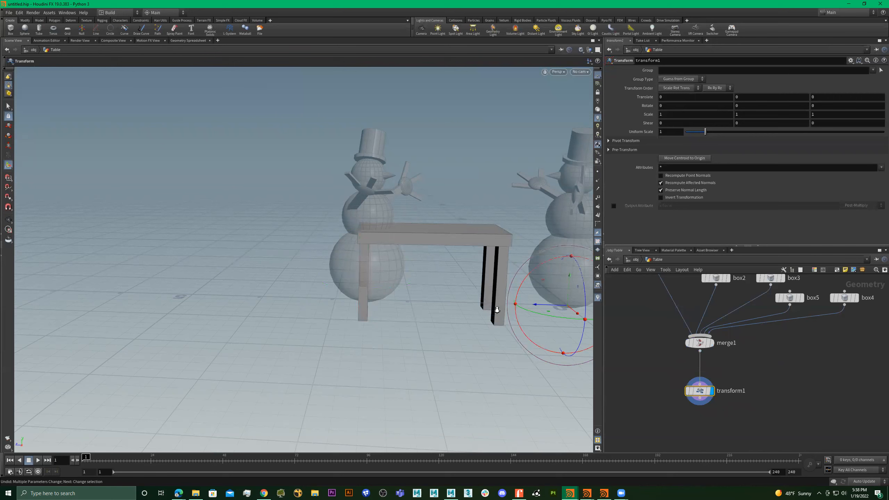
Move the whole table about 0.52 along Z with the Transform node.
{"action": "key", "text": "Escape"}
{"action": "left_click_drag", "start_coordinate": [402, 293], "coordinate": [413, 260]}
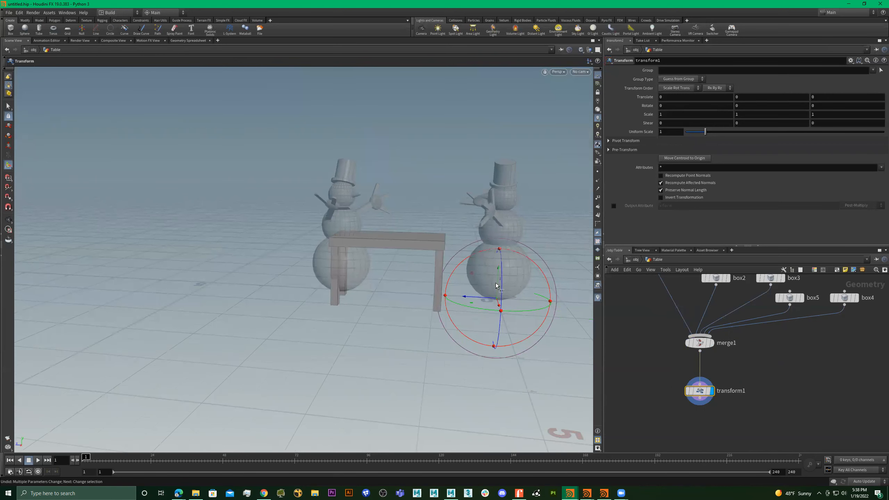
{"action": "mouse_move", "coordinate": [443, 297]}
{"action": "left_mouse_down"}
{"action": "mouse_move", "coordinate": [455, 302]}
{"action": "mouse_move", "coordinate": [442, 302]}
{"action": "left_mouse_up"}
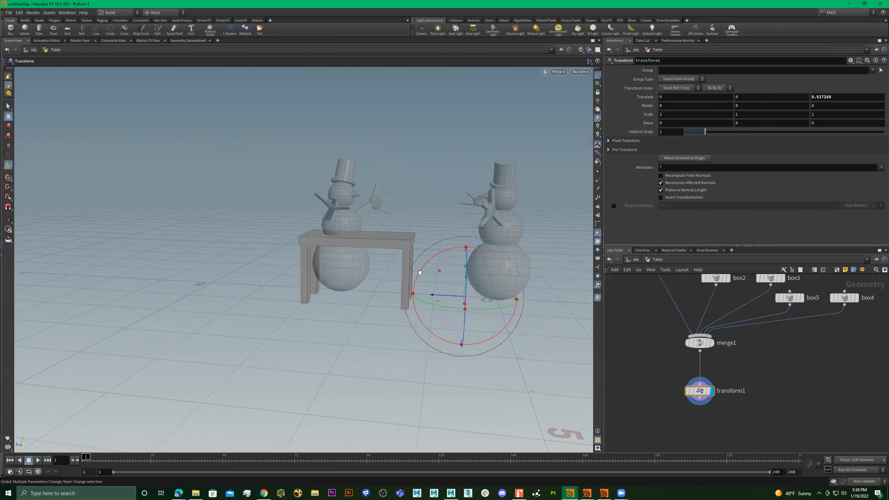
{"action": "left_click_drag", "start_coordinate": [335, 272], "coordinate": [382, 275], "text": "alt"}
{"action": "right_click_drag", "start_coordinate": [532, 277], "coordinate": [433, 276], "text": "alt"}
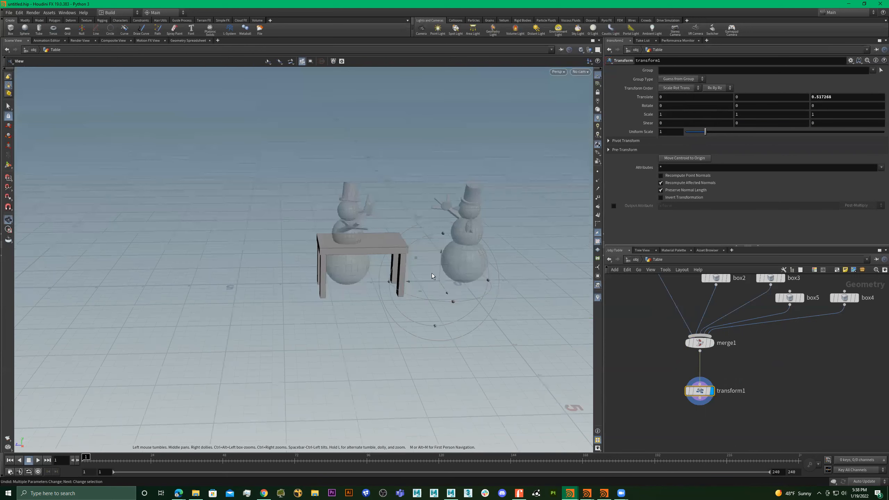
{"action": "left_click_drag", "start_coordinate": [493, 260], "coordinate": [522, 262], "text": "alt"}
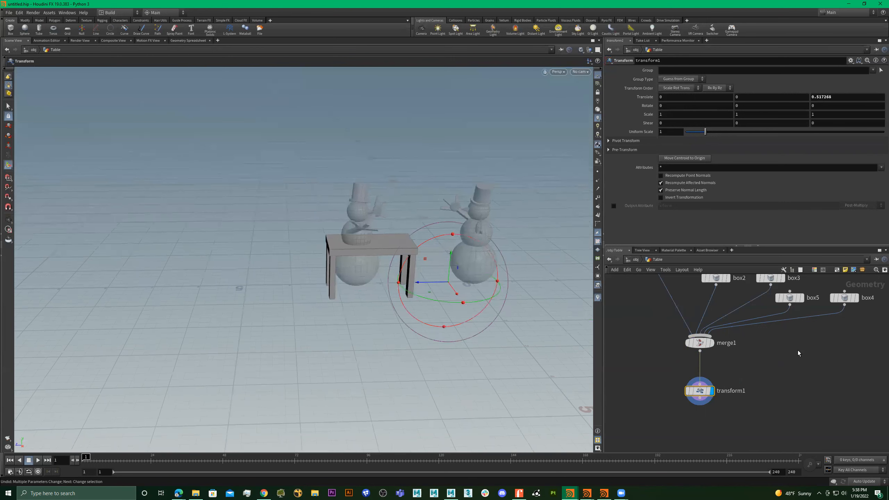
Open the SnowMen_Group network, then select and display the second snowman's Transform node below the body-parts Merge.
{"action": "key", "text": "u"}
{"action": "double_click", "coordinate": [777, 356]}
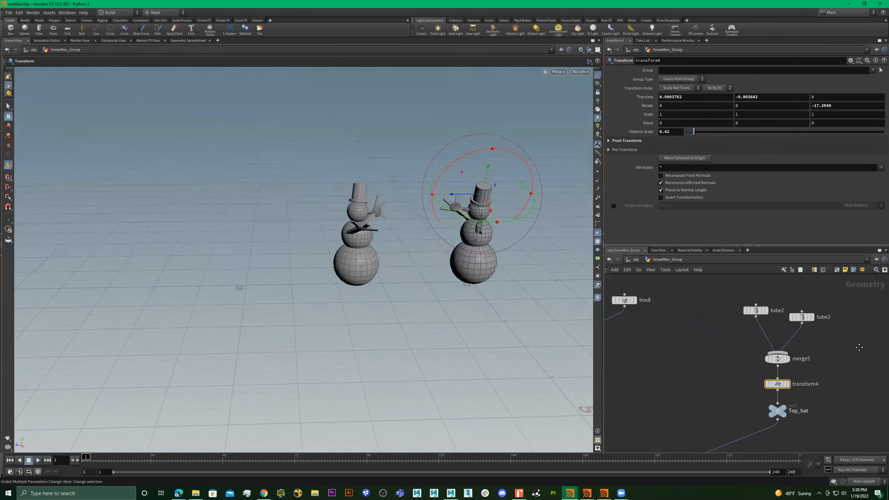
{"action": "scroll", "coordinate": [756, 370], "scroll_direction": "down", "scroll_amount": 5}
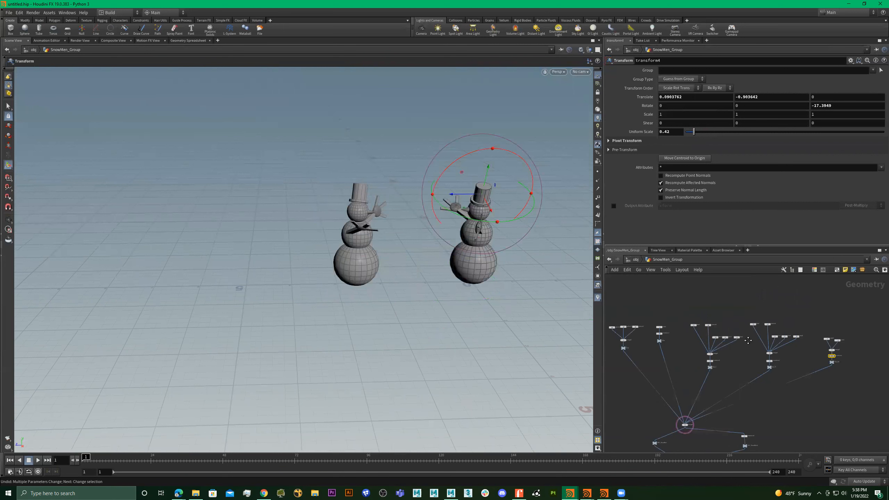
{"action": "middle_click_drag", "start_coordinate": [686, 444], "coordinate": [731, 372]}
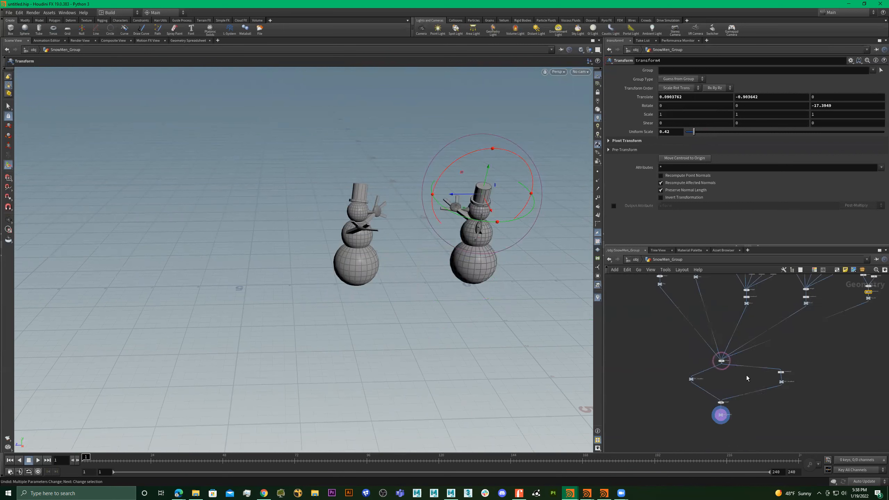
{"action": "scroll", "coordinate": [755, 377], "scroll_direction": "up", "scroll_amount": 5}
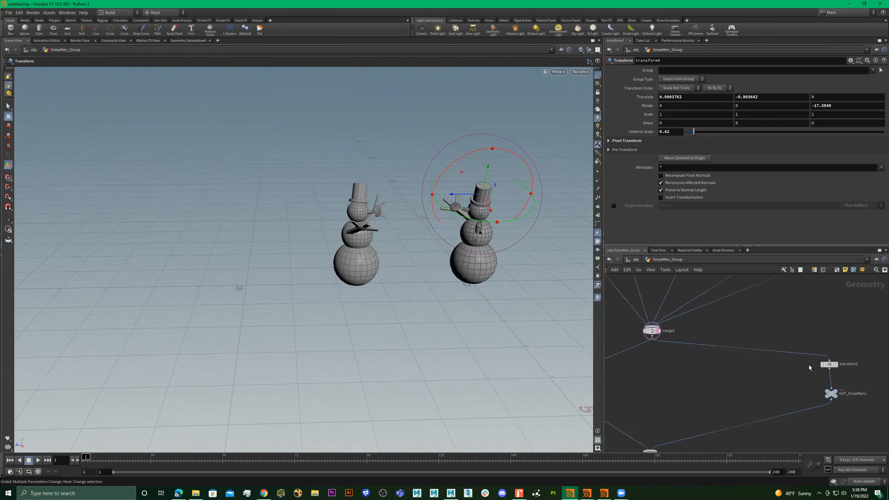
{"action": "scroll", "coordinate": [828, 366], "scroll_direction": "up", "scroll_amount": 1}
{"action": "left_click", "coordinate": [828, 366]}
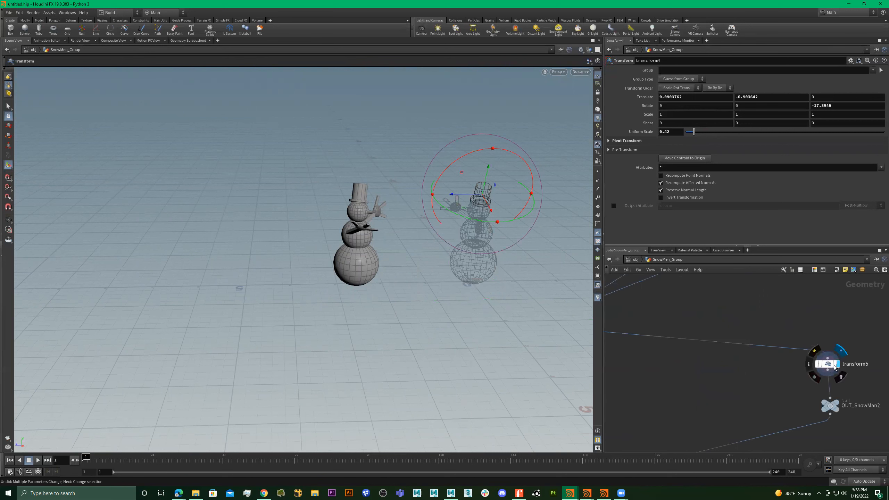
{"action": "left_click", "coordinate": [828, 366]}
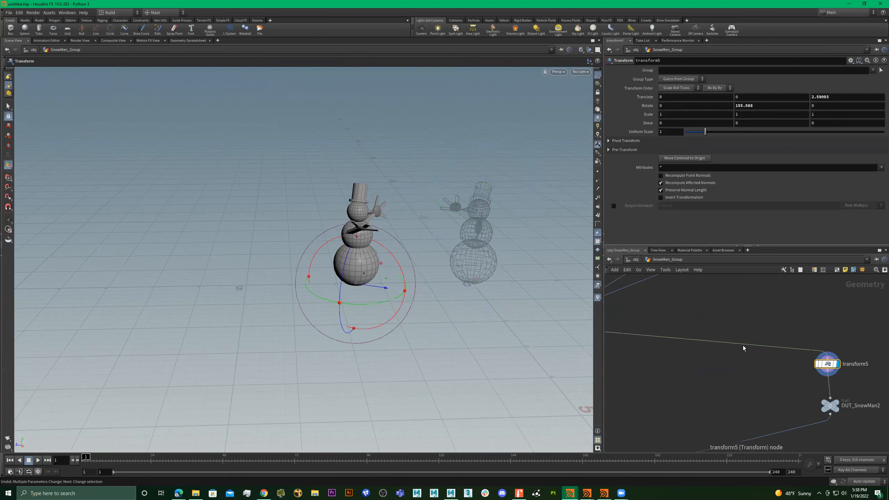
Insert a Transform node between merge2 and the first snowman's output node and move that snowman to about -1.48 along Z.
{"action": "scroll", "coordinate": [744, 316], "scroll_direction": "down", "scroll_amount": 3}
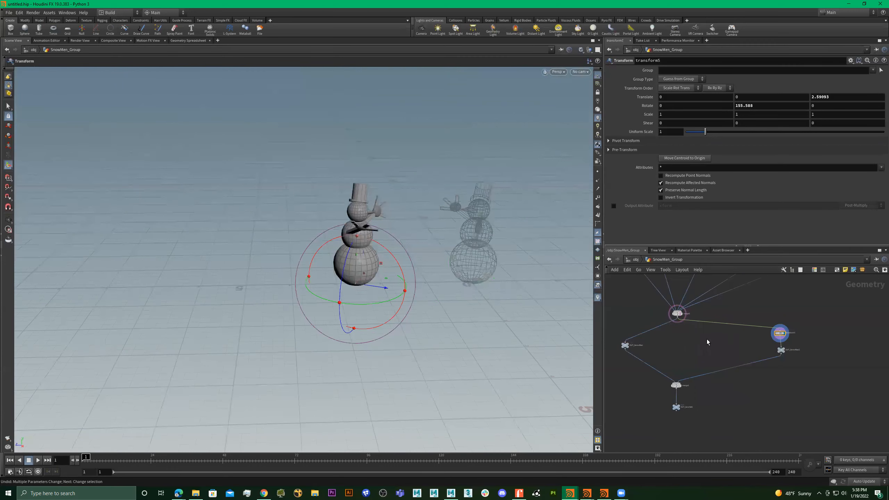
{"action": "scroll", "coordinate": [758, 348], "scroll_direction": "up", "scroll_amount": 1}
{"action": "scroll", "coordinate": [721, 333], "scroll_direction": "up", "scroll_amount": 1}
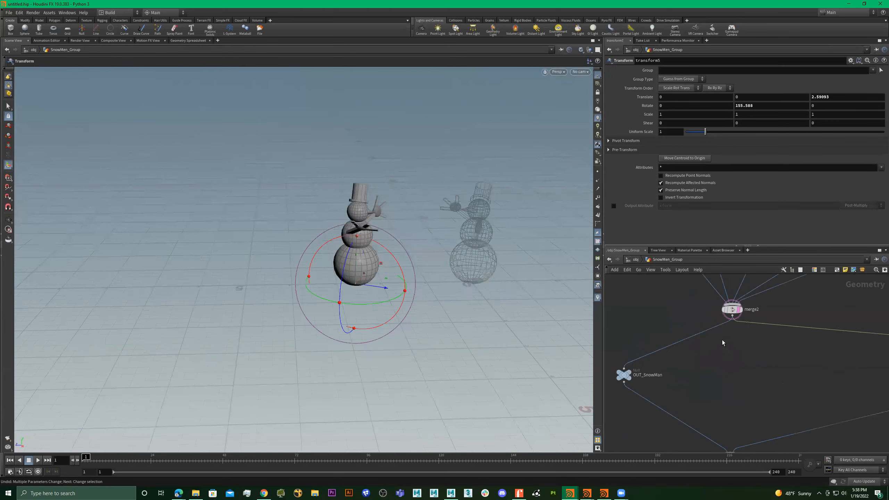
{"action": "scroll", "coordinate": [721, 340], "scroll_direction": "up", "scroll_amount": 1}
{"action": "key", "text": "Tab"}
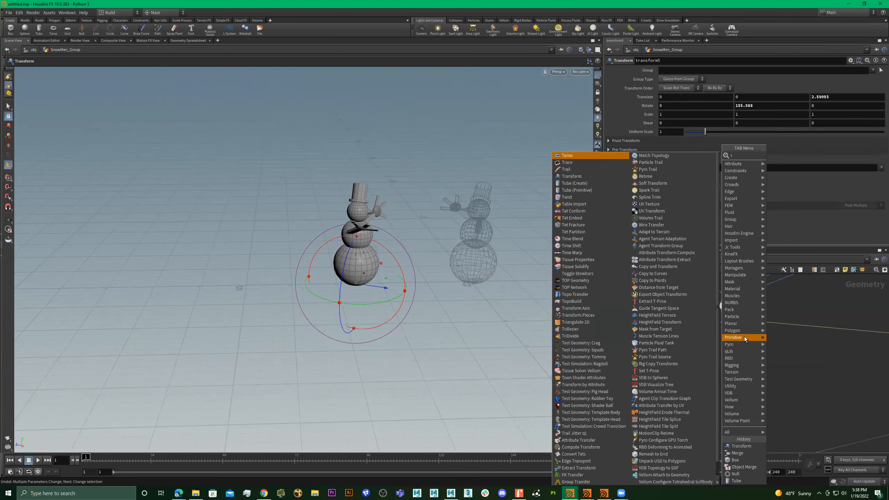
{"action": "type", "text": "transform"}
{"action": "key", "text": "Return"}
{"action": "left_click", "coordinate": [744, 336]}
{"action": "left_click_drag", "start_coordinate": [736, 337], "coordinate": [670, 338]}
{"action": "left_click_drag", "start_coordinate": [455, 283], "coordinate": [511, 283]}
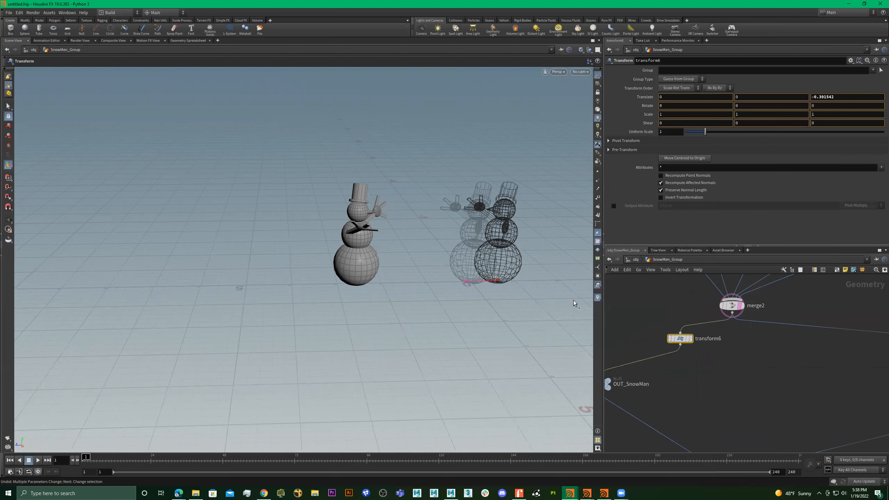
Display the OUT_Snomen result and clear the ghosted wireframe of the original snowman.
{"action": "scroll", "coordinate": [738, 369], "scroll_direction": "down", "scroll_amount": 5}
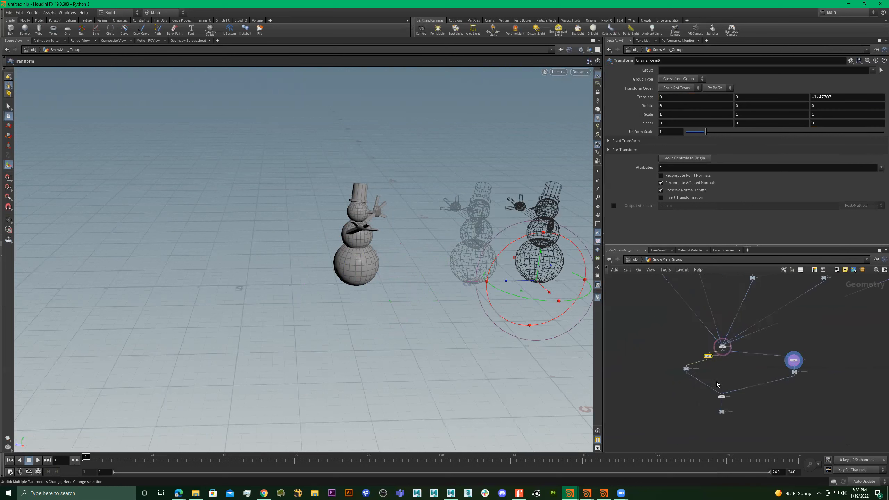
{"action": "scroll", "coordinate": [717, 382], "scroll_direction": "up", "scroll_amount": 2}
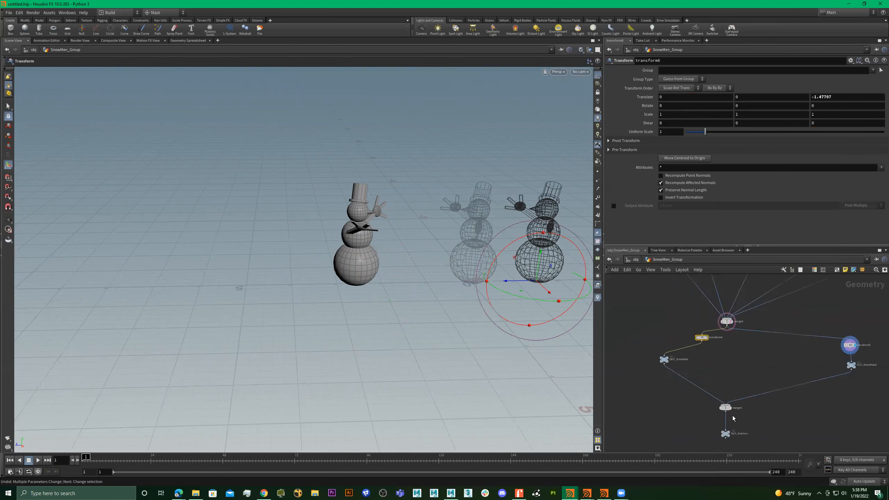
{"action": "scroll", "coordinate": [731, 418], "scroll_direction": "up", "scroll_amount": 2}
{"action": "left_click", "coordinate": [727, 418]}
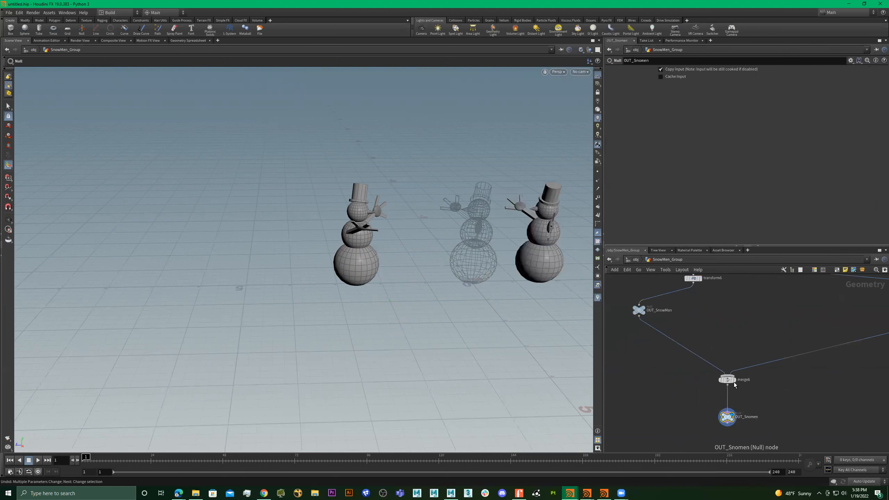
{"action": "scroll", "coordinate": [736, 382], "scroll_direction": "down", "scroll_amount": 2}
{"action": "scroll", "coordinate": [729, 385], "scroll_direction": "up", "scroll_amount": 2}
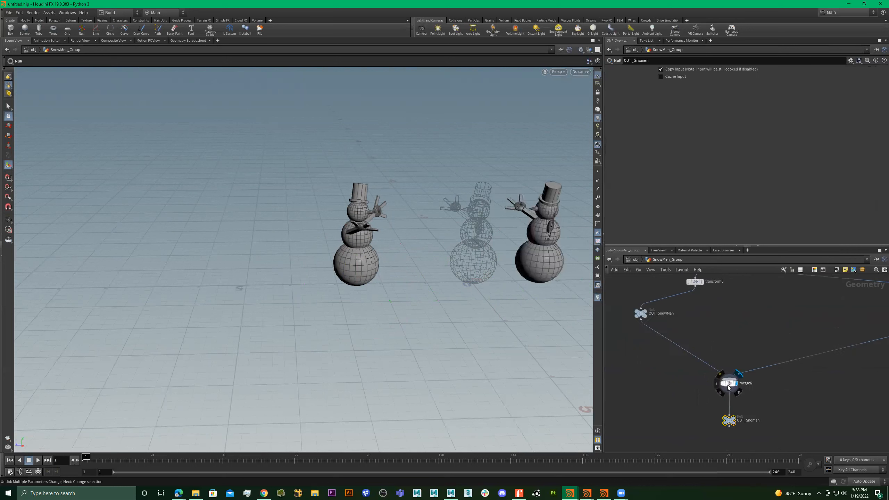
{"action": "key", "text": "Up"}
{"action": "key", "text": "r"}
{"action": "left_click", "coordinate": [733, 422]}
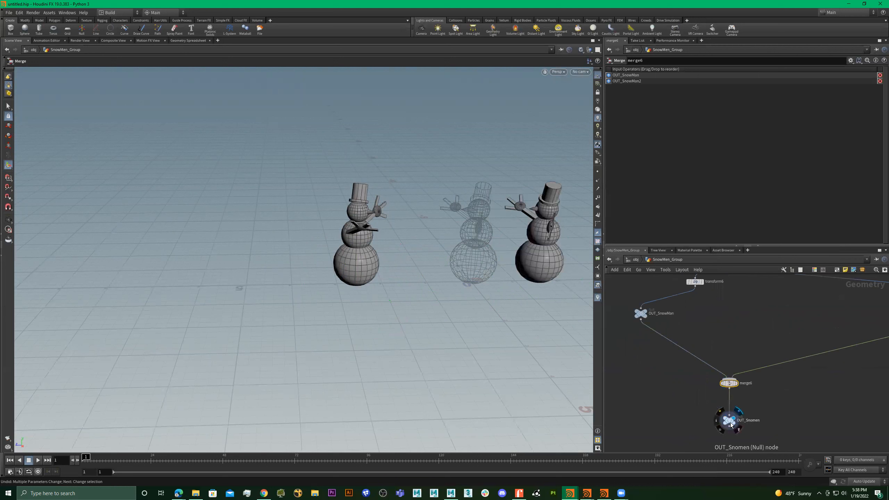
{"action": "key", "text": "e"}
{"action": "left_click", "coordinate": [730, 423]}
{"action": "left_click", "coordinate": [729, 421]}
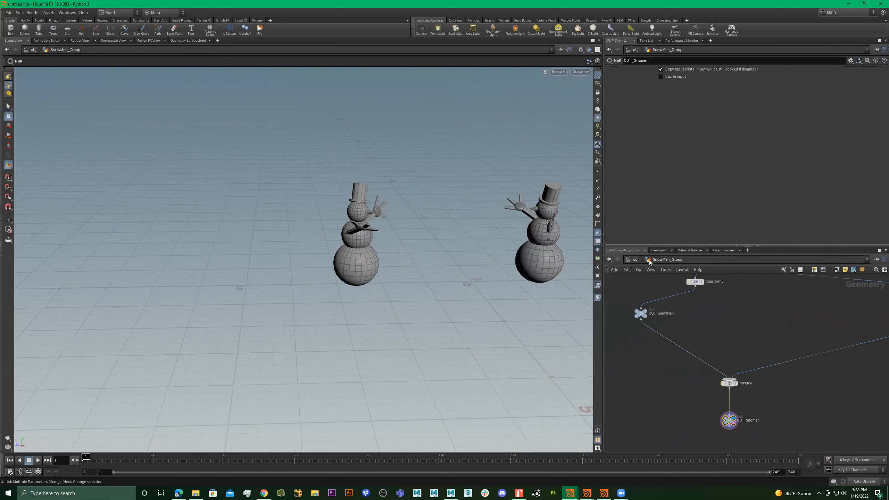
Return to the object level, show the Table object and place its node beside SnowMen_Group.
{"action": "left_click", "coordinate": [631, 259]}
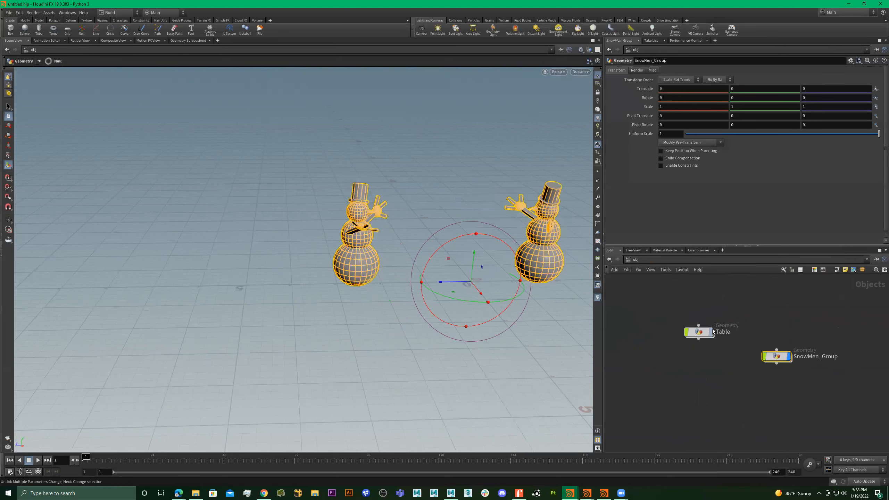
{"action": "left_click", "coordinate": [712, 332]}
{"action": "left_click", "coordinate": [672, 329]}
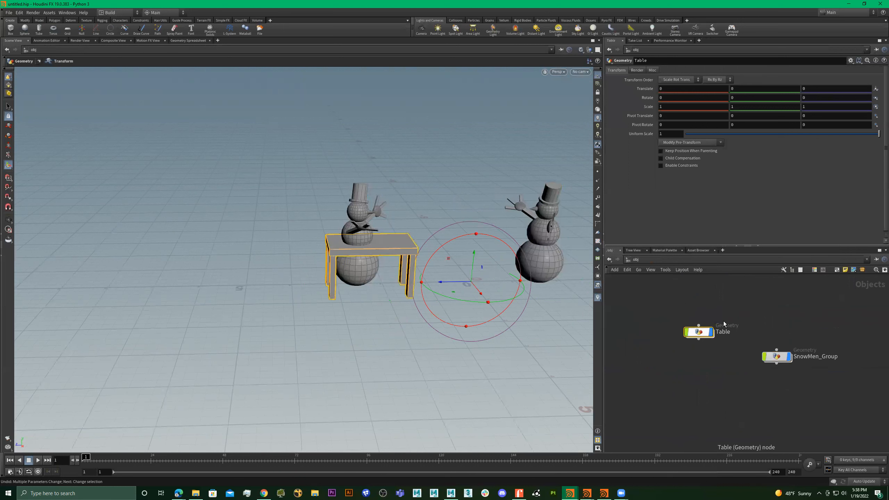
{"action": "left_click_drag", "start_coordinate": [730, 328], "coordinate": [714, 357]}
Reopen SnowMen_Group and move the first snowman closer to the table along Z with its new Transform node.
{"action": "left_click", "coordinate": [778, 357]}
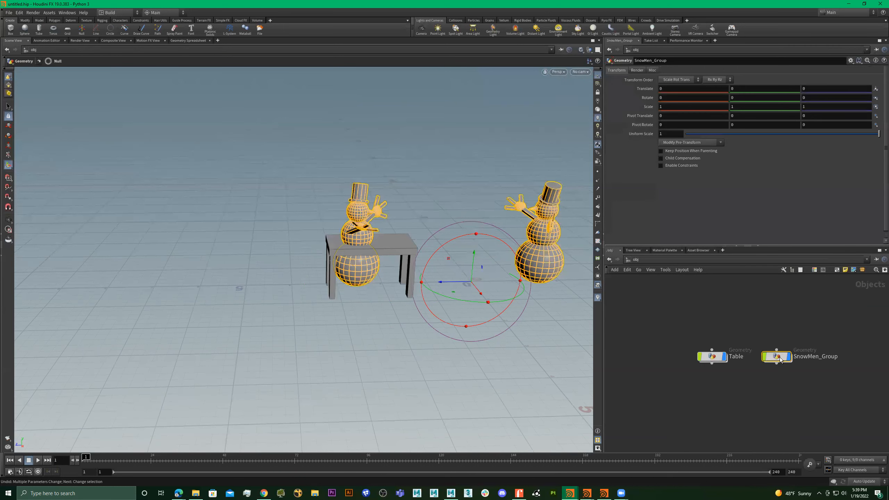
{"action": "double_click", "coordinate": [778, 357]}
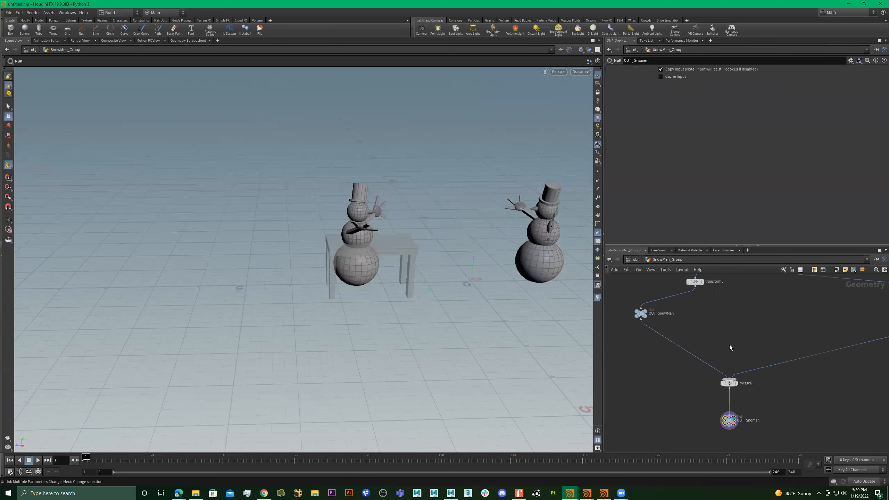
{"action": "scroll", "coordinate": [712, 327], "scroll_direction": "up", "scroll_amount": 3}
{"action": "scroll", "coordinate": [733, 327], "scroll_direction": "up", "scroll_amount": 2}
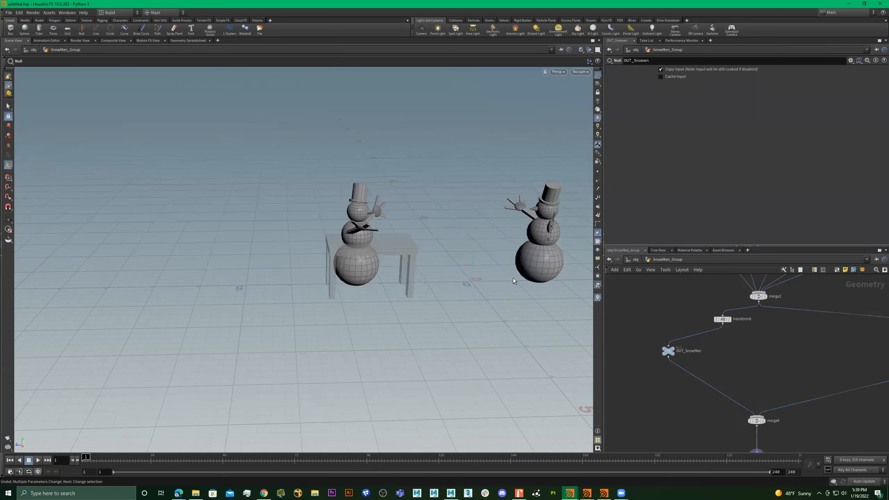
{"action": "left_click_drag", "start_coordinate": [500, 280], "coordinate": [448, 281]}
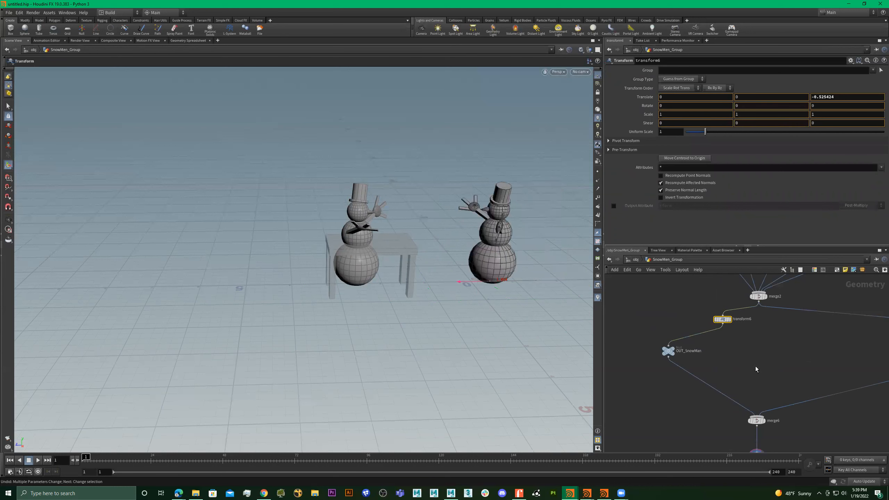
Move the second snowman to the opposite end of the table, at about X -0.94, Z 3.65, with its Transform node.
{"action": "scroll", "coordinate": [756, 367], "scroll_direction": "down", "scroll_amount": 3}
{"action": "scroll", "coordinate": [797, 355], "scroll_direction": "up", "scroll_amount": 3}
{"action": "left_click", "coordinate": [797, 355]}
{"action": "left_click_drag", "start_coordinate": [374, 286], "coordinate": [322, 279]}
{"action": "key", "text": "Escape"}
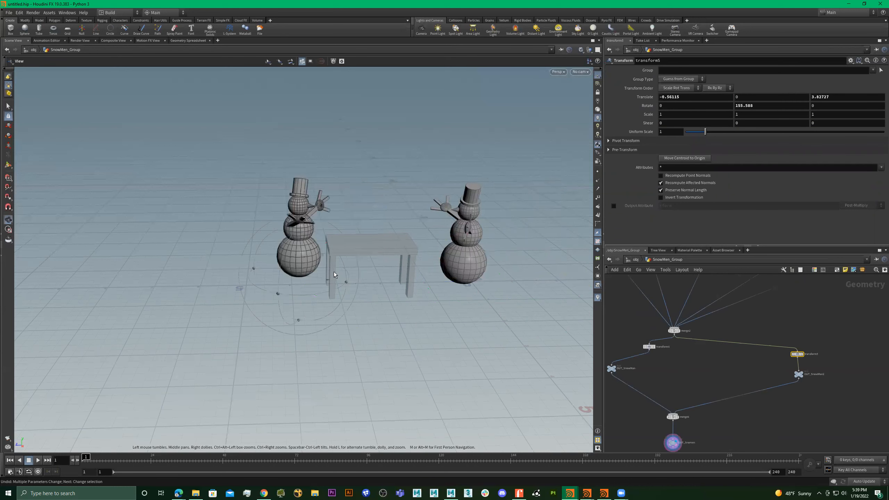
{"action": "key", "text": "r"}
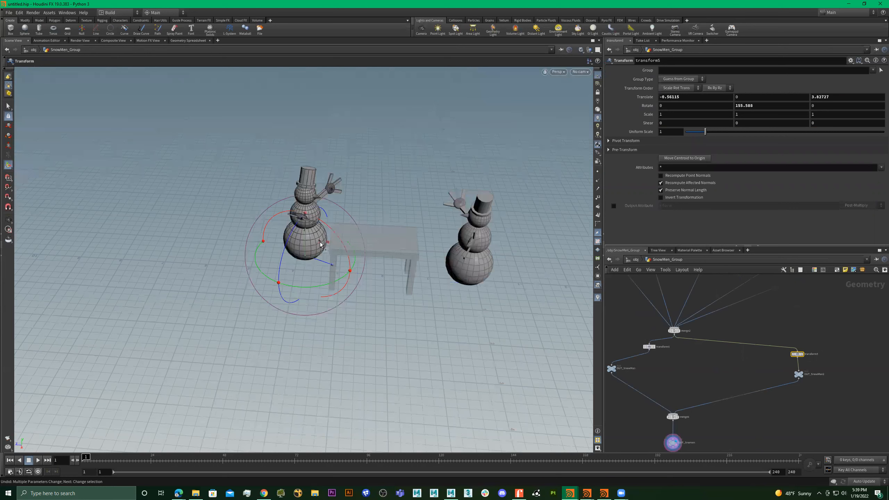
{"action": "left_click_drag", "start_coordinate": [321, 245], "coordinate": [330, 223]}
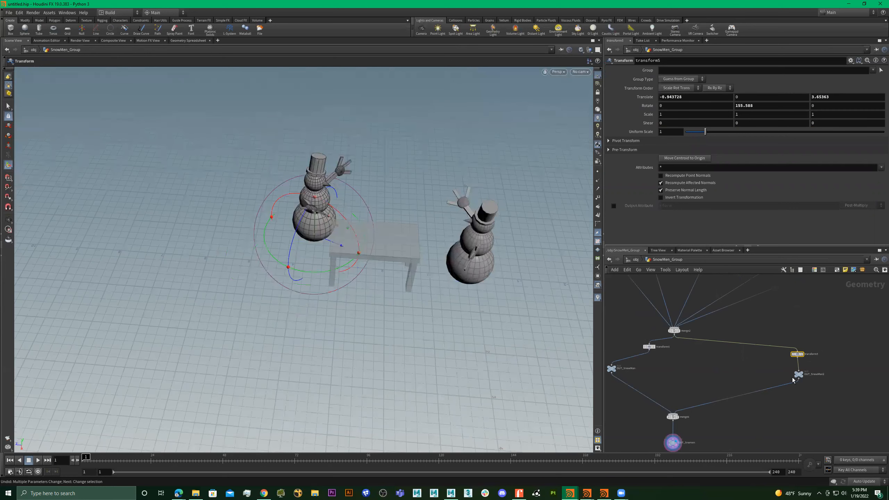
Duplicate the second snowman's Transform and output nodes and connect the copied output to the final Merge node.
{"action": "left_click", "coordinate": [796, 375], "text": "shift"}
{"action": "scroll", "coordinate": [798, 381], "scroll_direction": "up", "scroll_amount": 3}
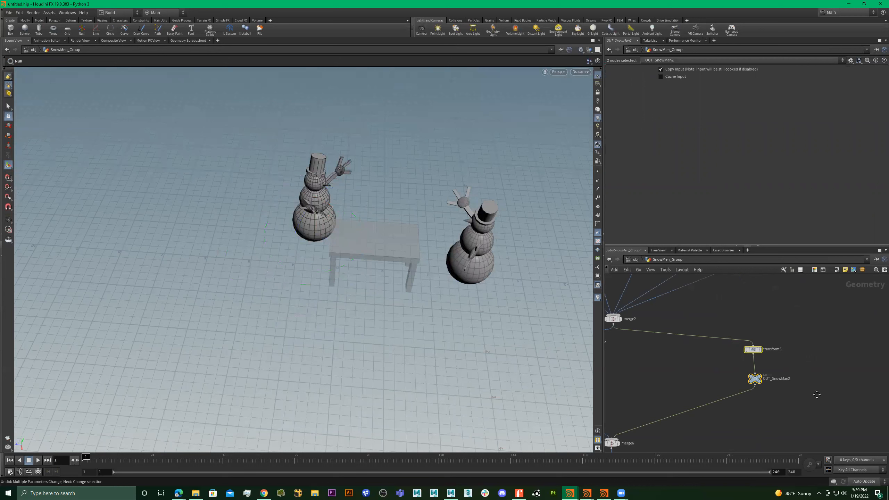
{"action": "scroll", "coordinate": [817, 395], "scroll_direction": "down", "scroll_amount": 3}
{"action": "left_click_drag", "start_coordinate": [792, 365], "coordinate": [840, 366]}
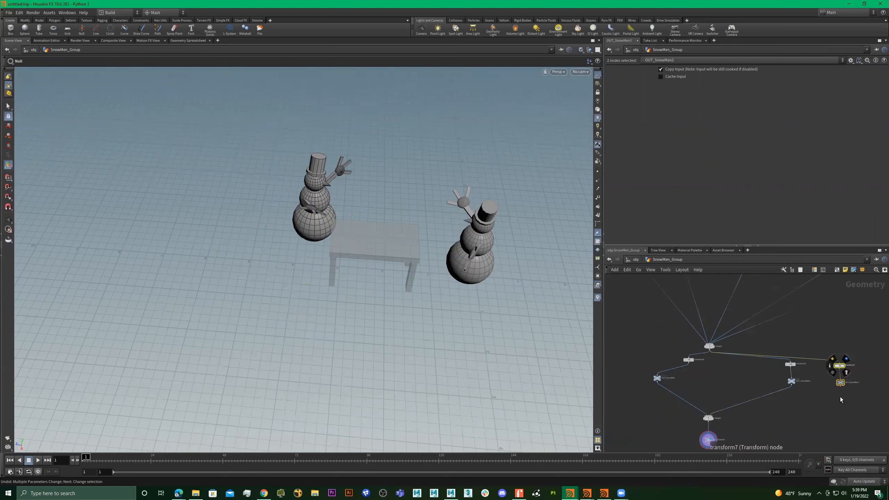
{"action": "left_click", "coordinate": [792, 381]}
{"action": "left_click", "coordinate": [716, 414]}
{"action": "left_click_drag", "start_coordinate": [858, 359], "coordinate": [822, 377]}
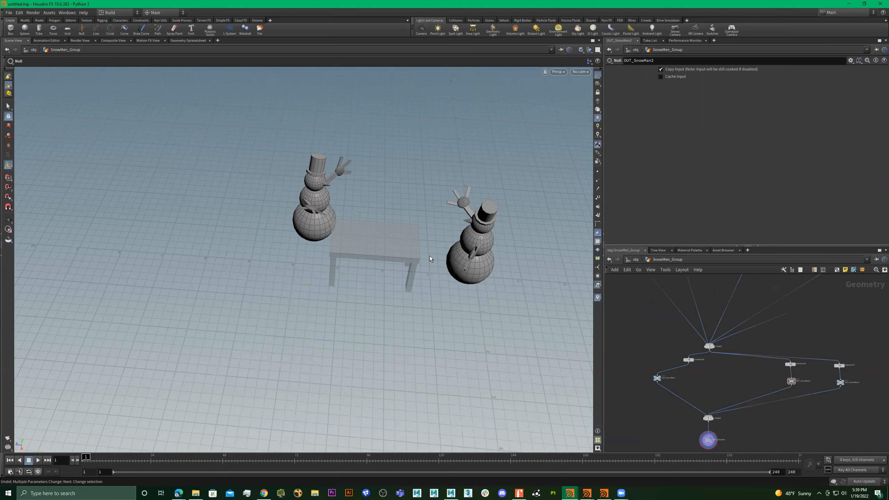
Place the third snowman beside the table at about X 1.36, Z 3.11 and rotate it to about 238 degrees around Y.
{"action": "left_click_drag", "start_coordinate": [355, 209], "coordinate": [345, 217], "text": "alt"}
{"action": "left_click_drag", "start_coordinate": [298, 247], "coordinate": [346, 304]}
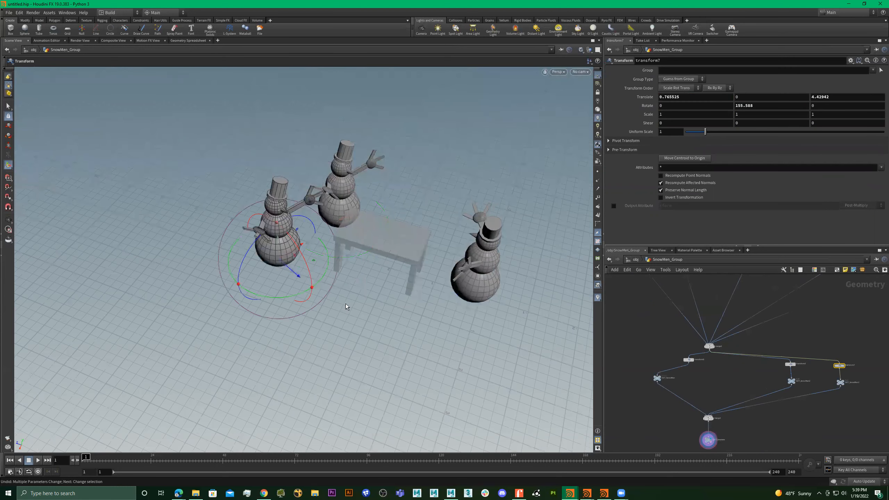
{"action": "left_click_drag", "start_coordinate": [376, 332], "coordinate": [434, 312]}
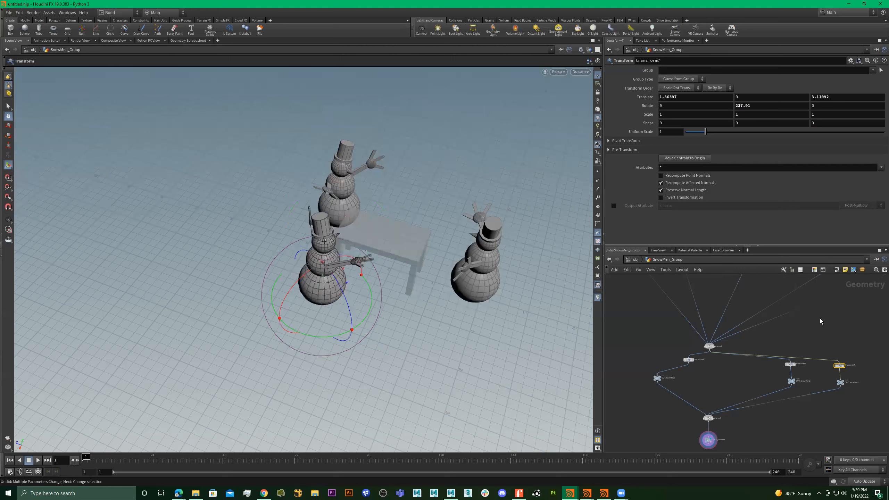
Duplicate the third snowman's Transform and output nodes and connect the new output to the final Merge node.
{"action": "scroll", "coordinate": [820, 322], "scroll_direction": "up", "scroll_amount": 2}
{"action": "left_click", "coordinate": [802, 365], "text": "shift"}
{"action": "left_click_drag", "start_coordinate": [839, 369], "coordinate": [833, 374], "text": "alt"}
{"action": "left_click", "coordinate": [834, 373]}
{"action": "left_click", "coordinate": [817, 379]}
{"action": "left_click", "coordinate": [854, 380]}
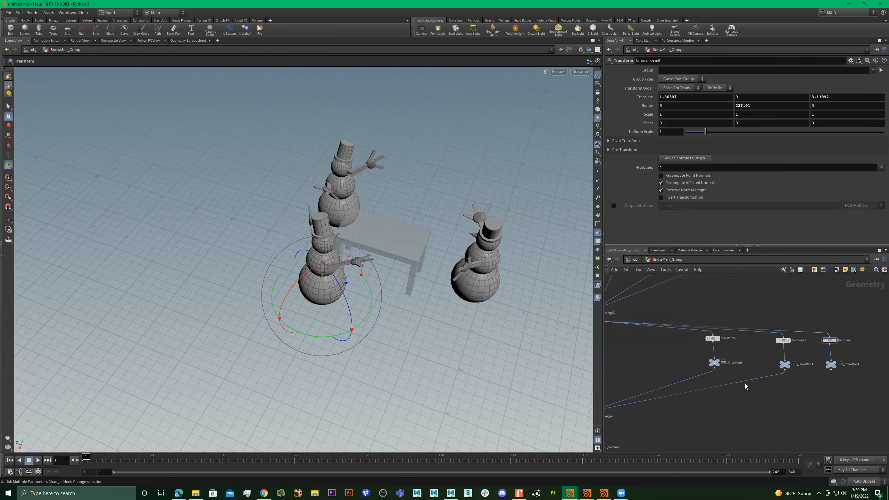
{"action": "middle_click_drag", "start_coordinate": [746, 386], "coordinate": [848, 353]}
{"action": "left_click", "coordinate": [698, 379]}
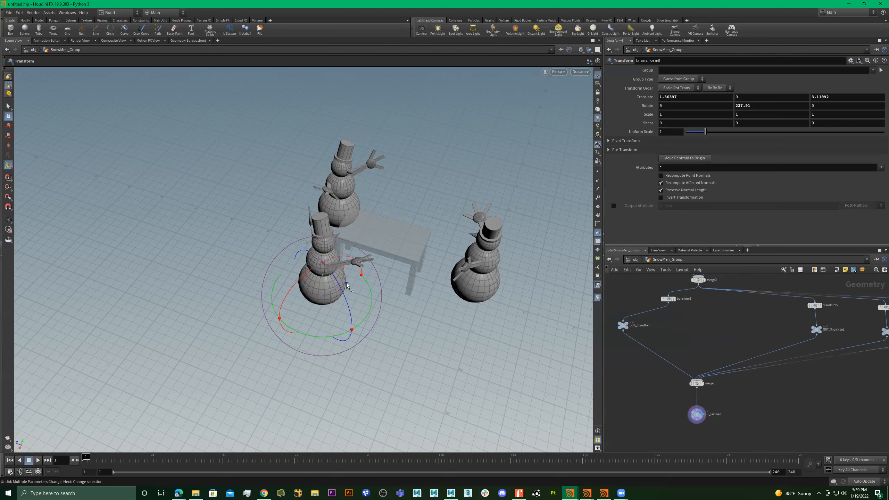
Place the fourth snowman beside the table at about X -1.21, Z 1.50 and rotate it to about 90.5 degrees around Y.
{"action": "middle_click_drag", "start_coordinate": [801, 388], "coordinate": [765, 391]}
{"action": "left_click_drag", "start_coordinate": [424, 255], "coordinate": [455, 242]}
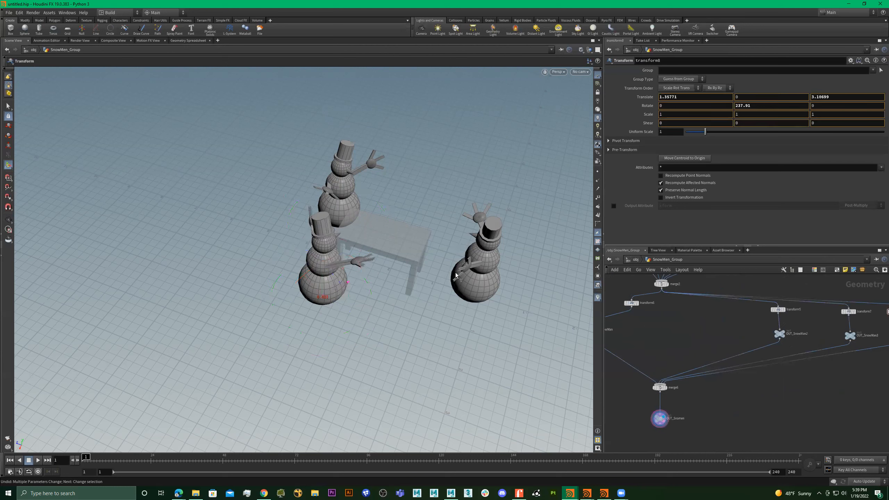
{"action": "left_click_drag", "start_coordinate": [453, 277], "coordinate": [319, 259]}
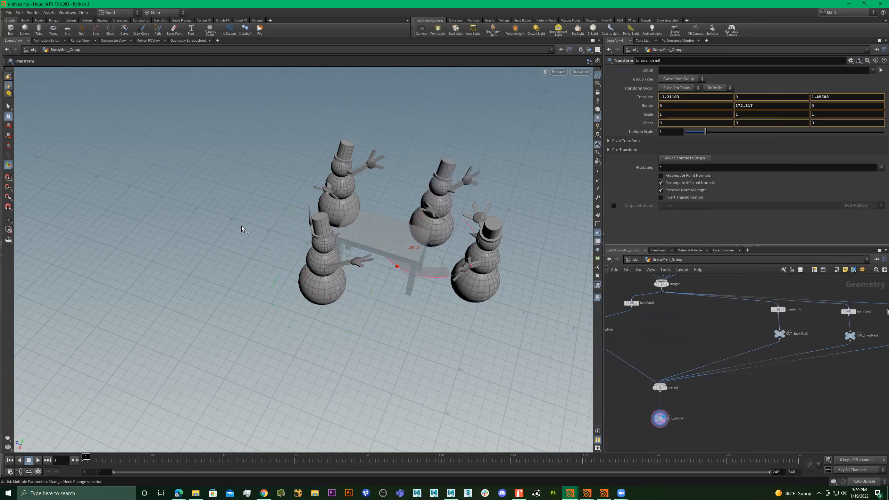
{"action": "key", "text": "ctrl+z"}
{"action": "left_click_drag", "start_coordinate": [397, 267], "coordinate": [399, 222]}
{"action": "scroll", "coordinate": [820, 324], "scroll_direction": "up", "scroll_amount": 3}
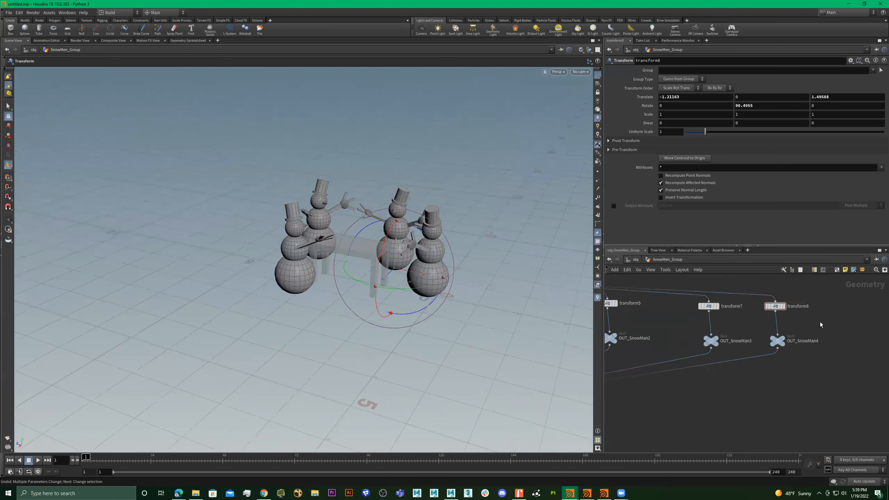
Set the uniform scale of the fourth snowman's Transform node to 1.3.
{"action": "left_click_drag", "start_coordinate": [808, 291], "coordinate": [748, 319]}
{"action": "left_click", "coordinate": [674, 130]}
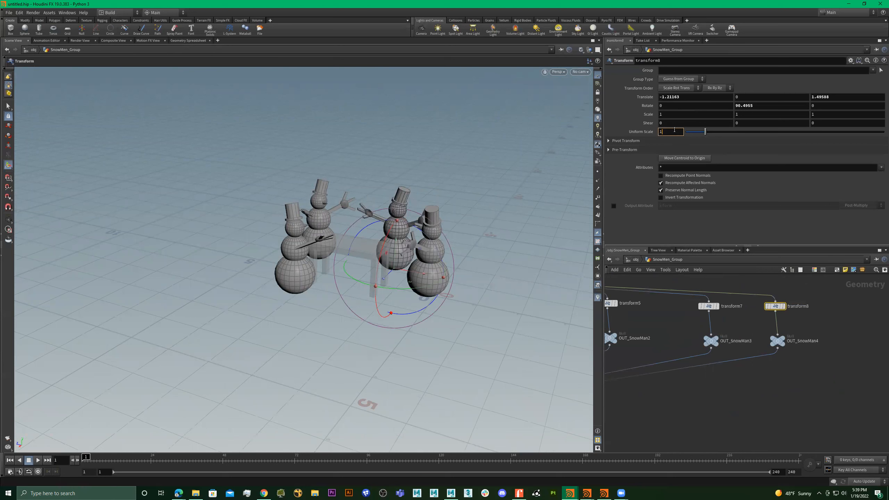
{"action": "key", "text": "Return"}
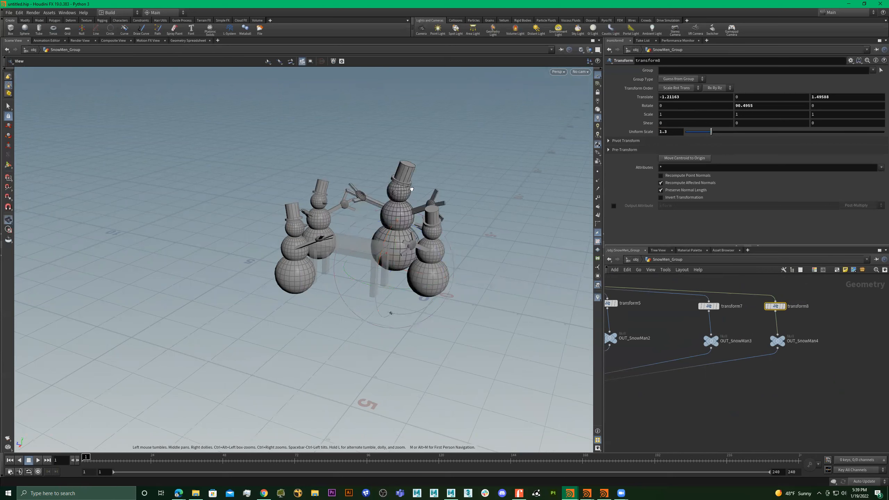
Reposition the enlarged fourth snowman to about X -1.21, Z 1.64 and rotate it to about 107.8 degrees around Y.
{"action": "left_click_drag", "start_coordinate": [460, 197], "coordinate": [396, 207], "text": "alt"}
{"action": "left_click_drag", "start_coordinate": [425, 260], "coordinate": [506, 276], "text": "alt"}
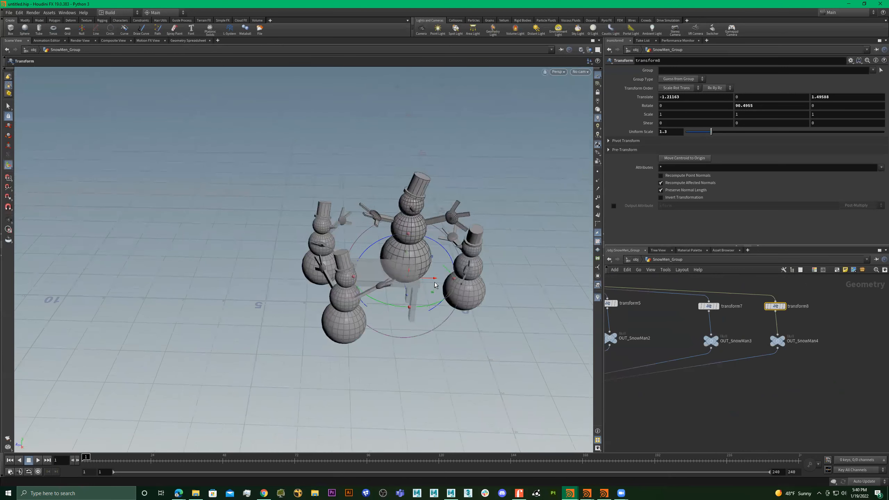
{"action": "left_click_drag", "start_coordinate": [429, 279], "coordinate": [383, 341]}
{"action": "left_click_drag", "start_coordinate": [404, 313], "coordinate": [416, 309]}
{"action": "left_click_drag", "start_coordinate": [415, 304], "coordinate": [414, 207], "text": "alt"}
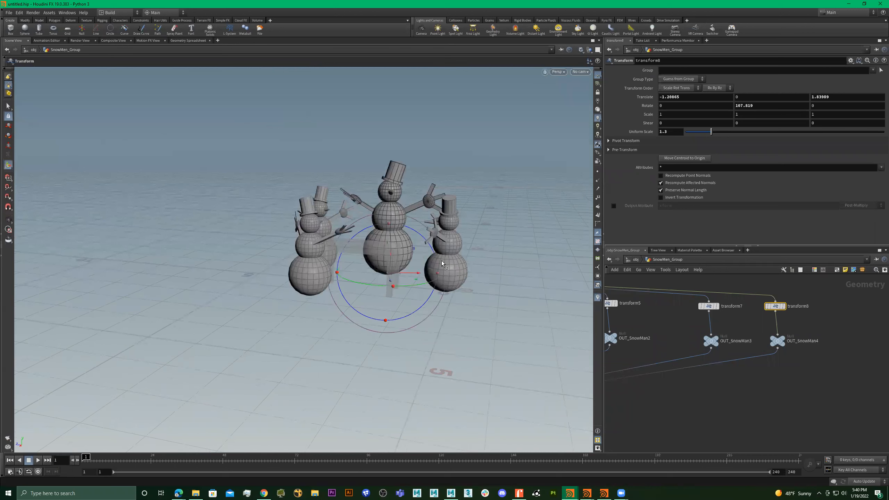
{"action": "left_click_drag", "start_coordinate": [433, 278], "coordinate": [389, 272], "text": "alt"}
Display the Transform node above Arm_R and rotate the arm to about 18.4, -144.8, -68.1 degrees.
{"action": "scroll", "coordinate": [742, 366], "scroll_direction": "down", "scroll_amount": 8}
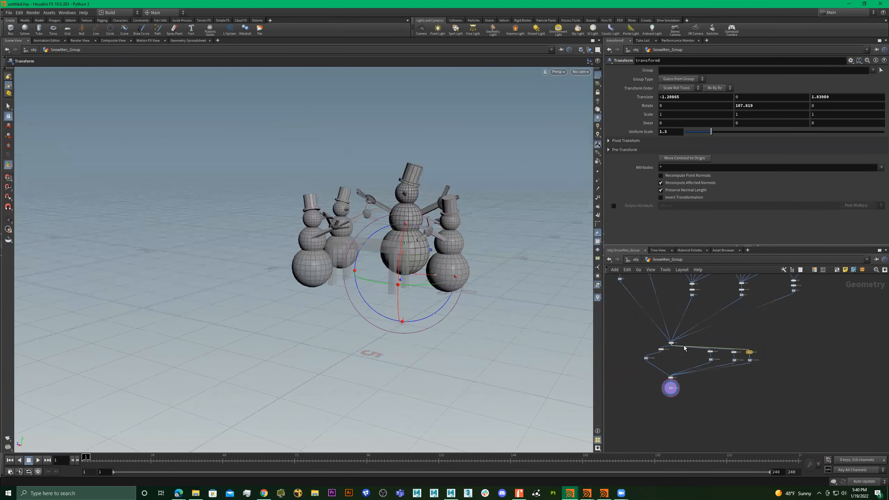
{"action": "scroll", "coordinate": [749, 332], "scroll_direction": "up", "scroll_amount": 5}
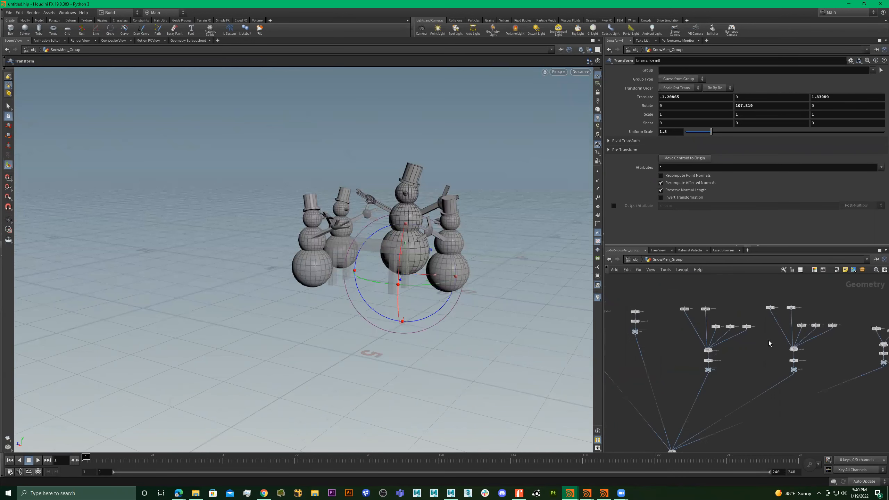
{"action": "scroll", "coordinate": [715, 338], "scroll_direction": "up", "scroll_amount": 3}
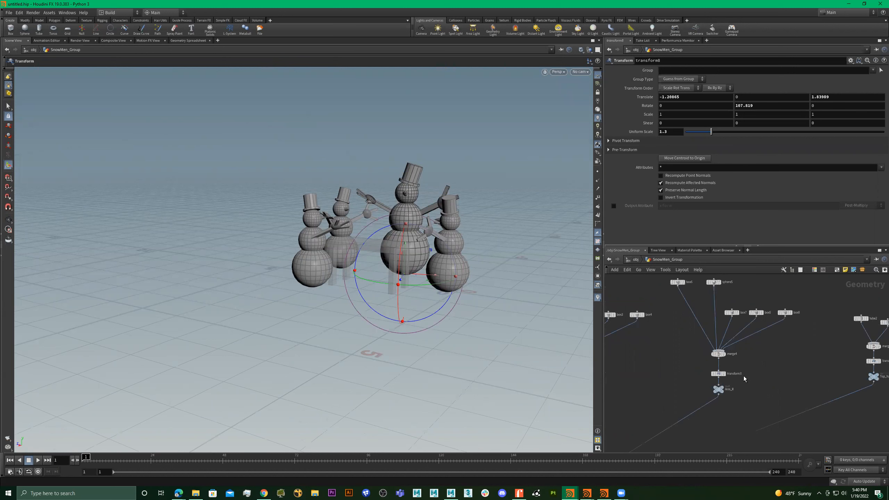
{"action": "scroll", "coordinate": [740, 390], "scroll_direction": "up", "scroll_amount": 1}
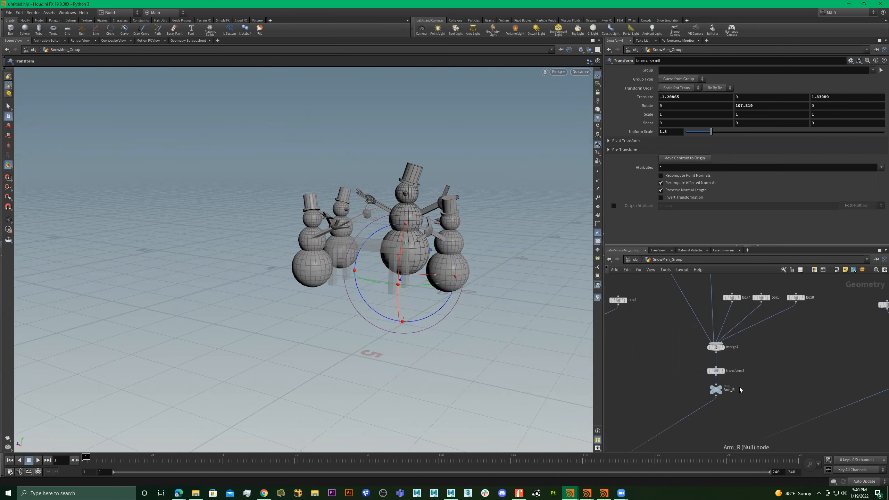
{"action": "key", "text": "Escape"}
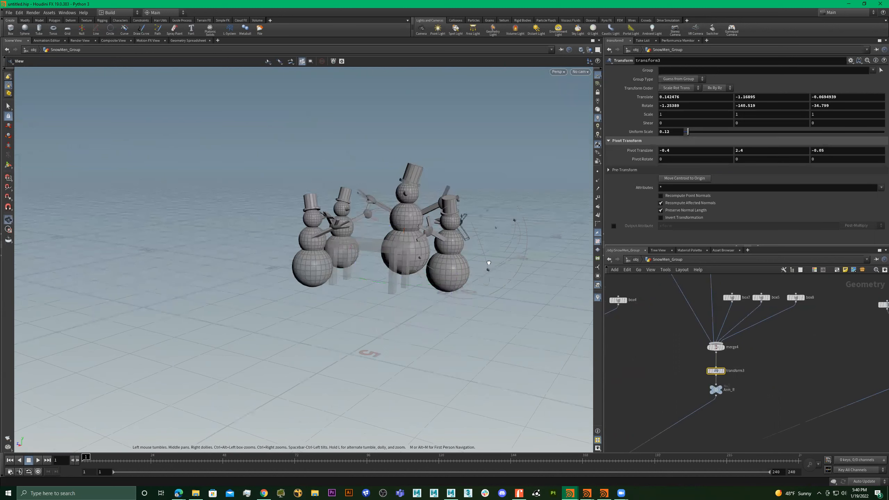
{"action": "left_click_drag", "start_coordinate": [473, 277], "coordinate": [499, 283]}
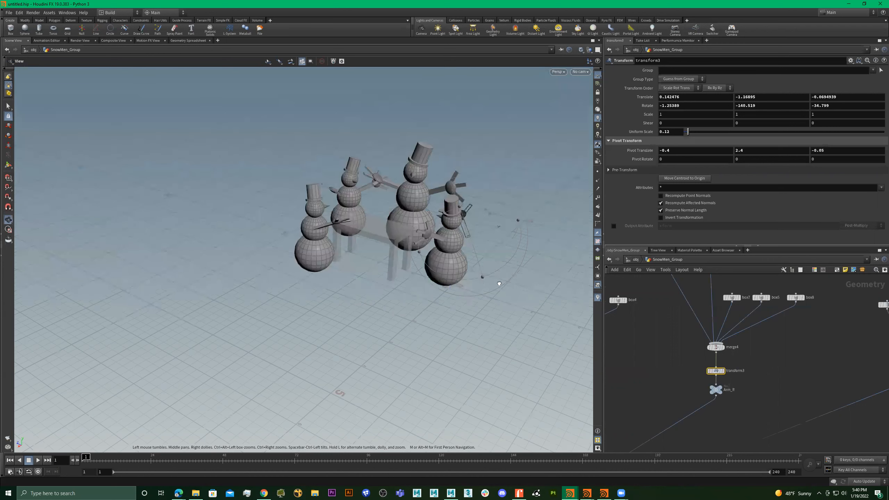
{"action": "scroll", "coordinate": [728, 361], "scroll_direction": "up", "scroll_amount": 1}
{"action": "left_click", "coordinate": [726, 363]}
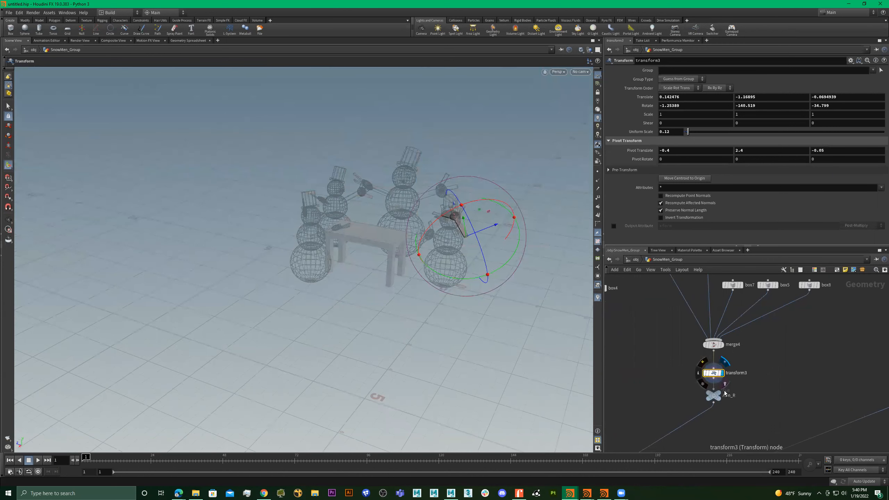
{"action": "scroll", "coordinate": [739, 382], "scroll_direction": "down", "scroll_amount": 4}
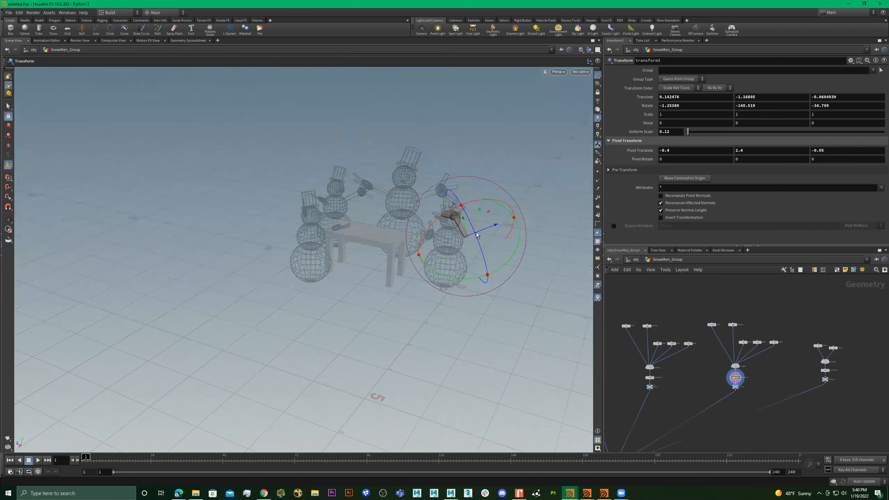
{"action": "mouse_move", "coordinate": [475, 238]}
{"action": "left_mouse_down"}
{"action": "mouse_move", "coordinate": [484, 259]}
{"action": "mouse_move", "coordinate": [469, 249]}
{"action": "left_mouse_up"}
Set the display back to the OUT_Snomen node and view the whole snowman group.
{"action": "scroll", "coordinate": [748, 392], "scroll_direction": "down", "scroll_amount": 3}
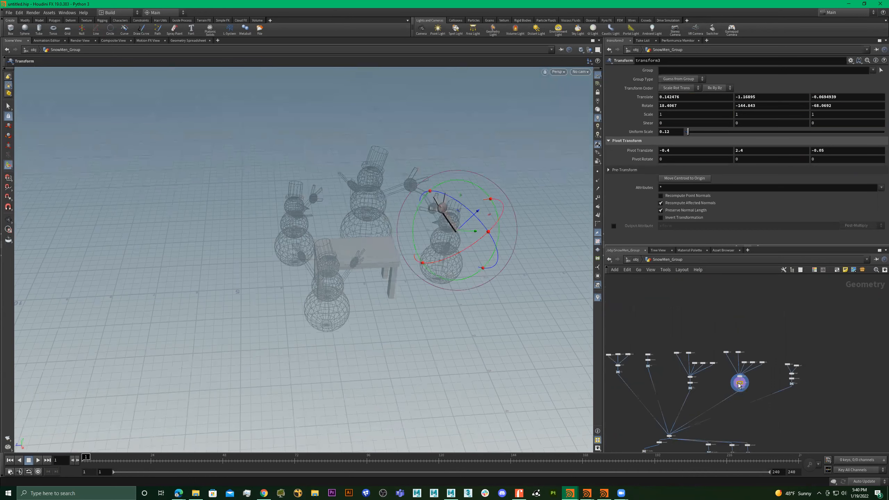
{"action": "scroll", "coordinate": [730, 389], "scroll_direction": "up", "scroll_amount": 5}
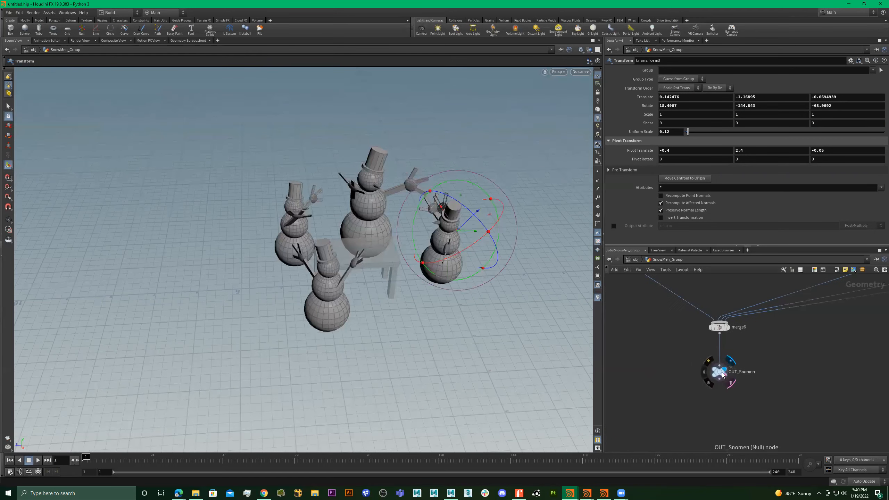
{"action": "left_click", "coordinate": [720, 372]}
{"action": "left_click_drag", "start_coordinate": [441, 282], "coordinate": [333, 182]}
Examine the snowman part branches in the node network and how they feed the shared Merge node.
{"action": "scroll", "coordinate": [837, 360], "scroll_direction": "down", "scroll_amount": 3}
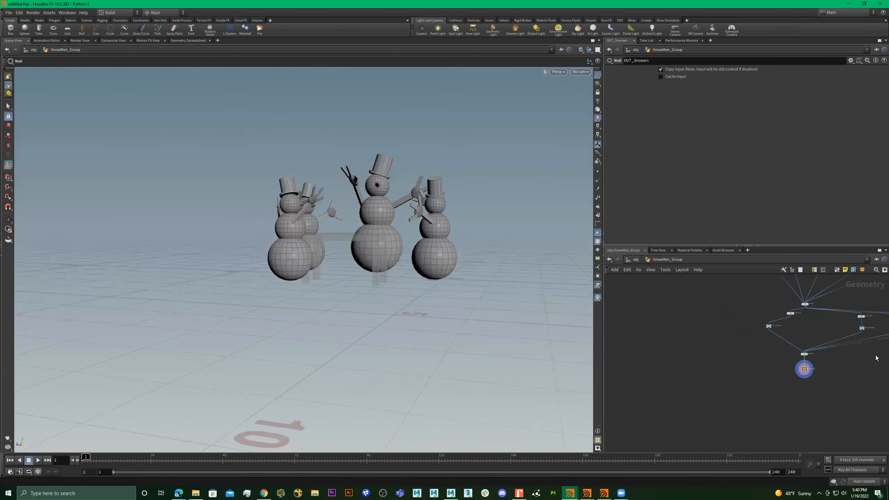
{"action": "scroll", "coordinate": [806, 427], "scroll_direction": "down", "scroll_amount": 3}
{"action": "middle_click_drag", "start_coordinate": [776, 279], "coordinate": [708, 326]}
{"action": "scroll", "coordinate": [708, 324], "scroll_direction": "up", "scroll_amount": 3}
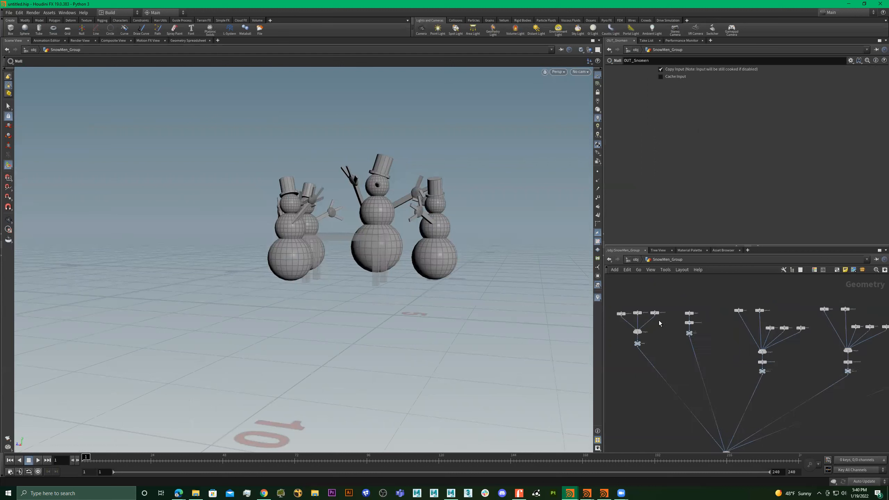
{"action": "mouse_move", "coordinate": [765, 353]}
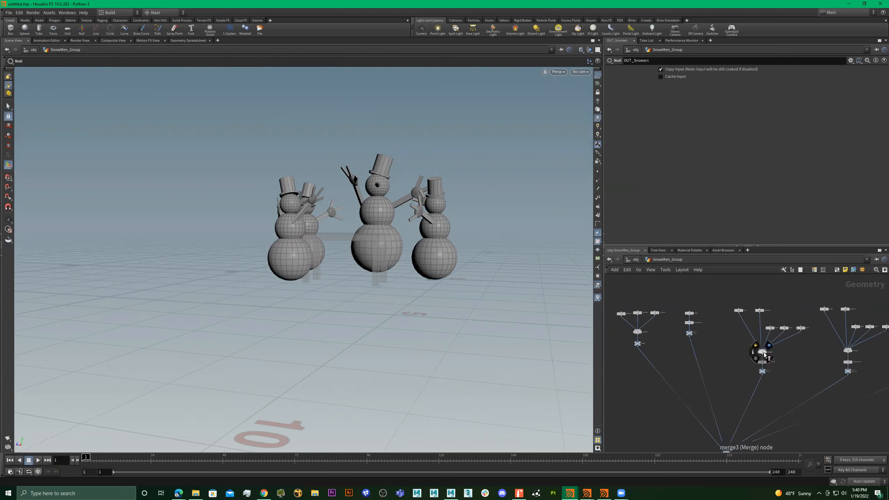
{"action": "scroll", "coordinate": [756, 356], "scroll_direction": "down", "scroll_amount": 3}
{"action": "middle_click_drag", "start_coordinate": [781, 368], "coordinate": [789, 354]}
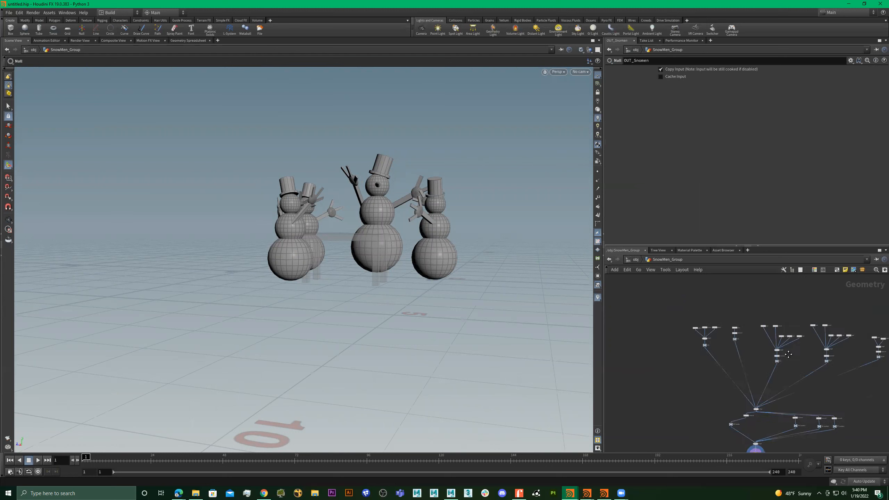
Align each snowman's Transform node vertically with its output node below the shared Merge node.
{"action": "scroll", "coordinate": [791, 432], "scroll_direction": "up", "scroll_amount": 5}
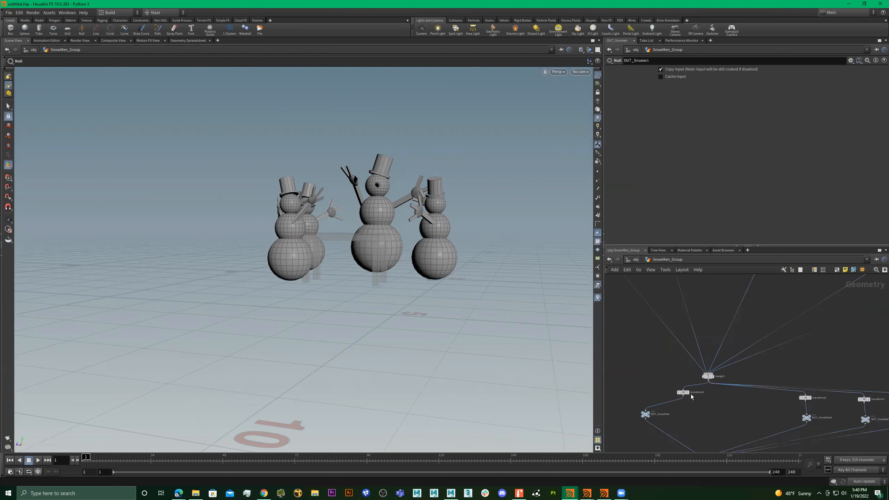
{"action": "scroll", "coordinate": [777, 397], "scroll_direction": "down", "scroll_amount": 3}
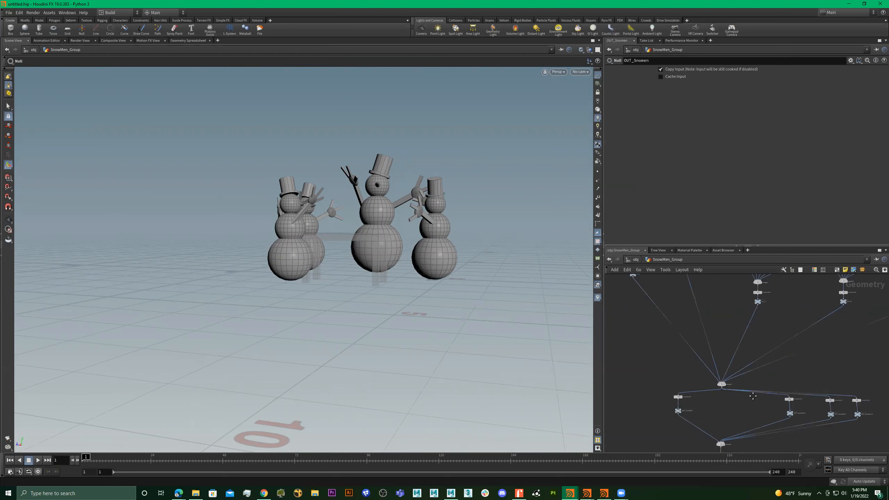
{"action": "scroll", "coordinate": [779, 393], "scroll_direction": "up", "scroll_amount": 3}
{"action": "left_click_drag", "start_coordinate": [786, 390], "coordinate": [788, 390]}
{"action": "left_click_drag", "start_coordinate": [857, 394], "coordinate": [857, 376]}
{"action": "scroll", "coordinate": [872, 405], "scroll_direction": "down", "scroll_amount": 2}
{"action": "scroll", "coordinate": [855, 387], "scroll_direction": "up", "scroll_amount": 2}
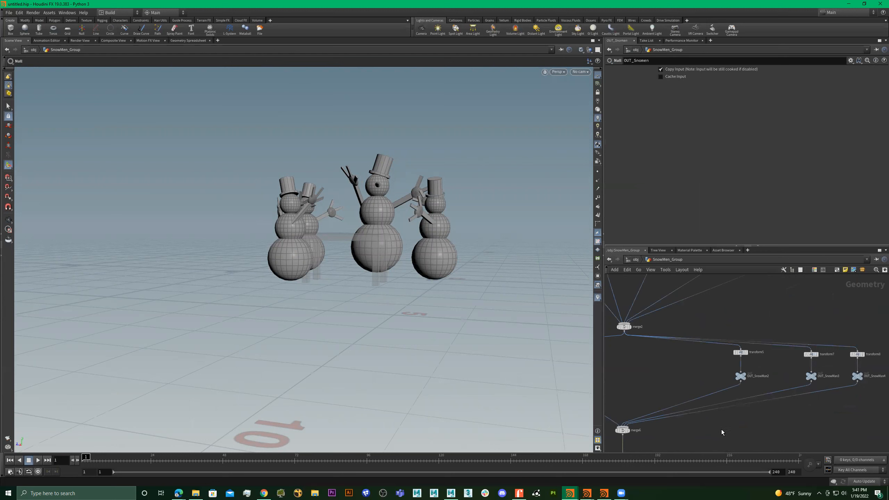
Move the snowman Transform and output node pairs closer together to form a compact row above the final Merge node.
{"action": "middle_click_drag", "start_coordinate": [723, 430], "coordinate": [809, 390]}
{"action": "scroll", "coordinate": [702, 402], "scroll_direction": "up", "scroll_amount": 1}
{"action": "scroll", "coordinate": [726, 395], "scroll_direction": "down", "scroll_amount": 3}
{"action": "scroll", "coordinate": [746, 403], "scroll_direction": "down", "scroll_amount": 2}
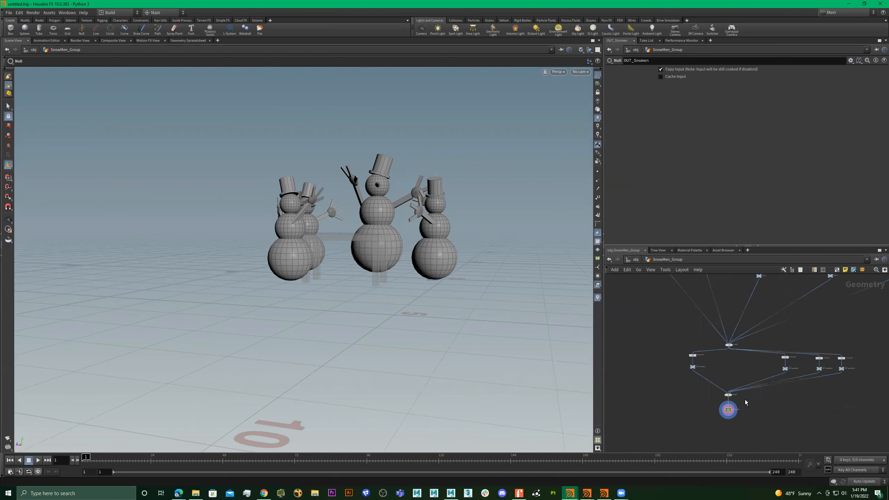
{"action": "left_click_drag", "start_coordinate": [857, 348], "coordinate": [753, 368]}
{"action": "scroll", "coordinate": [728, 372], "scroll_direction": "up", "scroll_amount": 2}
{"action": "left_click_drag", "start_coordinate": [648, 337], "coordinate": [679, 349]}
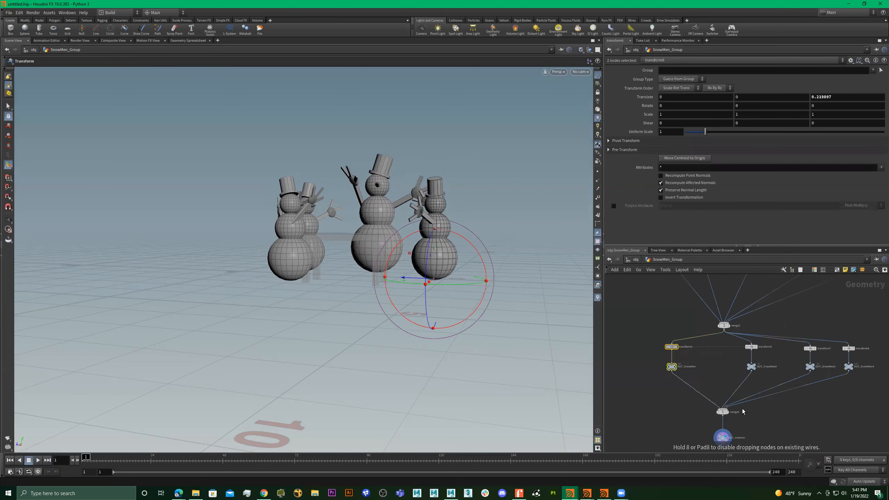
Review the complete node network and inspect the four snowmen around the table from several angles.
{"action": "scroll", "coordinate": [802, 389], "scroll_direction": "down", "scroll_amount": 3}
{"action": "scroll", "coordinate": [802, 386], "scroll_direction": "down", "scroll_amount": 2}
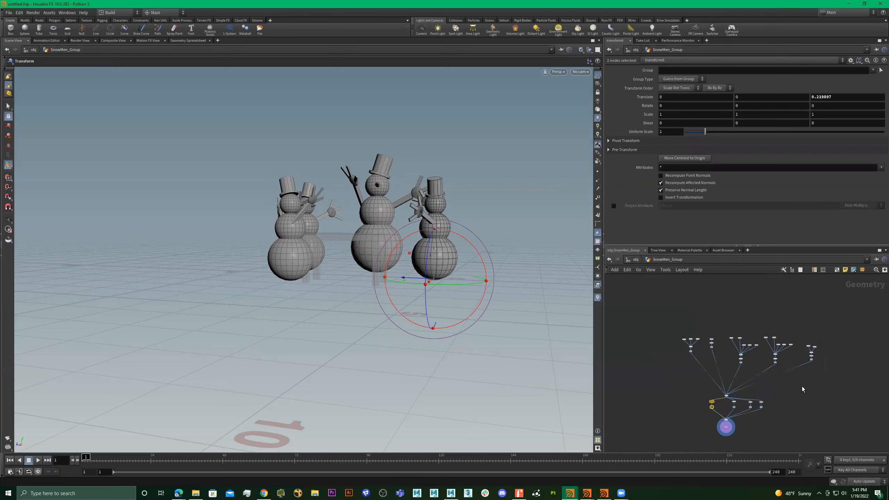
{"action": "scroll", "coordinate": [752, 421], "scroll_direction": "up", "scroll_amount": 2}
{"action": "middle_click_drag", "start_coordinate": [787, 387], "coordinate": [783, 361]}
{"action": "key", "text": "Escape"}
{"action": "left_click_drag", "start_coordinate": [385, 223], "coordinate": [421, 210]}
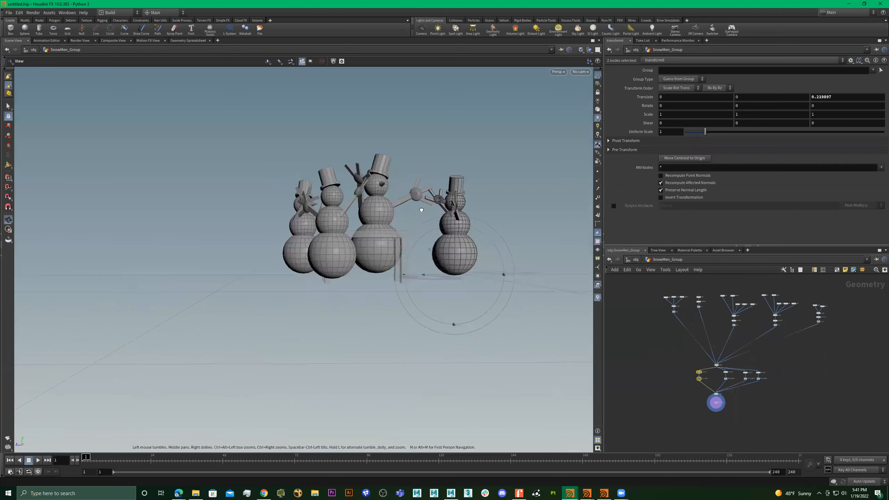
{"action": "left_click_drag", "start_coordinate": [390, 265], "coordinate": [364, 296]}
{"action": "key", "text": "Return"}
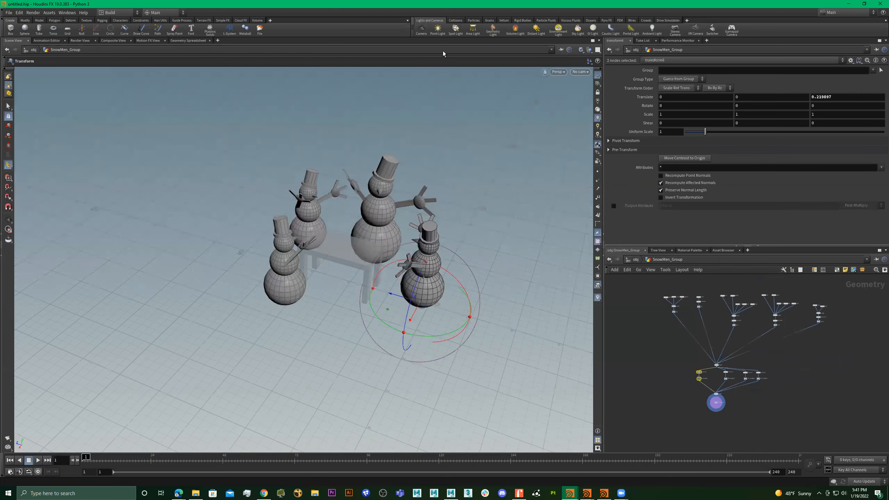